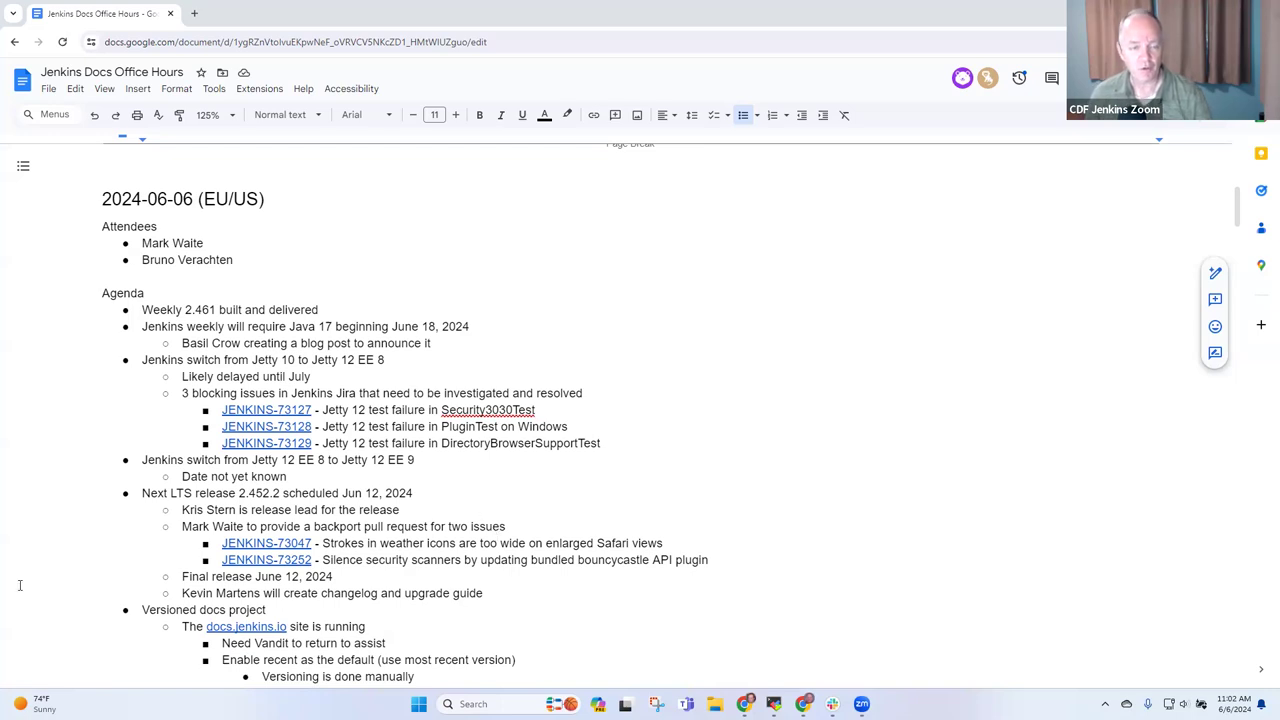
Step: Highlight the agenda items in turn, from Weekly 2.461 through the Versioned docs project
{"action": "triple_click", "coordinate": [228, 309]}
{"action": "key", "text": "Down"}
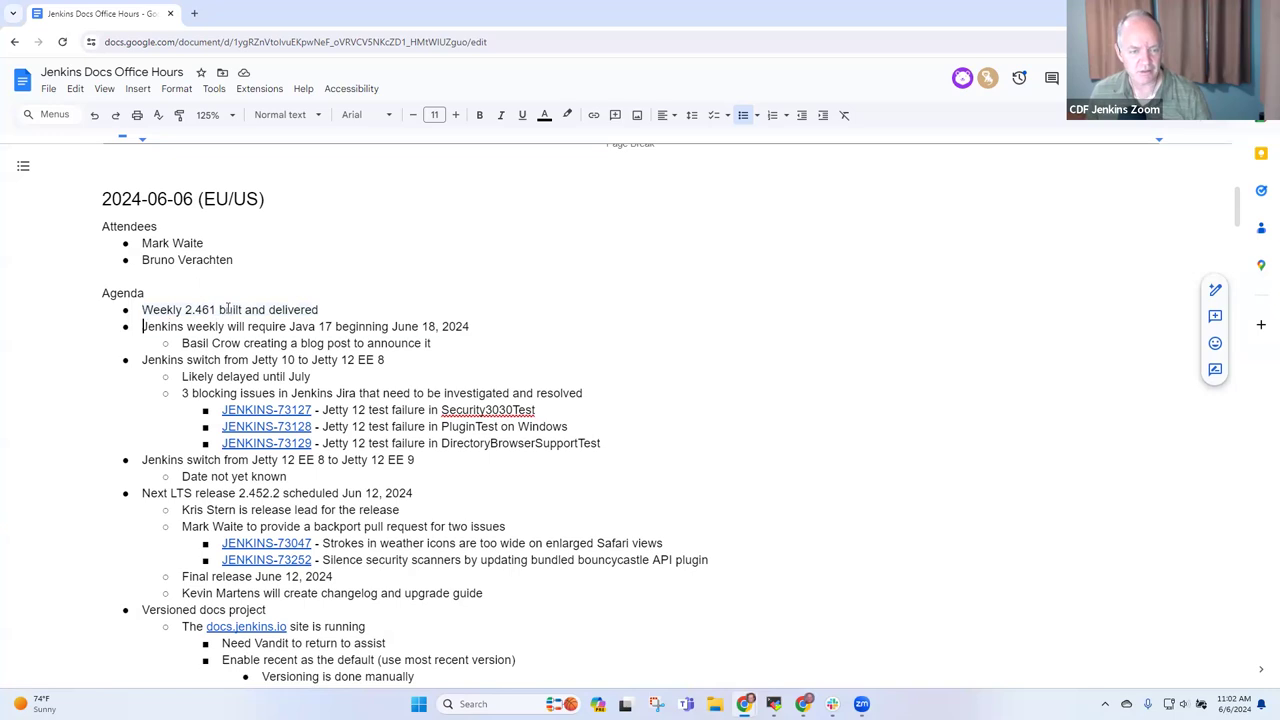
{"action": "key", "text": "shift+End"}
{"action": "key", "text": "Down"}
{"action": "key", "text": "Down"}
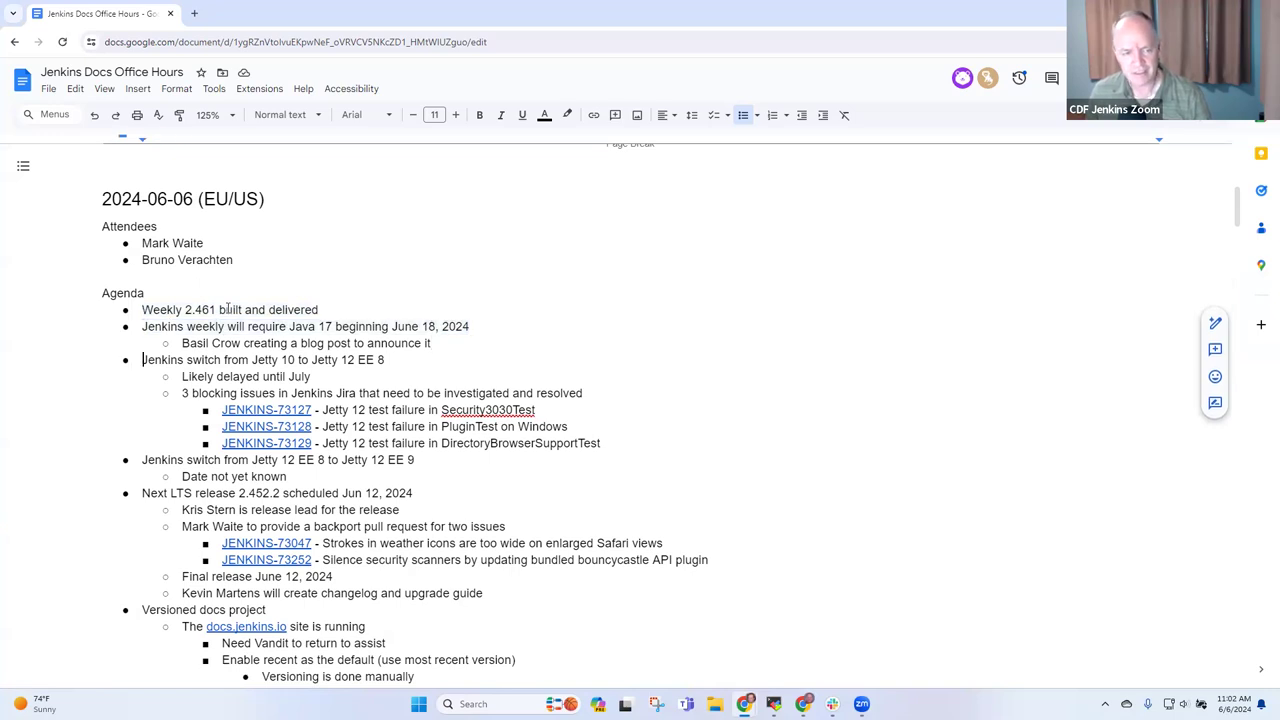
{"action": "key", "text": "shift+Home"}
{"action": "key", "text": "Down"}
{"action": "key", "text": "Down"}
{"action": "key", "text": "Down"}
{"action": "key", "text": "Down"}
{"action": "key", "text": "Down"}
{"action": "key", "text": "Down"}
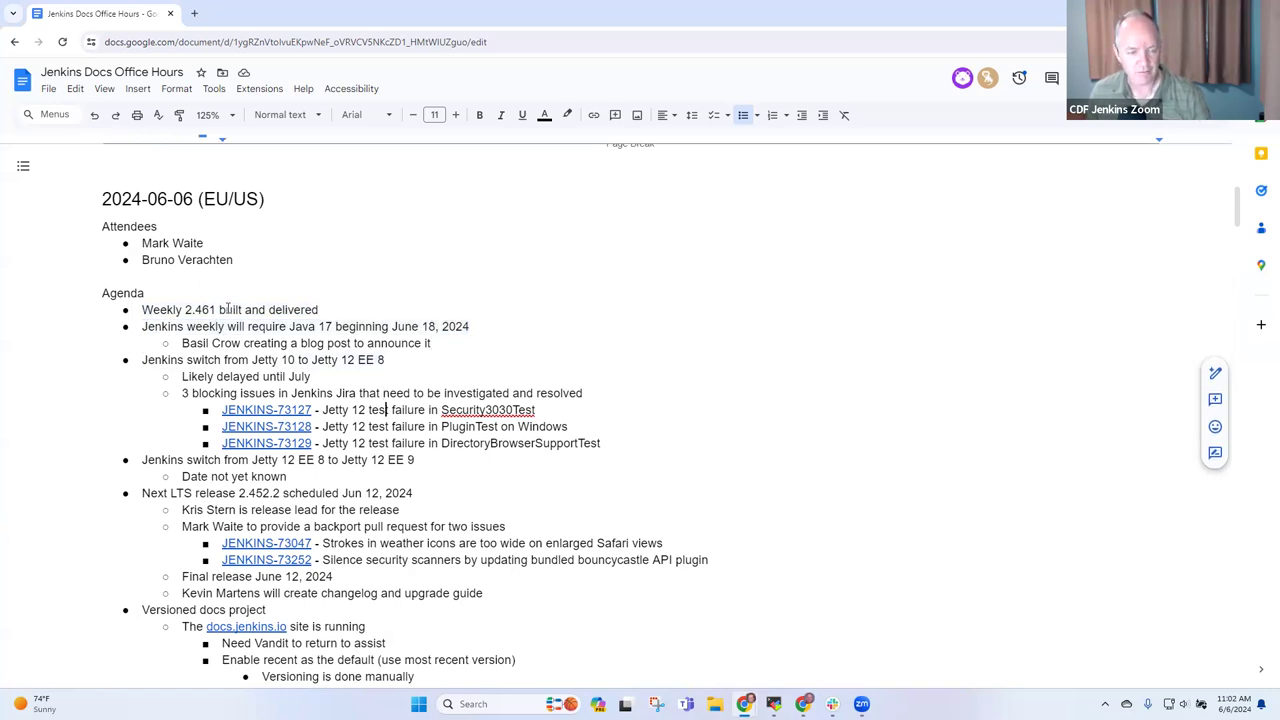
{"action": "key", "text": "shift+End"}
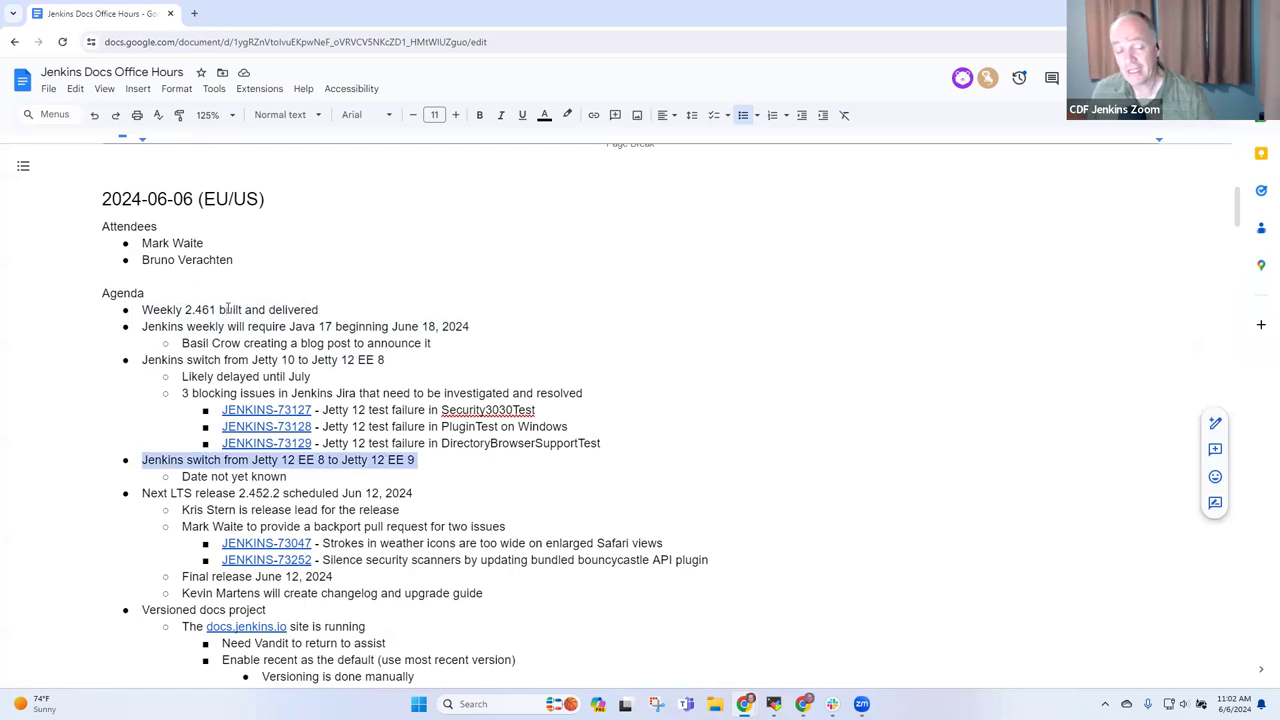
{"action": "key", "text": "Down"}
{"action": "key", "text": "Down"}
{"action": "key", "text": "shift+Home"}
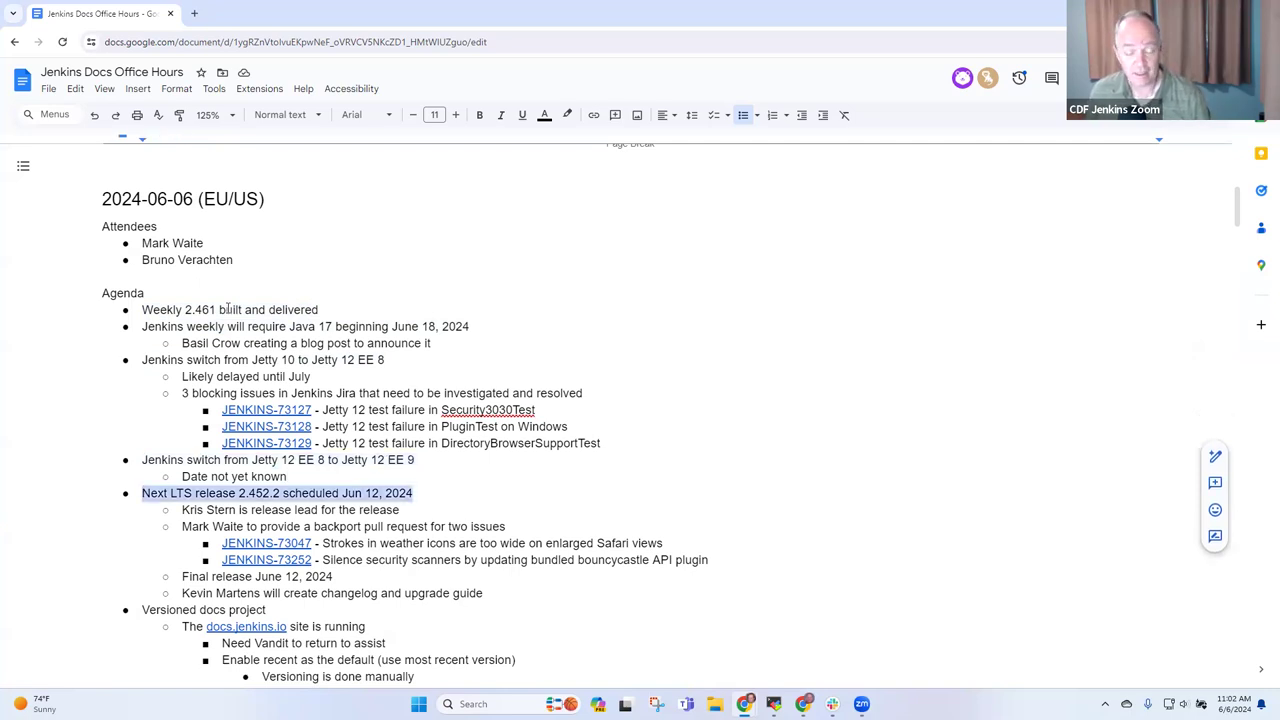
{"action": "key", "text": "Down"}
{"action": "key", "text": "Down"}
{"action": "key", "text": "Down"}
{"action": "key", "text": "Down"}
{"action": "key", "text": "Down"}
{"action": "key", "text": "Down"}
{"action": "key", "text": "Down"}
{"action": "key", "text": "End"}
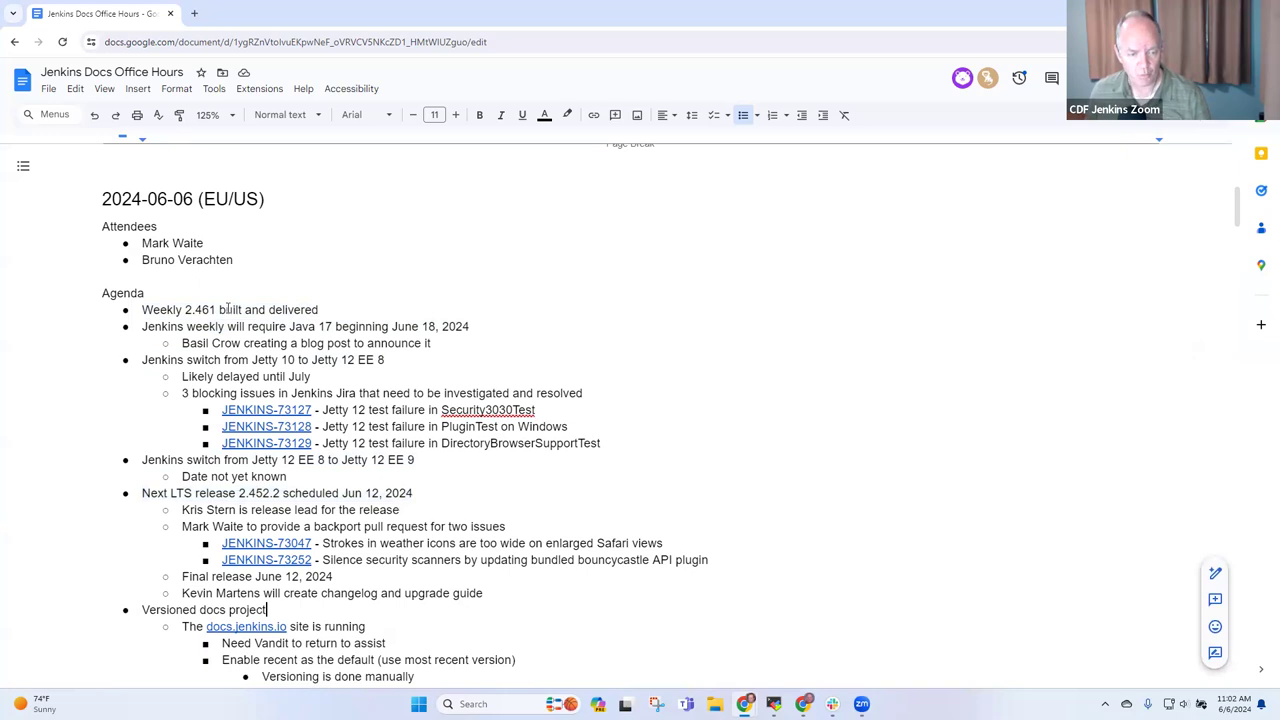
{"action": "key", "text": "shift+Home"}
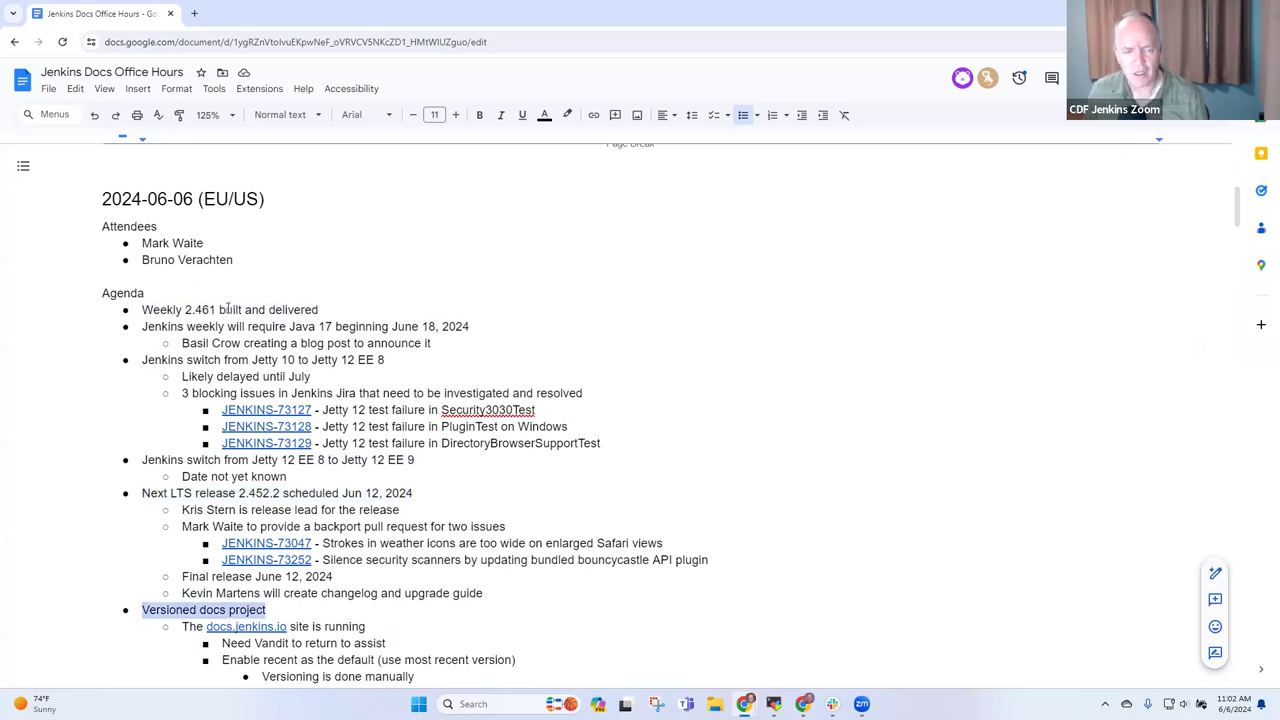
Step: Review the later notes, highlighting the Google Summer of Code, Contributor spotlight and Blue Ocean Deprecation items
{"action": "key", "text": "Page_Down"}
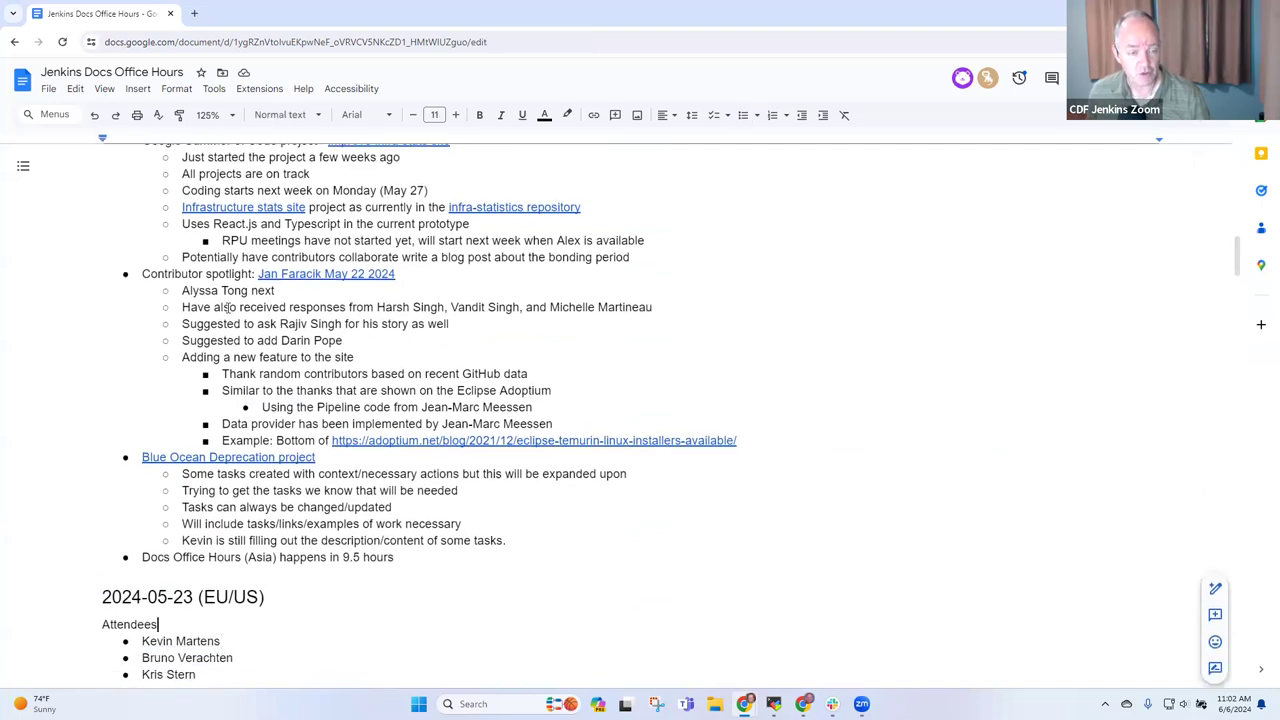
{"action": "key", "text": "Up"}
{"action": "key", "text": "Up"}
{"action": "key", "text": "Up"}
{"action": "key", "text": "Up"}
{"action": "key", "text": "Up"}
{"action": "key", "text": "Up"}
{"action": "key", "text": "Up"}
{"action": "key", "text": "Up"}
{"action": "key", "text": "Up"}
{"action": "key", "text": "Up"}
{"action": "key", "text": "Up"}
{"action": "key", "text": "Up"}
{"action": "key", "text": "Up"}
{"action": "key", "text": "Up"}
{"action": "key", "text": "Up"}
{"action": "key", "text": "Up"}
{"action": "key", "text": "Up"}
{"action": "key", "text": "Up"}
{"action": "key", "text": "Up"}
{"action": "key", "text": "Up"}
{"action": "key", "text": "Up"}
{"action": "key", "text": "Up"}
{"action": "key", "text": "Up"}
{"action": "key", "text": "Up"}
{"action": "key", "text": "Up"}
{"action": "key", "text": "Up"}
{"action": "key", "text": "Up"}
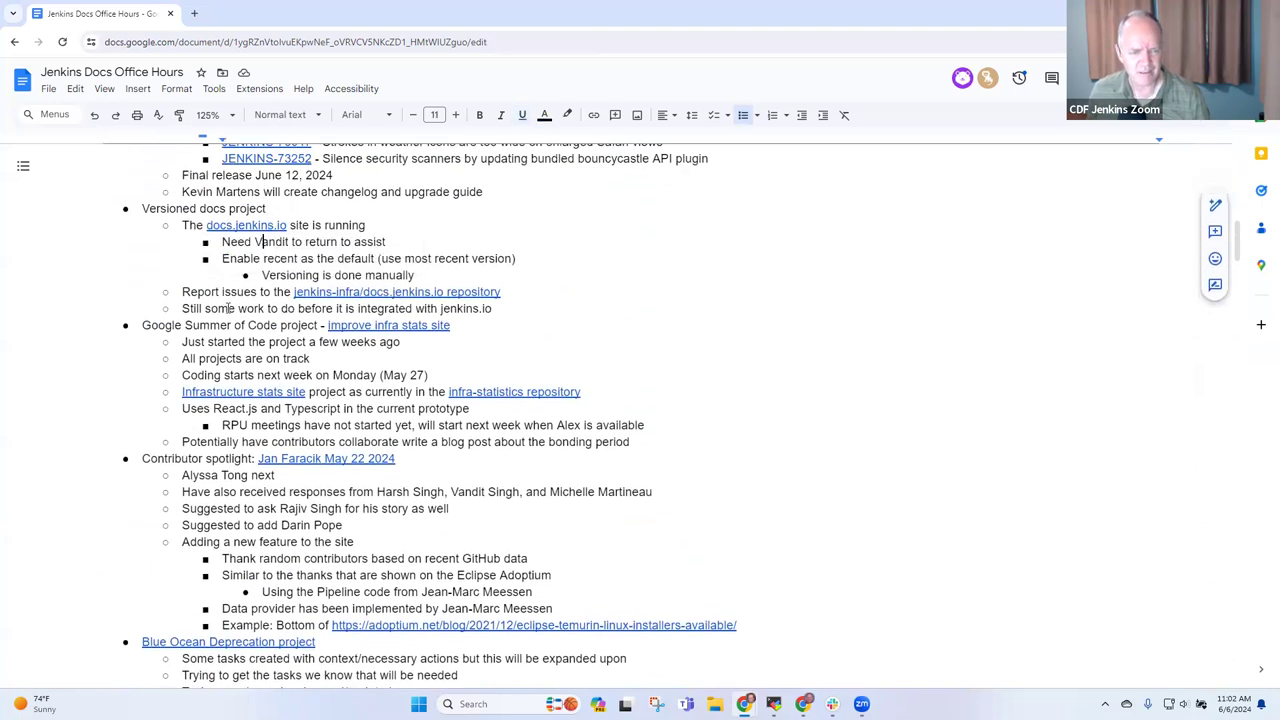
{"action": "key", "text": "Down"}
{"action": "key", "text": "Down"}
{"action": "key", "text": "Down"}
{"action": "key", "text": "Down"}
{"action": "key", "text": "Down"}
{"action": "key", "text": "Home"}
{"action": "key", "text": "shift+End"}
{"action": "key", "text": "Down"}
{"action": "key", "text": "Down"}
{"action": "key", "text": "Down"}
{"action": "key", "text": "Down"}
{"action": "key", "text": "Down"}
{"action": "key", "text": "Down"}
{"action": "key", "text": "Down"}
{"action": "key", "text": "Down"}
{"action": "key", "text": "Home"}
{"action": "key", "text": "shift+End"}
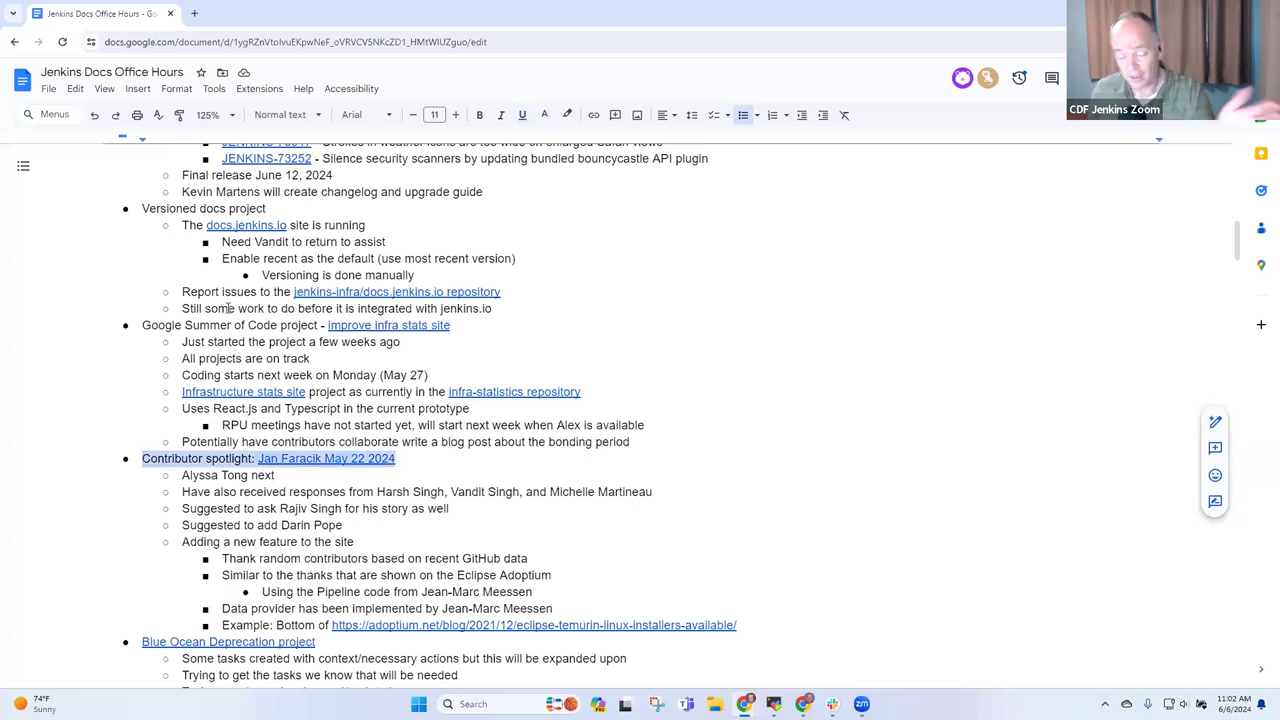
{"action": "key", "text": "Down"}
{"action": "key", "text": "Down"}
{"action": "key", "text": "Down"}
{"action": "key", "text": "Down"}
{"action": "key", "text": "Down"}
{"action": "key", "text": "Down"}
{"action": "key", "text": "Down"}
{"action": "key", "text": "Down"}
{"action": "key", "text": "Down"}
{"action": "key", "text": "Down"}
{"action": "key", "text": "Down"}
{"action": "key", "text": "Down"}
{"action": "key", "text": "Down"}
{"action": "key", "text": "Up"}
{"action": "key", "text": "Up"}
{"action": "key", "text": "Home"}
{"action": "key", "text": "shift+End"}
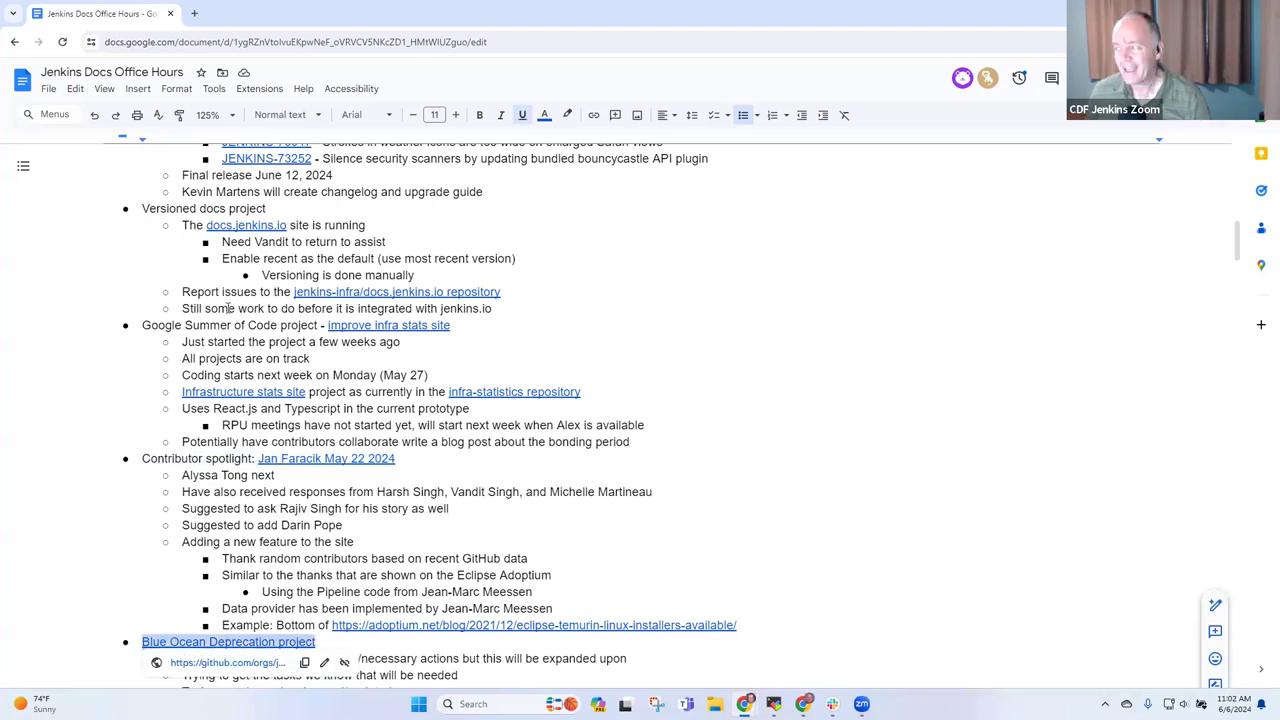
Step: Jump back to the top of the notes and move down through the 2024-06-06 agenda
{"action": "key", "text": "ctrl+Home"}
{"action": "key", "text": "Down"}
{"action": "key", "text": "Down"}
{"action": "key", "text": "Down"}
{"action": "key", "text": "Down"}
{"action": "key", "text": "Down"}
{"action": "key", "text": "Down"}
{"action": "key", "text": "Down"}
{"action": "key", "text": "Down"}
{"action": "key", "text": "Down"}
{"action": "key", "text": "Down"}
{"action": "key", "text": "Down"}
{"action": "key", "text": "Down"}
{"action": "key", "text": "Down"}
{"action": "key", "text": "Down"}
{"action": "key", "text": "Down"}
{"action": "key", "text": "Down"}
{"action": "key", "text": "Down"}
{"action": "key", "text": "Down"}
{"action": "key", "text": "Down"}
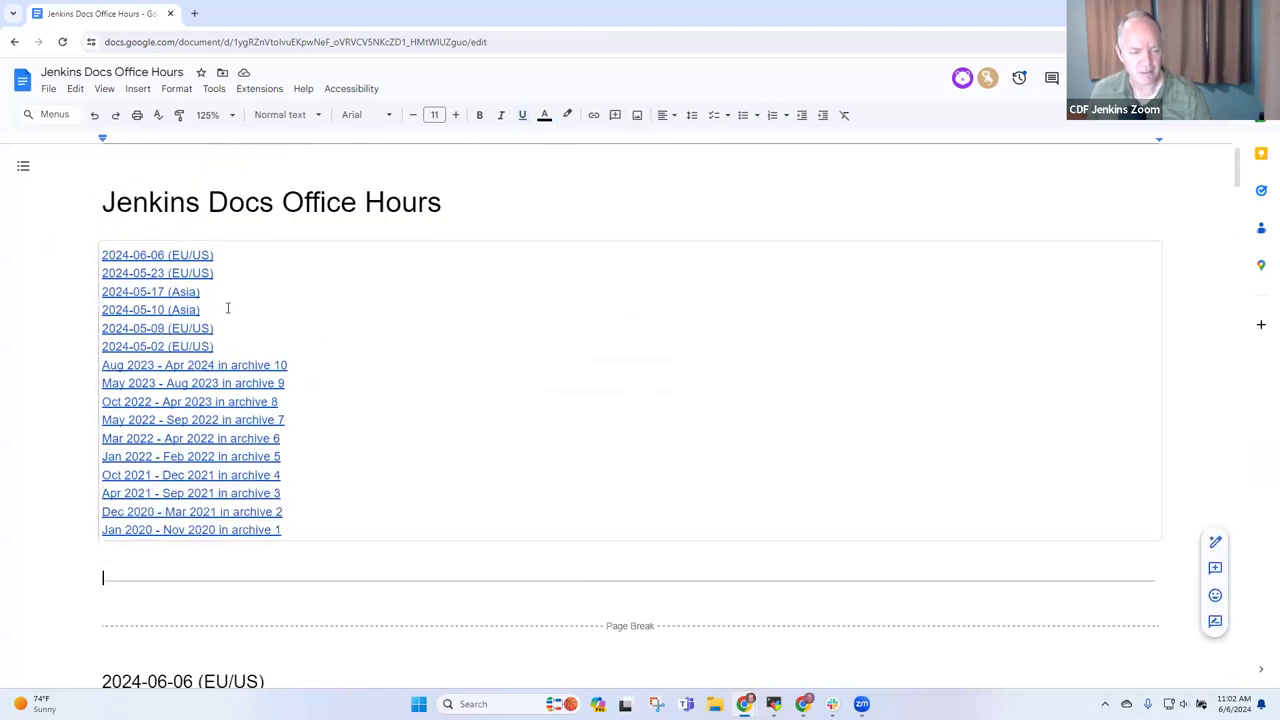
{"action": "key", "text": "Down"}
{"action": "key", "text": "Down"}
{"action": "key", "text": "Down"}
{"action": "key", "text": "Down"}
{"action": "key", "text": "Down"}
{"action": "key", "text": "Down"}
{"action": "key", "text": "Down"}
{"action": "key", "text": "Down"}
{"action": "key", "text": "Down"}
{"action": "key", "text": "Down"}
{"action": "key", "text": "Down"}
{"action": "key", "text": "Down"}
{"action": "key", "text": "Down"}
{"action": "key", "text": "Down"}
{"action": "key", "text": "Down"}
{"action": "key", "text": "Down"}
{"action": "key", "text": "Down"}
{"action": "key", "text": "Down"}
{"action": "key", "text": "Down"}
{"action": "key", "text": "Down"}
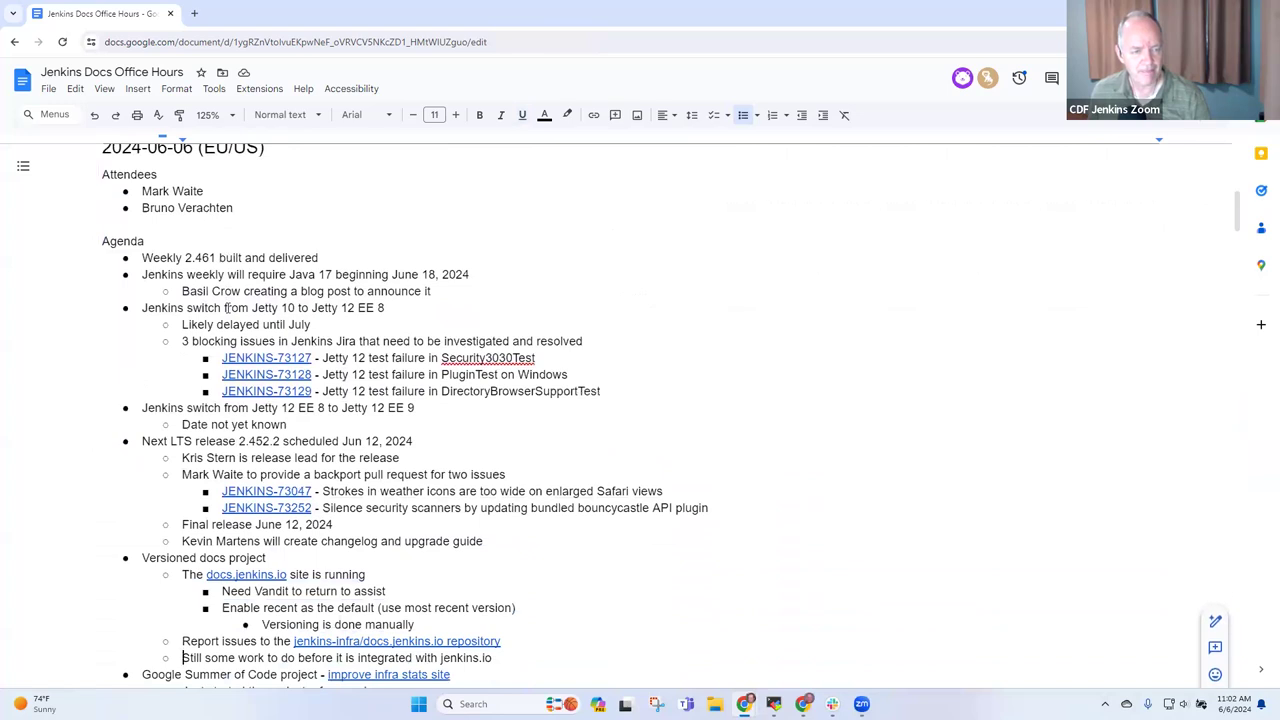
{"action": "key", "text": "Down"}
{"action": "key", "text": "Down"}
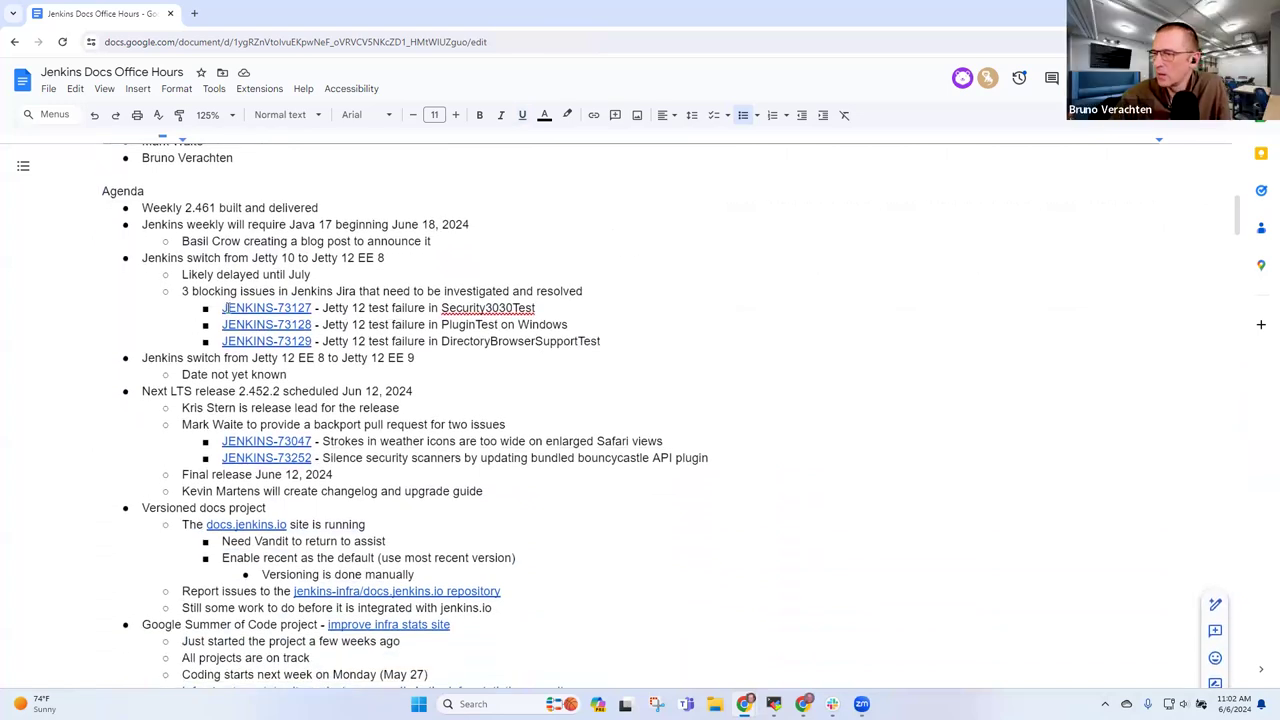
{"action": "right_click", "coordinate": [86, 10]}
Step: Step through the Weekly 2.461, Java 17 and blog post items, ending after the blog post line
{"action": "left_click", "coordinate": [332, 207]}
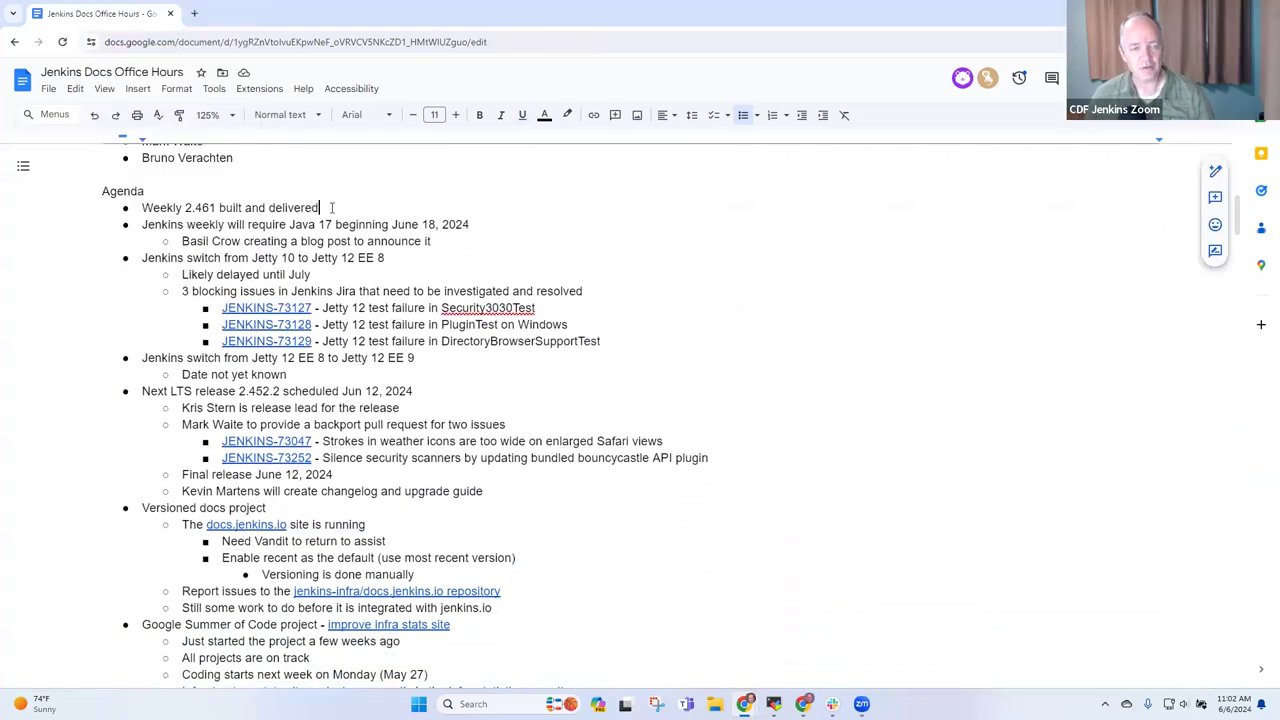
{"action": "key", "text": "shift+End"}
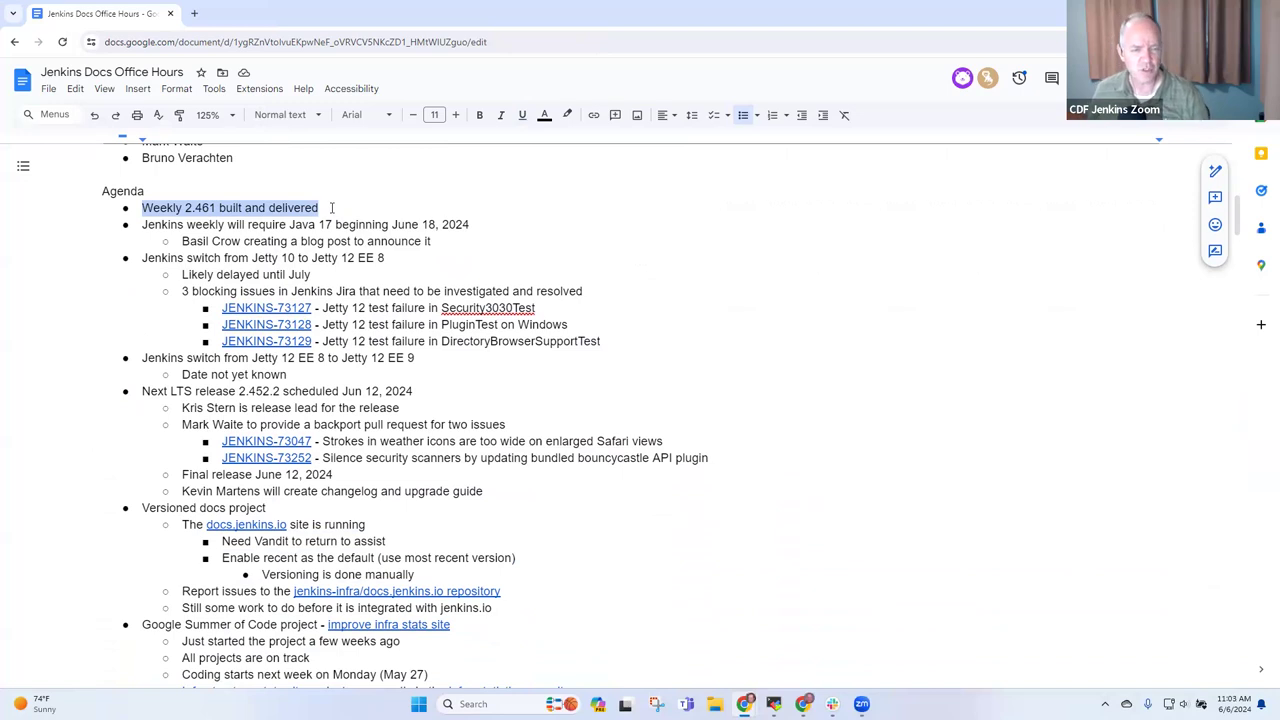
{"action": "key", "text": "Down"}
{"action": "key", "text": "Home"}
{"action": "key", "text": "shift+End"}
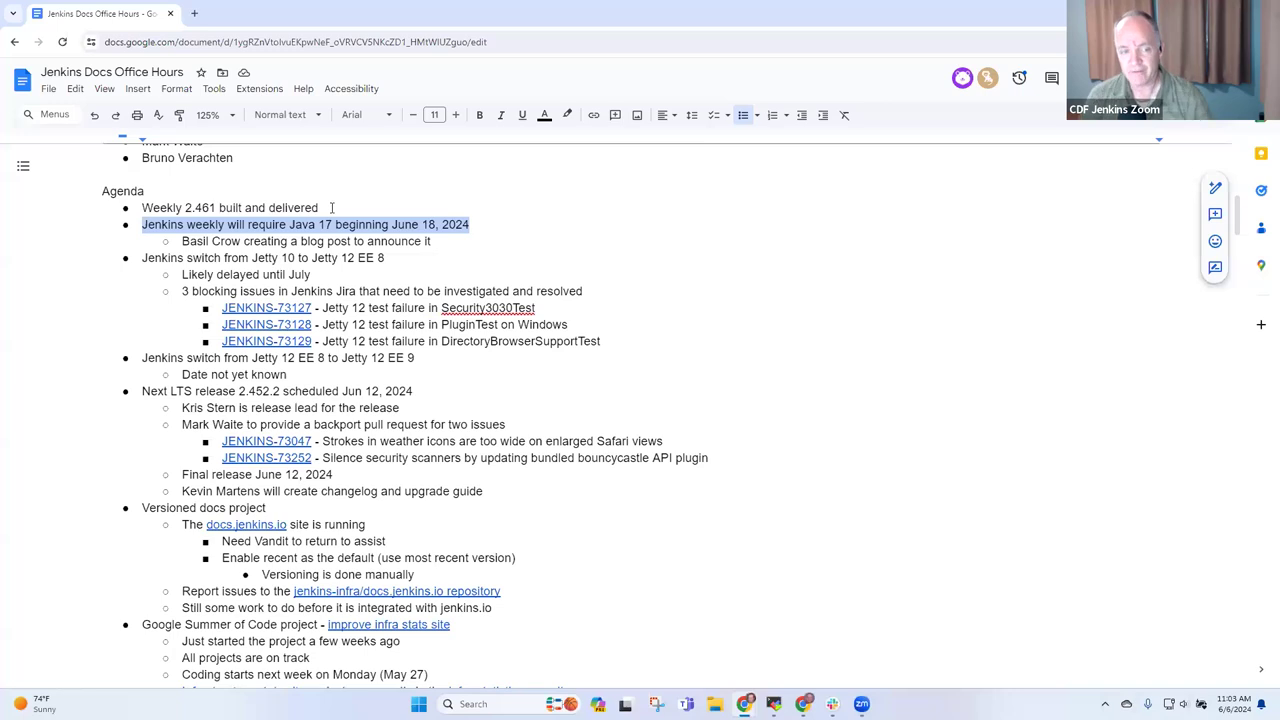
{"action": "key", "text": "Down"}
{"action": "key", "text": "shift+End"}
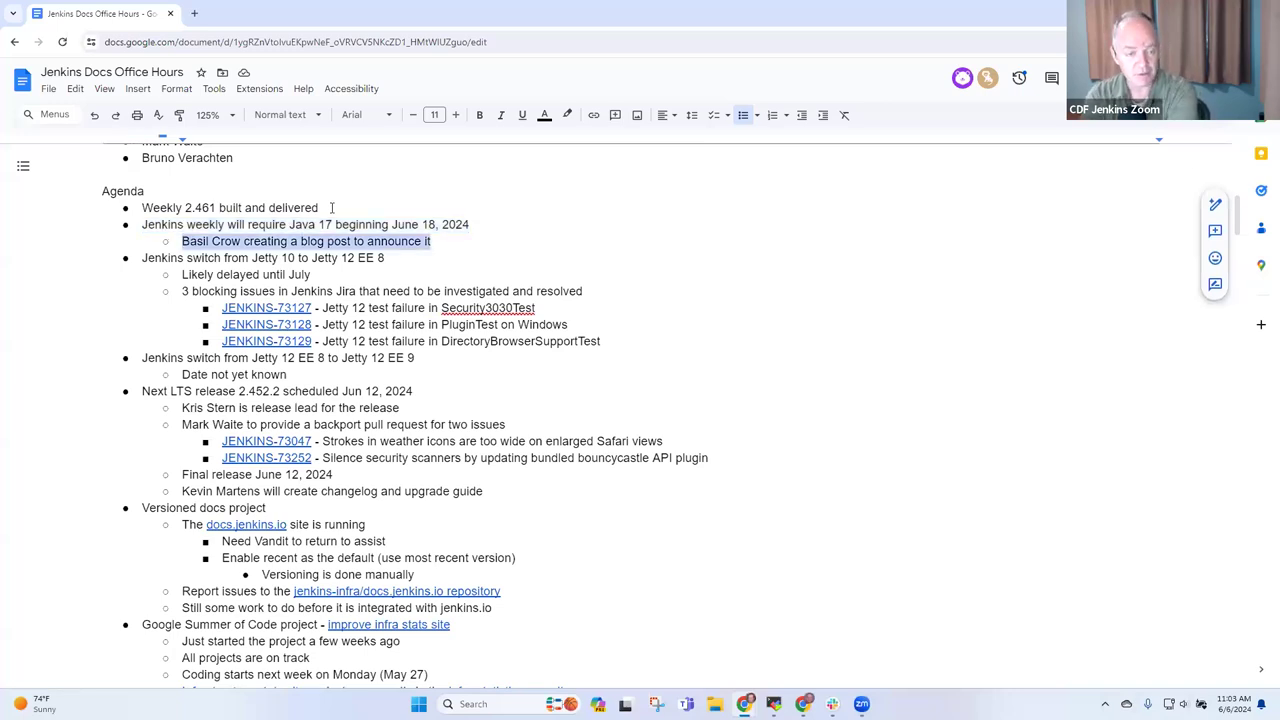
{"action": "key", "text": "End"}
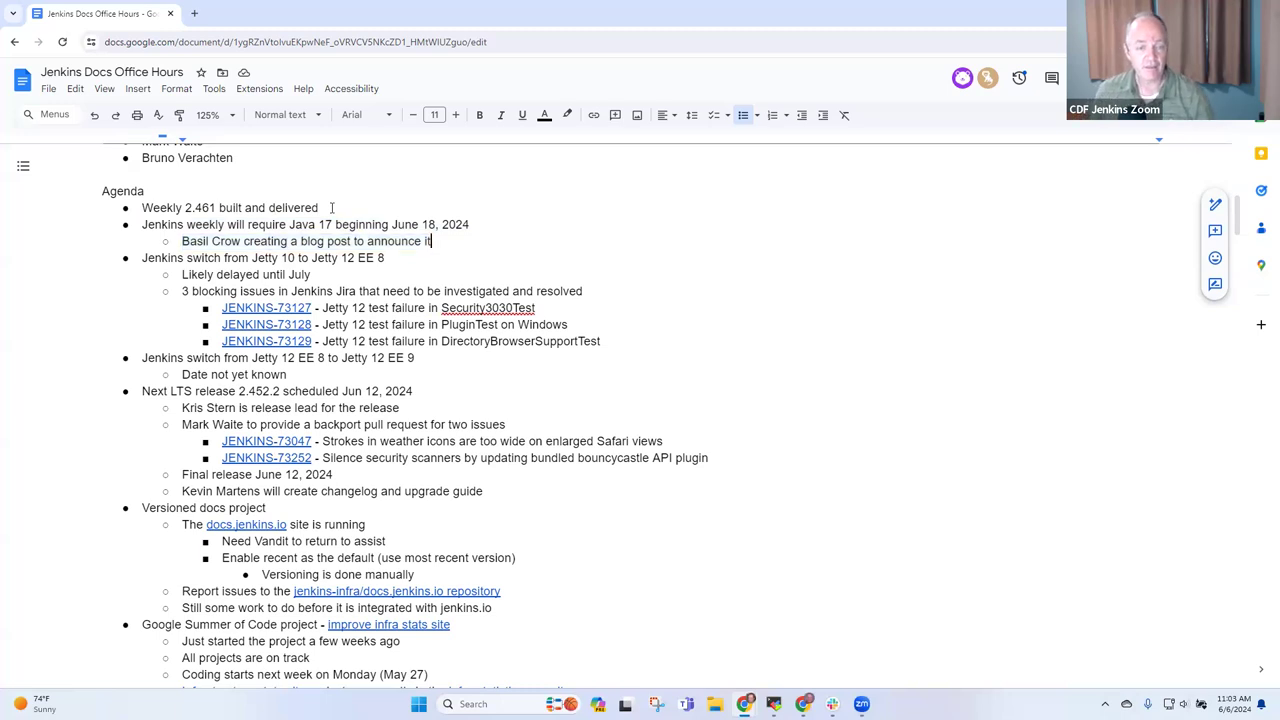
Step: Add 'Agreement that the next LTS baseline will be before June 18, 2024' with nested Java 11 support notes
{"action": "key", "text": "Return"}
{"action": "type", "text": "Agreemen"}
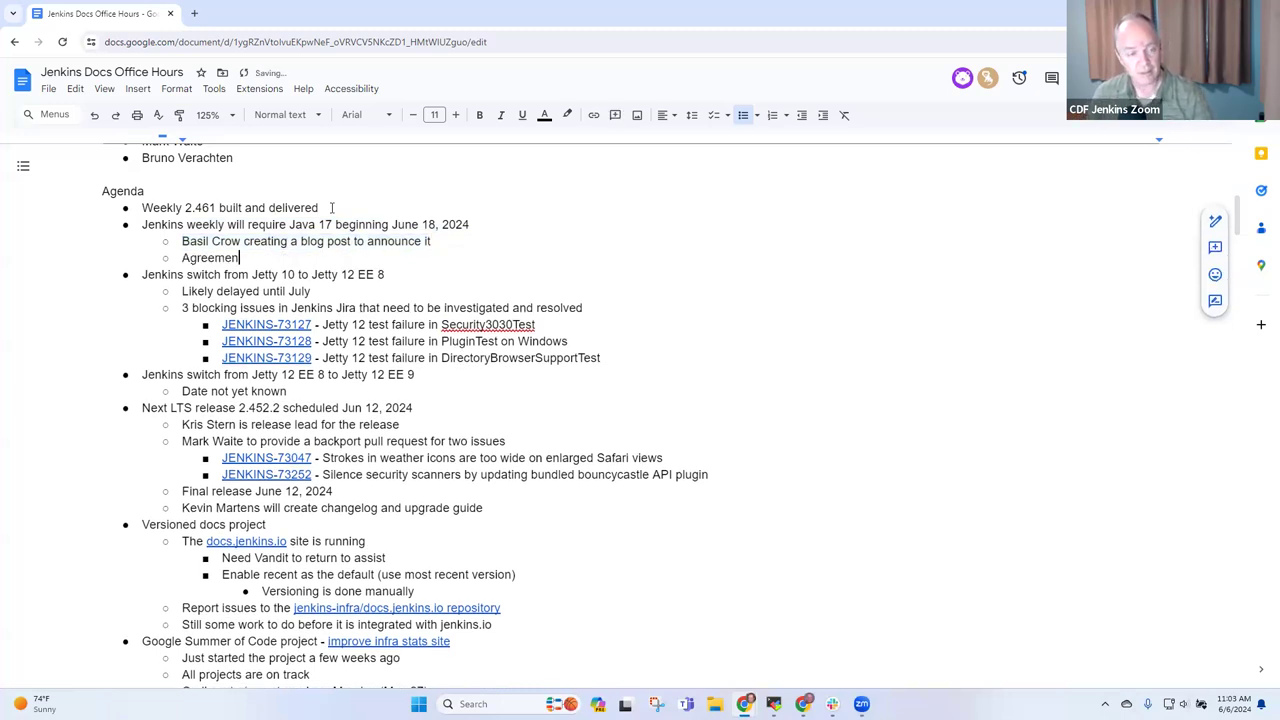
{"action": "type", "text": "t that the next "}
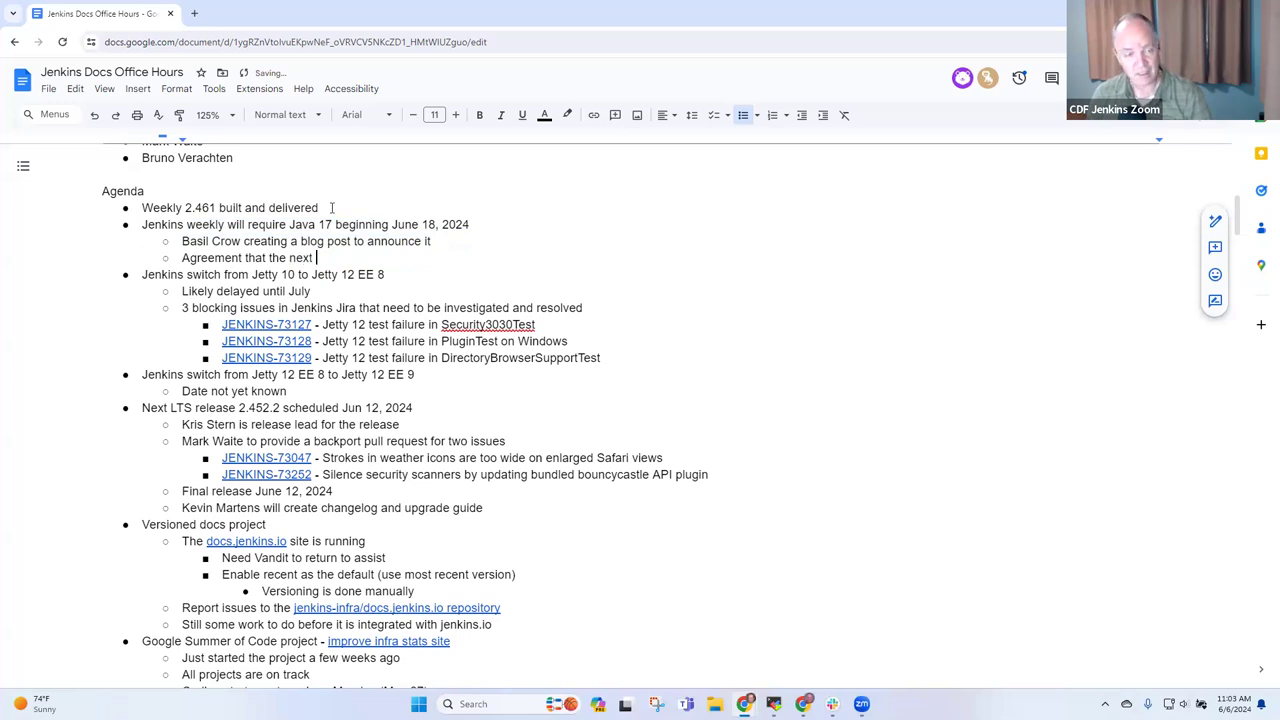
{"action": "type", "text": "LTS baseline "}
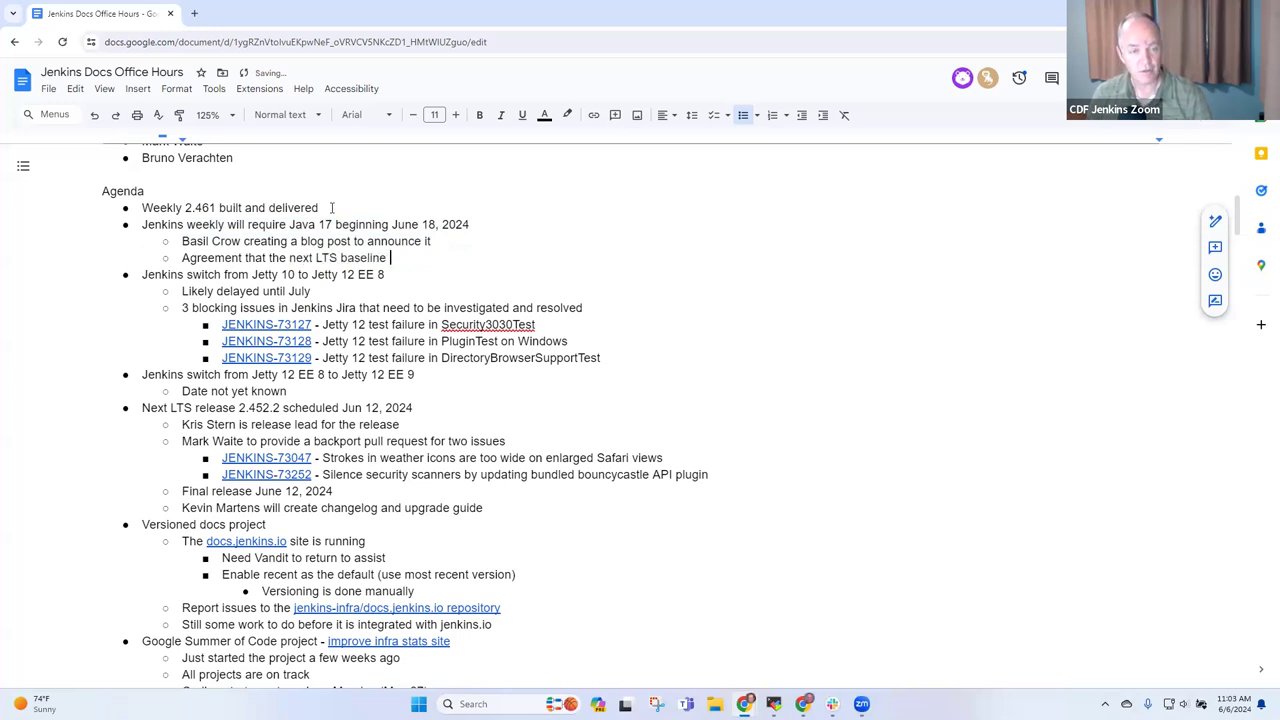
{"action": "type", "text": "will be "}
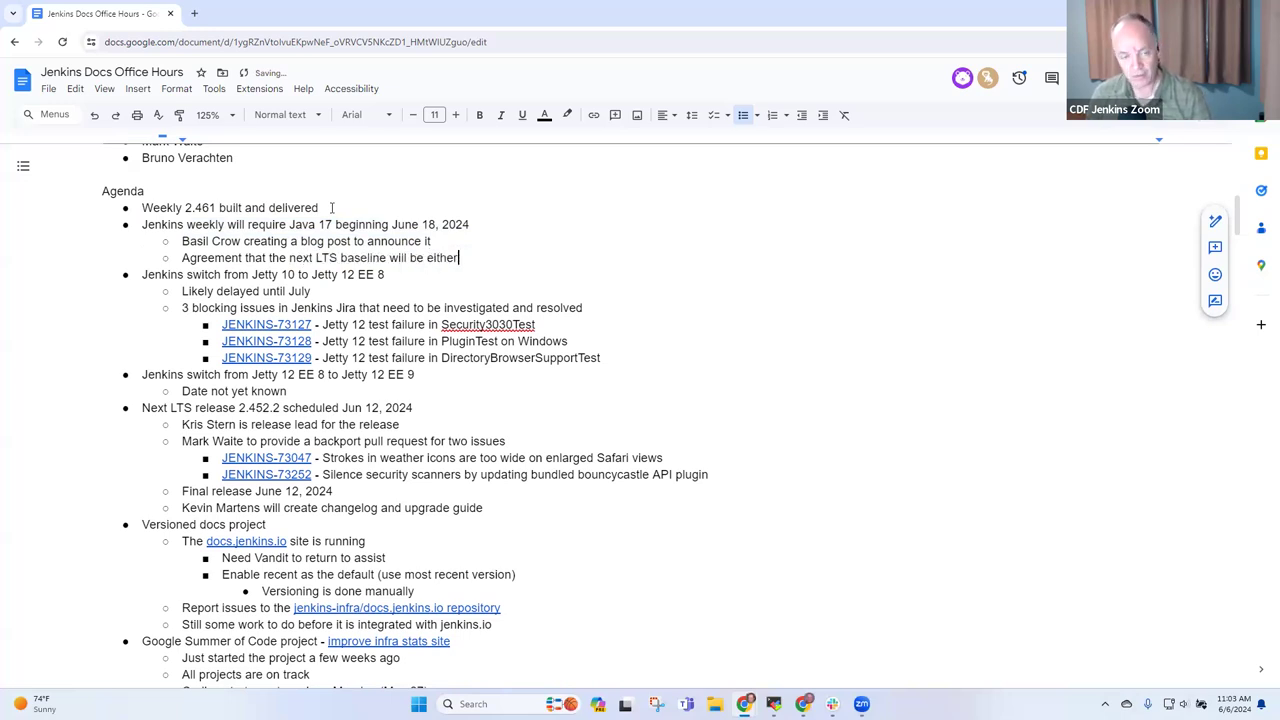
{"action": "type", "text": "before June "}
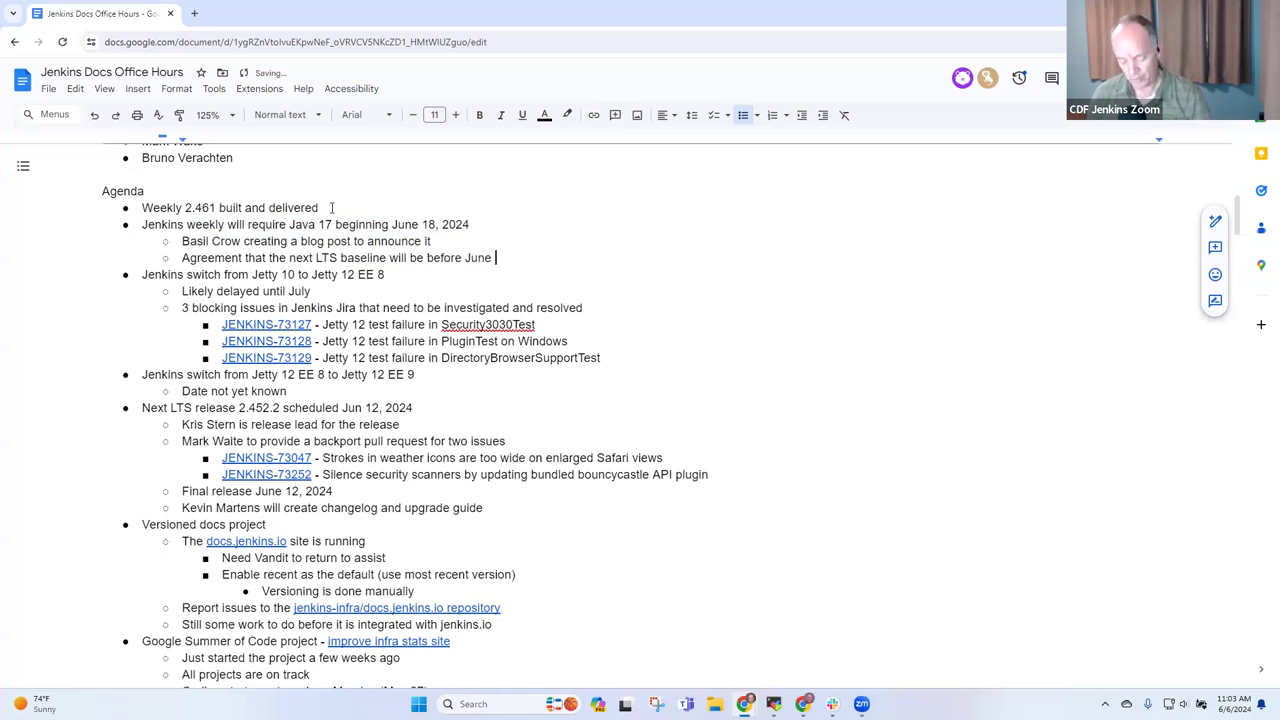
{"action": "type", "text": "18, 2024"}
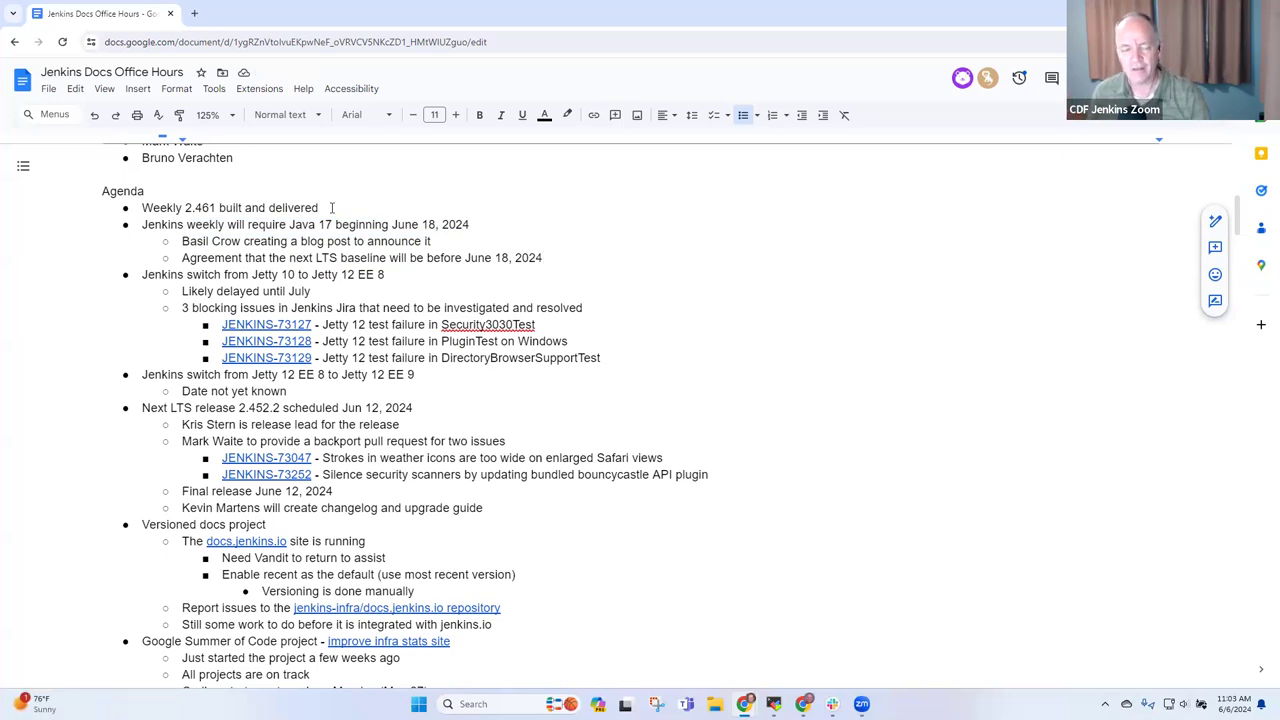
{"action": "key", "text": "Return"}
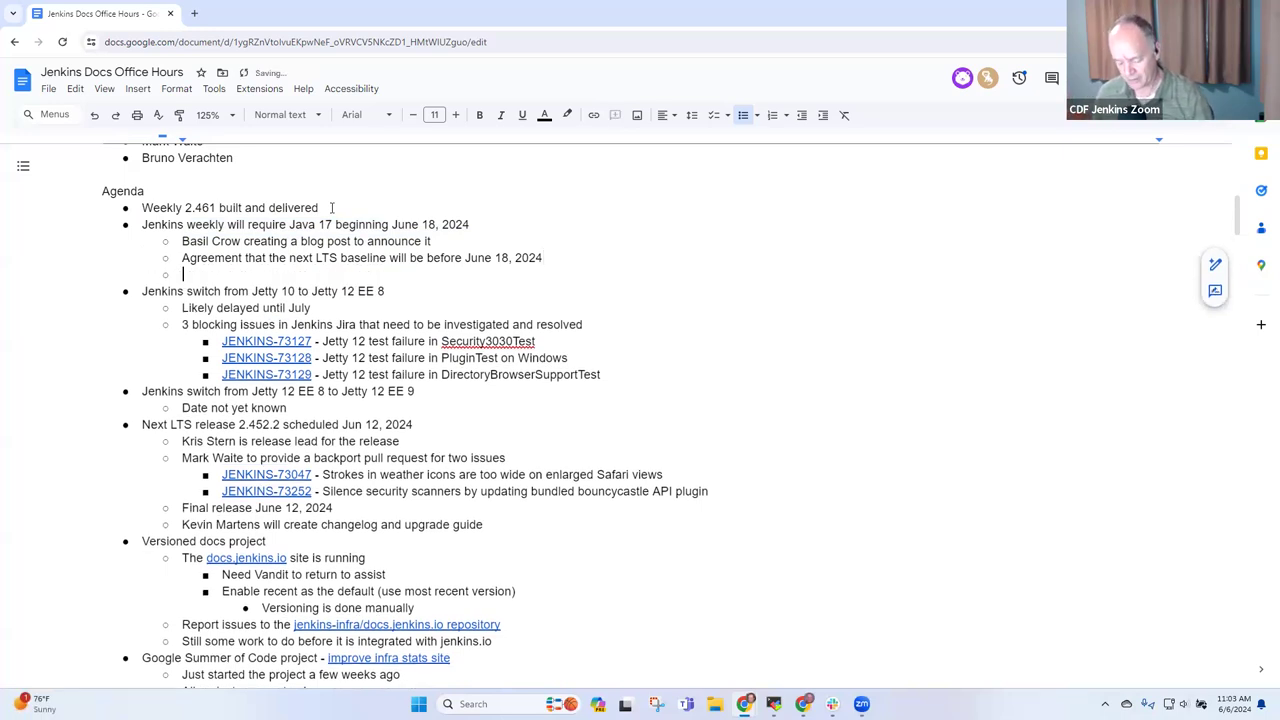
{"action": "key", "text": "Tab"}
{"action": "type", "text": "Next LTS line will support Java 11"}
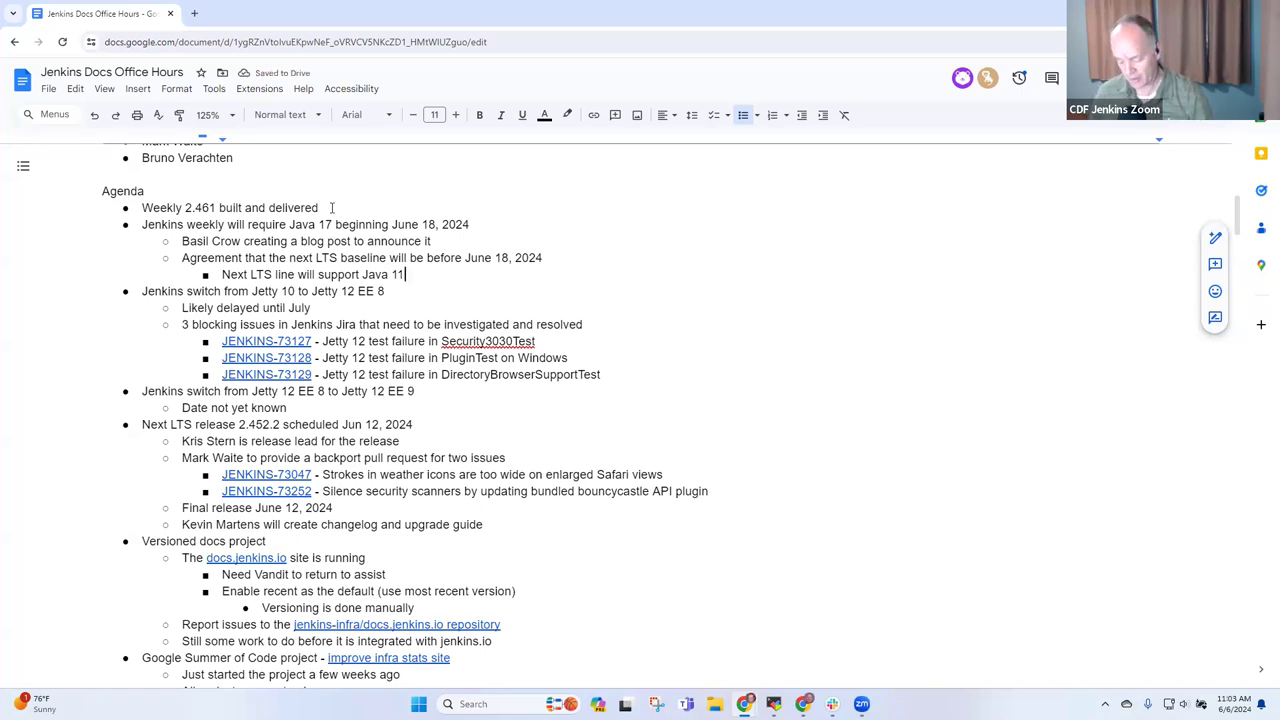
{"action": "key", "text": "Return"}
{"action": "type", "text": "Java 1"}
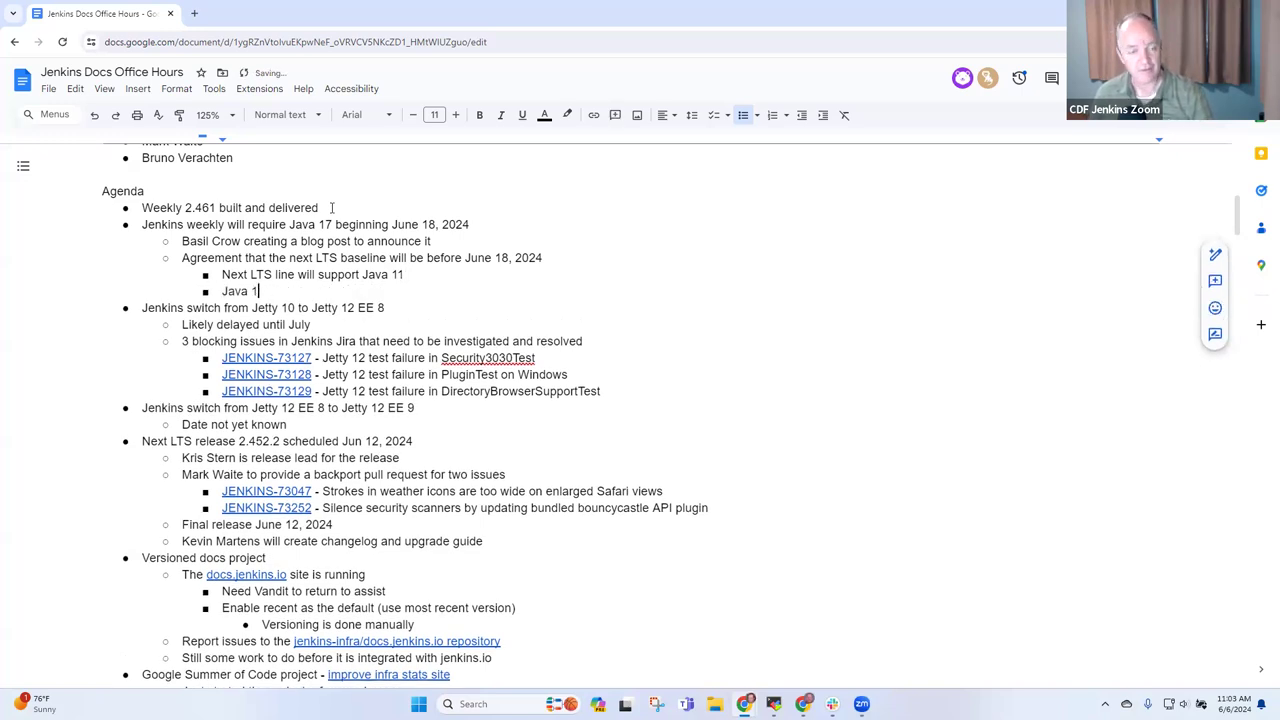
{"action": "type", "text": "1 support in LTS "}
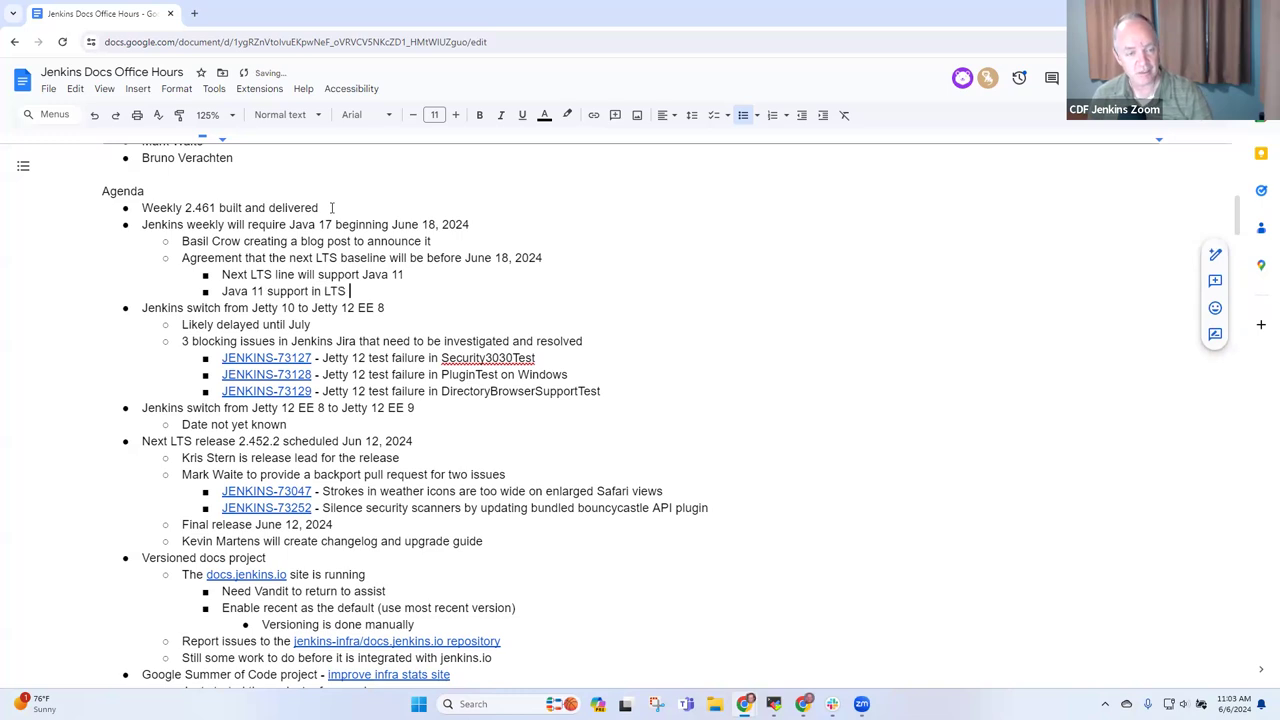
{"action": "type", "text": "ends Oct"}
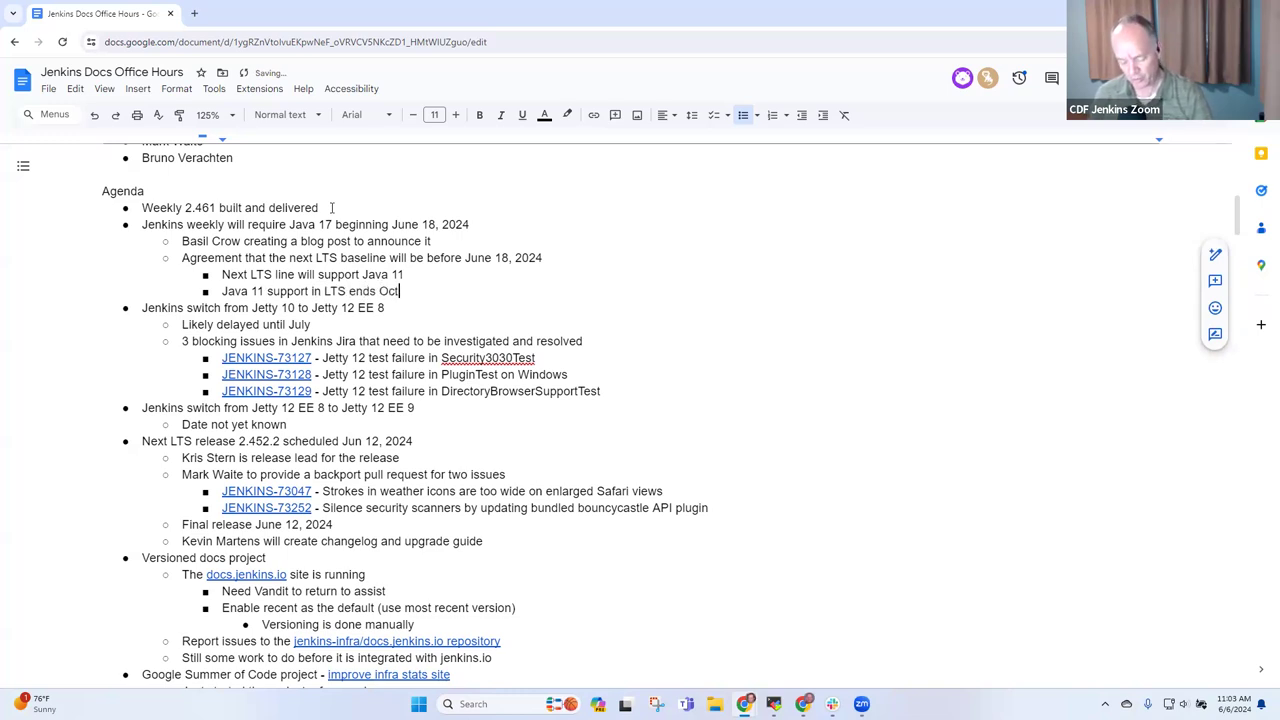
{"action": "type", "text": " 30, 202"}
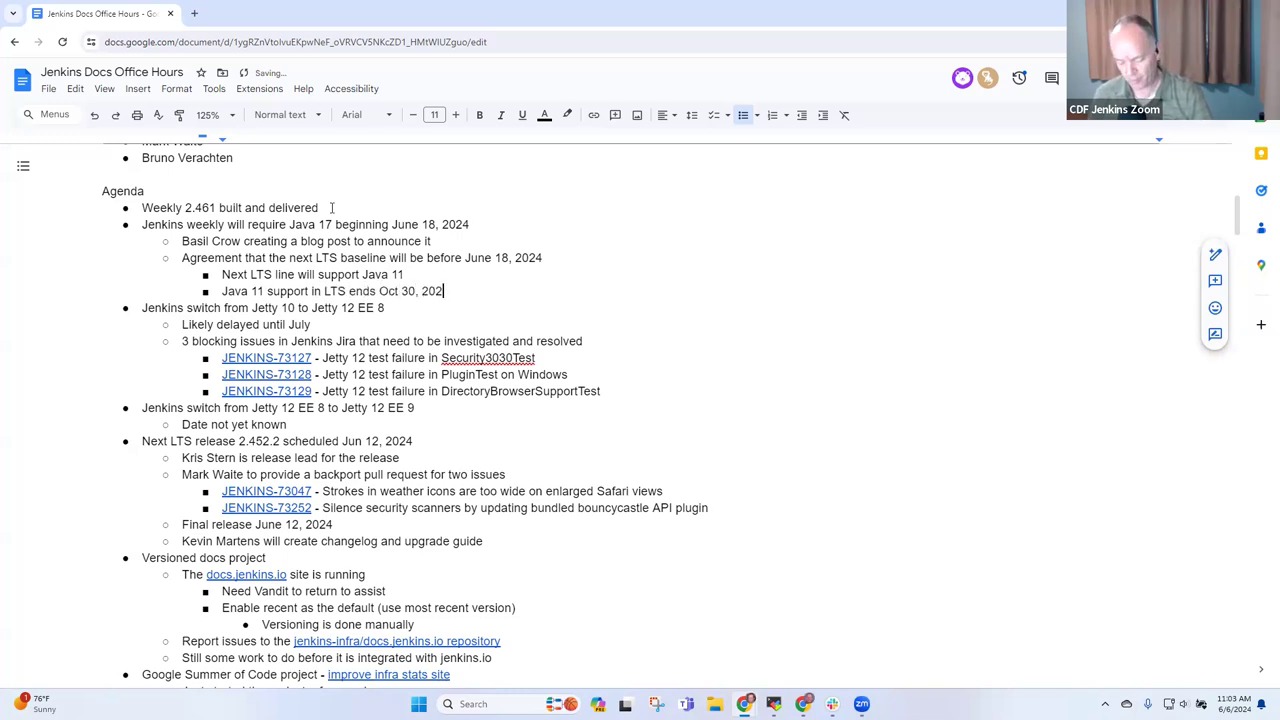
{"action": "type", "text": "4"}
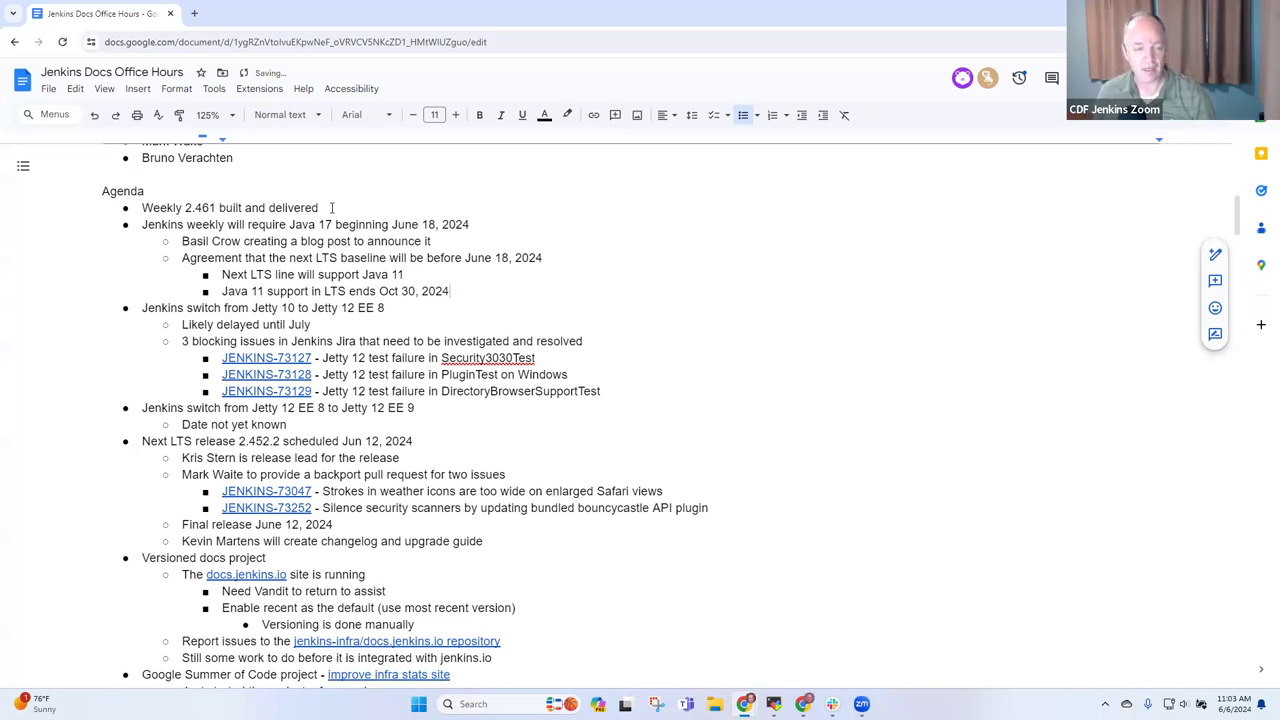
Step: Add an empty bullet after the 'Java 11 support in LTS ends Oct 30, 2024' line
{"action": "key", "text": "shift+Home"}
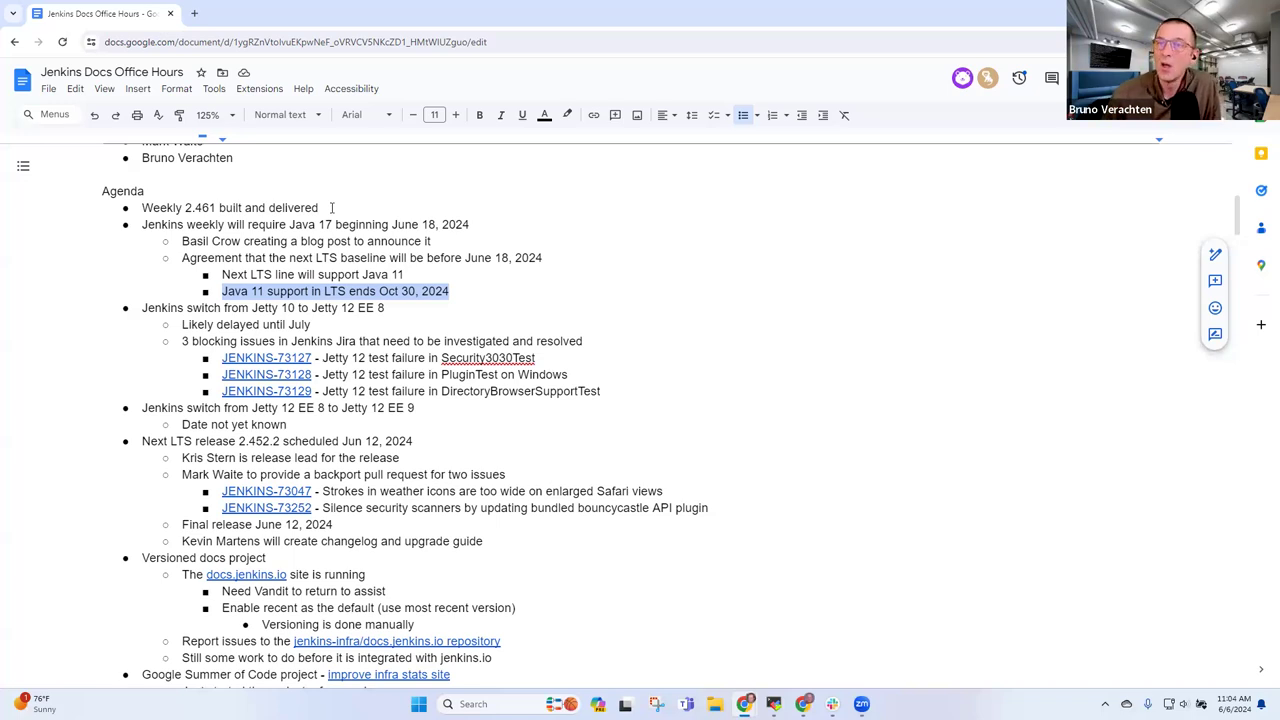
{"action": "key", "text": "End"}
{"action": "key", "text": "Return"}
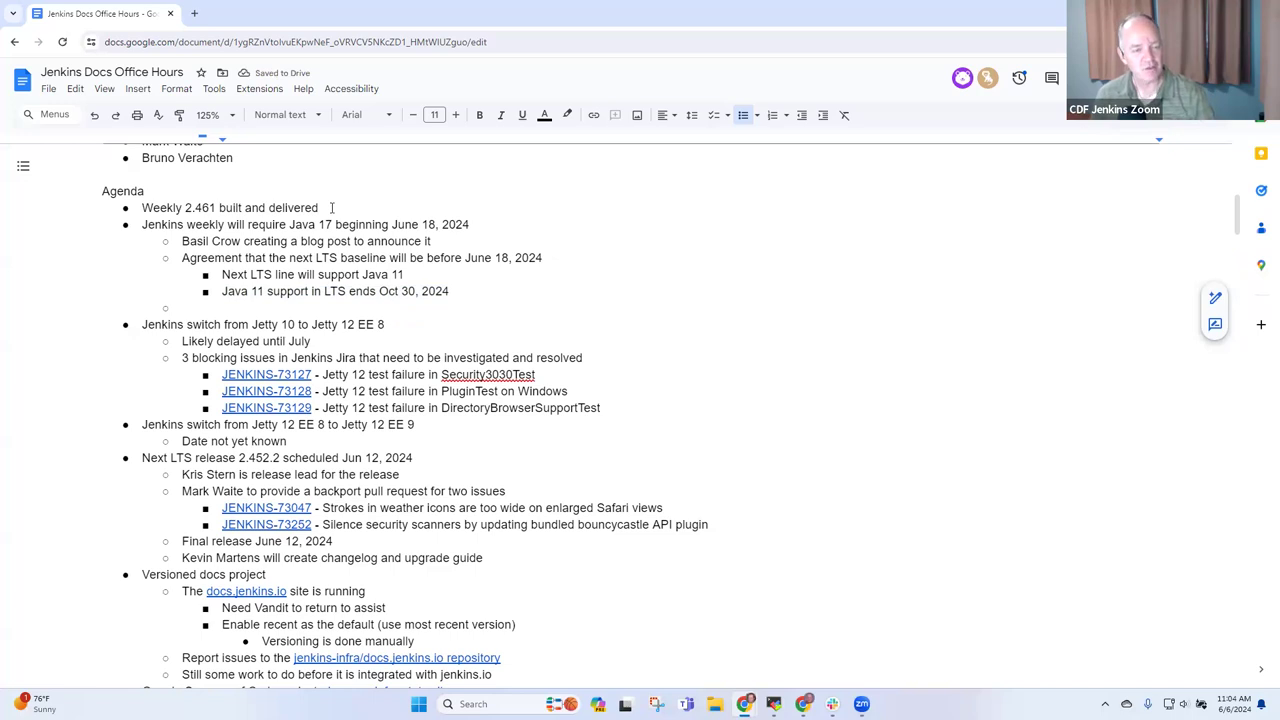
Step: Add 'Jun, July, Aug, Sep releases all continue to support Java 11' with nested 'Oct 30 is the new line, drop Java 11 support'
{"action": "type", "text": "Jun, Ju"}
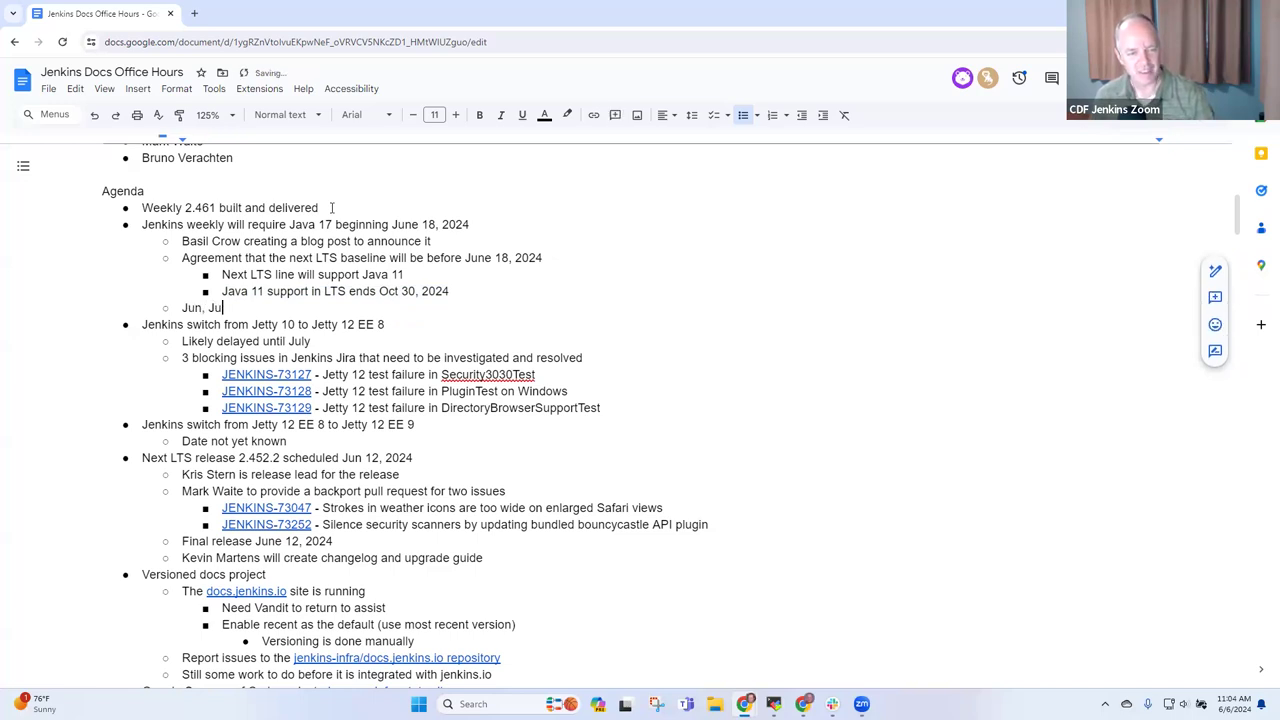
{"action": "type", "text": "ly,"}
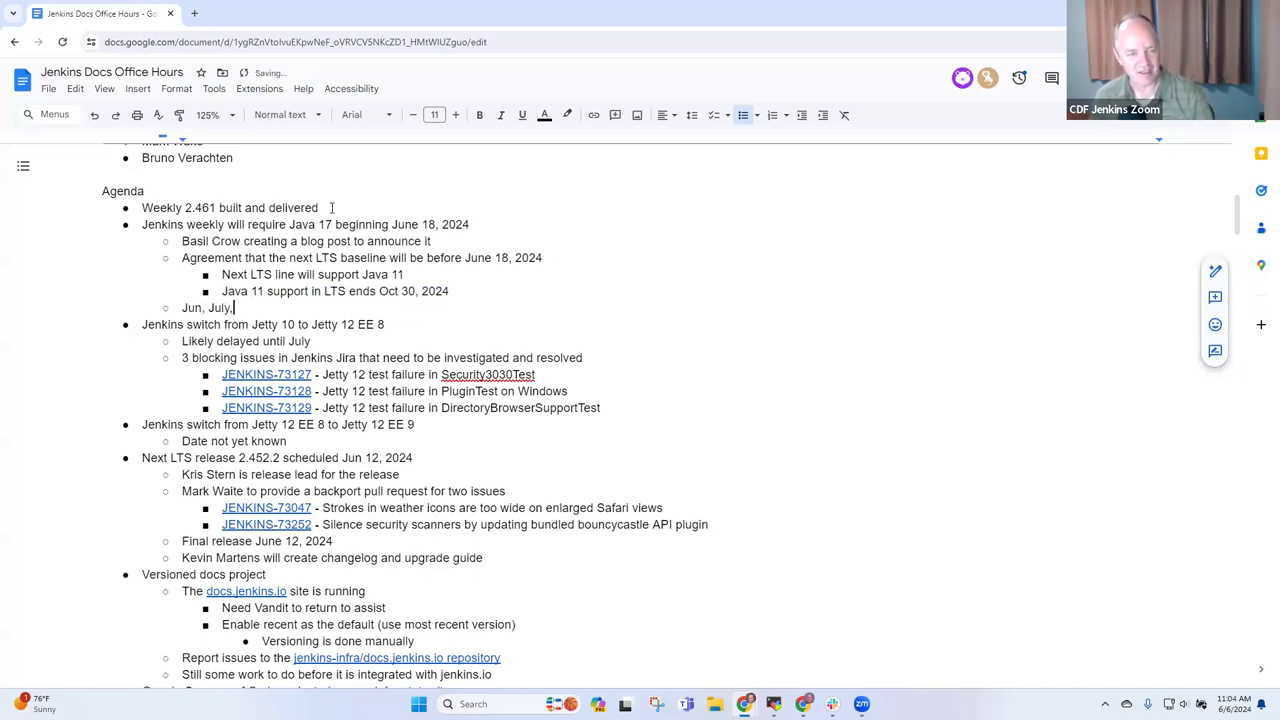
{"action": "type", "text": " Aug,"}
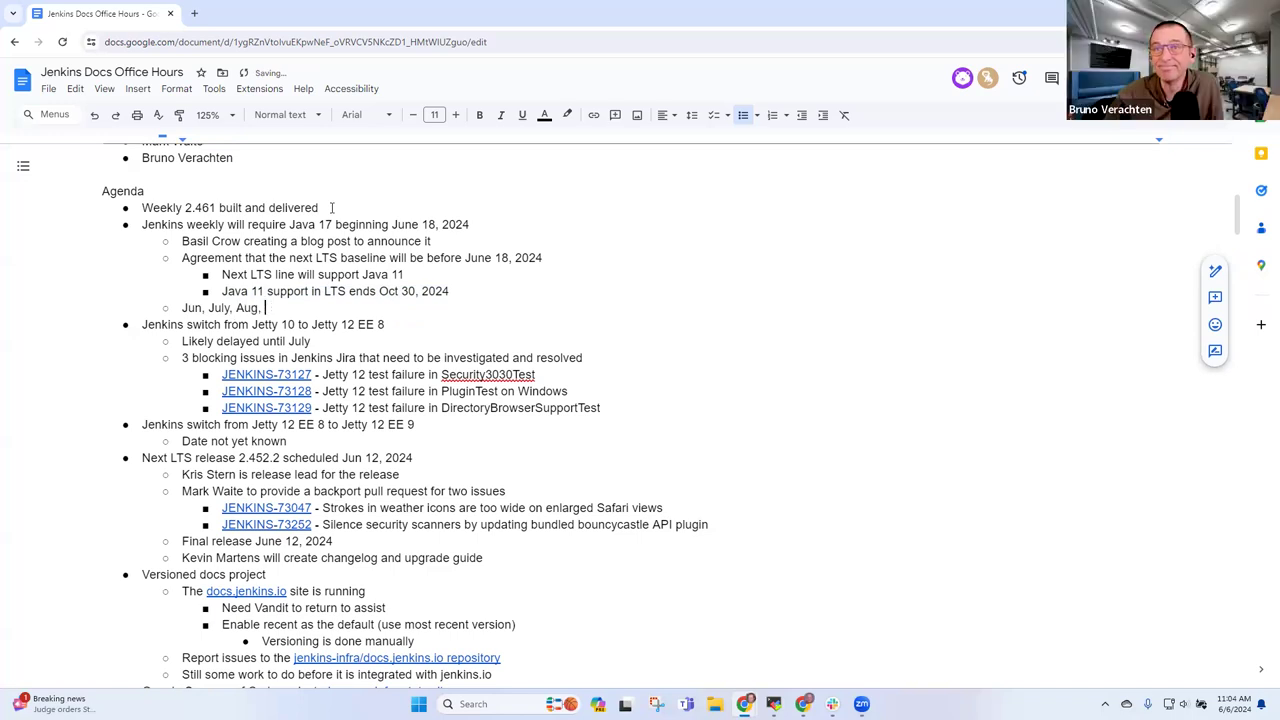
{"action": "type", "text": " Sep"}
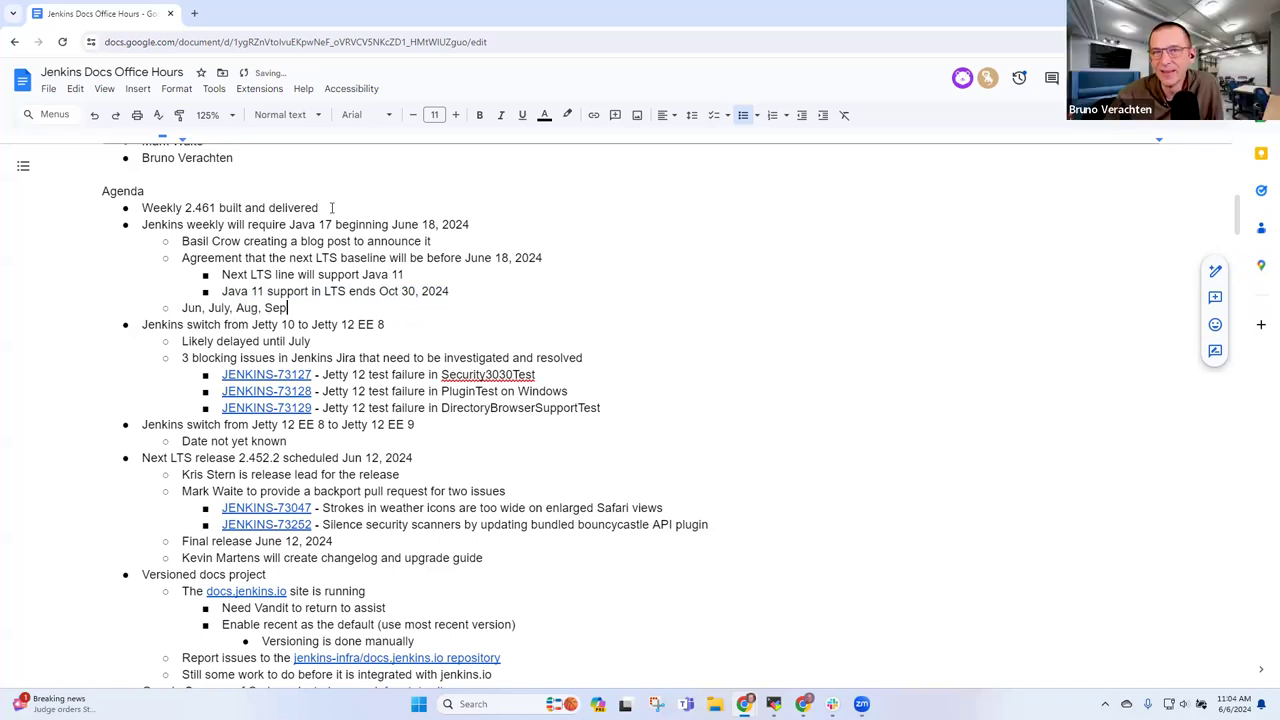
{"action": "type", "text": " release"}
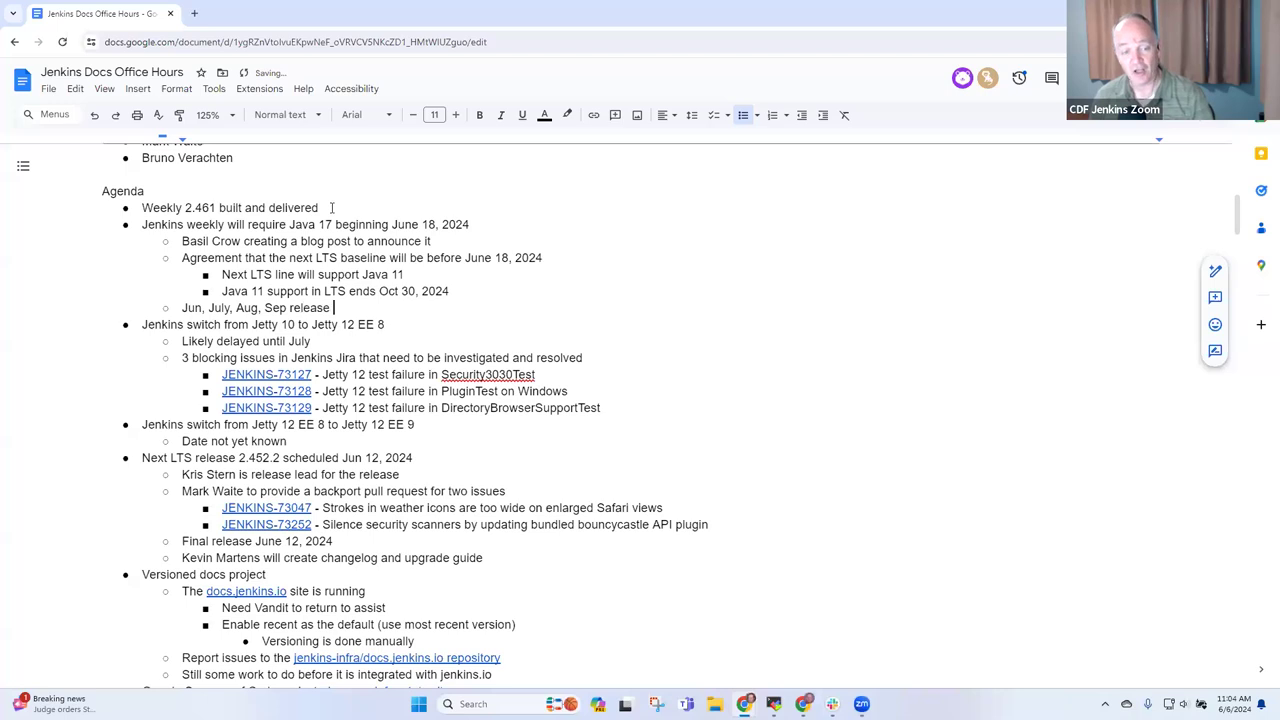
{"action": "key", "text": "BackSpace"}
{"action": "type", "text": "s all "}
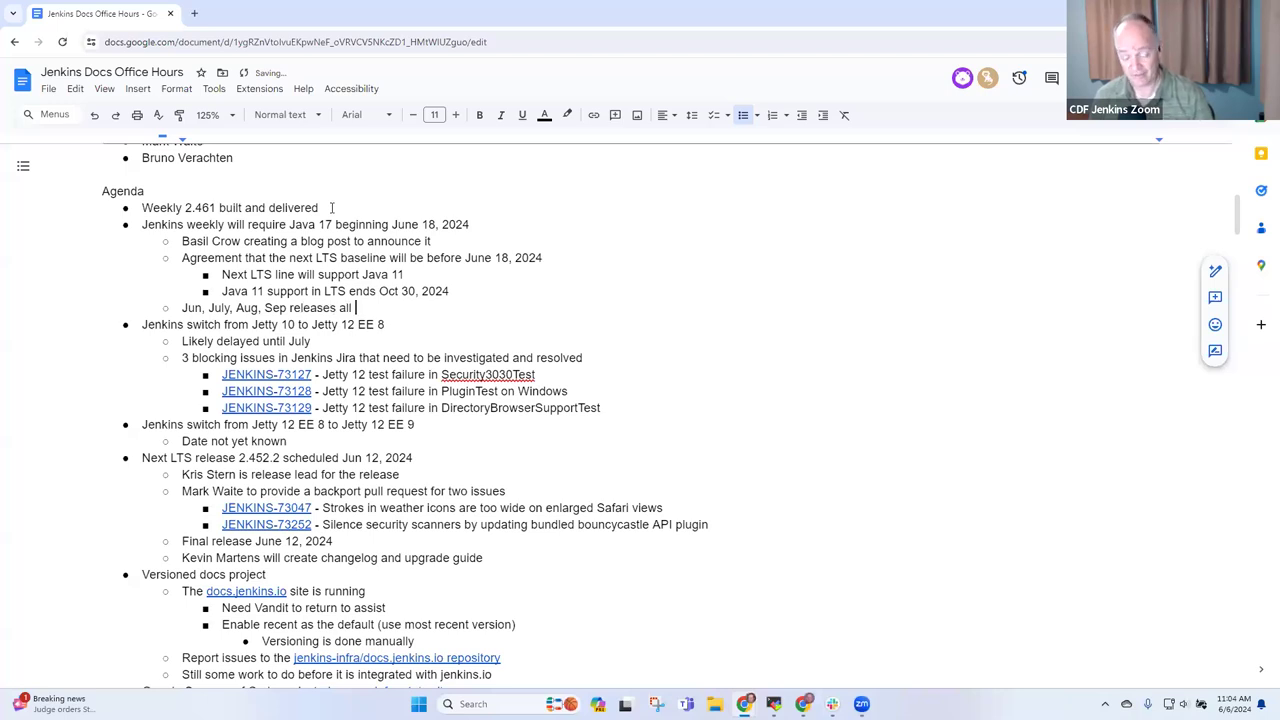
{"action": "type", "text": "continue to support "}
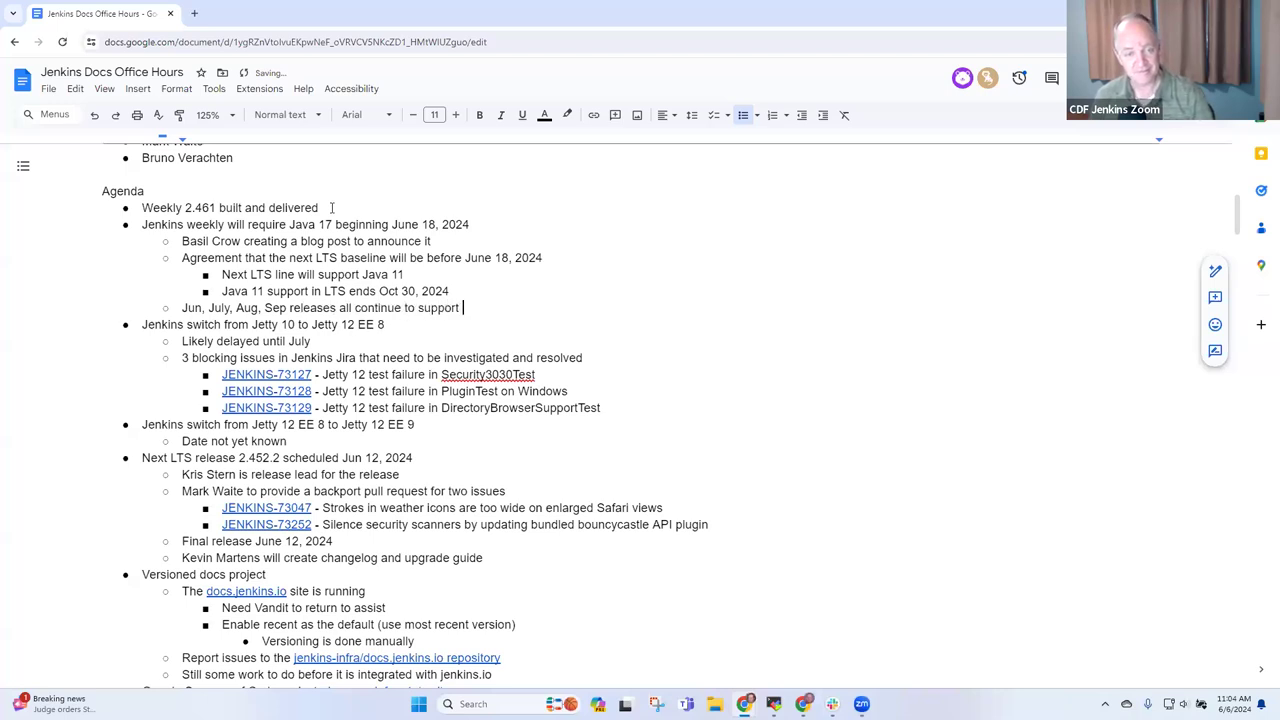
{"action": "type", "text": "Java 11"}
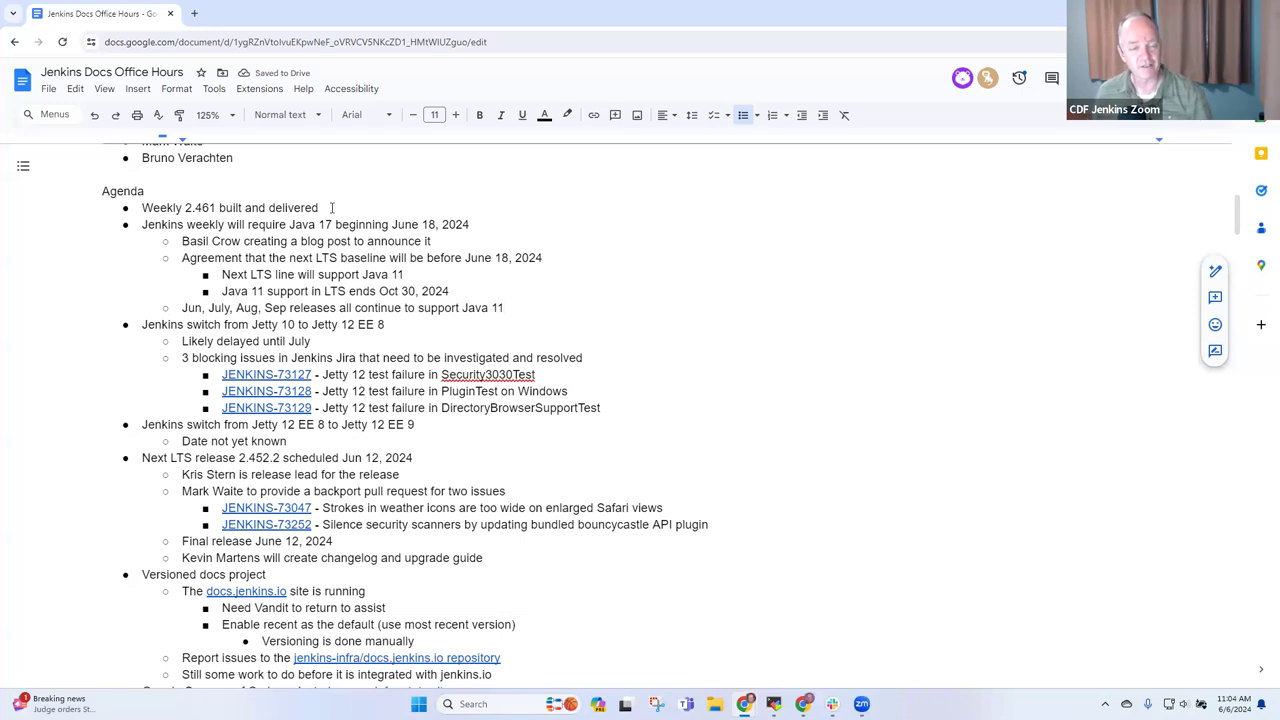
{"action": "key", "text": "Return"}
{"action": "key", "text": "Tab"}
{"action": "type", "text": "OCt"}
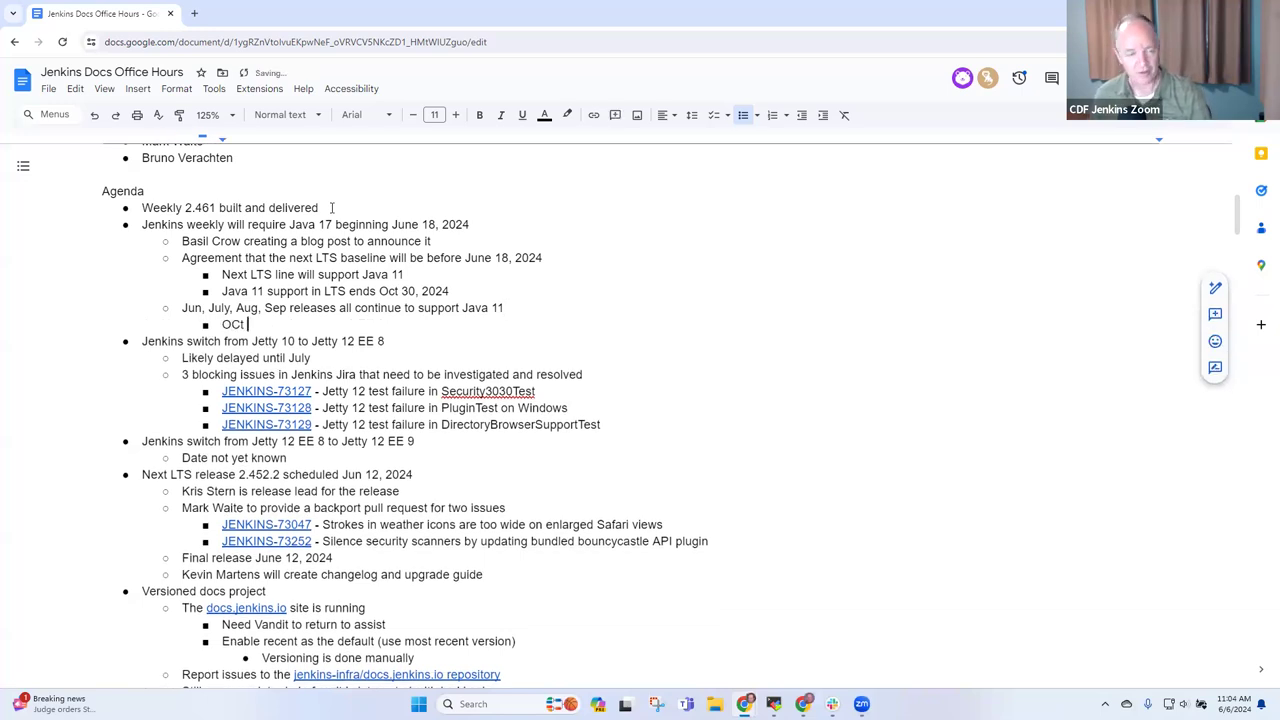
{"action": "key", "text": "BackSpace"}
{"action": "key", "text": "BackSpace"}
{"action": "key", "text": "BackSpace"}
{"action": "key", "text": "BackSpace"}
{"action": "type", "text": "Oct 30 is the "}
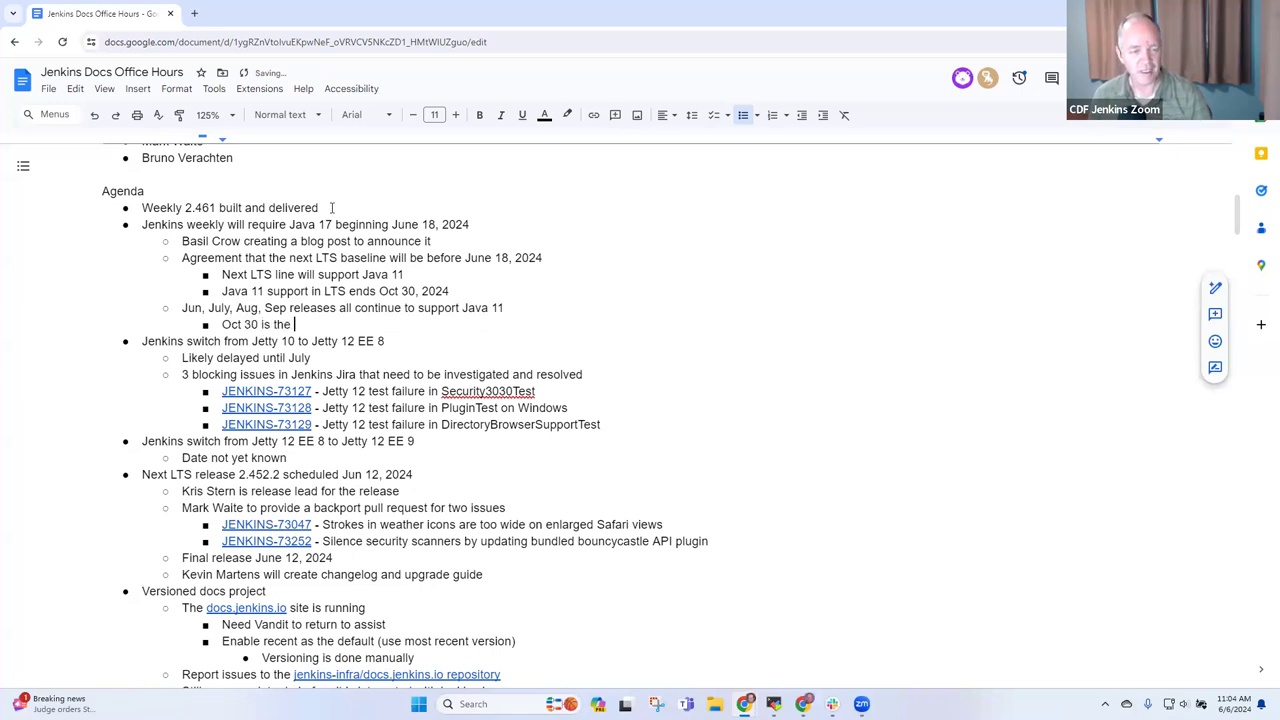
{"action": "type", "text": "new line"}
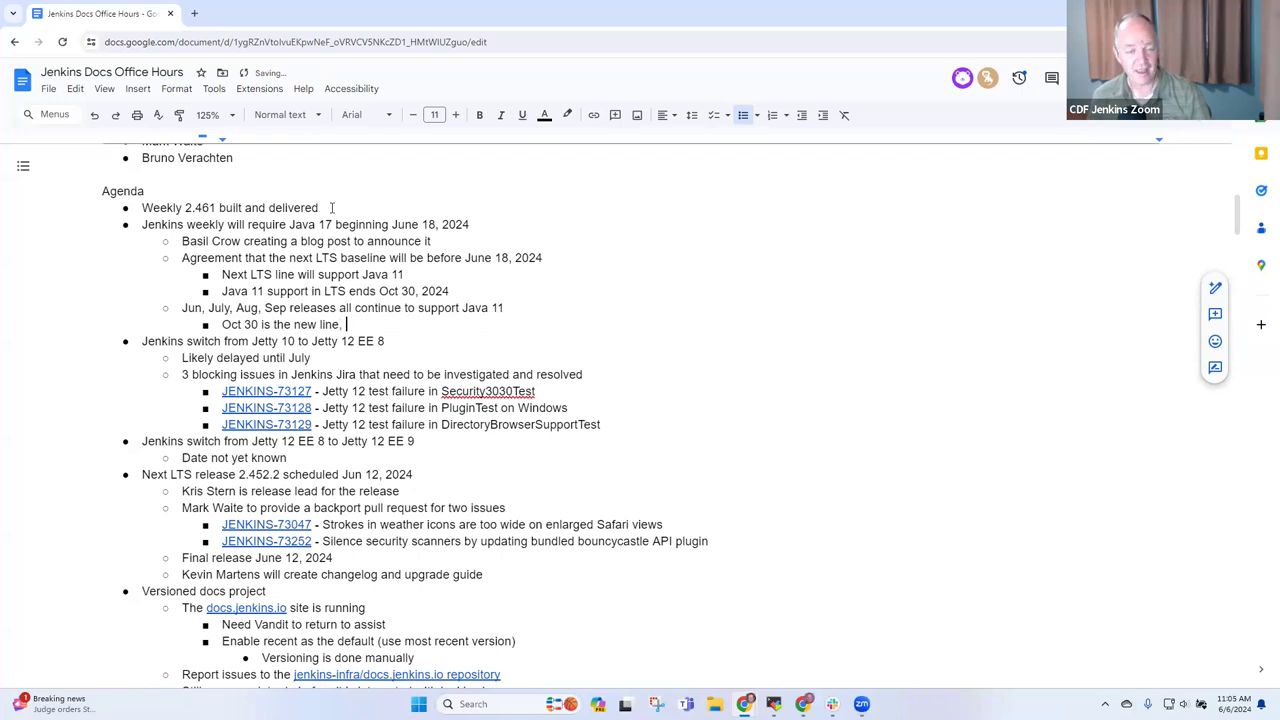
{"action": "type", "text": ", drop "}
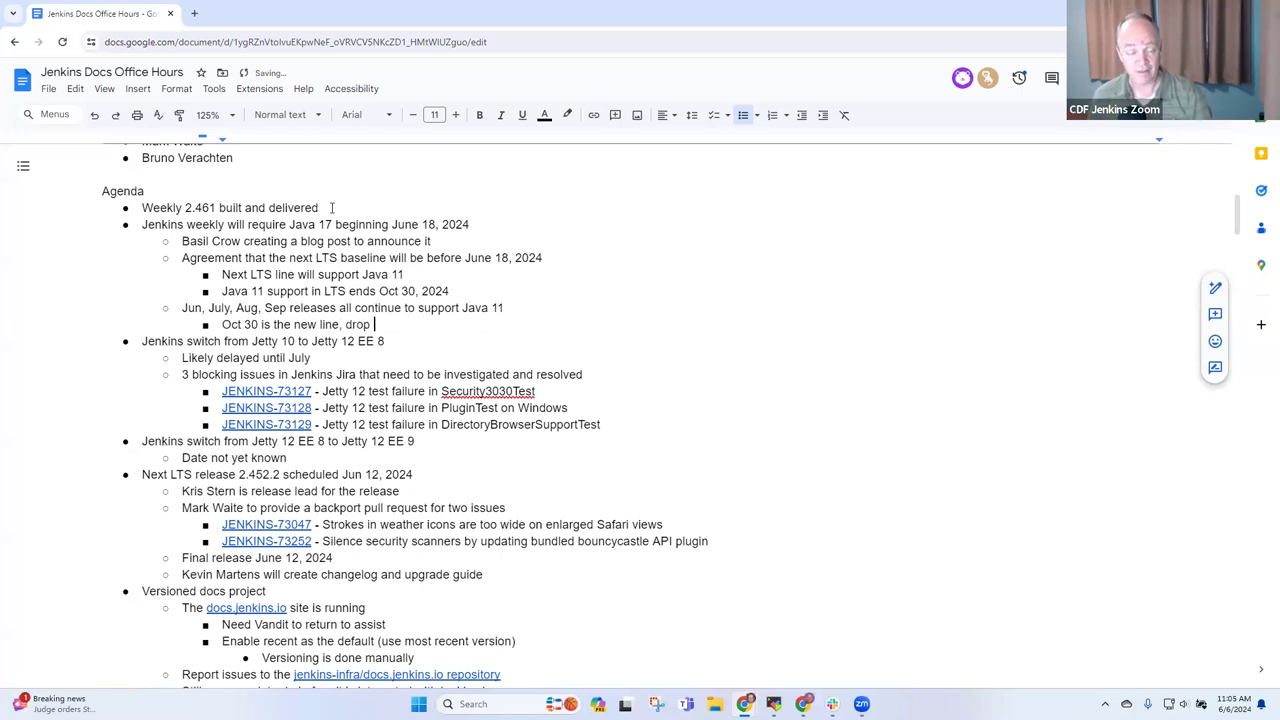
{"action": "type", "text": "Java 11 support"}
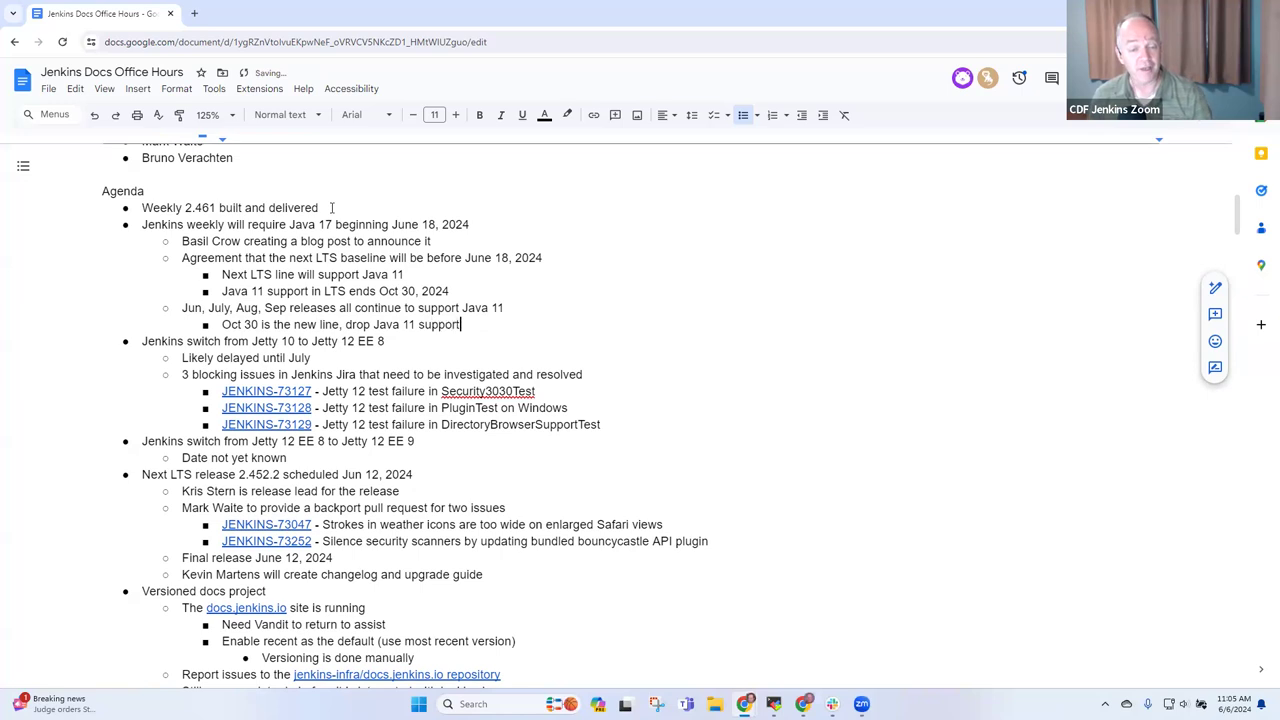
Step: Start an empty second-level bullet below the Oct 30 note
{"action": "key", "text": "Return"}
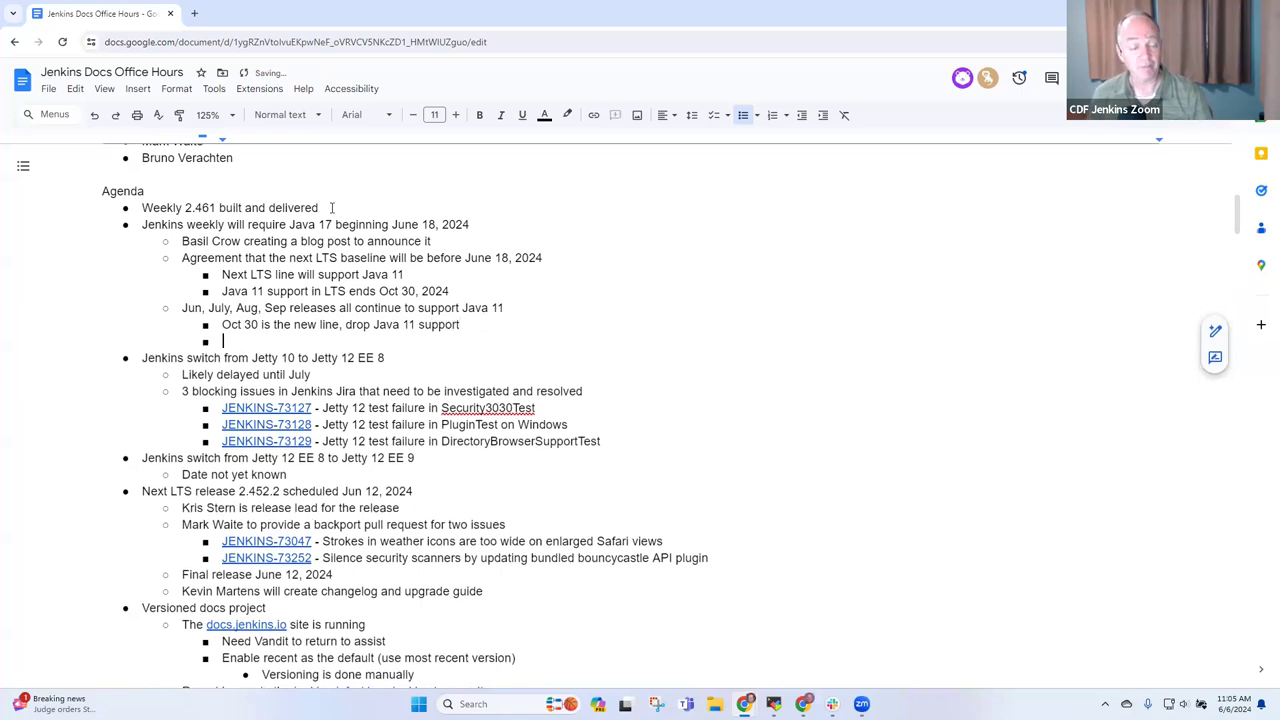
{"action": "key", "text": "shift+Tab"}
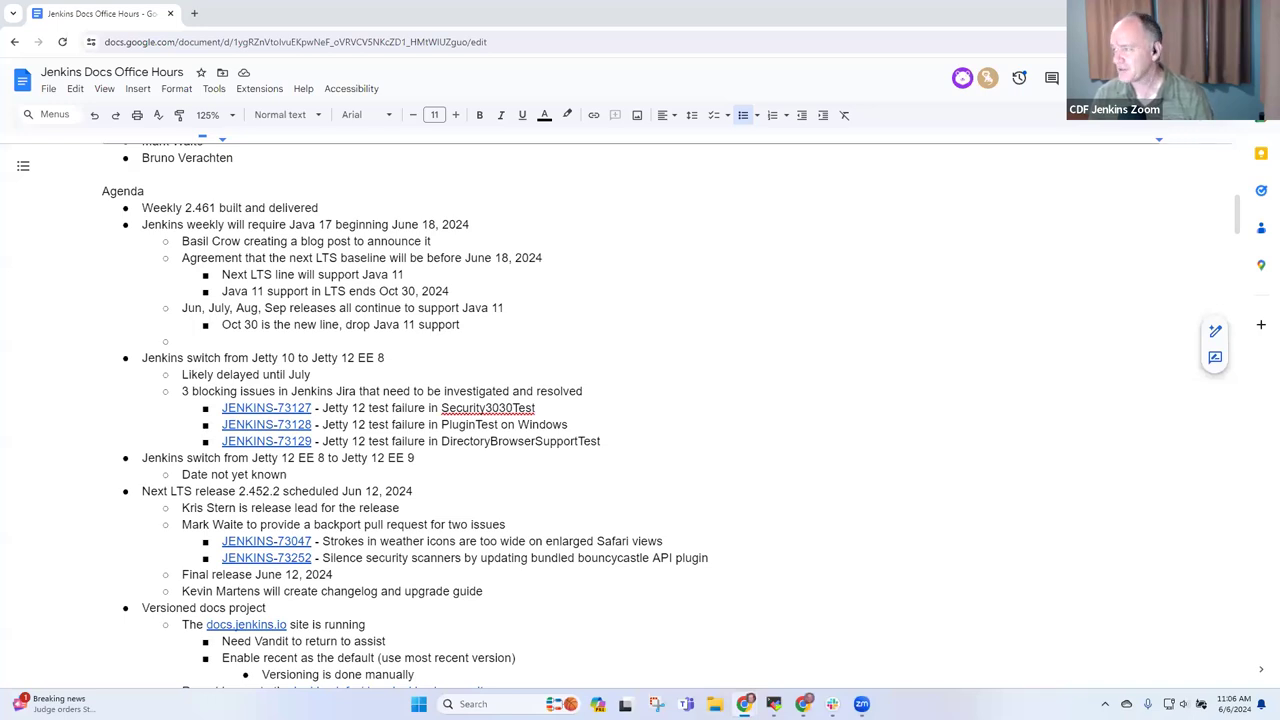
Step: Select and copy the jenkinsci/jvm-graph repository address from the GitHub page
{"action": "key", "text": "alt+Tab"}
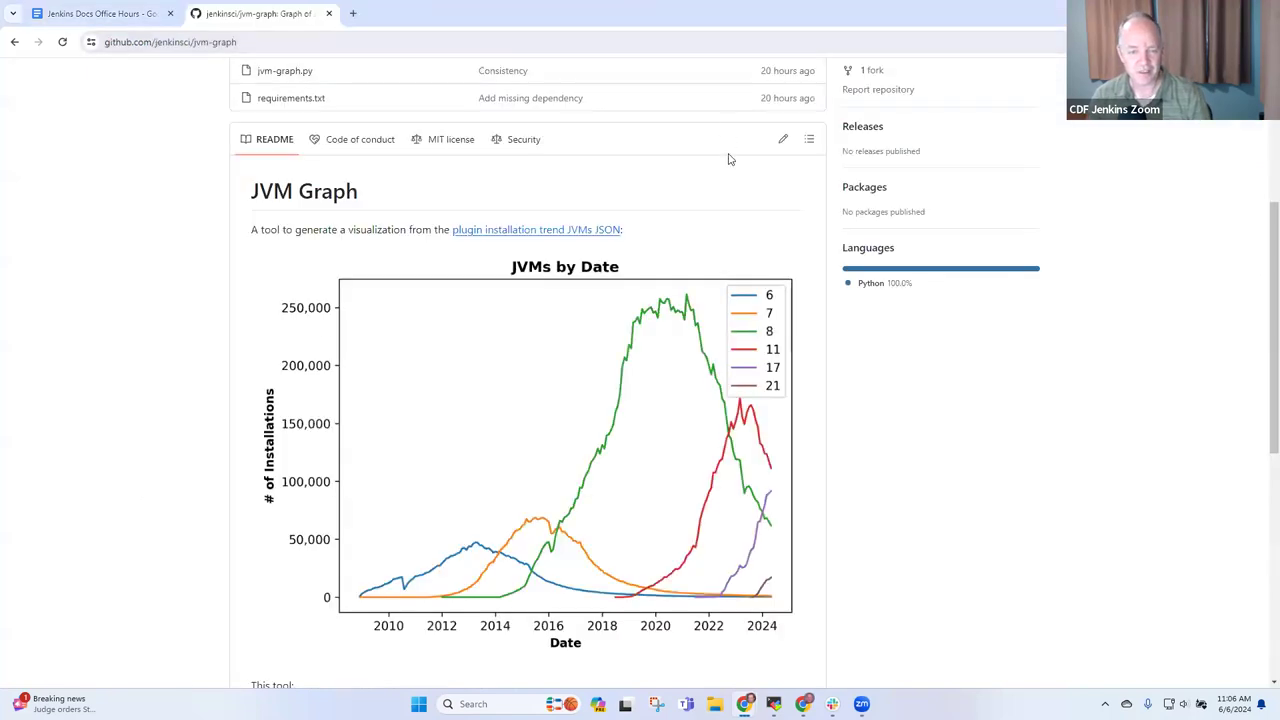
{"action": "scroll", "coordinate": [758, 262], "scroll_direction": "up", "scroll_amount": 4}
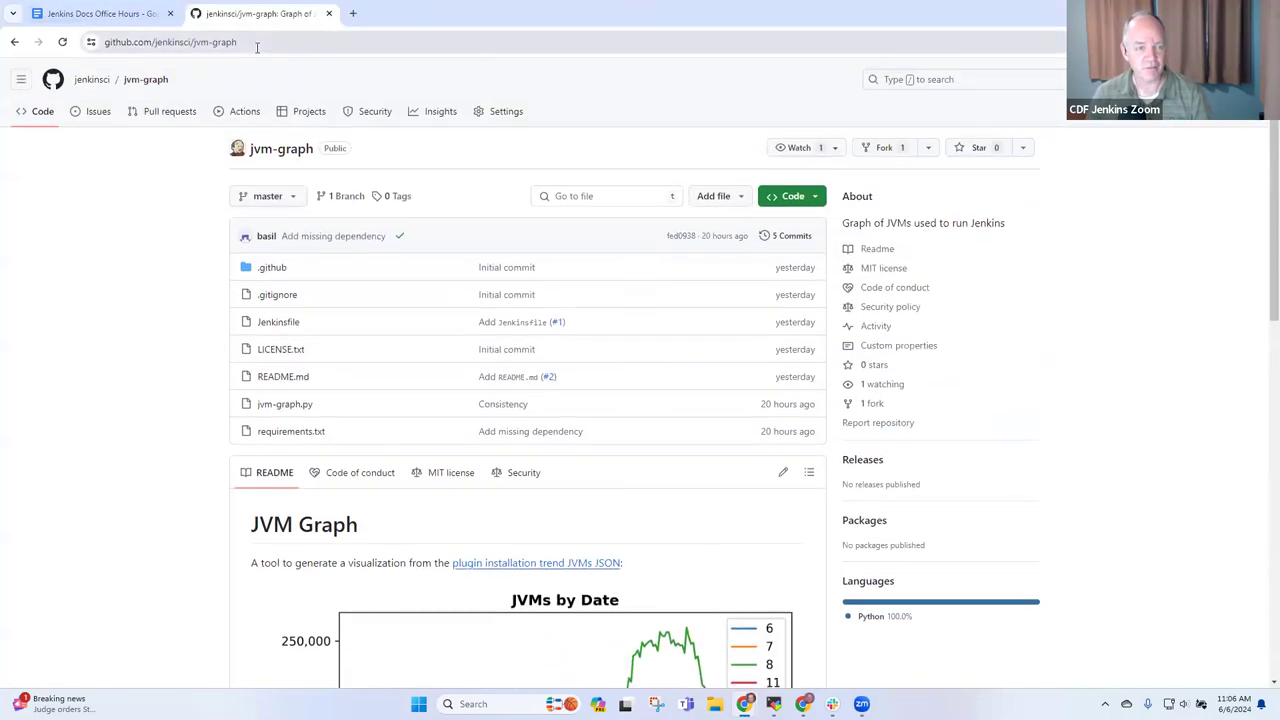
{"action": "left_click", "coordinate": [251, 43]}
{"action": "scroll", "coordinate": [665, 216], "scroll_direction": "down", "scroll_amount": 4}
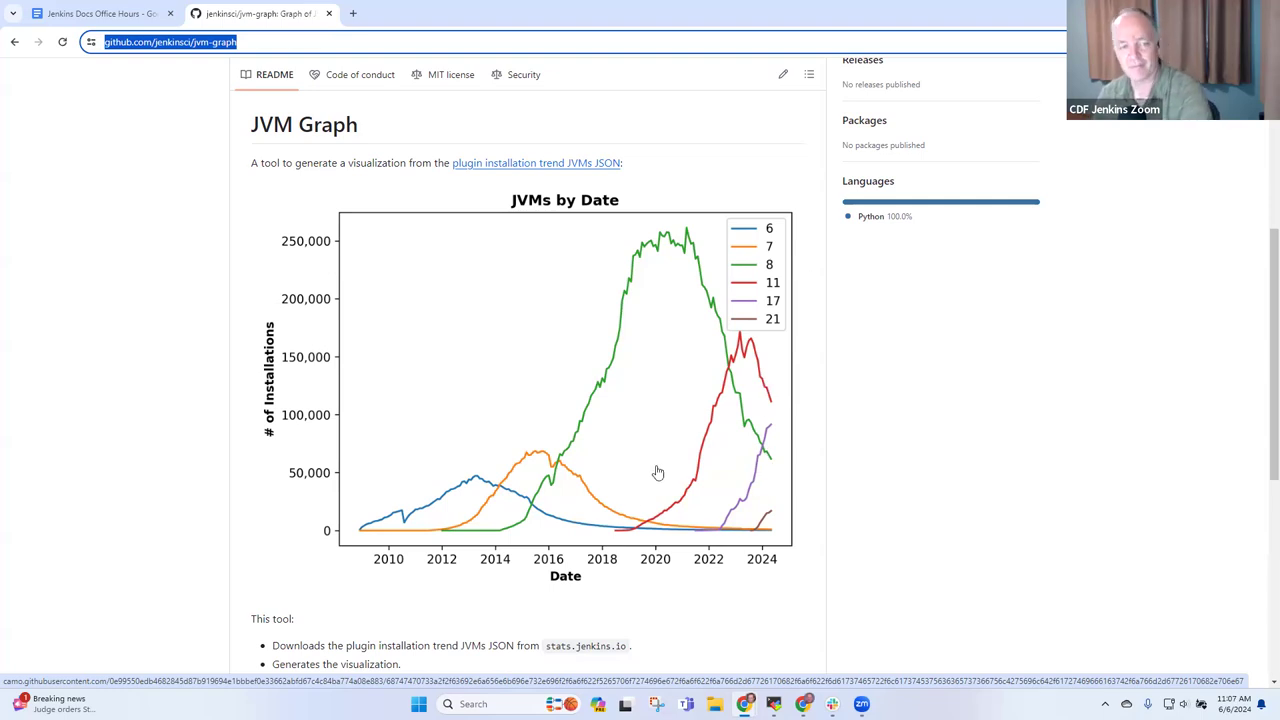
{"action": "left_click", "coordinate": [258, 42]}
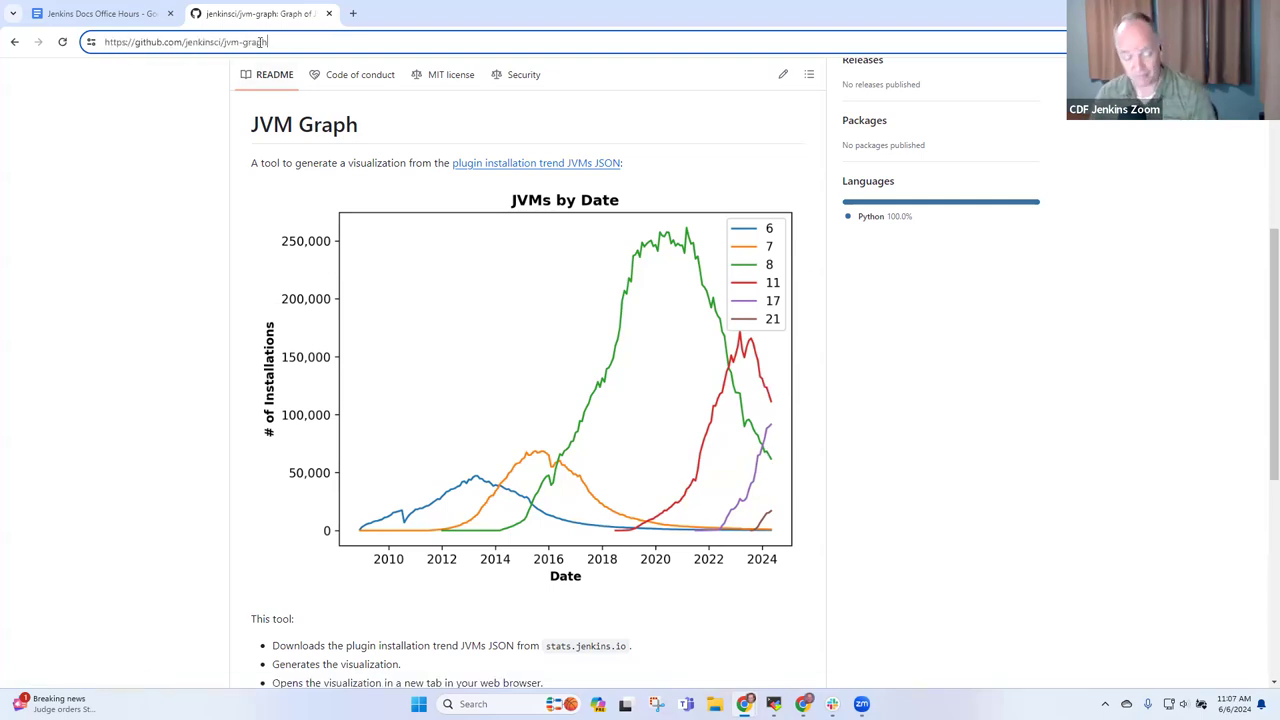
{"action": "key", "text": "ctrl+a"}
{"action": "key", "text": "ctrl+c"}
Step: Type 'See the JVM graph for latest data' and link 'JVM graph' to the jvm-graph repository
{"action": "left_click", "coordinate": [95, 13]}
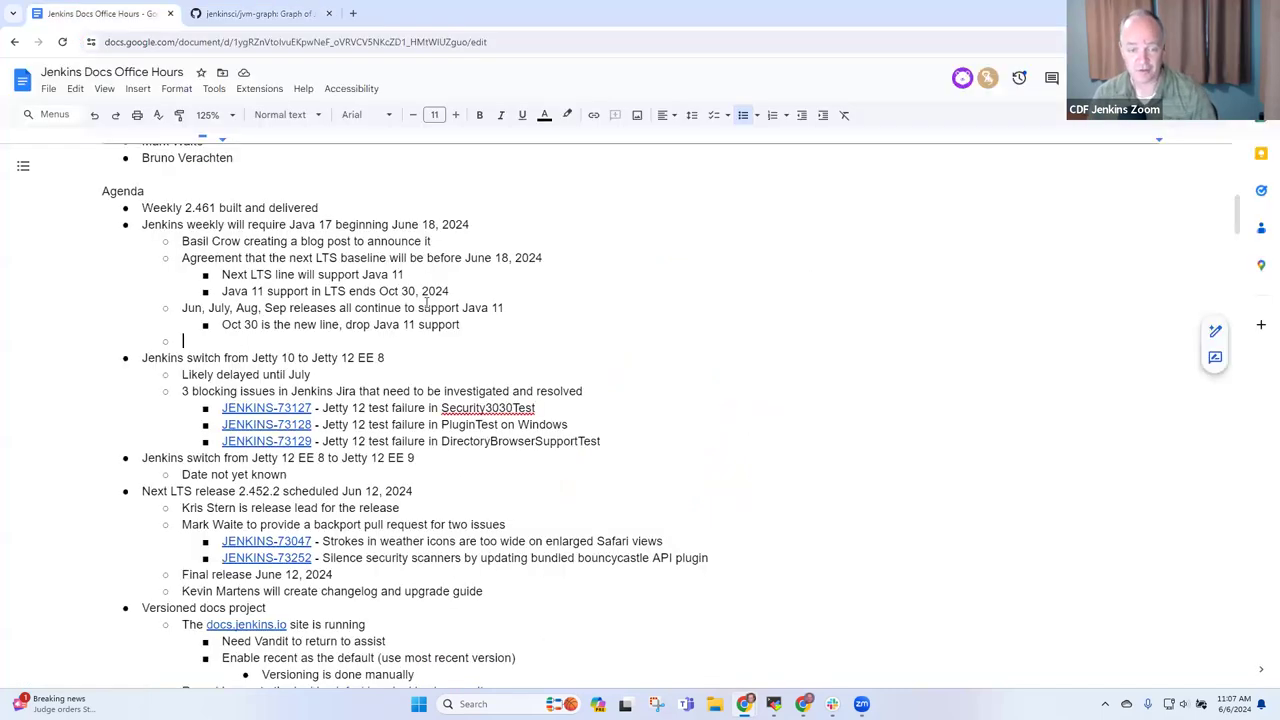
{"action": "type", "text": "See the J"}
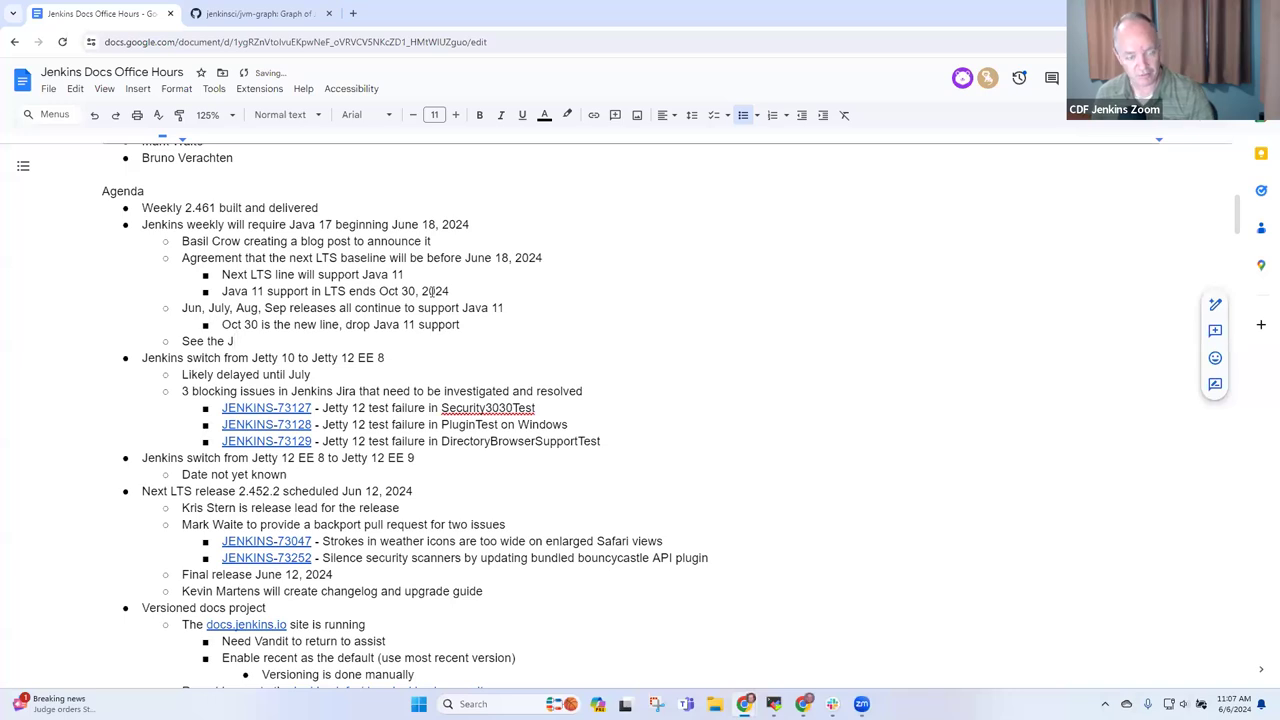
{"action": "type", "text": "VM gr"}
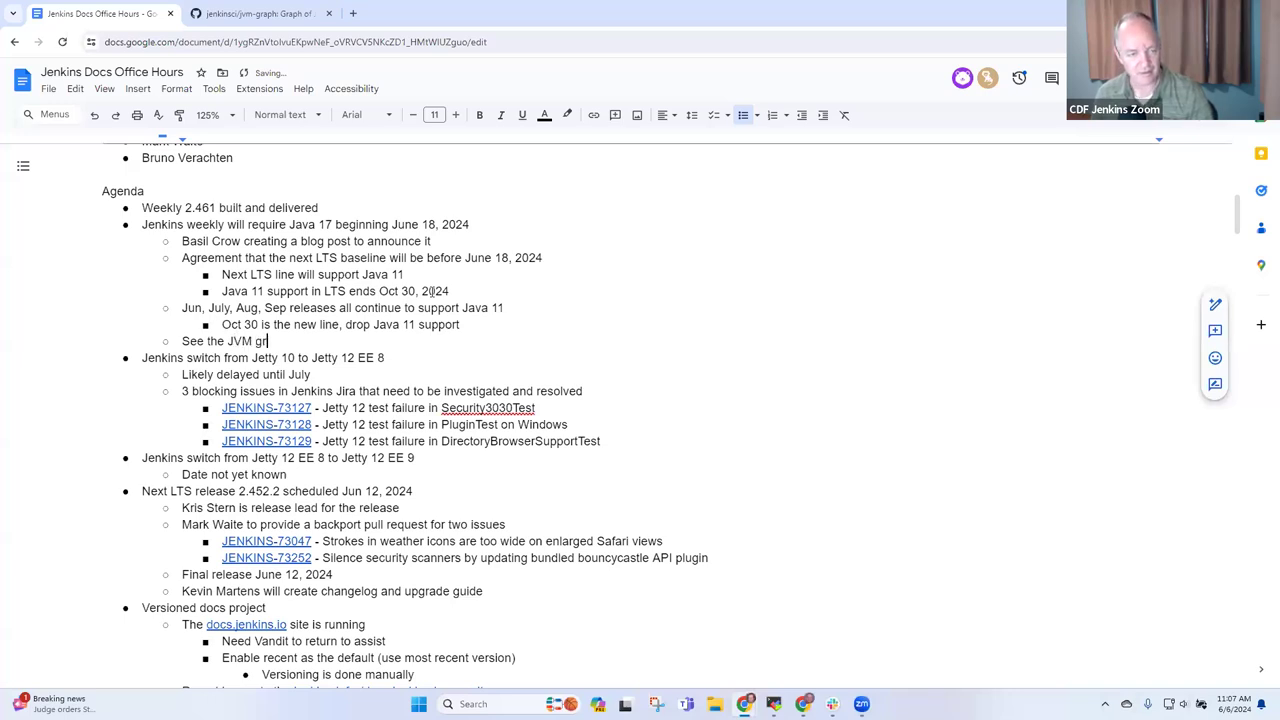
{"action": "type", "text": "aph fo"}
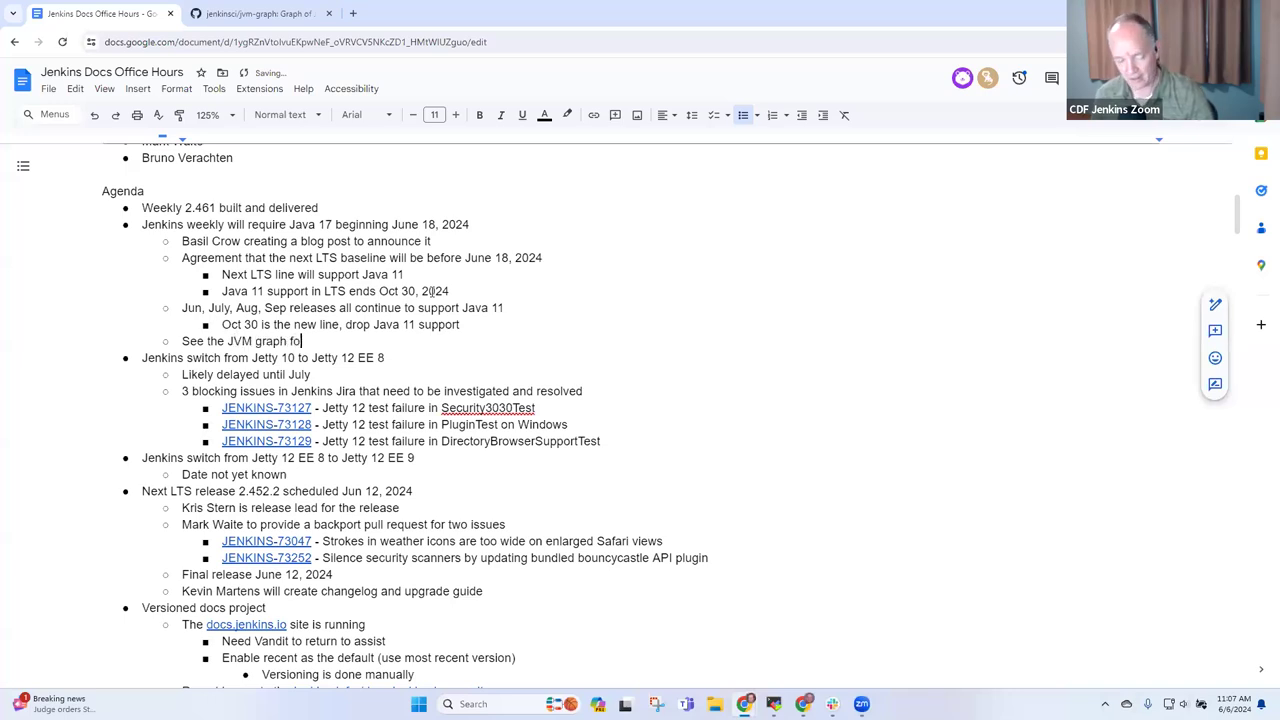
{"action": "type", "text": "r latest dat"}
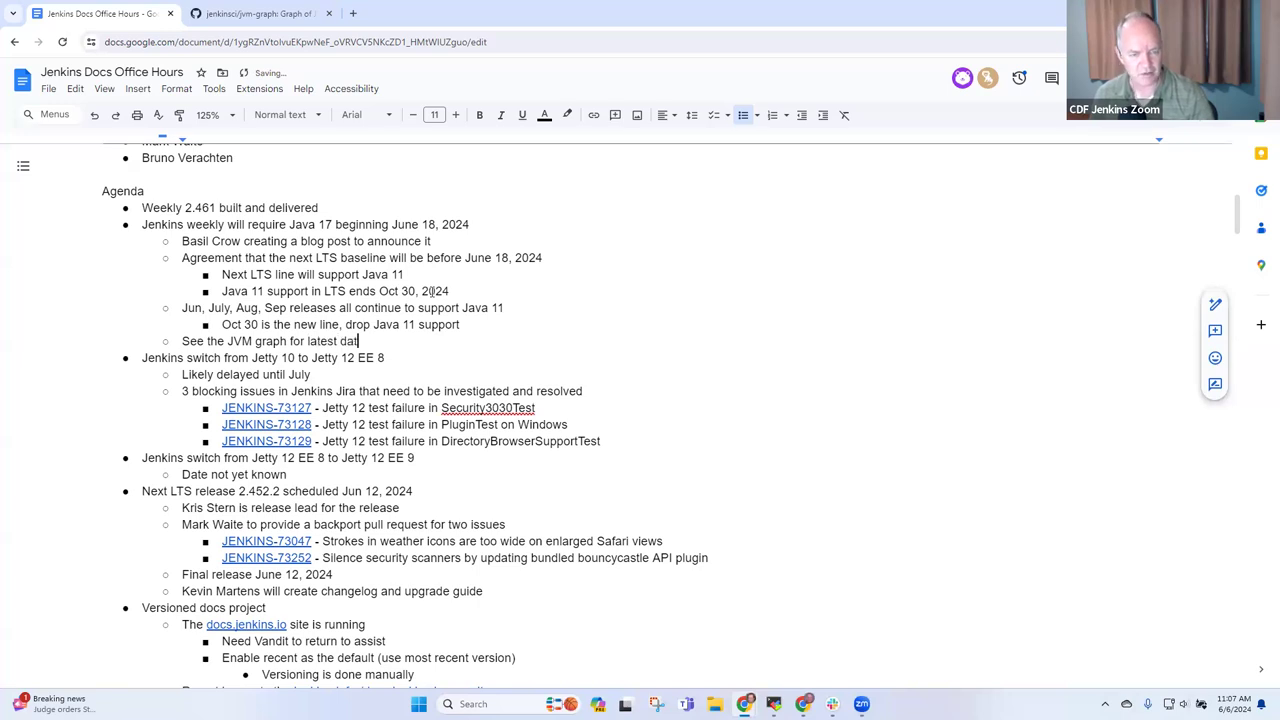
{"action": "type", "text": "a"}
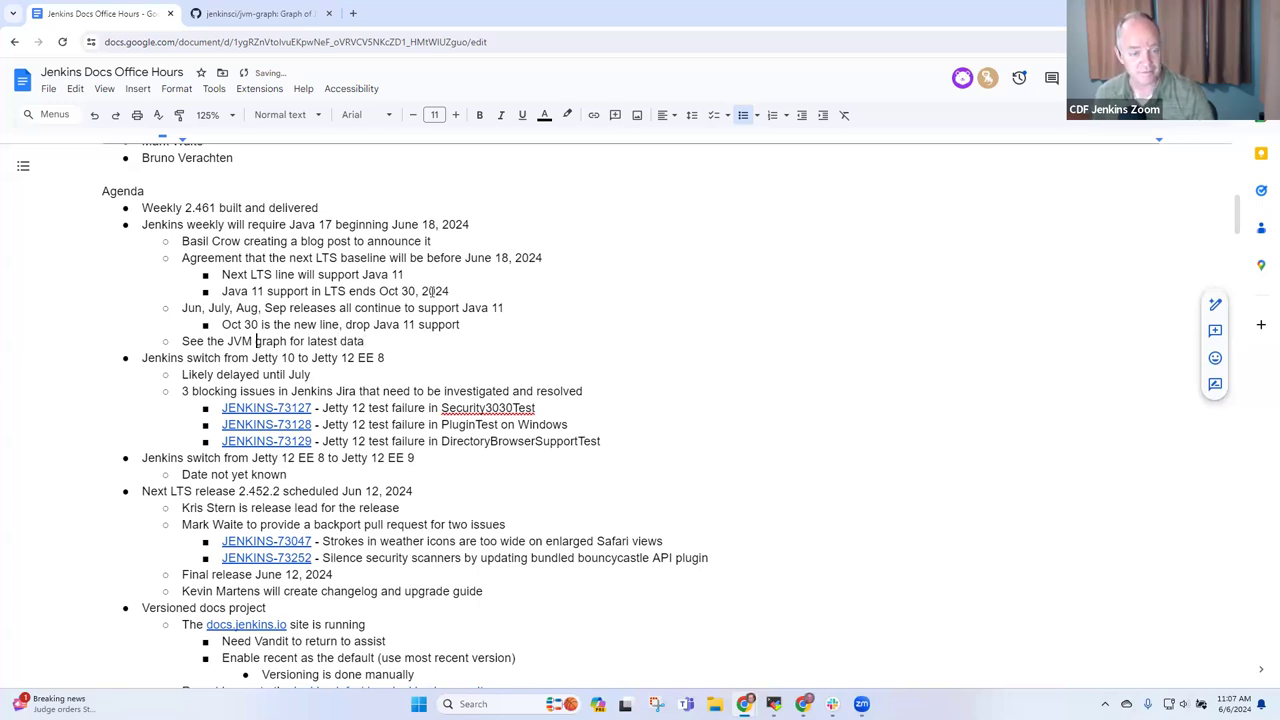
{"action": "key", "text": "ctrl+shift+Left"}
{"action": "key", "text": "ctrl+shift+Left"}
{"action": "key", "text": "ctrl+k"}
{"action": "key", "text": "ctrl+v"}
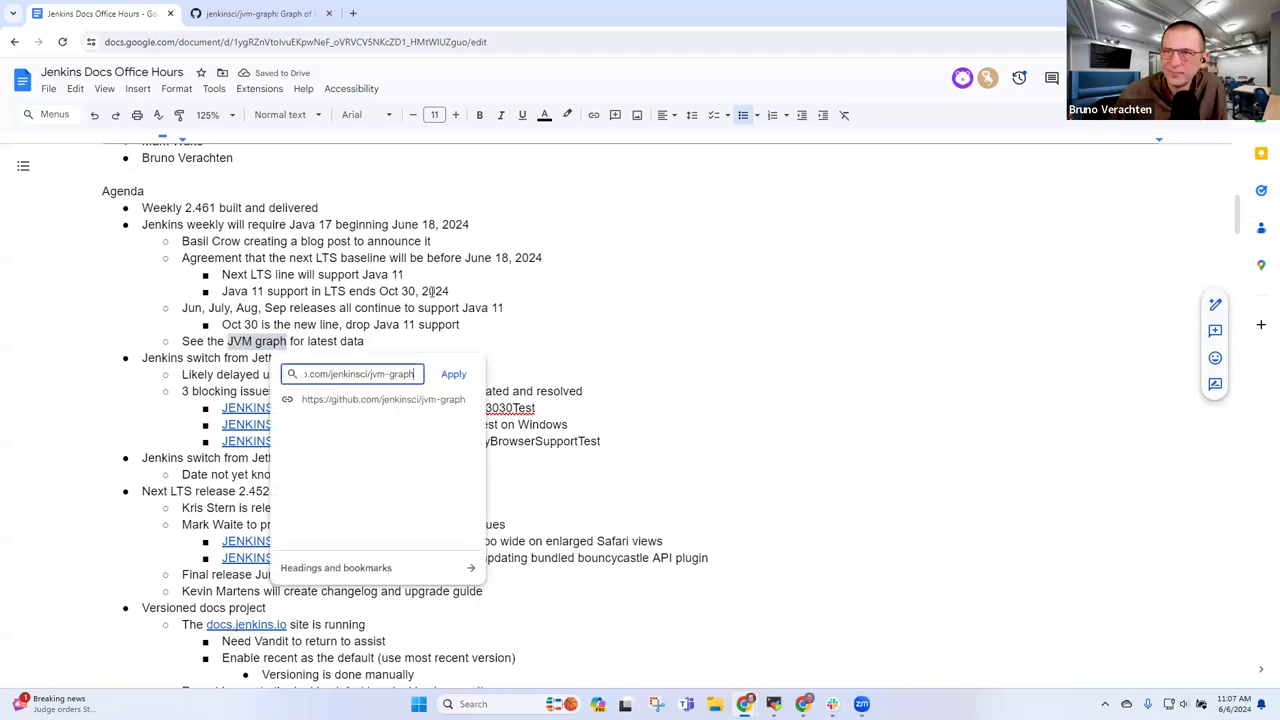
{"action": "left_click", "coordinate": [453, 374]}
Step: Move back through the Java 17 date text and select the Jetty 10 to Jetty 12 EE 8 bullet
{"action": "key", "text": "Up"}
{"action": "key", "text": "Up"}
{"action": "key", "text": "Up"}
{"action": "key", "text": "Up"}
{"action": "key", "text": "Up"}
{"action": "key", "text": "Up"}
{"action": "key", "text": "Up"}
{"action": "key", "text": "shift+End"}
{"action": "key", "text": "Down"}
{"action": "key", "text": "Down"}
{"action": "key", "text": "Down"}
{"action": "key", "text": "Down"}
{"action": "key", "text": "Down"}
{"action": "key", "text": "Down"}
{"action": "key", "text": "Down"}
{"action": "key", "text": "Down"}
{"action": "key", "text": "Down"}
{"action": "left_click", "coordinate": [427, 362]}
{"action": "key", "text": "shift+End"}
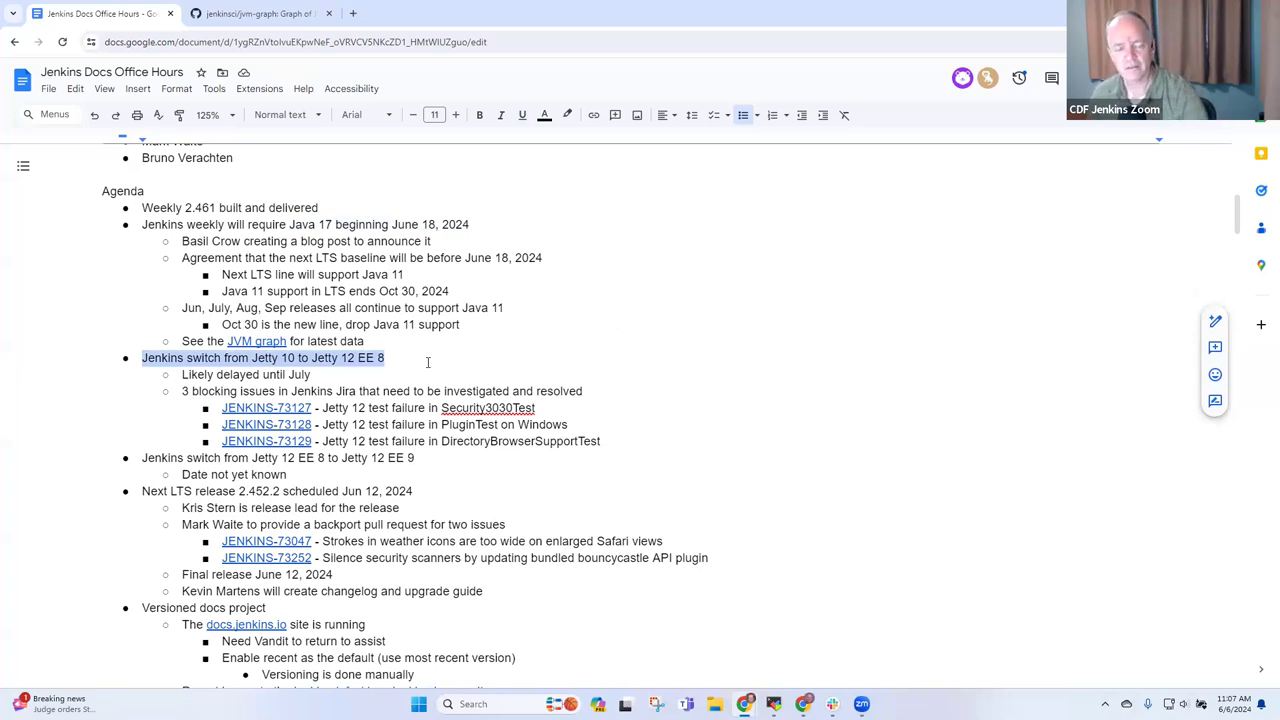
{"action": "key", "text": "Up"}
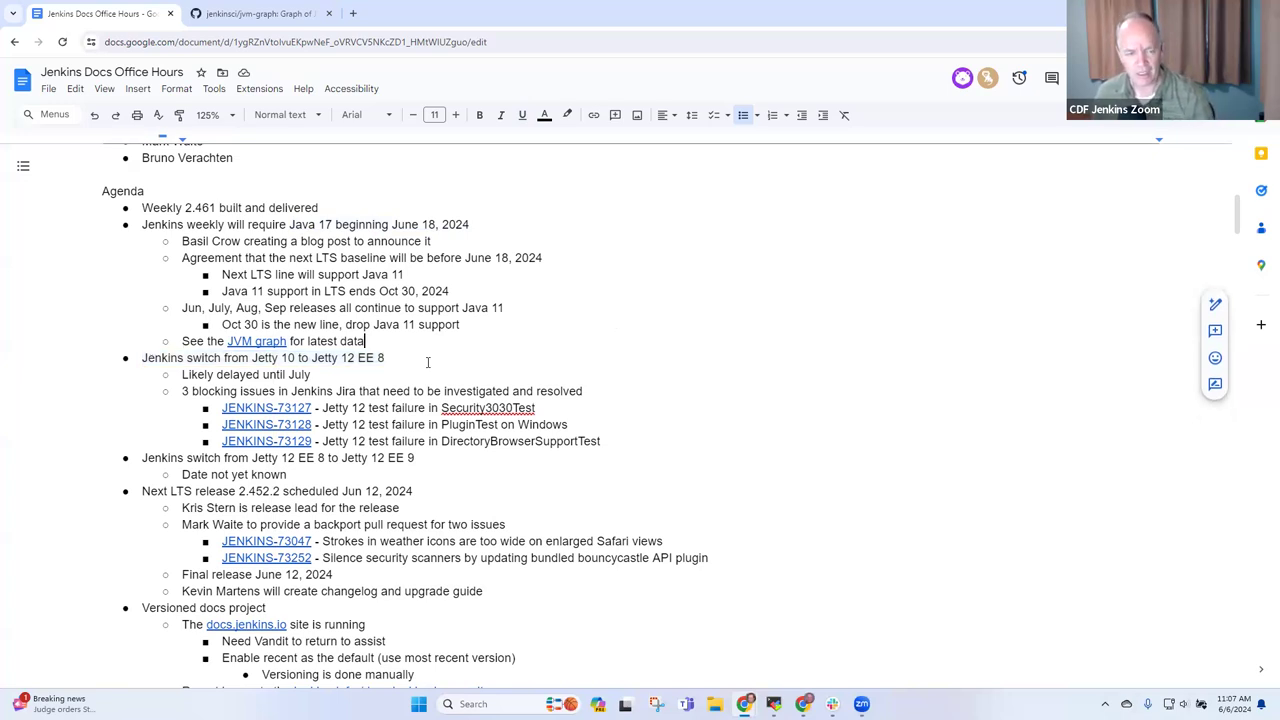
{"action": "key", "text": "Down"}
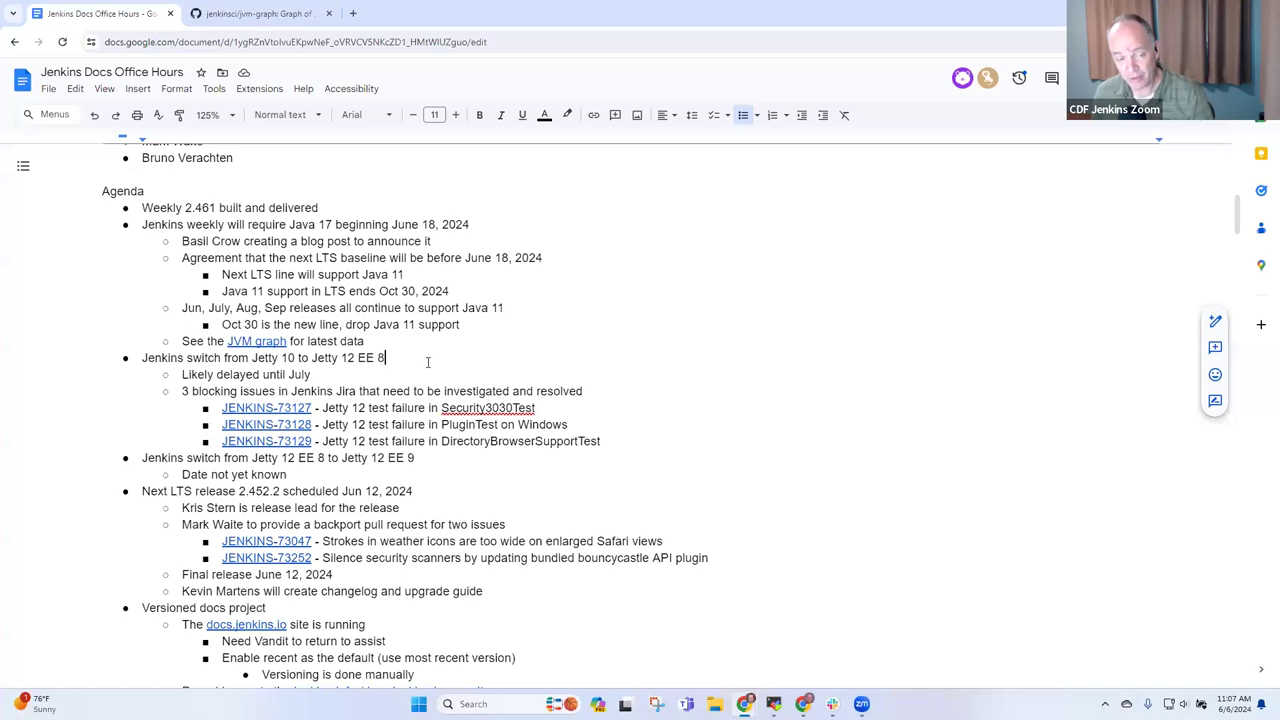
{"action": "key", "text": "Down"}
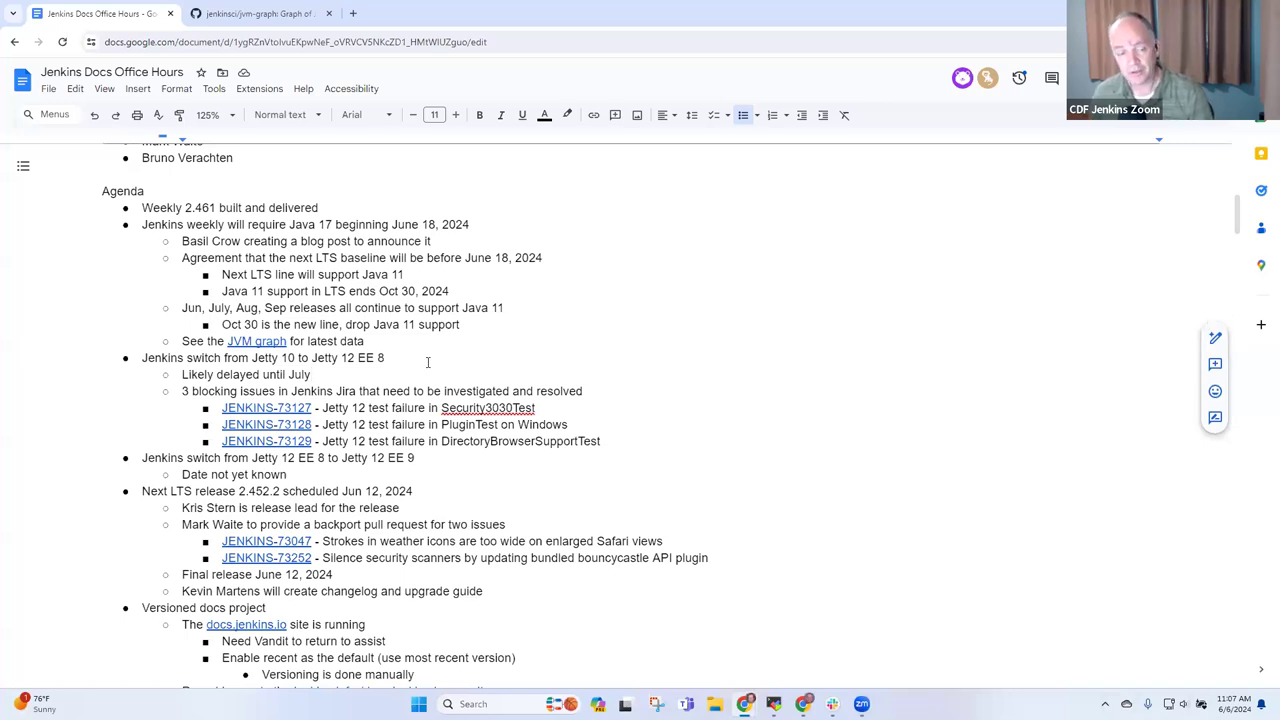
{"action": "key", "text": "shift+Home"}
{"action": "key", "text": "Down"}
{"action": "key", "text": "End"}
{"action": "key", "text": "shift+Home"}
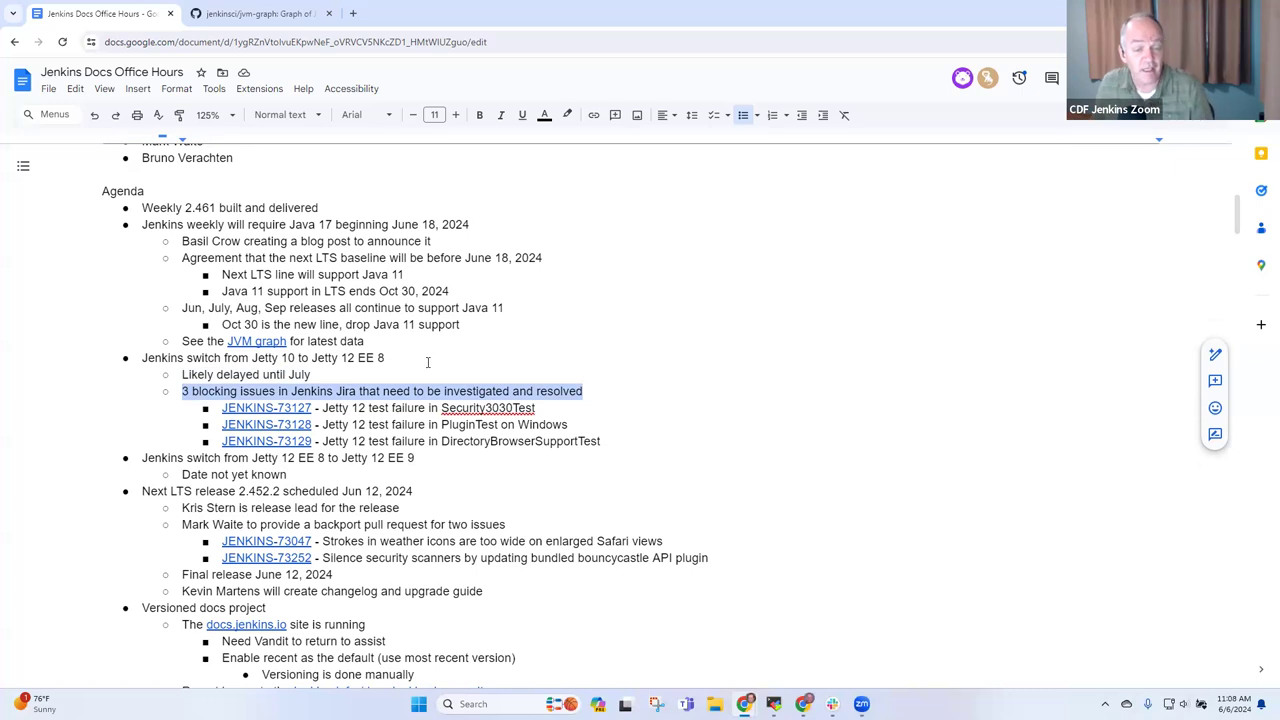
{"action": "key", "text": "Down"}
{"action": "key", "text": "Down"}
{"action": "key", "text": "Down"}
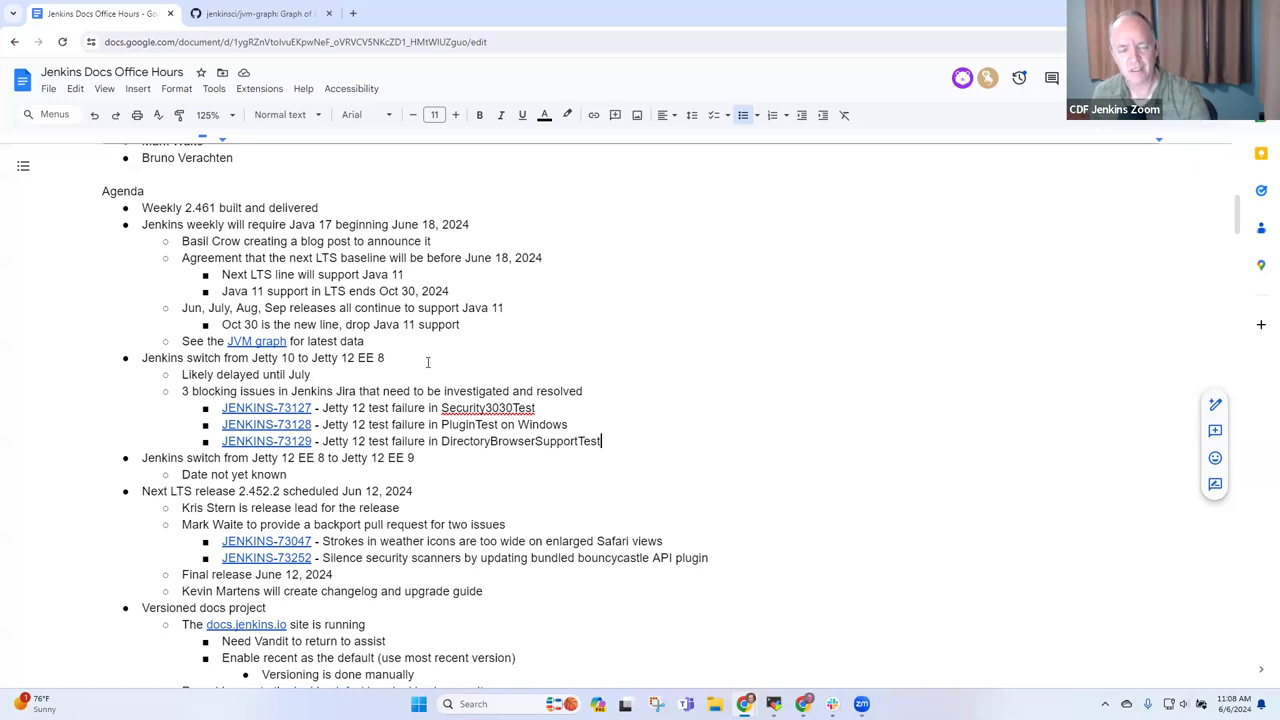
{"action": "key", "text": "Up"}
{"action": "key", "text": "Up"}
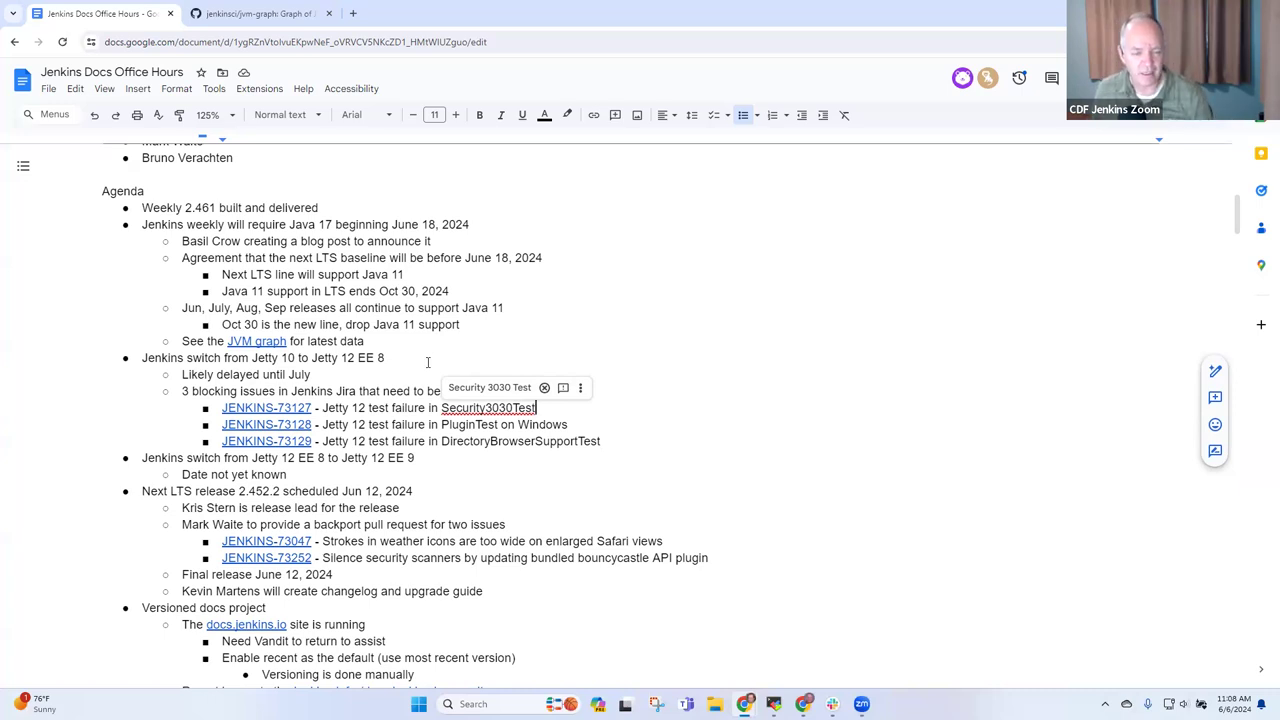
{"action": "key", "text": "Home"}
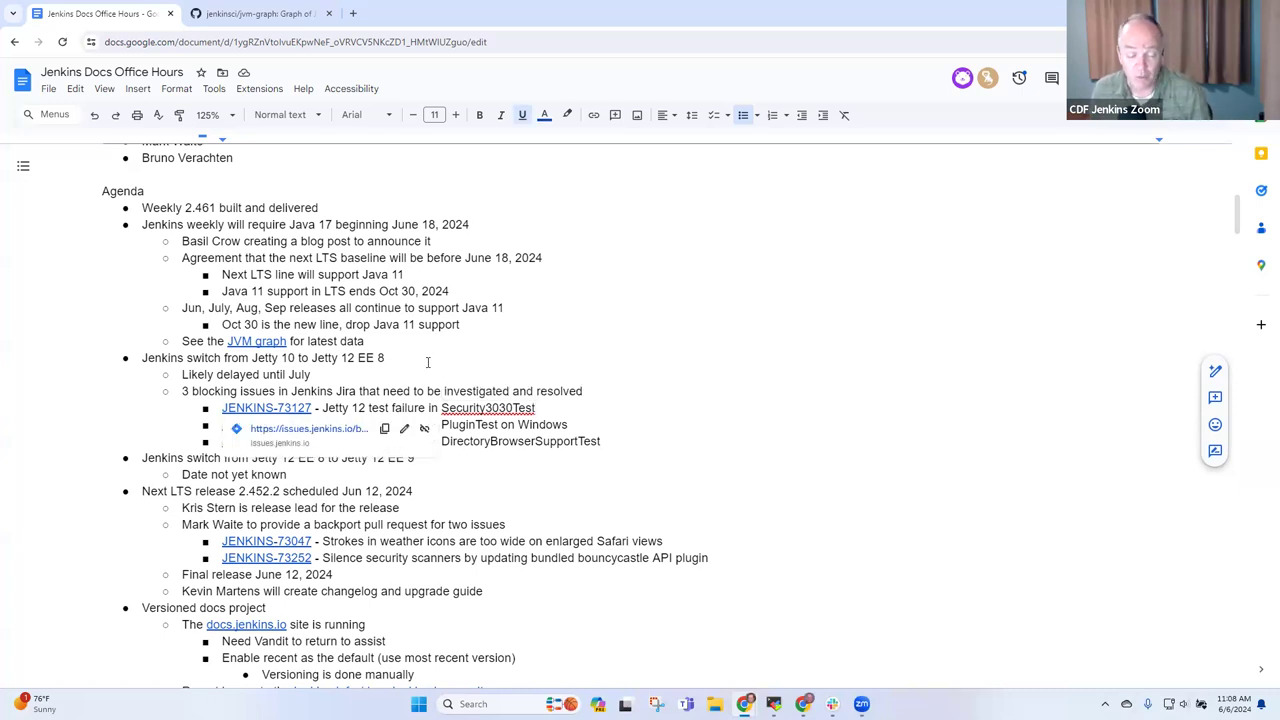
{"action": "key", "text": "shift+End"}
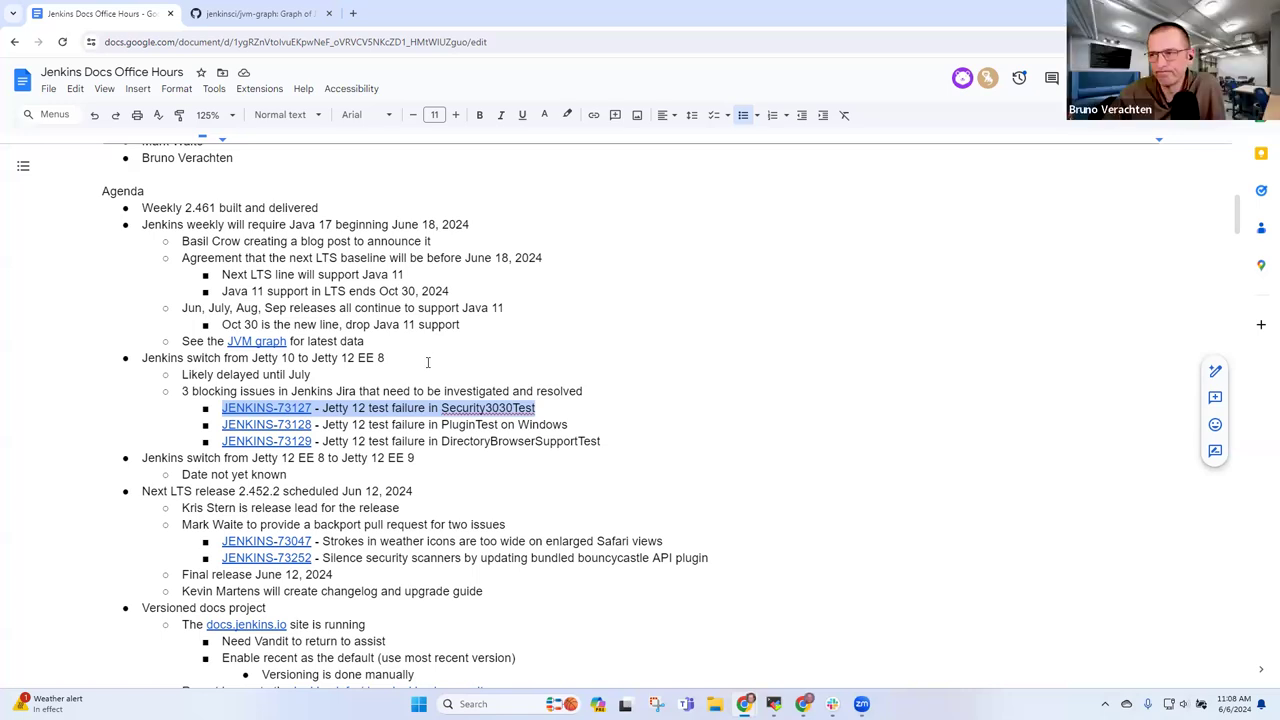
Step: Start a new sub-bullet under the Jetty 12 EE 8 to Jetty 12 EE 9 item
{"action": "key", "text": "Down"}
{"action": "key", "text": "Down"}
{"action": "key", "text": "Down"}
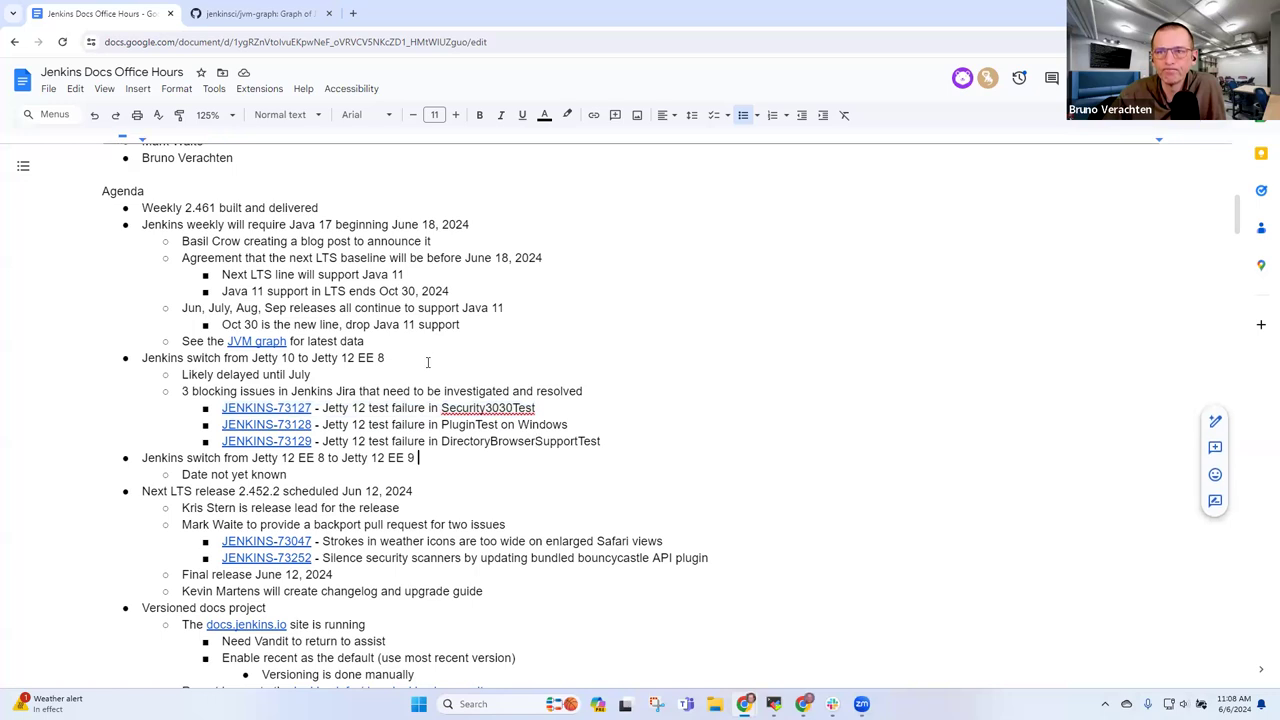
{"action": "key", "text": "shift+Home"}
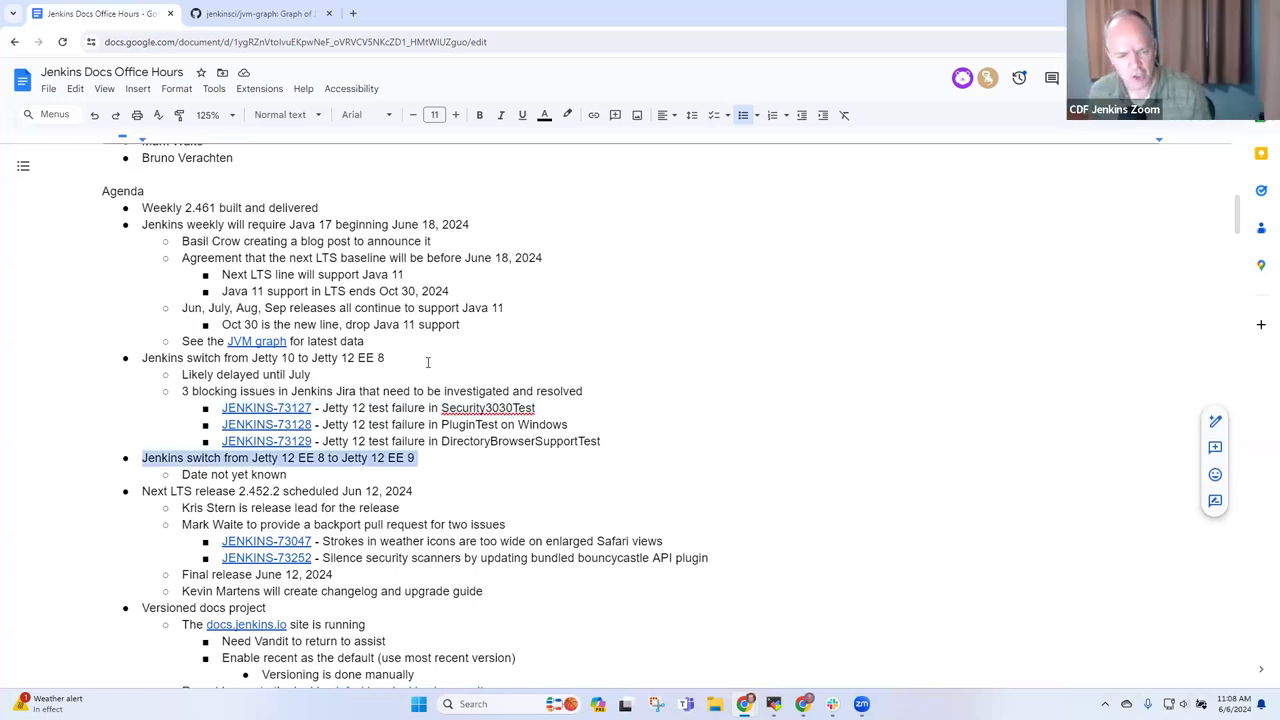
{"action": "key", "text": "End"}
{"action": "key", "text": "Return"}
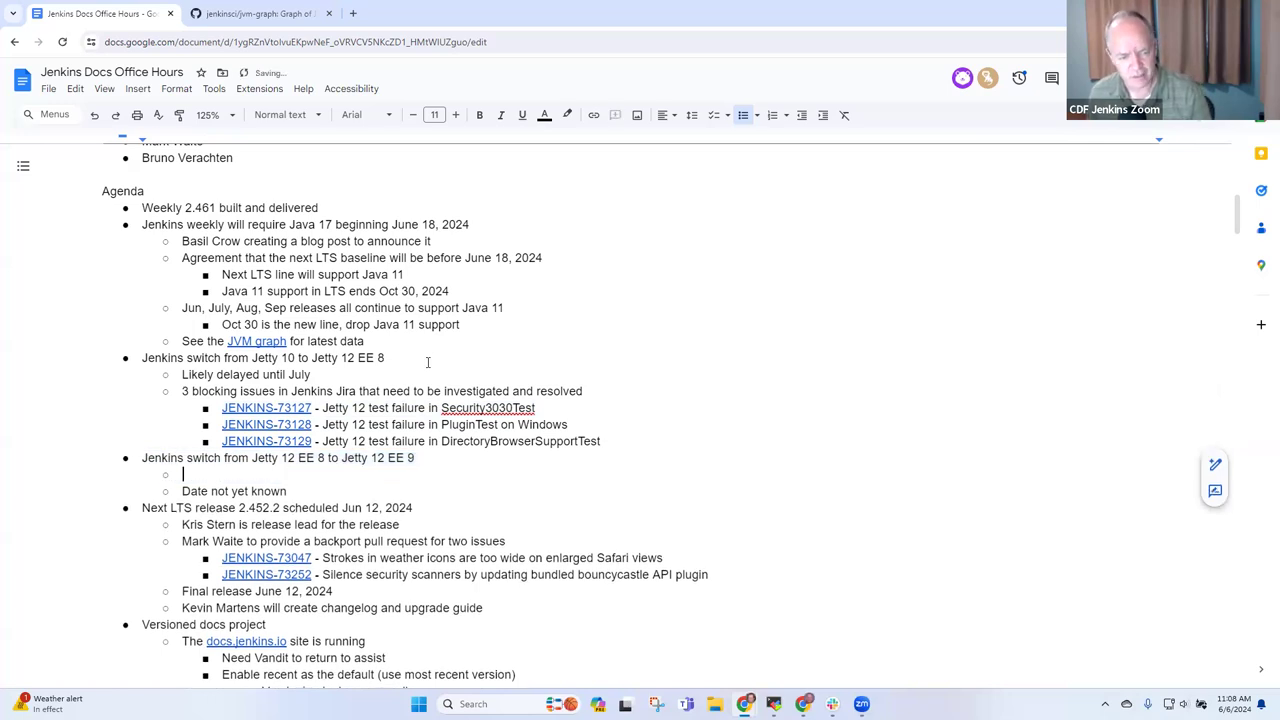
Step: Type 'Moving from javax.servlet to jakarta.servlet', fixing typos, then move to 'Date not yet known'
{"action": "type", "text": "Moving form "}
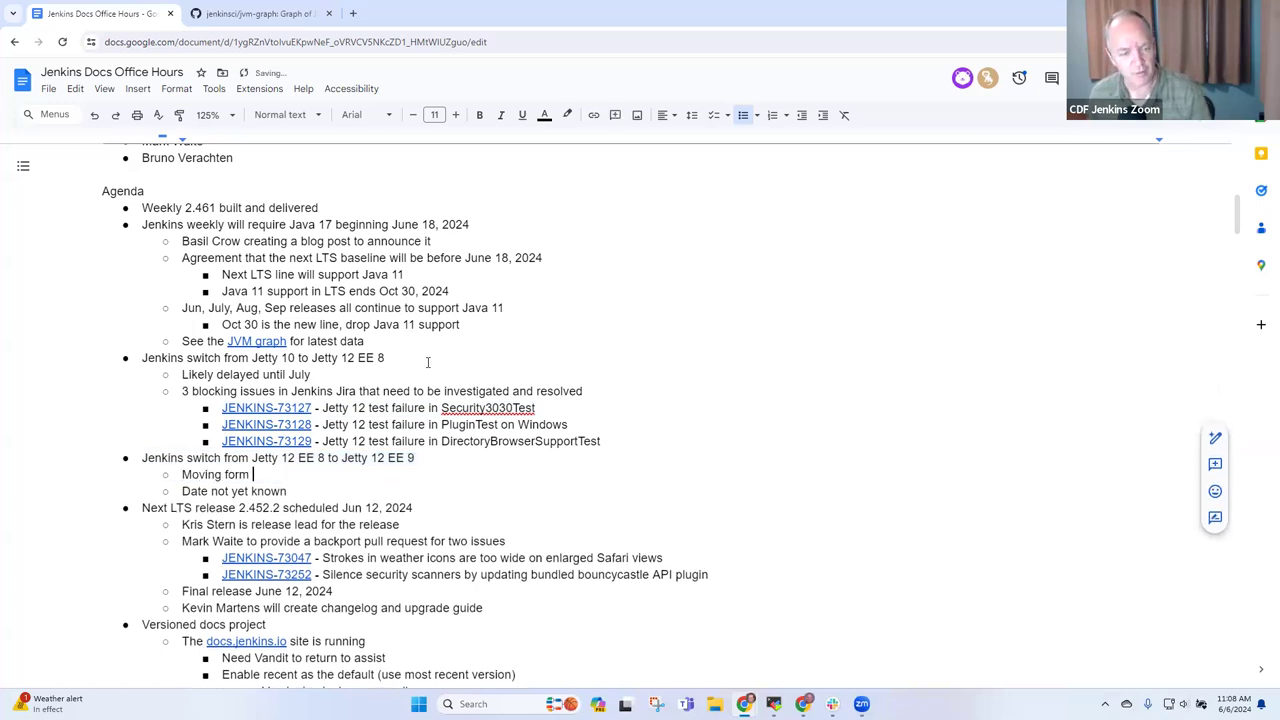
{"action": "type", "text": "javax"}
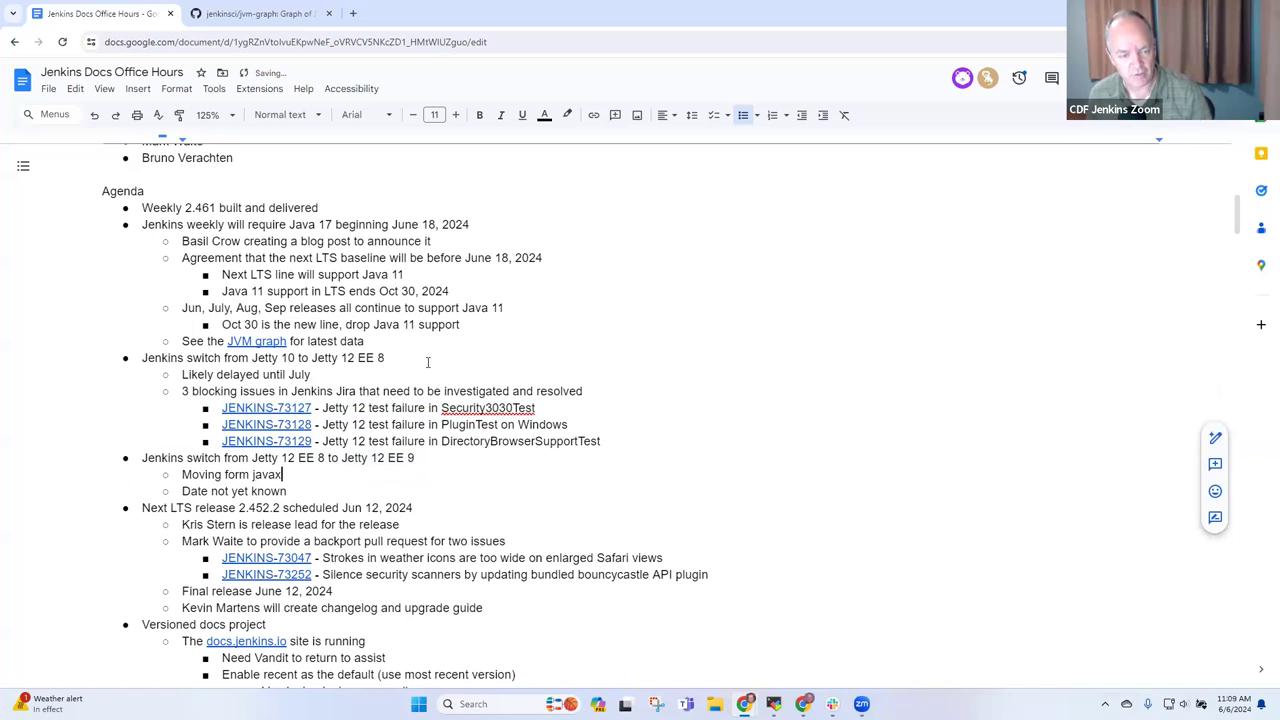
{"action": "type", "text": ".servel"}
{"action": "key", "text": "Left"}
{"action": "key", "text": "Left"}
{"action": "key", "text": "Left"}
{"action": "key", "text": "Left"}
{"action": "key", "text": "Left"}
{"action": "key", "text": "Left"}
{"action": "key", "text": "Left"}
{"action": "key", "text": "ctrl+shift+Right"}
{"action": "type", "text": "from"}
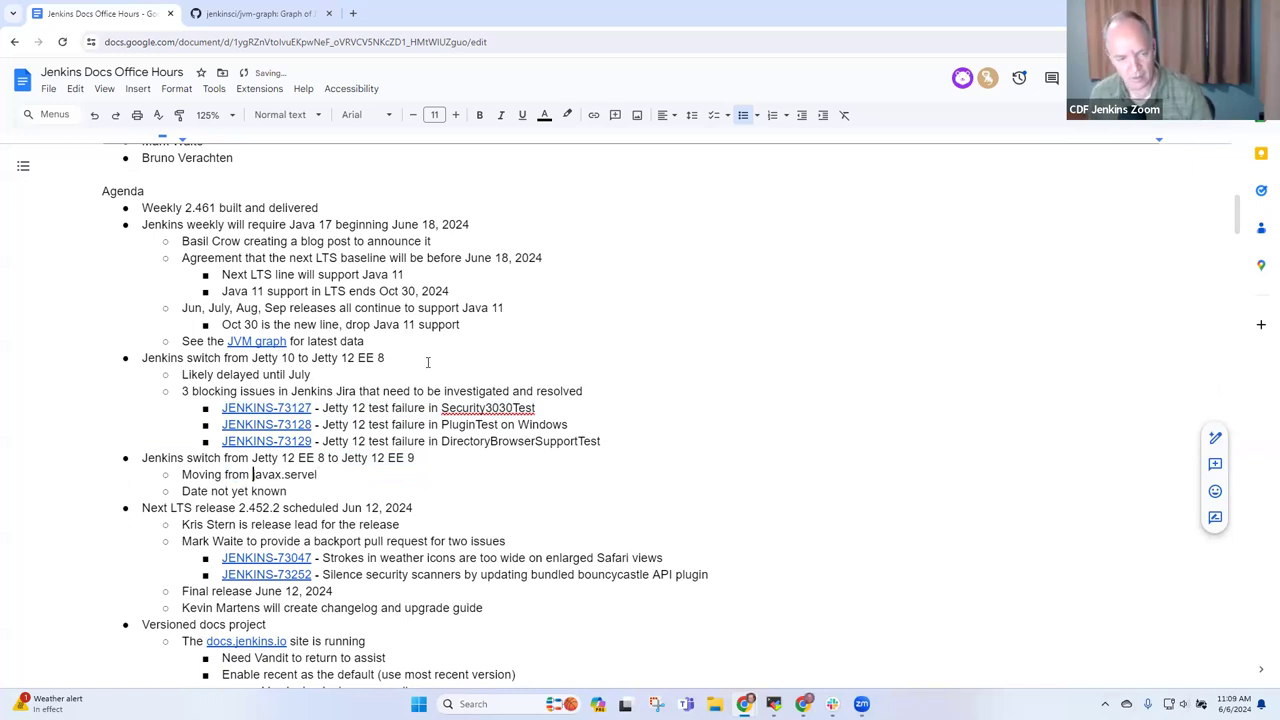
{"action": "key", "text": "BackSpace"}
{"action": "key", "text": "BackSpace"}
{"action": "type", "text": "let to jaka"}
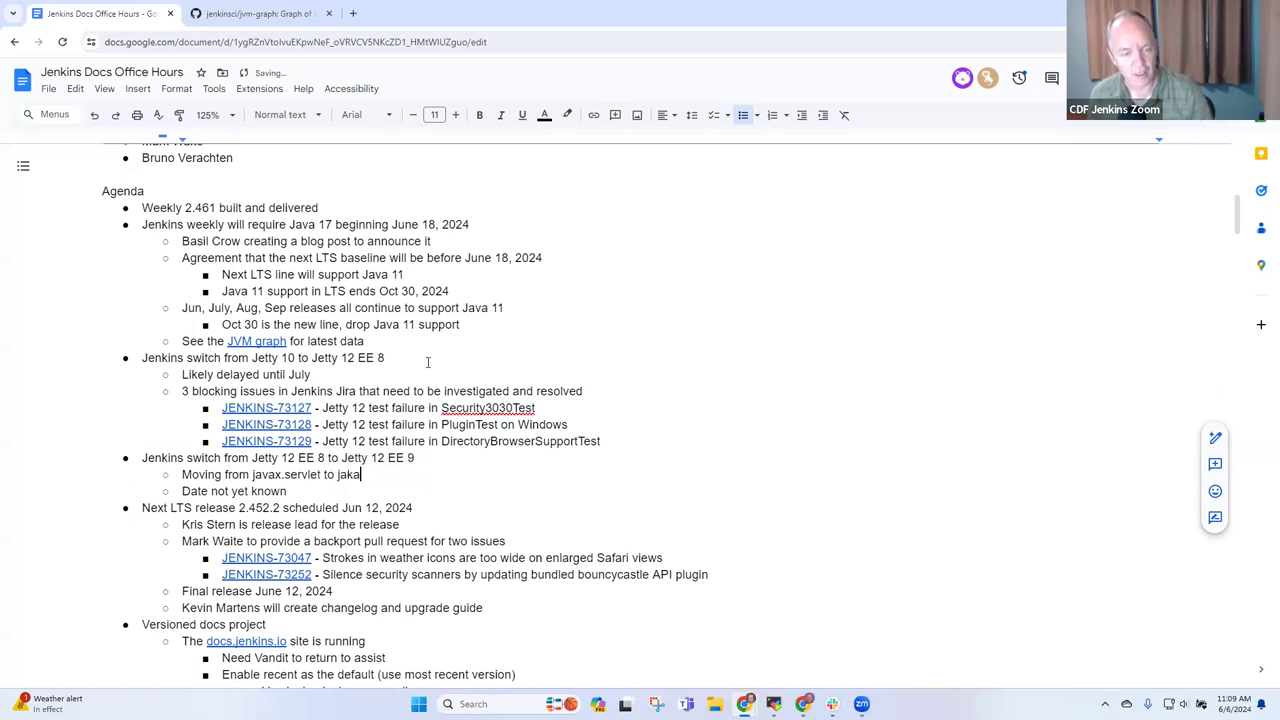
{"action": "type", "text": "rta.servlet"}
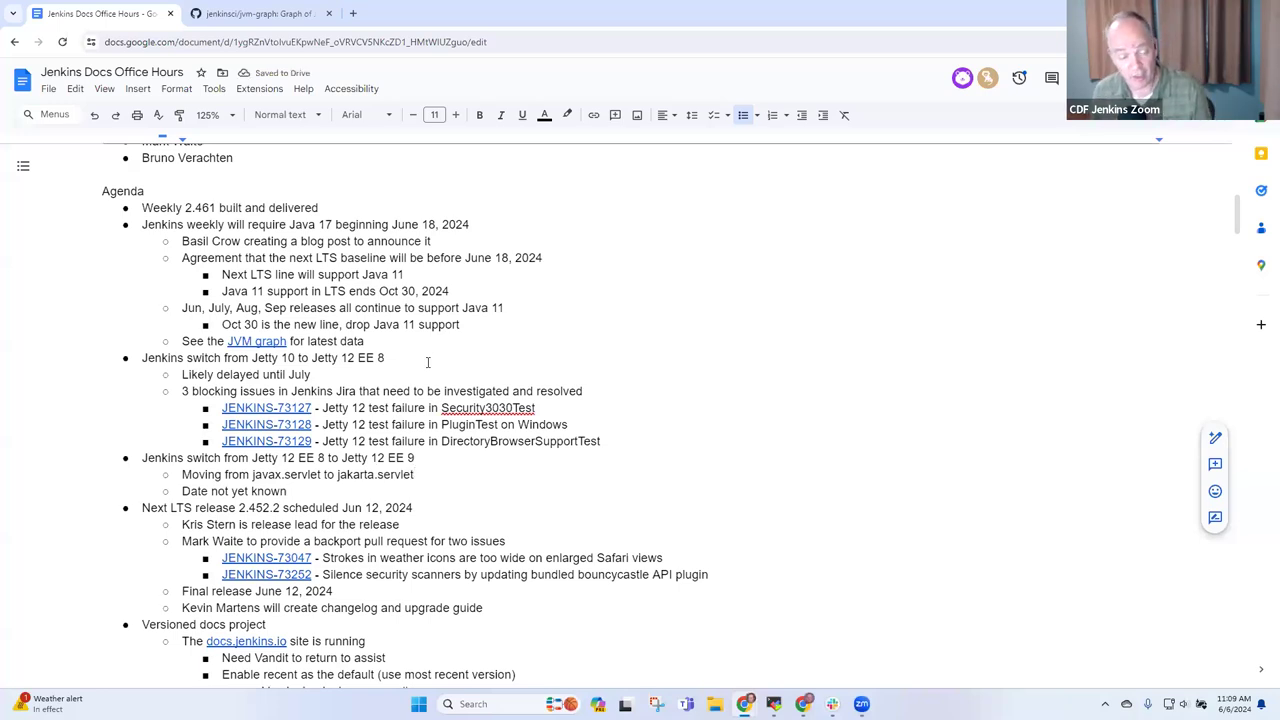
{"action": "key", "text": "Down"}
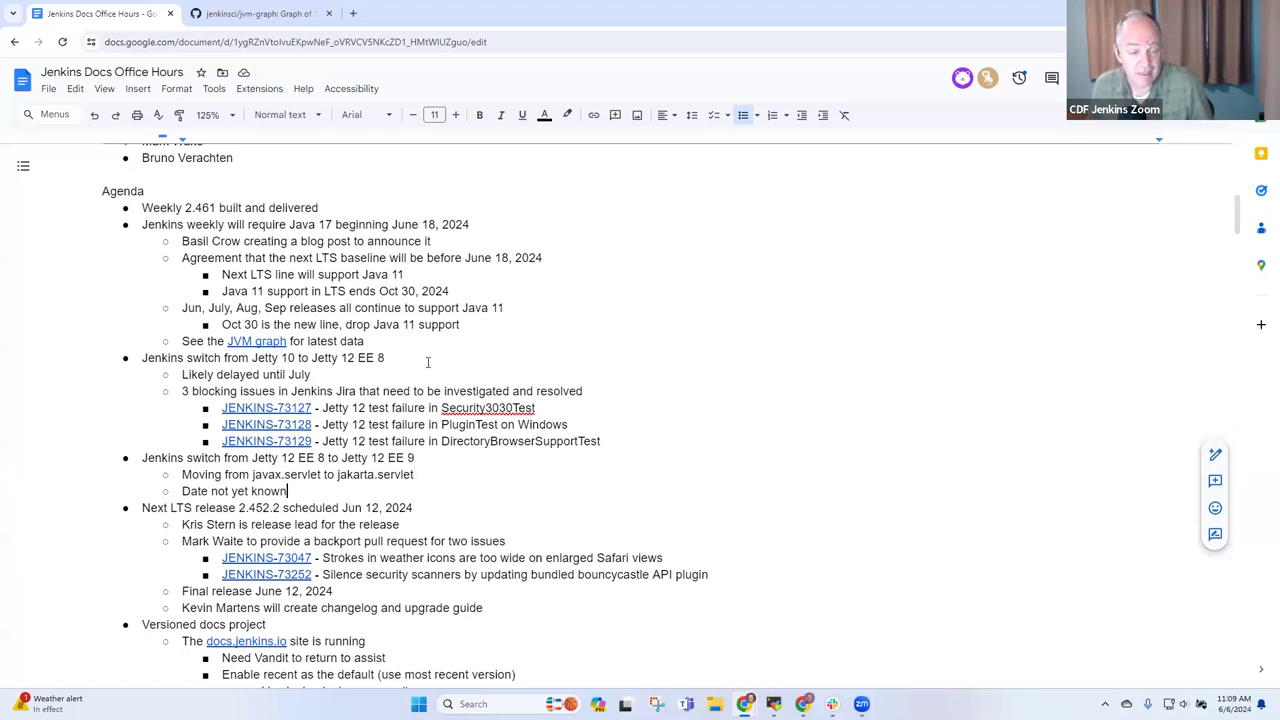
{"action": "key", "text": "Up"}
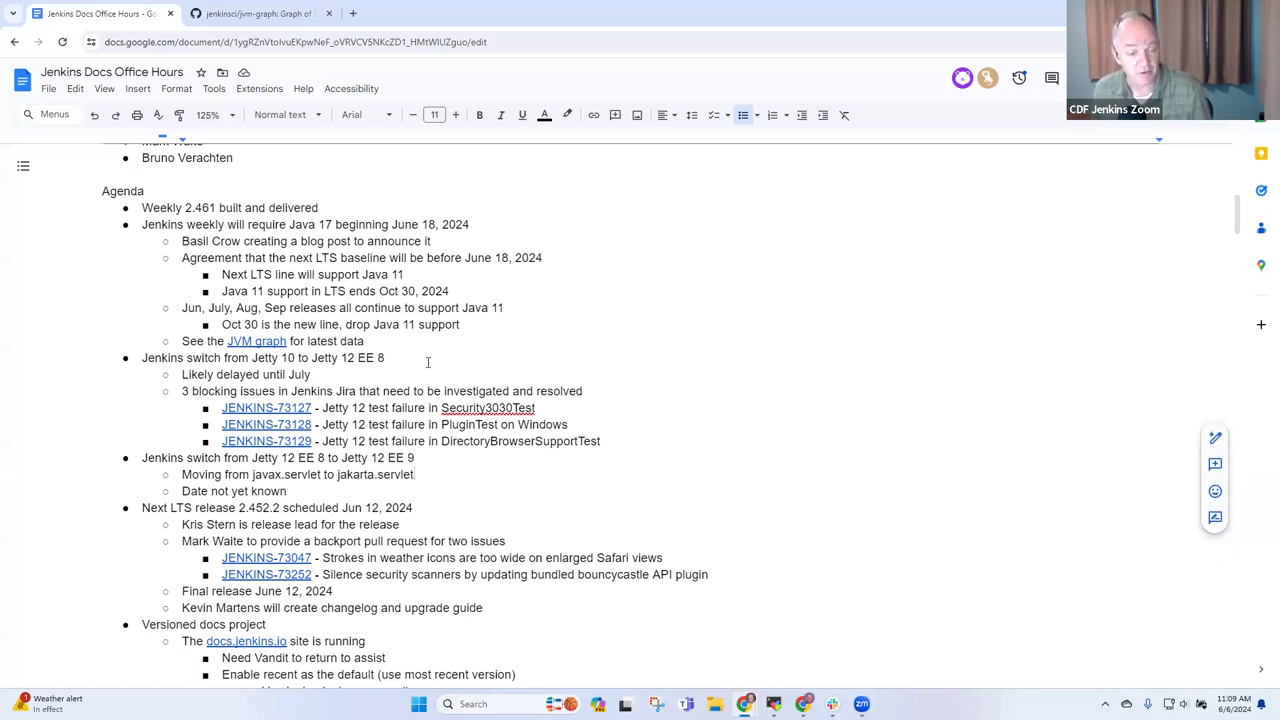
{"action": "key", "text": "Down"}
Step: Add a bullet about a sample docker container with the prototype, nested 'has it running and it works'
{"action": "key", "text": "Return"}
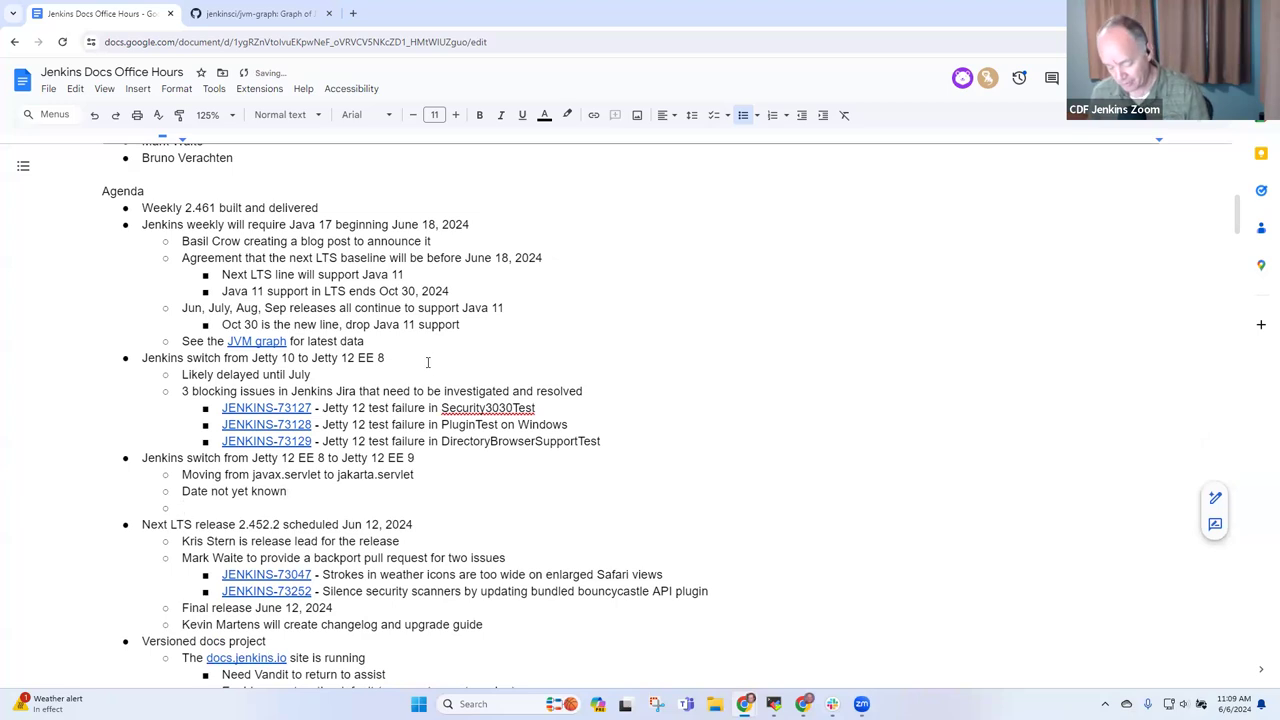
{"action": "type", "text": "Bruno has cre"}
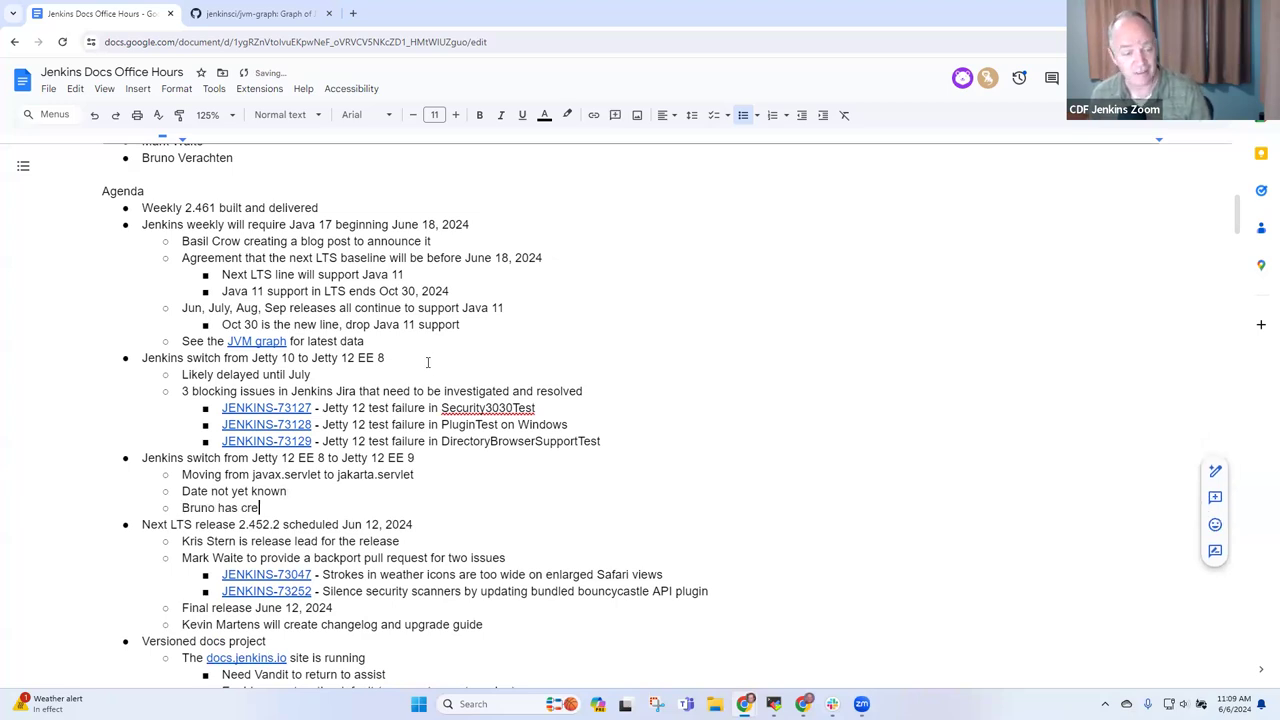
{"action": "type", "text": "ated a samp"}
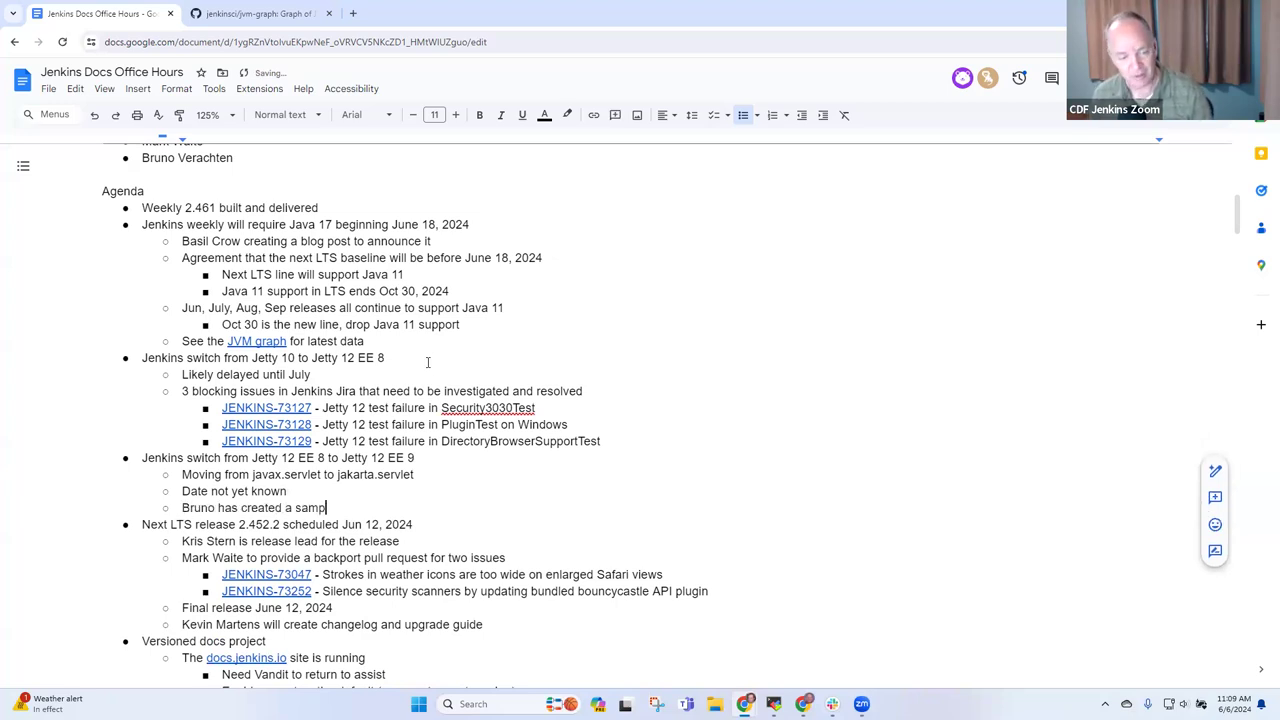
{"action": "type", "text": "le that "}
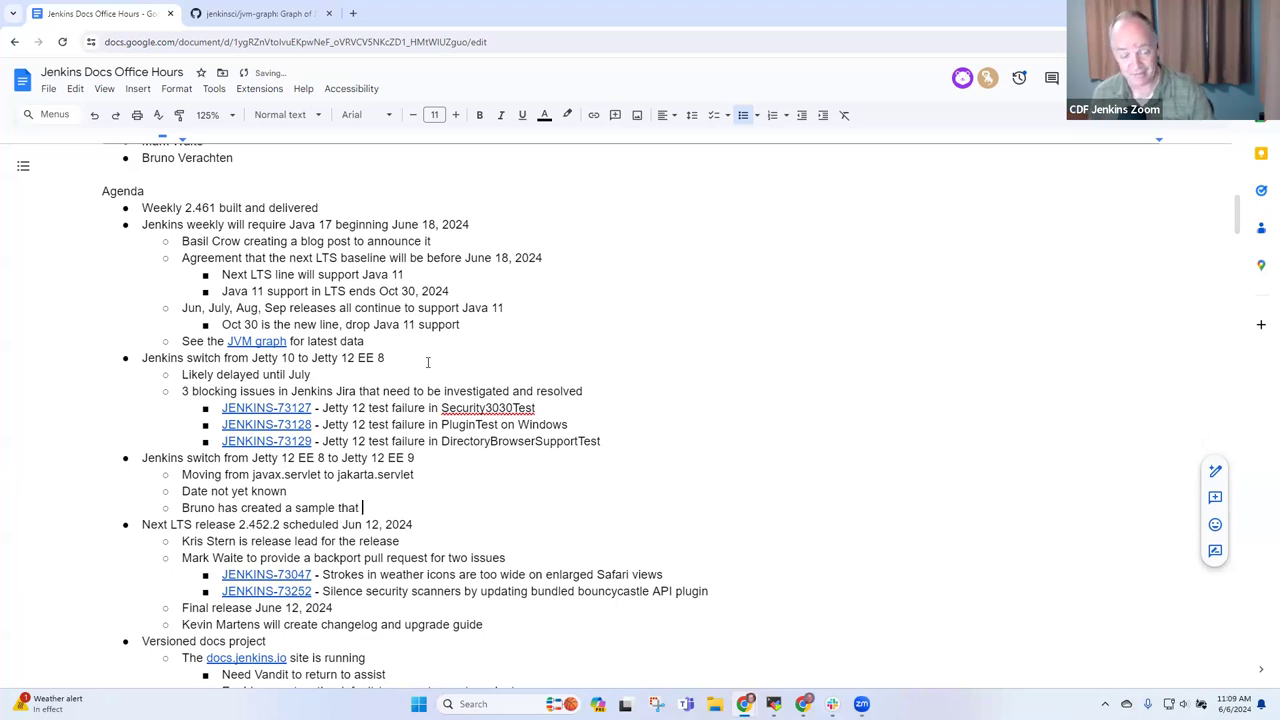
{"action": "type", "text": "builds "}
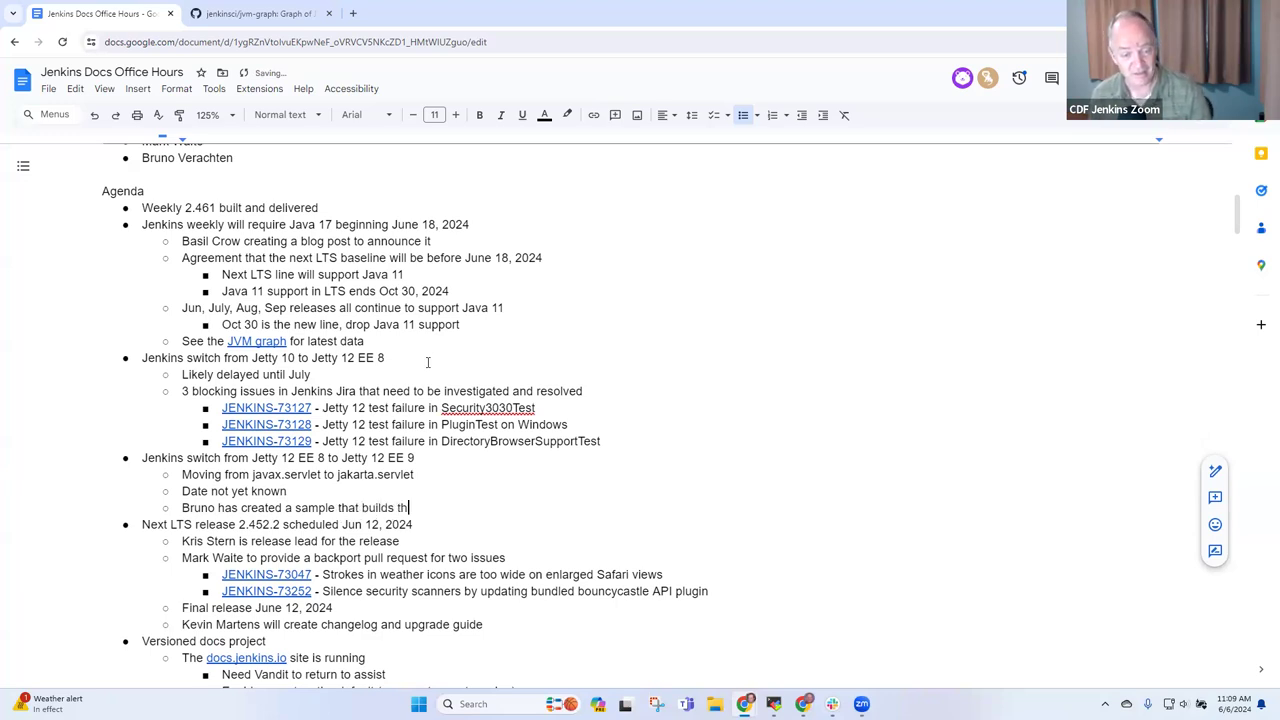
{"action": "type", "text": "a "}
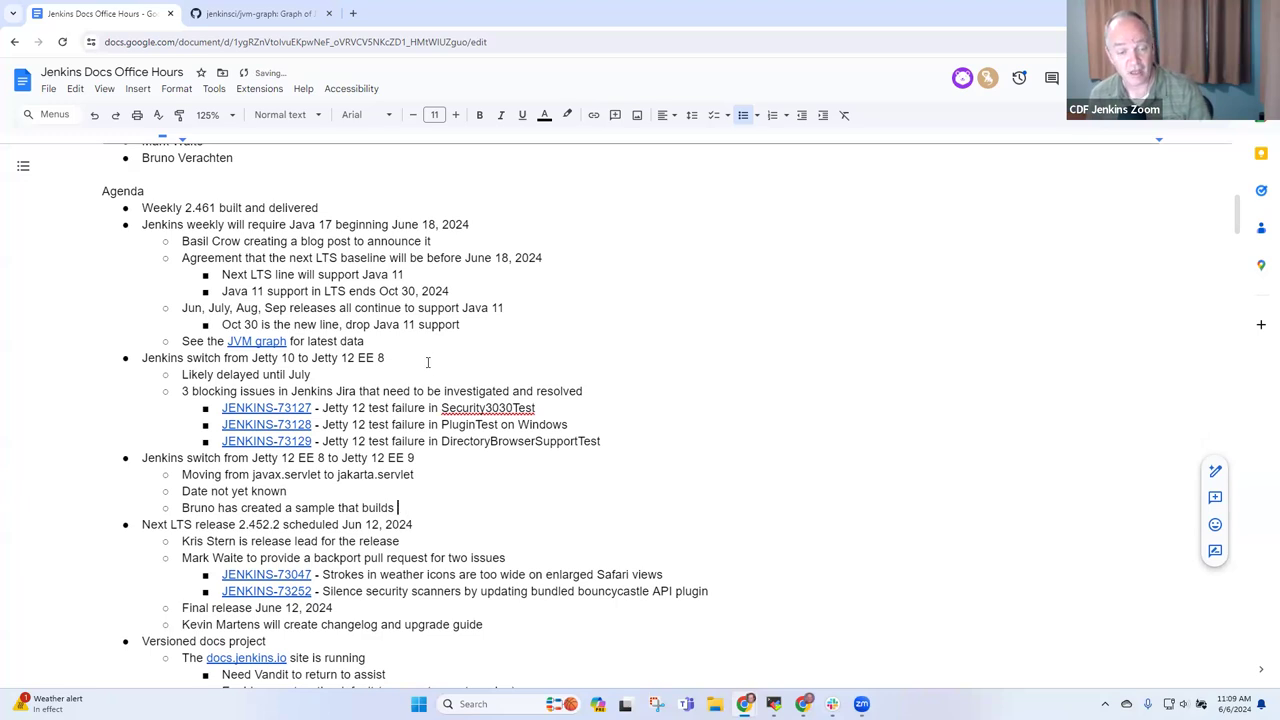
{"action": "type", "text": "docker cont"}
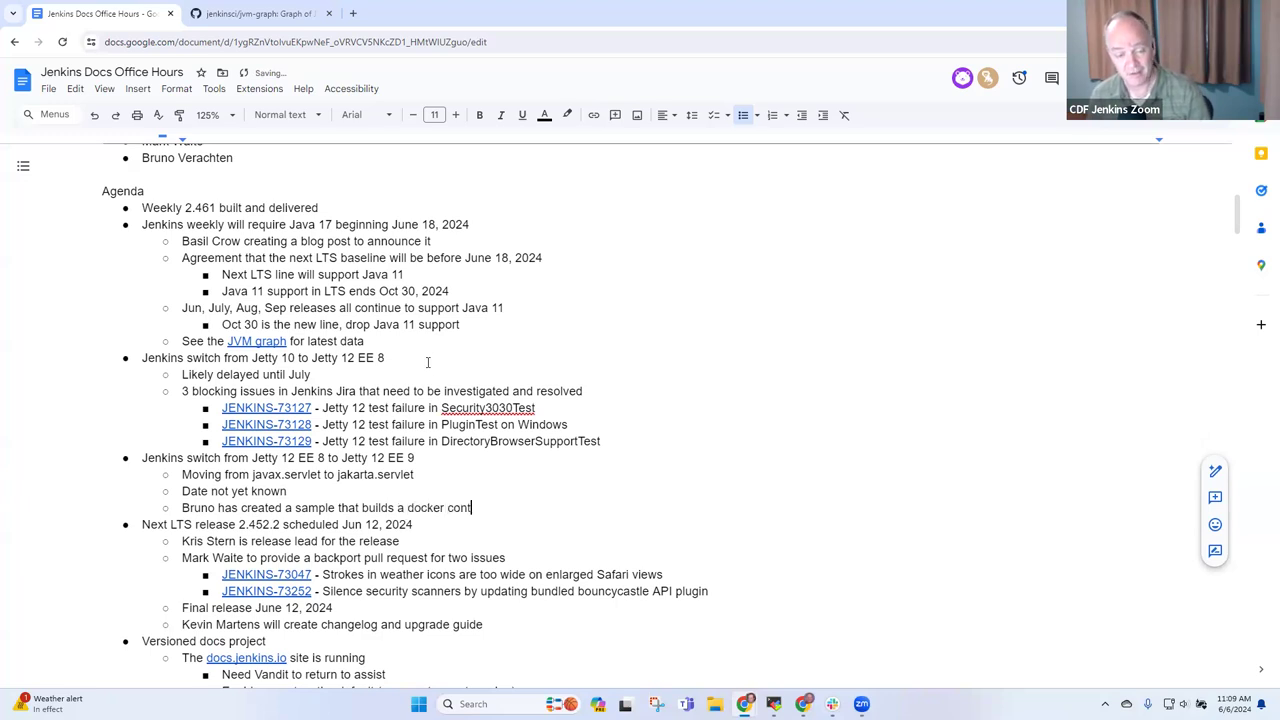
{"action": "type", "text": "ainer with the proto"}
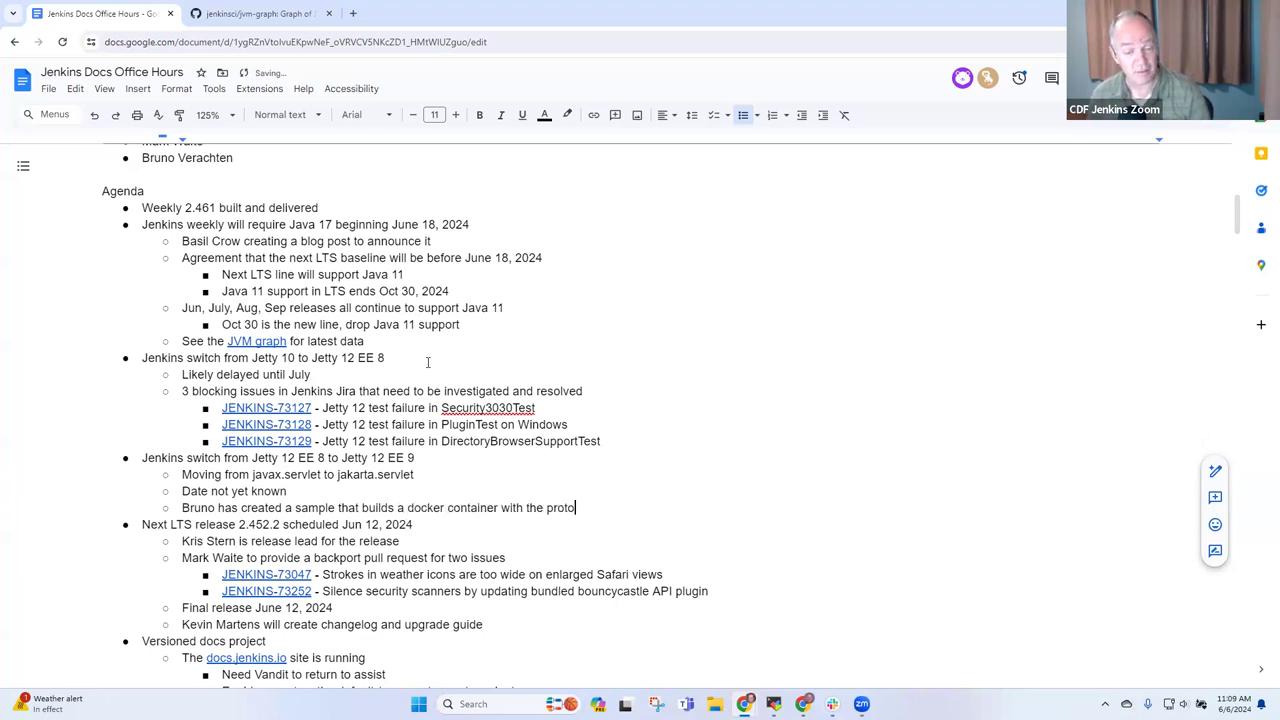
{"action": "type", "text": "type inside"}
{"action": "key", "text": "Return"}
{"action": "key", "text": "Tab"}
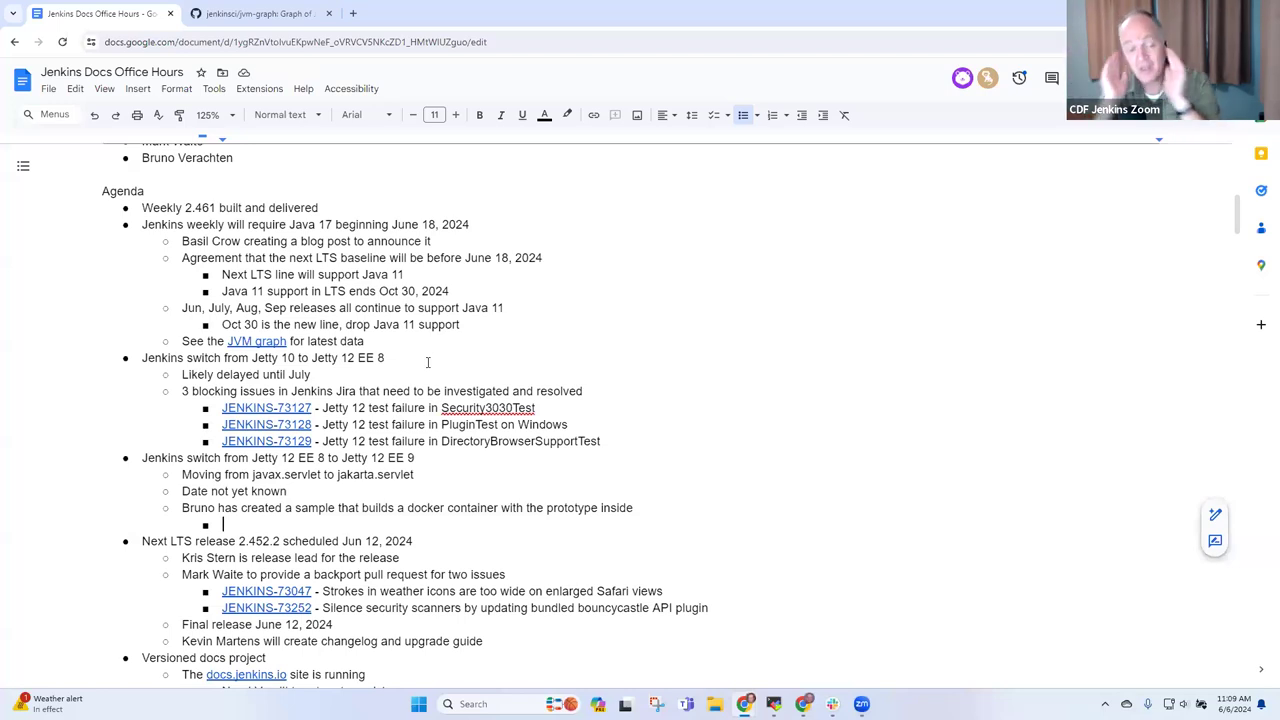
{"action": "type", "text": "Mark "}
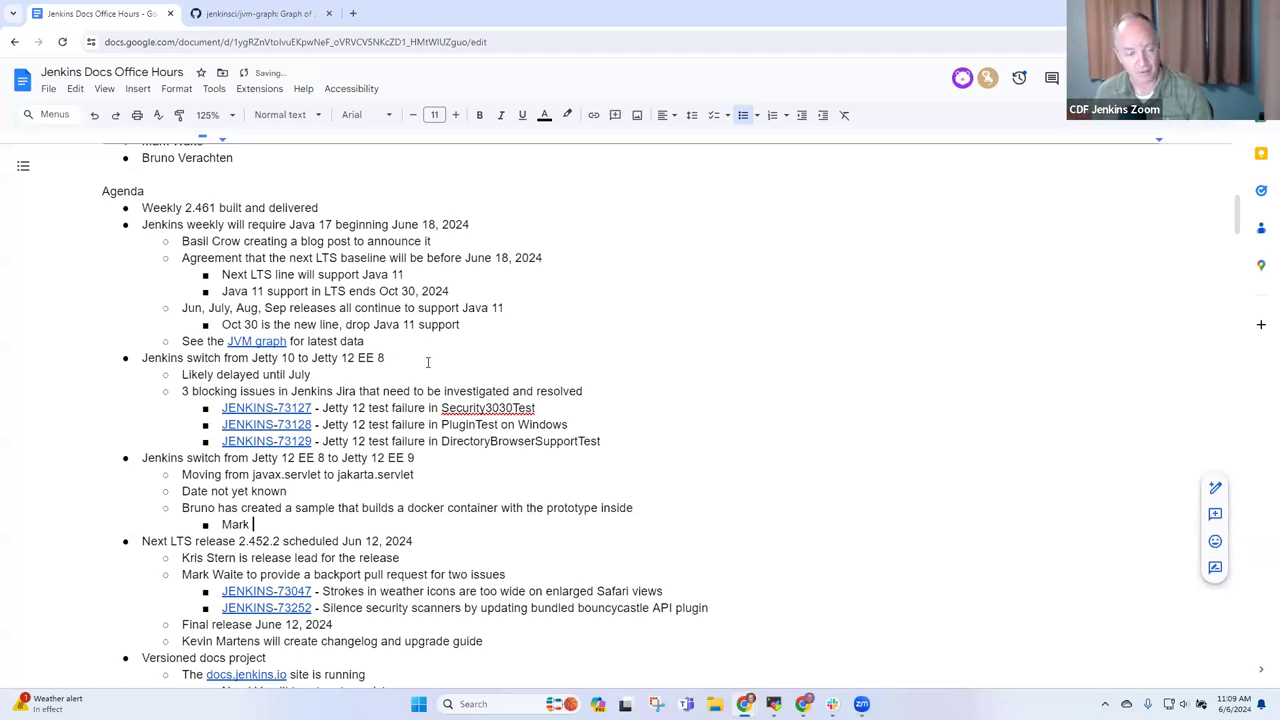
{"action": "type", "text": "has it running,"}
{"action": "key", "text": "BackSpace"}
{"action": "key", "text": "BackSpace"}
{"action": "type", "text": "and "}
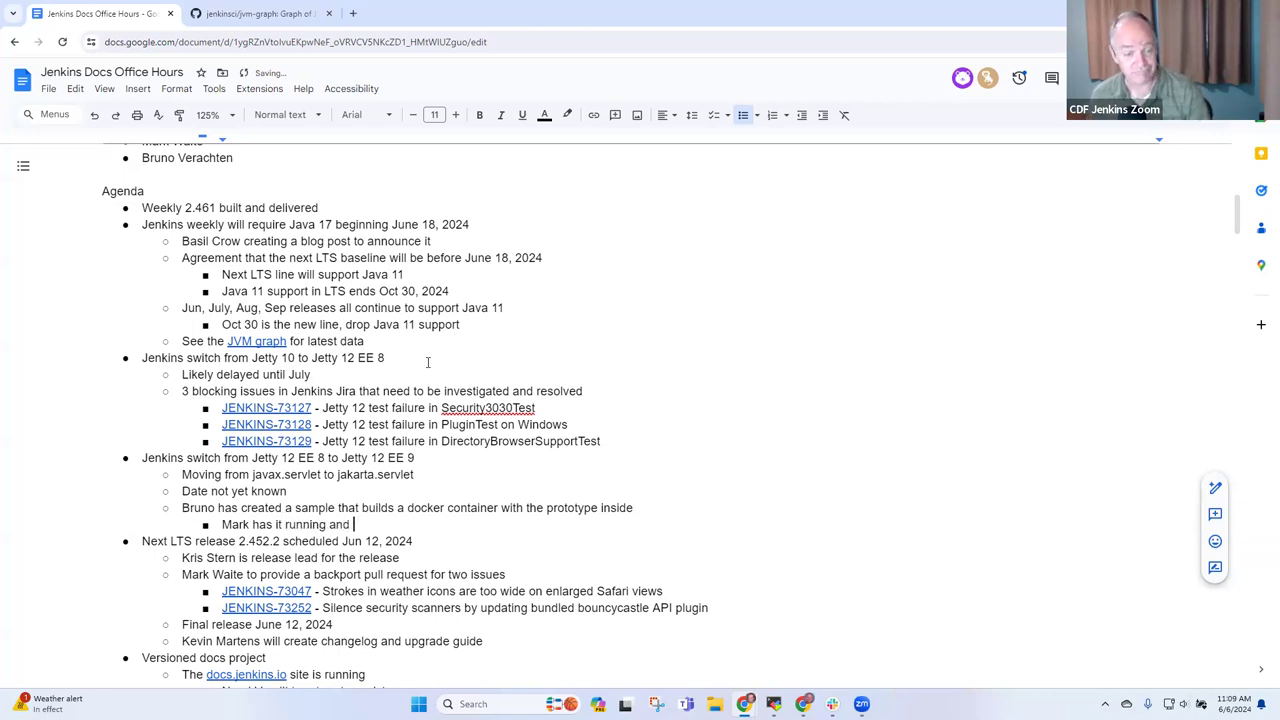
{"action": "type", "text": "it works"}
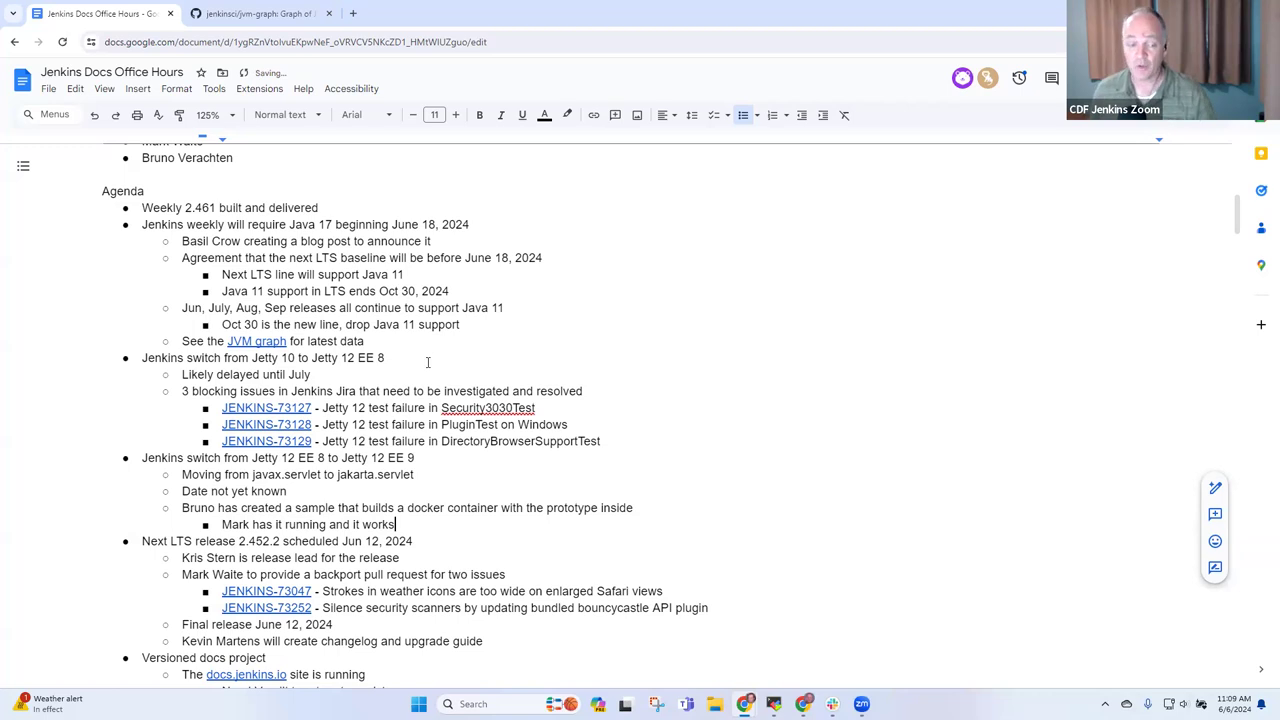
Step: Add 'Needs lots of exploratory testing' with a sub-point on forms not retaining data when reopened
{"action": "key", "text": "Return"}
{"action": "key", "text": "shift+Tab"}
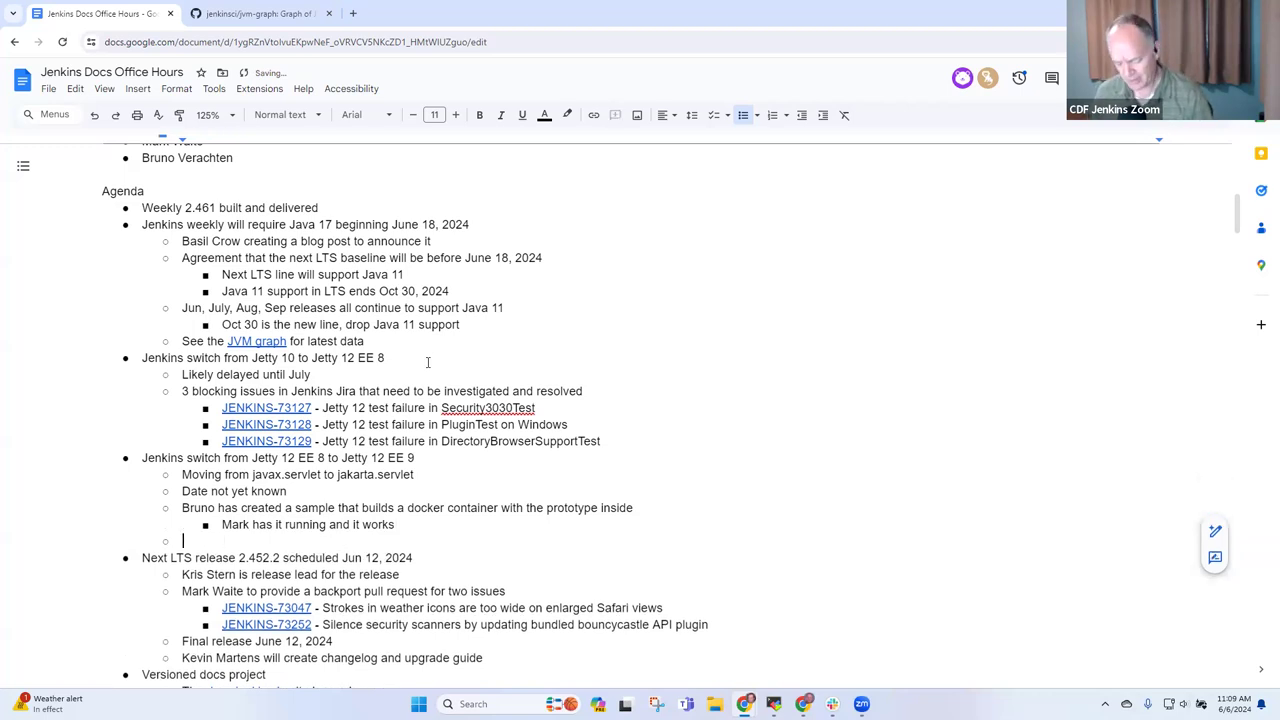
{"action": "type", "text": "Needs lots of "}
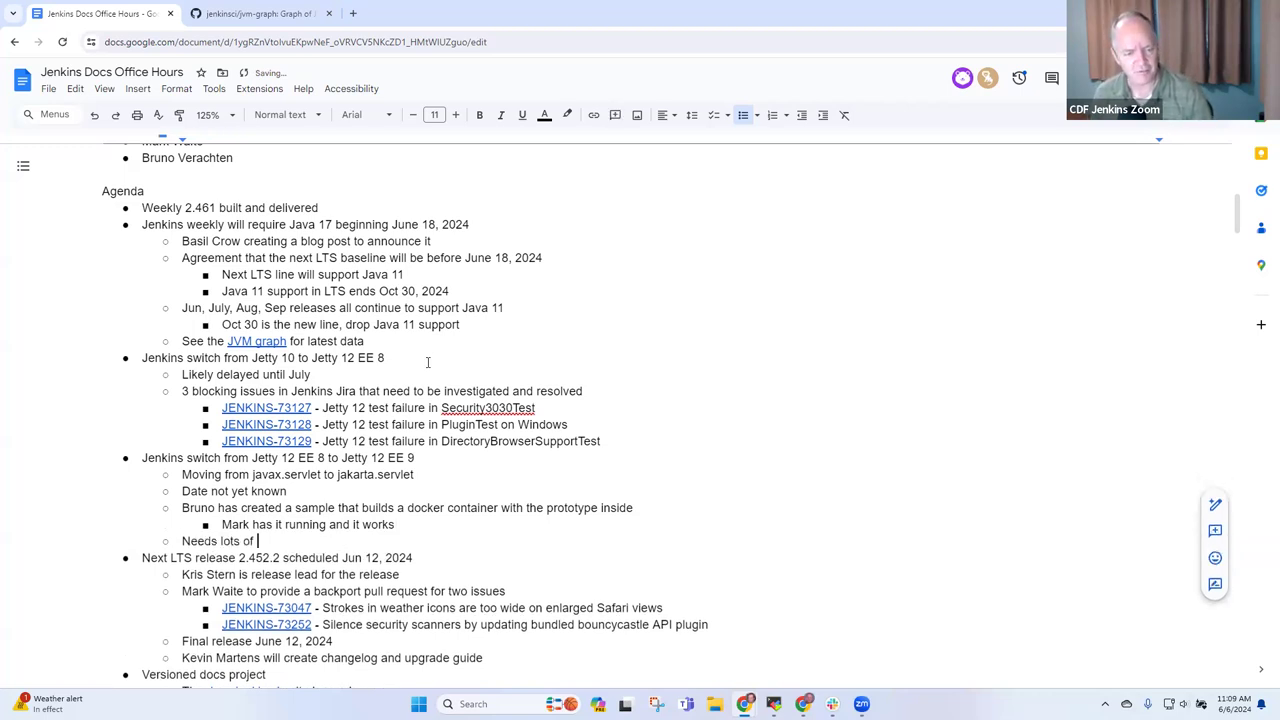
{"action": "type", "text": "expl"}
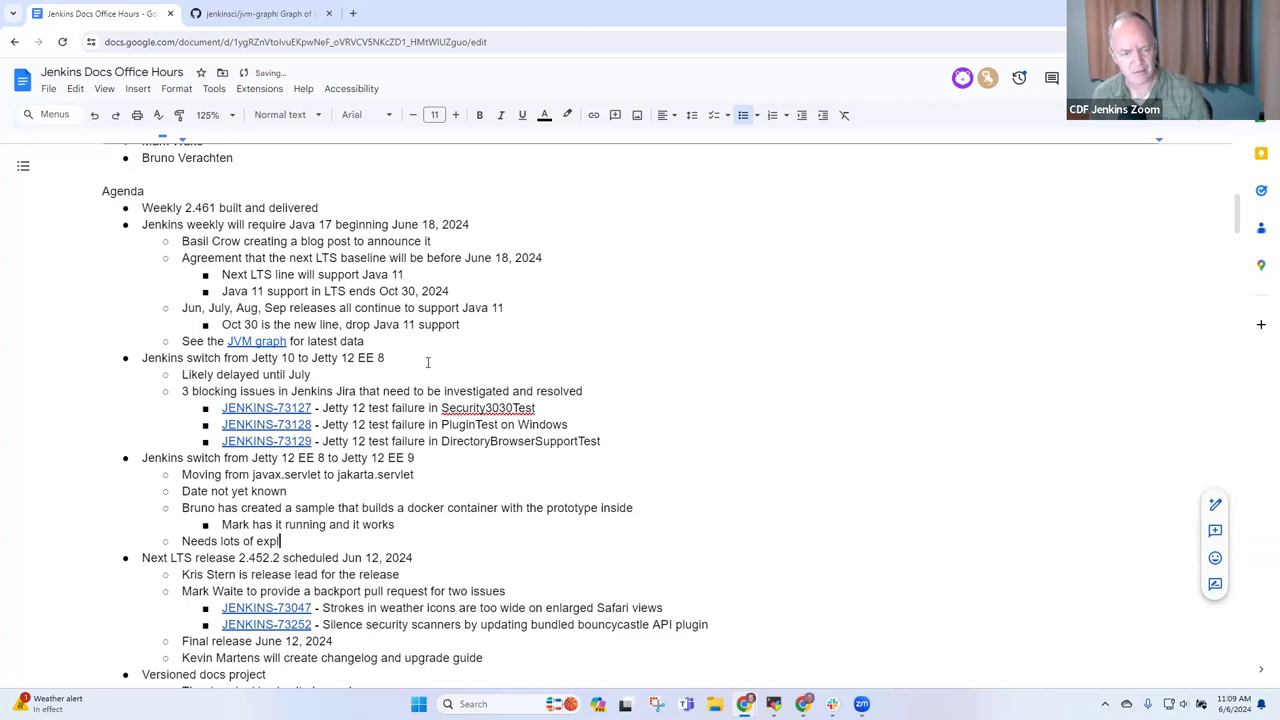
{"action": "type", "text": "orat"}
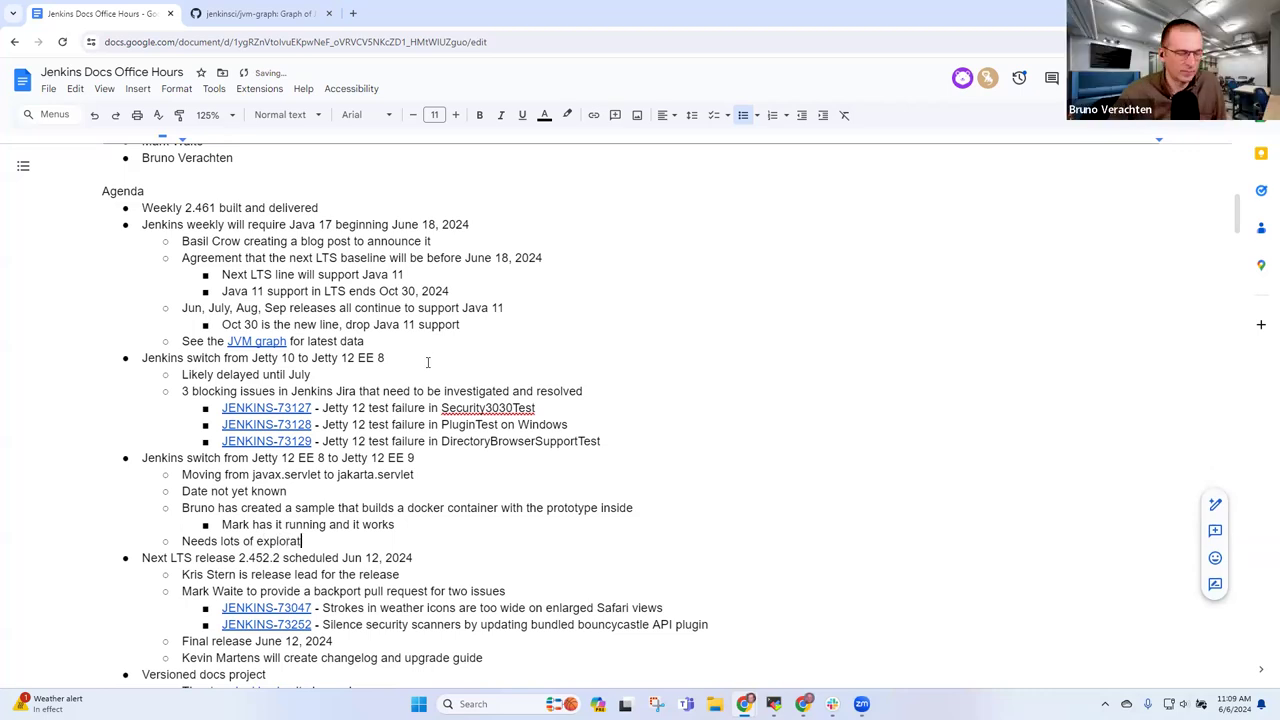
{"action": "type", "text": "or"}
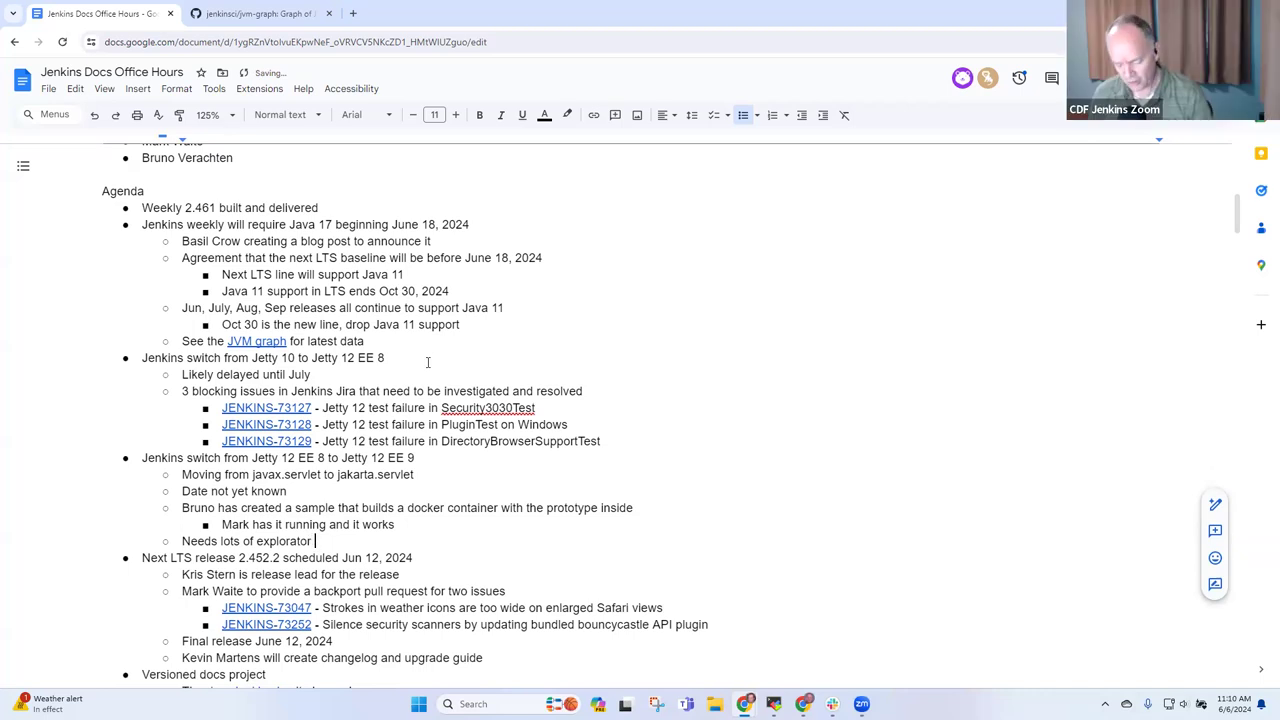
{"action": "type", "text": "y testin"}
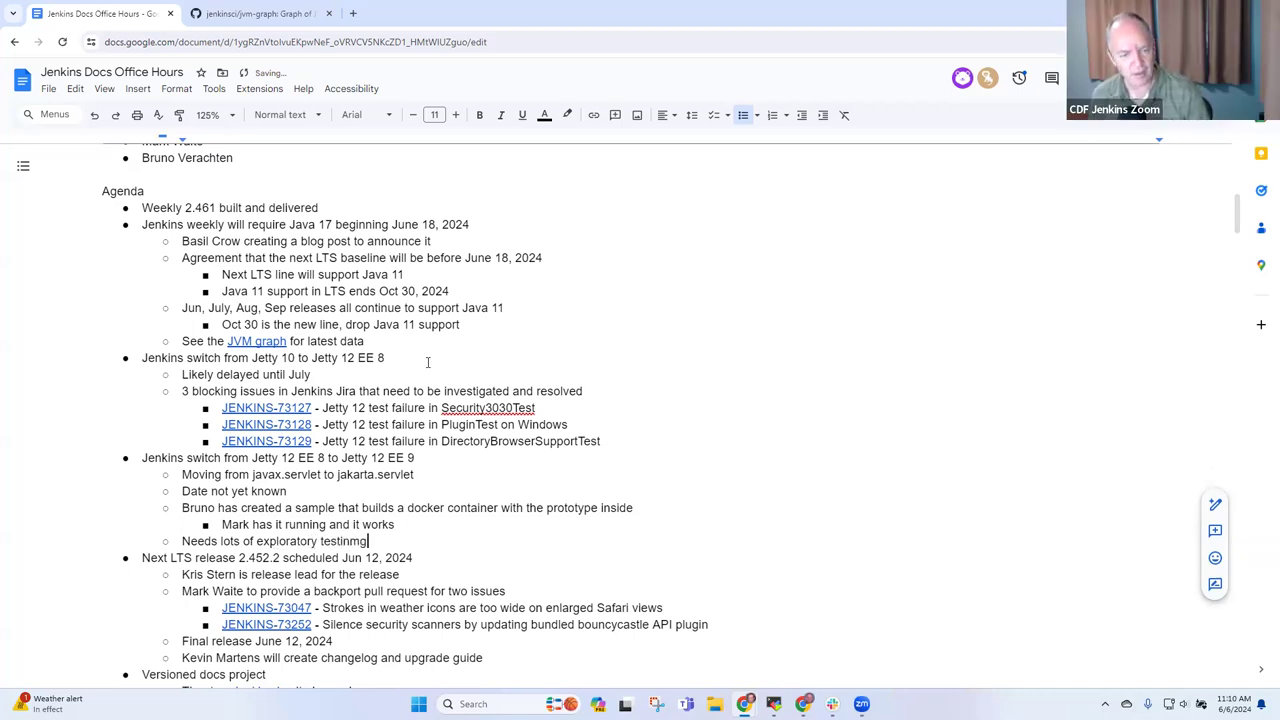
{"action": "type", "text": "g"}
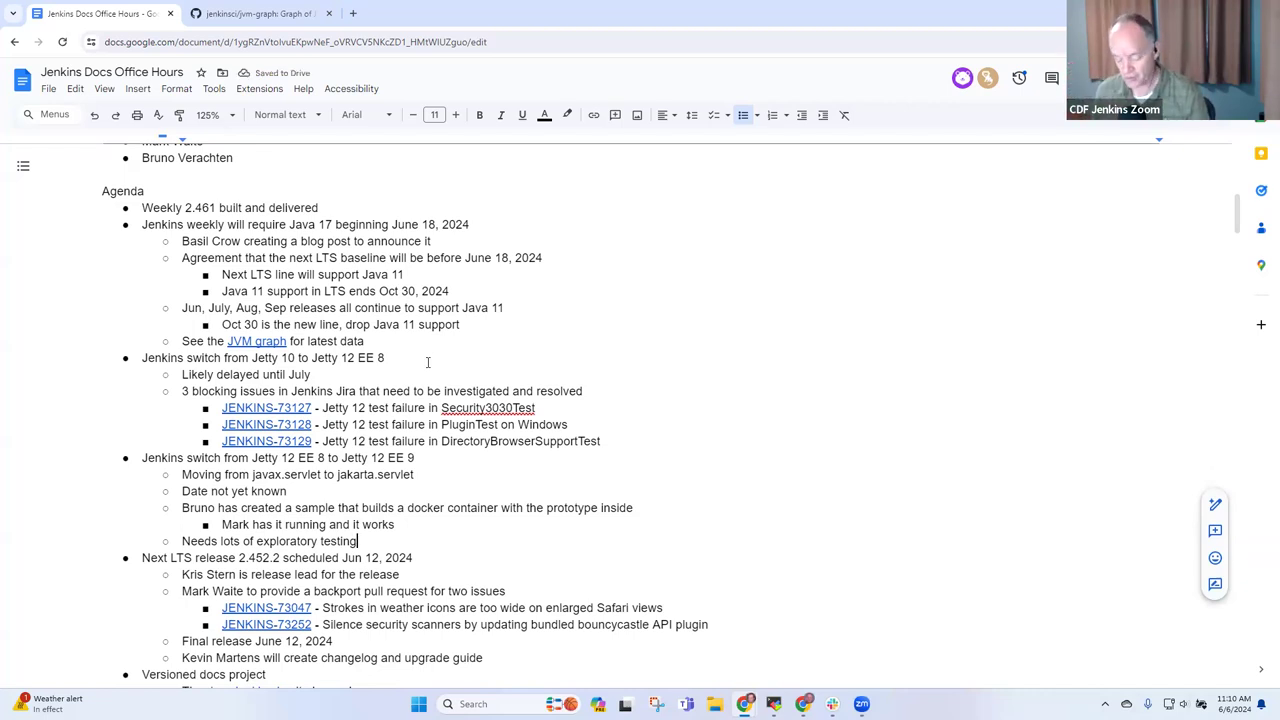
{"action": "key", "text": "Return"}
{"action": "type", "text": "Watch for any of"}
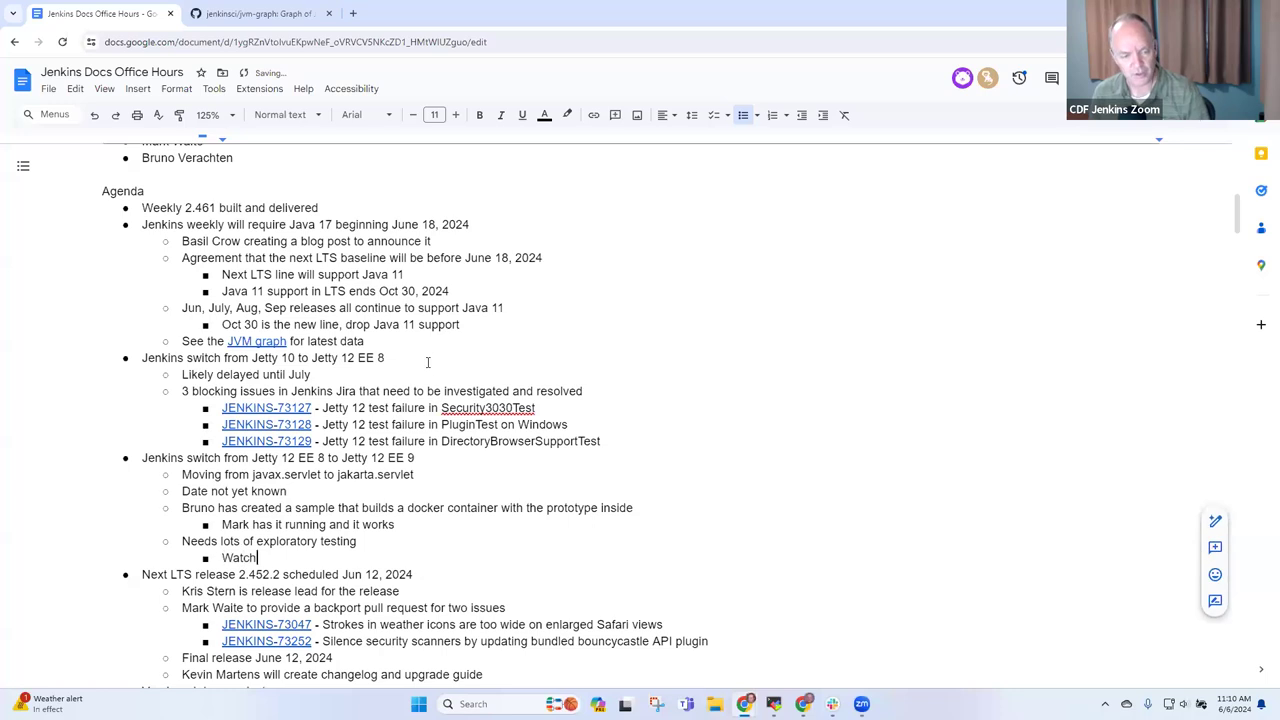
{"action": "key", "text": "BackSpace"}
{"action": "key", "text": "BackSpace"}
{"action": "type", "text": "form that accepts data "}
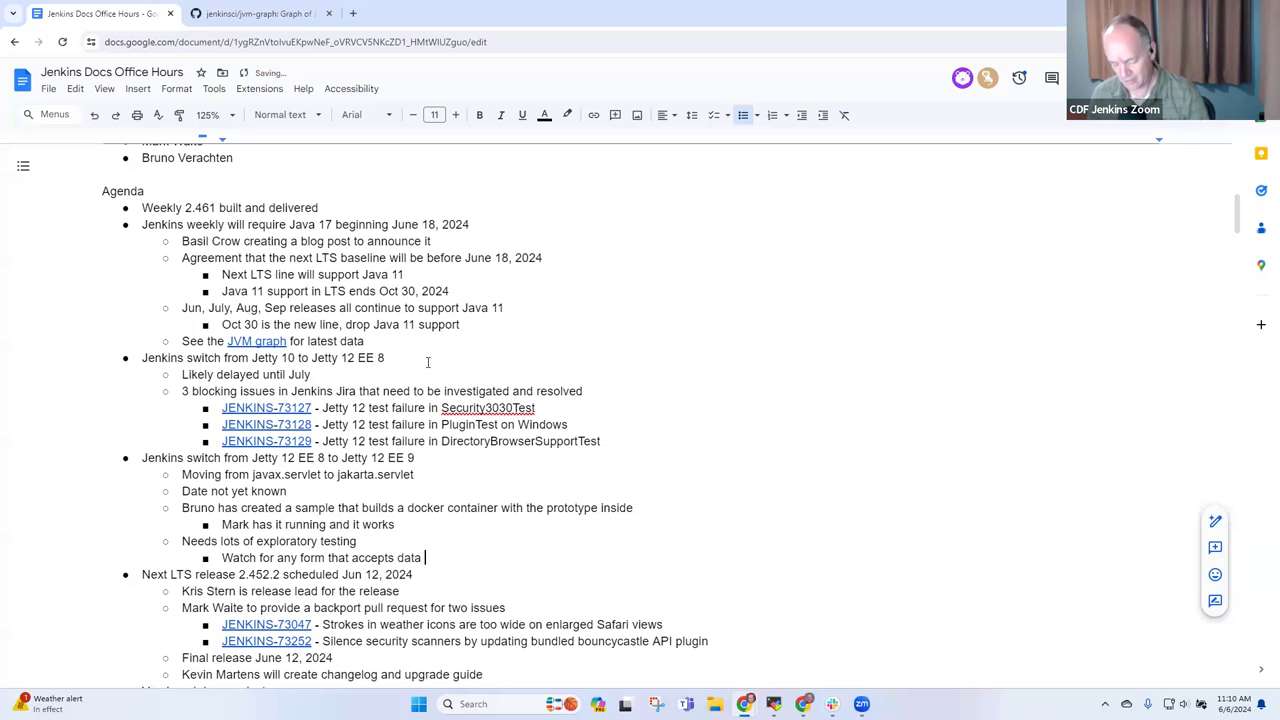
{"action": "type", "text": "but does not re"}
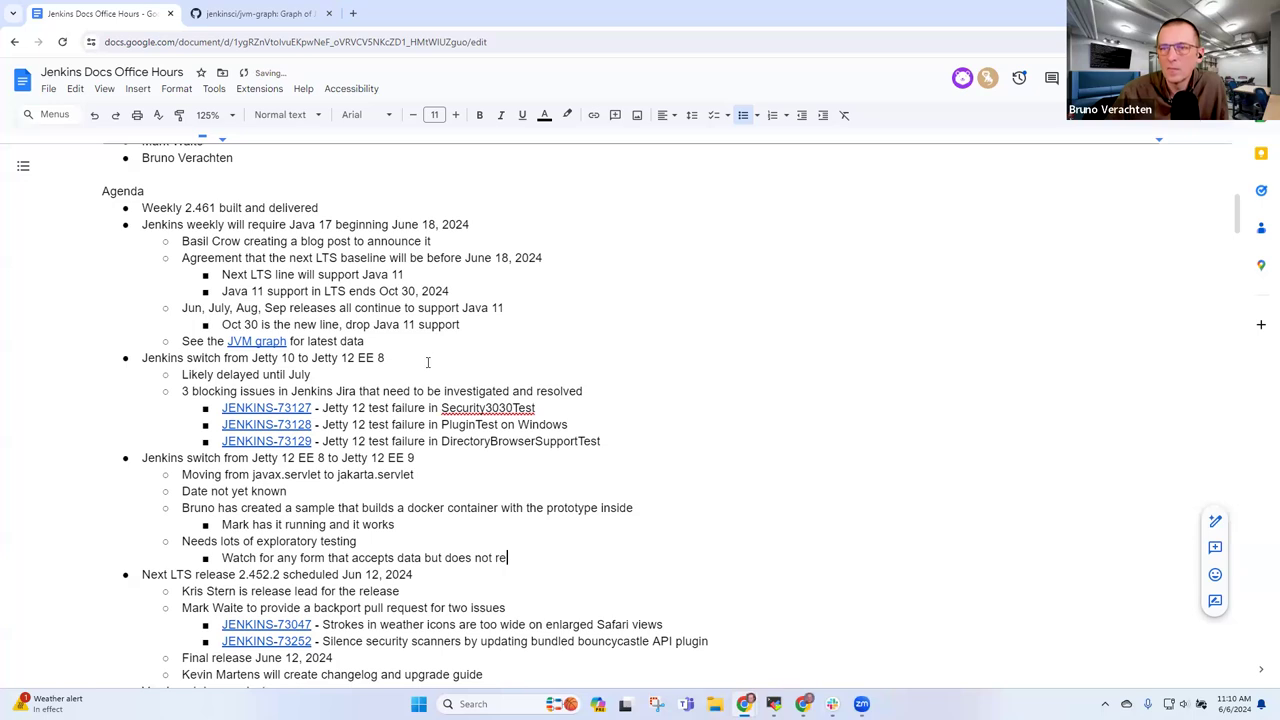
{"action": "type", "text": "tain on the"}
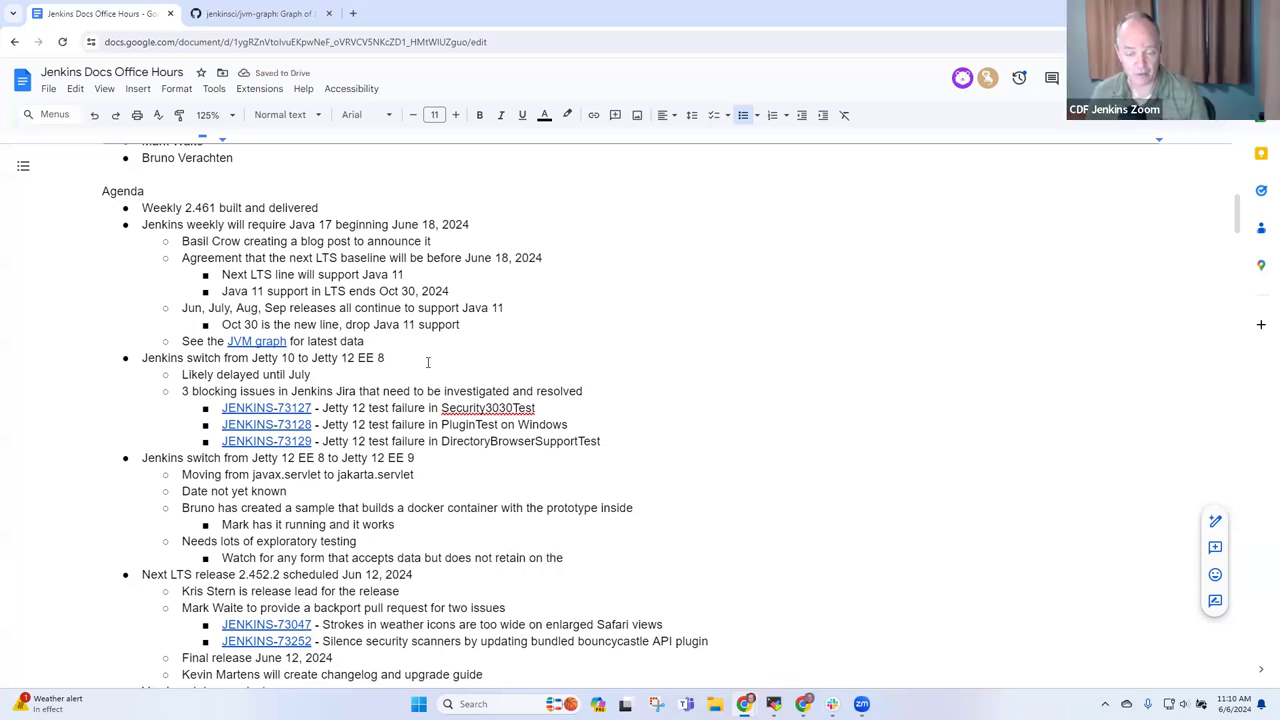
{"action": "key", "text": "BackSpace"}
{"action": "key", "text": "BackSpace"}
{"action": "key", "text": "BackSpace"}
{"action": "key", "text": "BackSpace"}
{"action": "key", "text": "BackSpace"}
{"action": "key", "text": "BackSpace"}
{"action": "key", "text": "BackSpace"}
{"action": "type", "text": "the next time it is opened"}
Step: Add sub-points 'Watch for stack traces in Jenkins log output' and about running versions for about 2 weeks
{"action": "key", "text": "Return"}
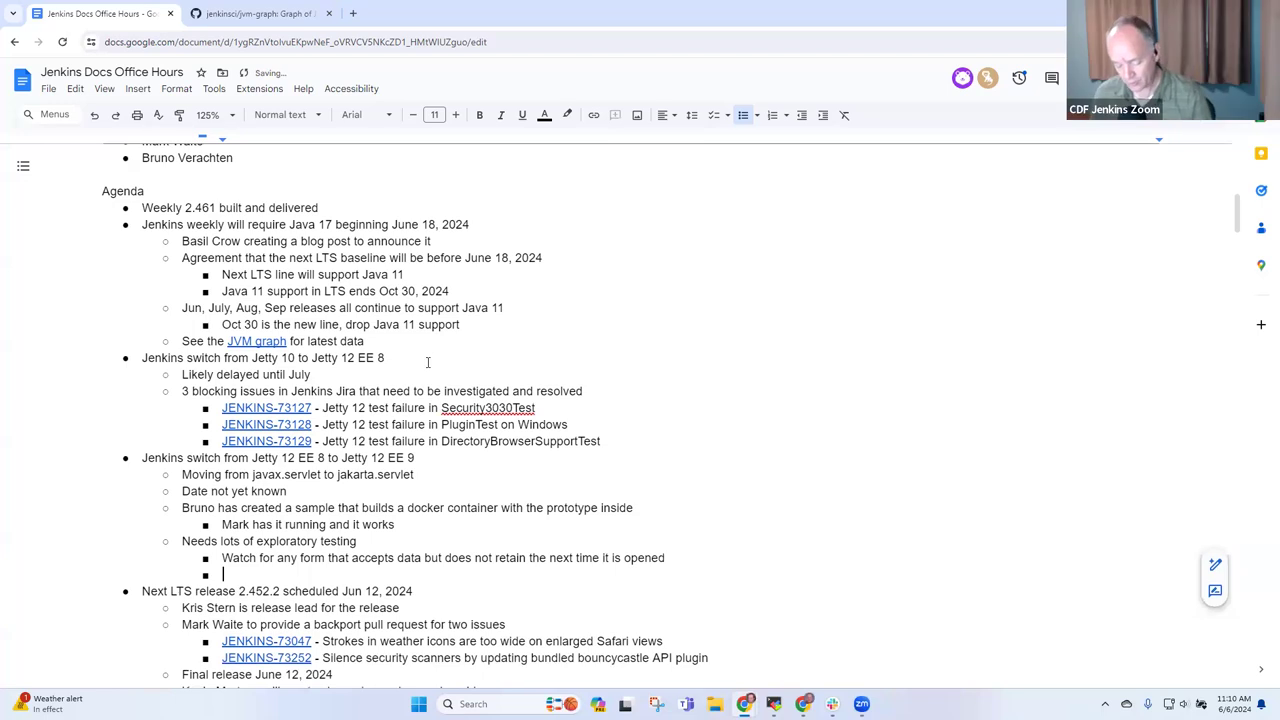
{"action": "type", "text": "Watch "}
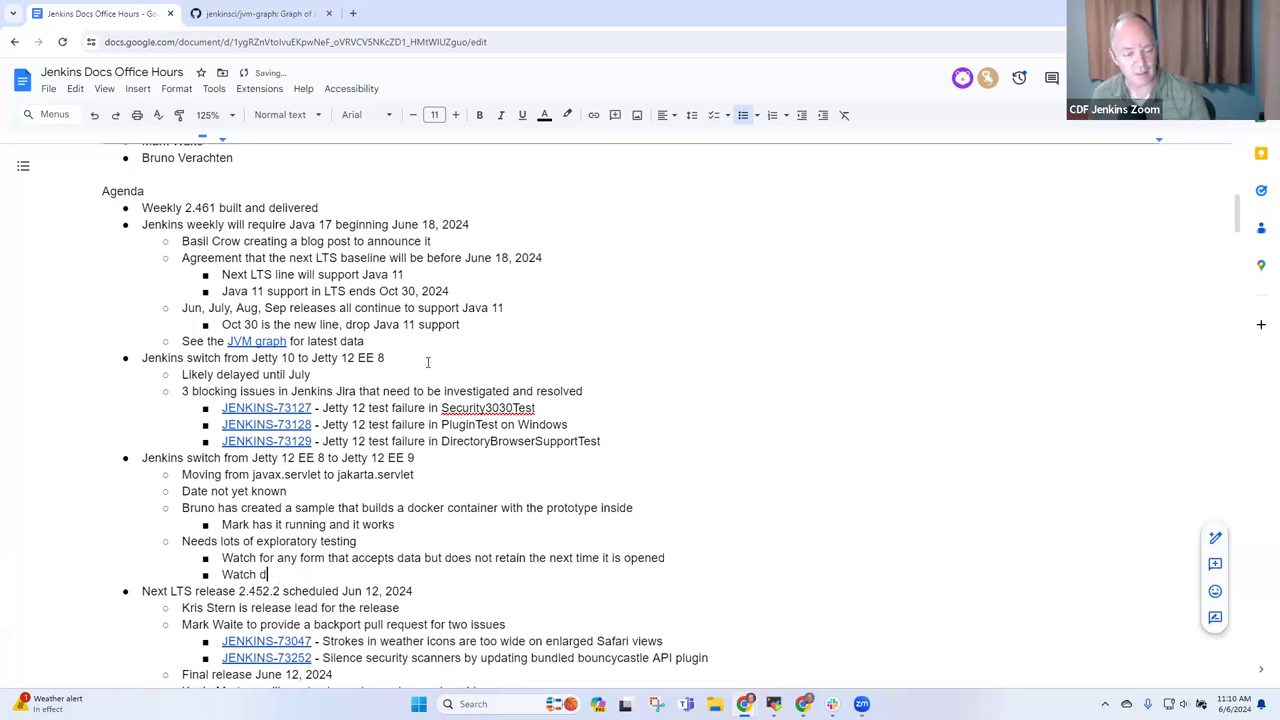
{"action": "type", "text": "for stack "}
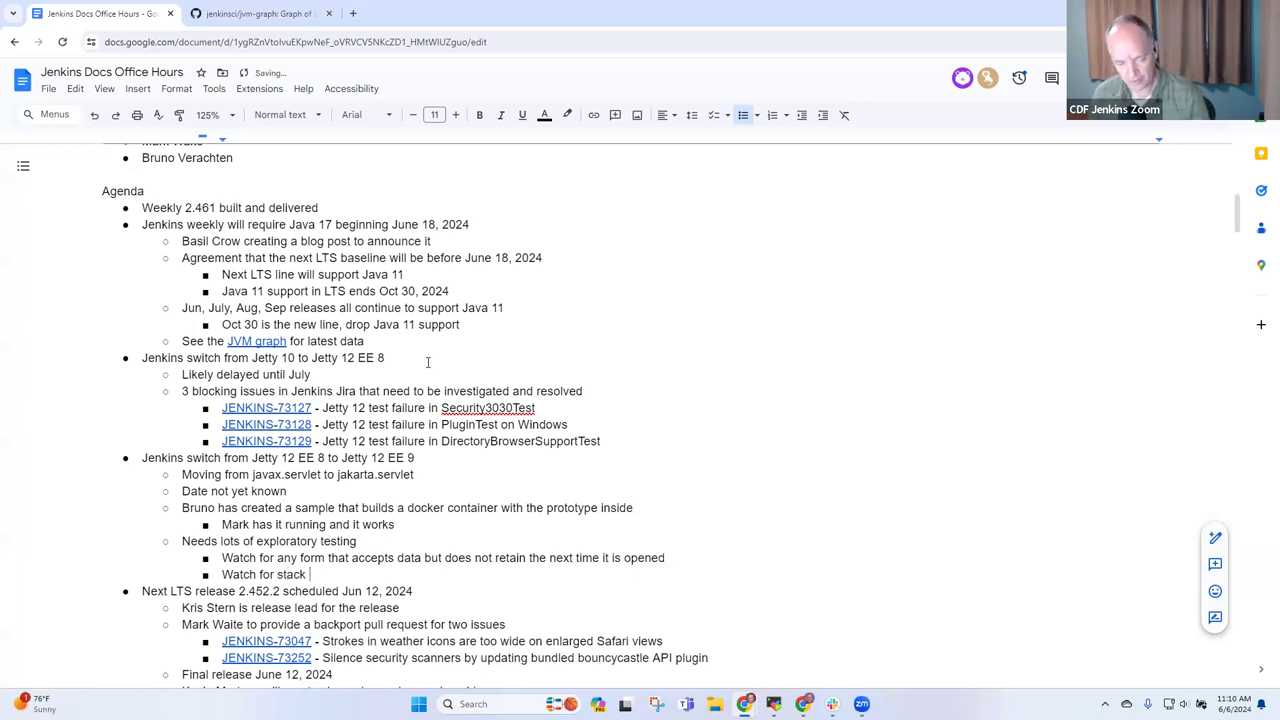
{"action": "type", "text": "traces in Jenk"}
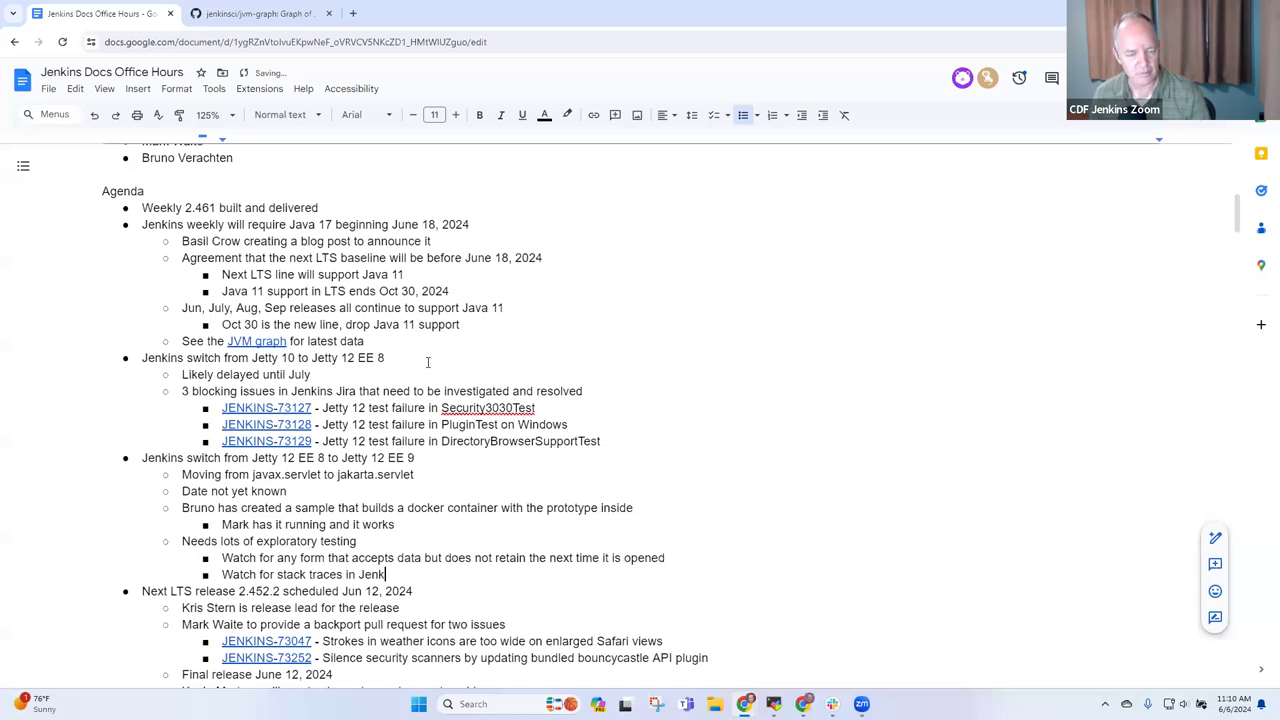
{"action": "type", "text": "ins log output"}
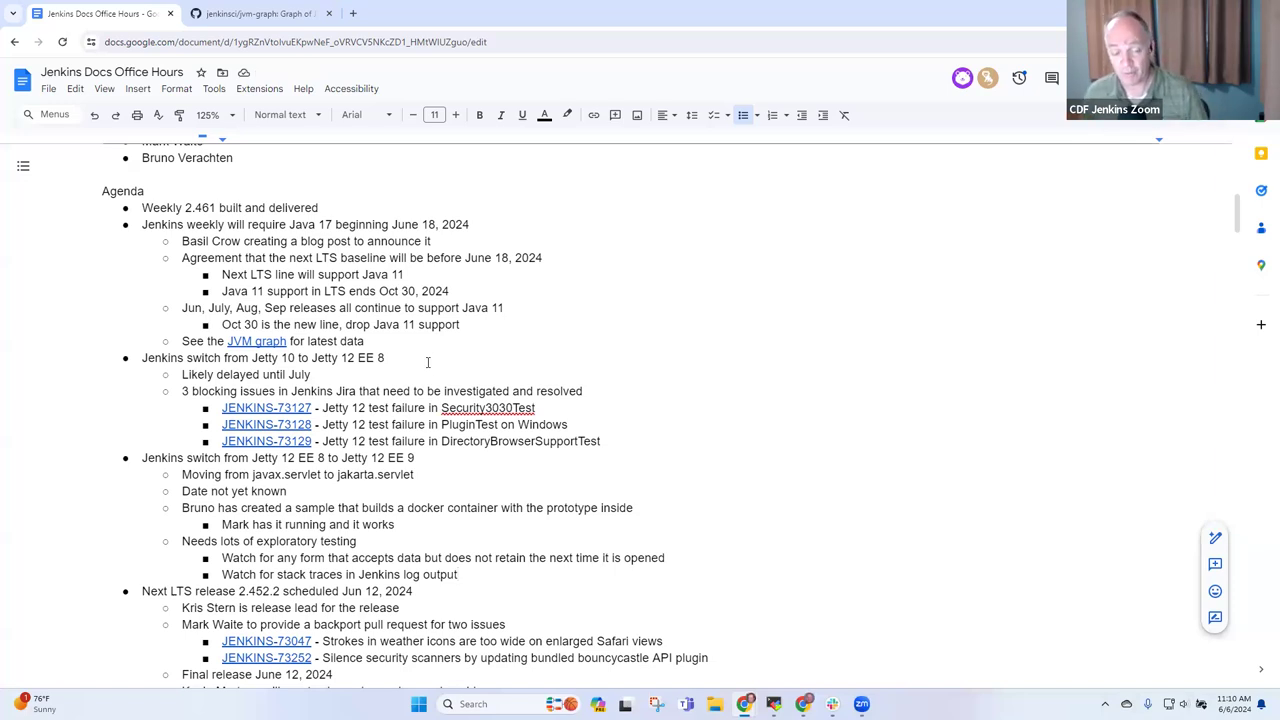
{"action": "key", "text": "Return"}
{"action": "type", "text": "M"}
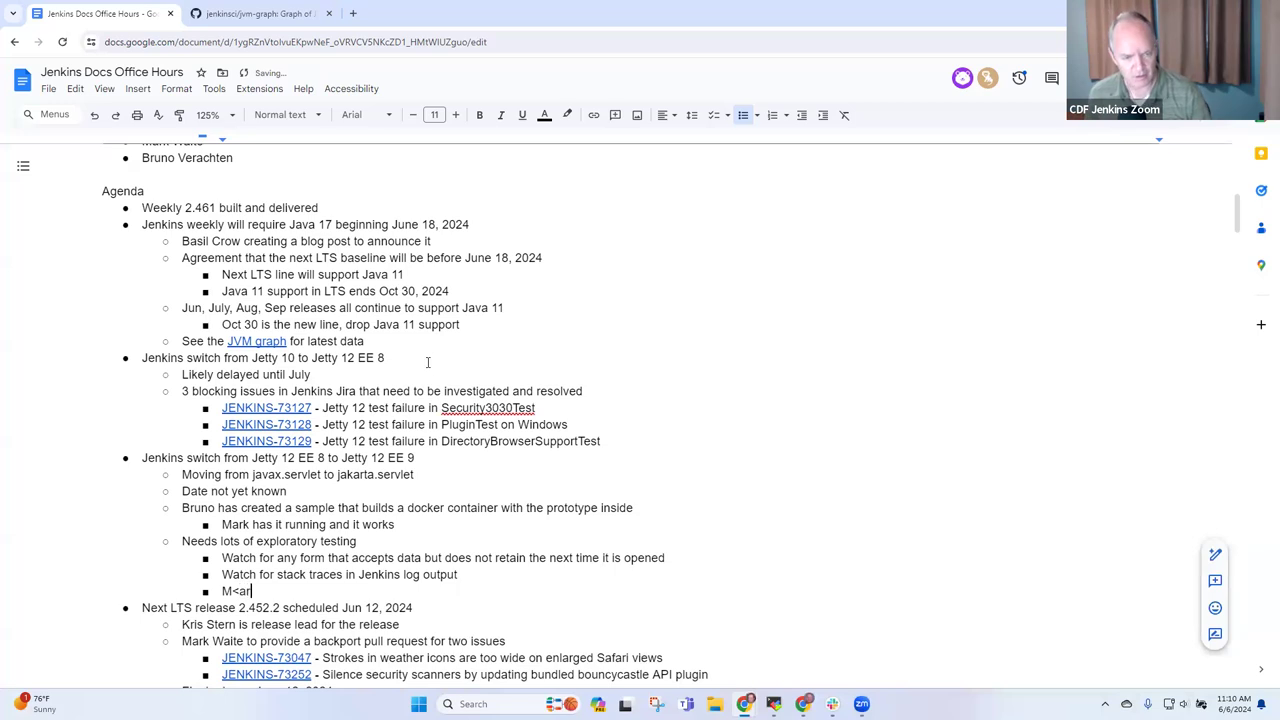
{"action": "type", "text": "ark has been "}
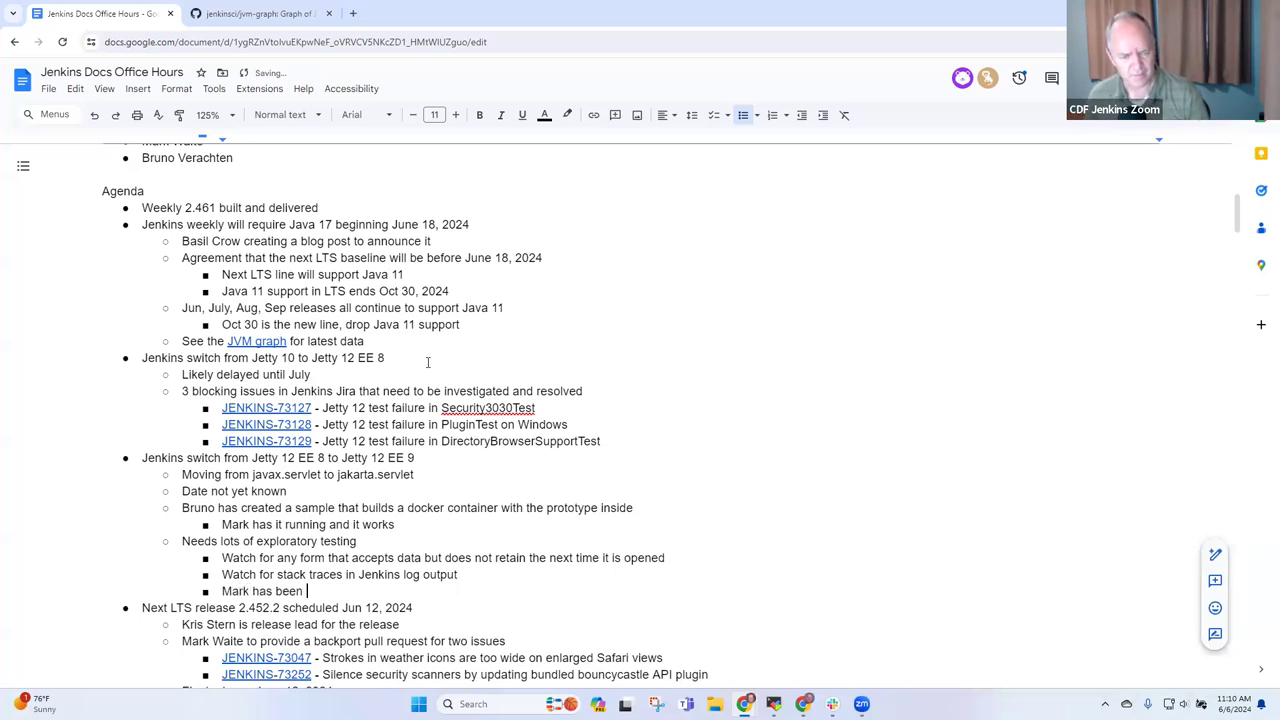
{"action": "type", "text": "running vers"}
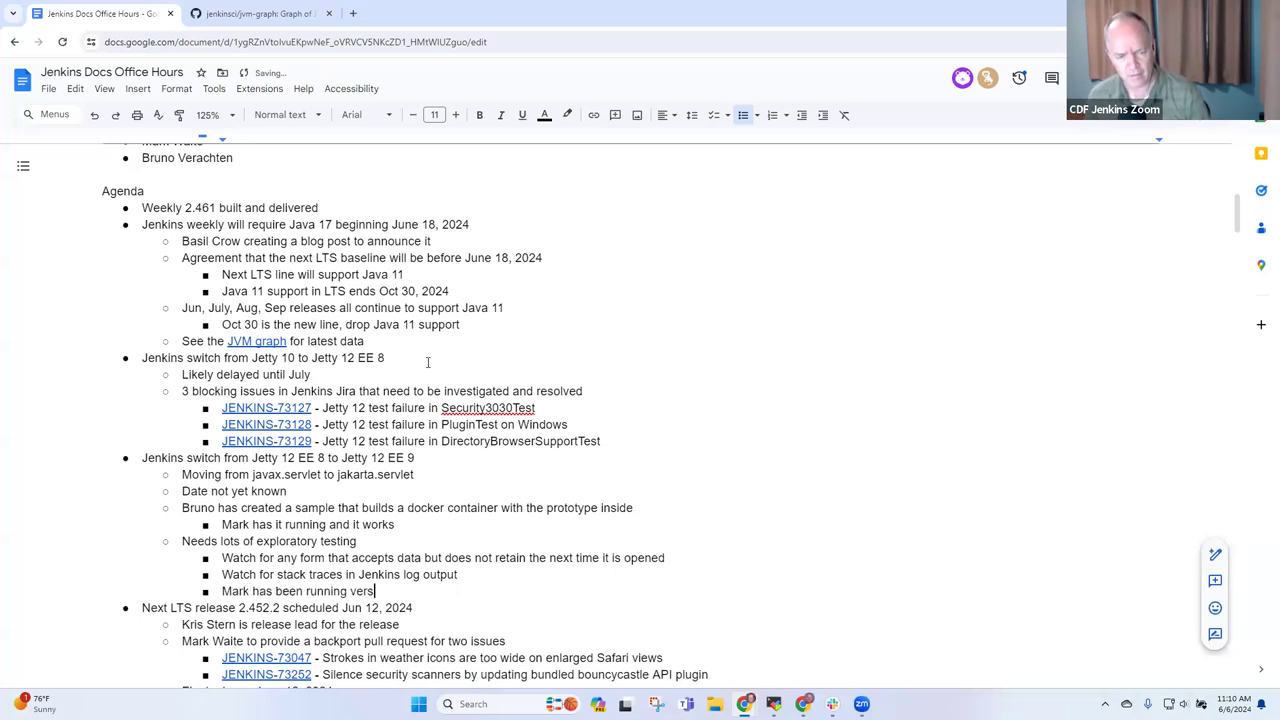
{"action": "type", "text": "ions of it"}
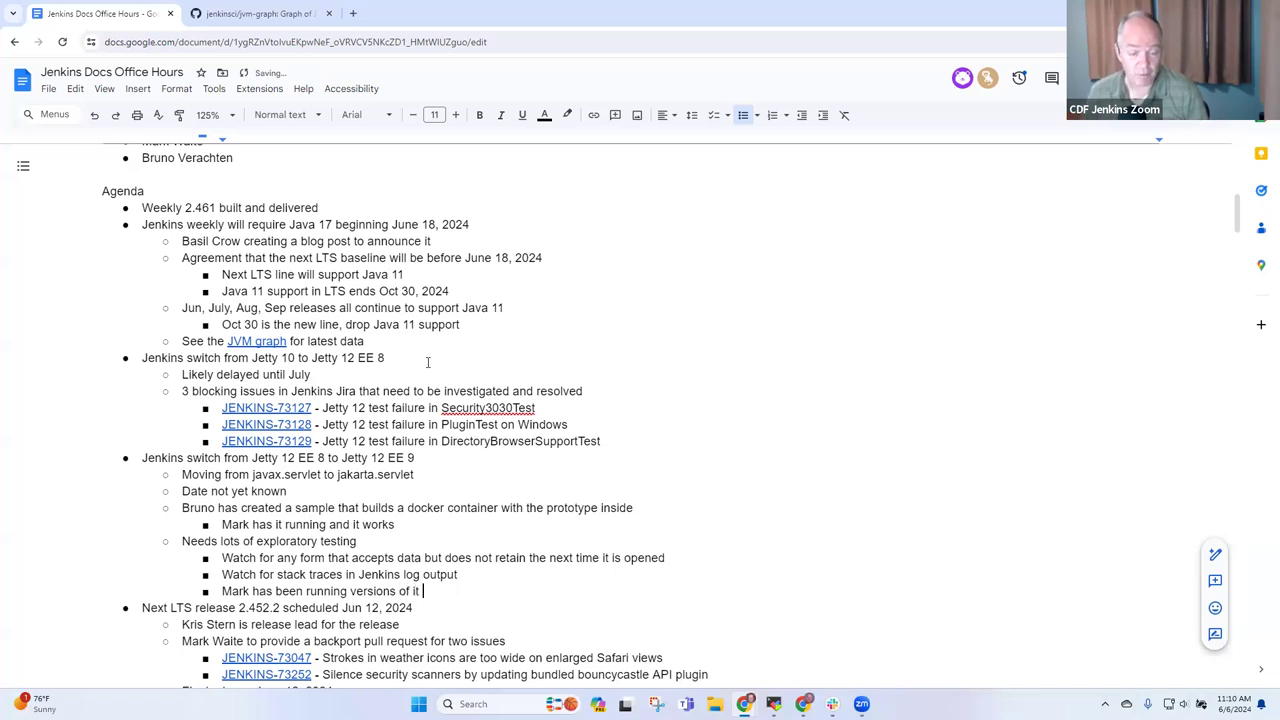
{"action": "type", "text": " for "}
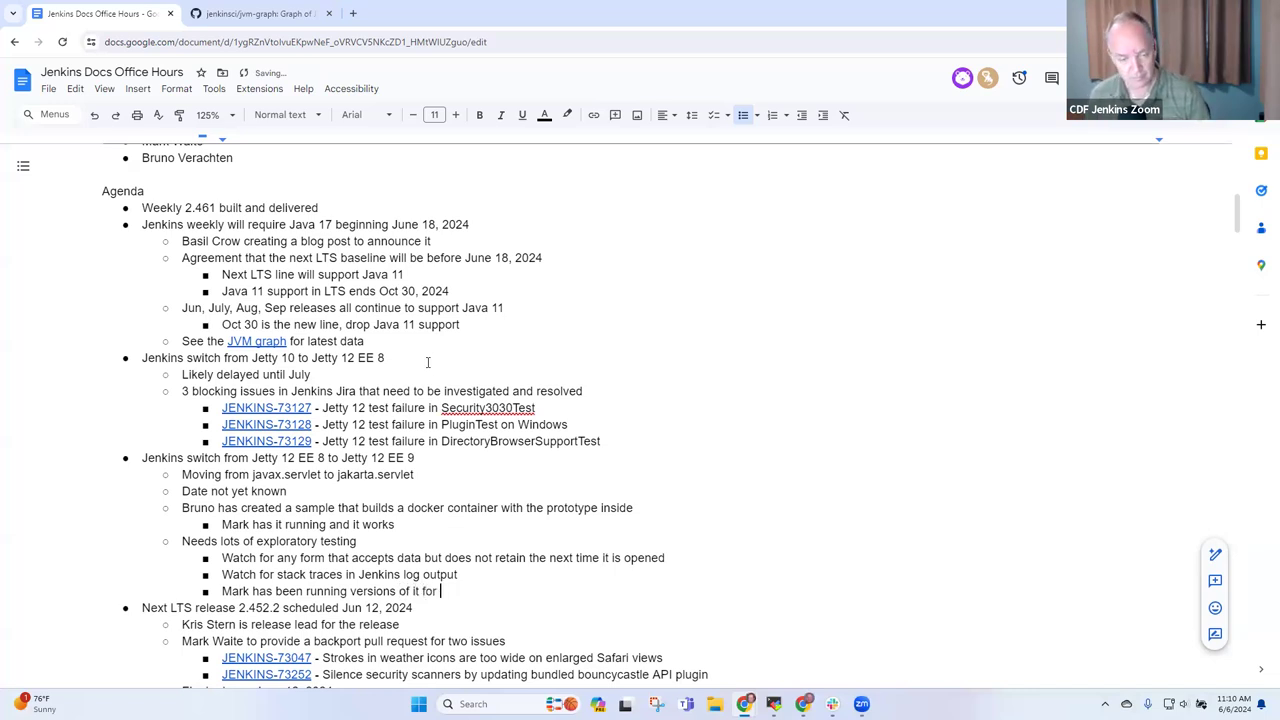
{"action": "type", "text": "about 2 weeks"}
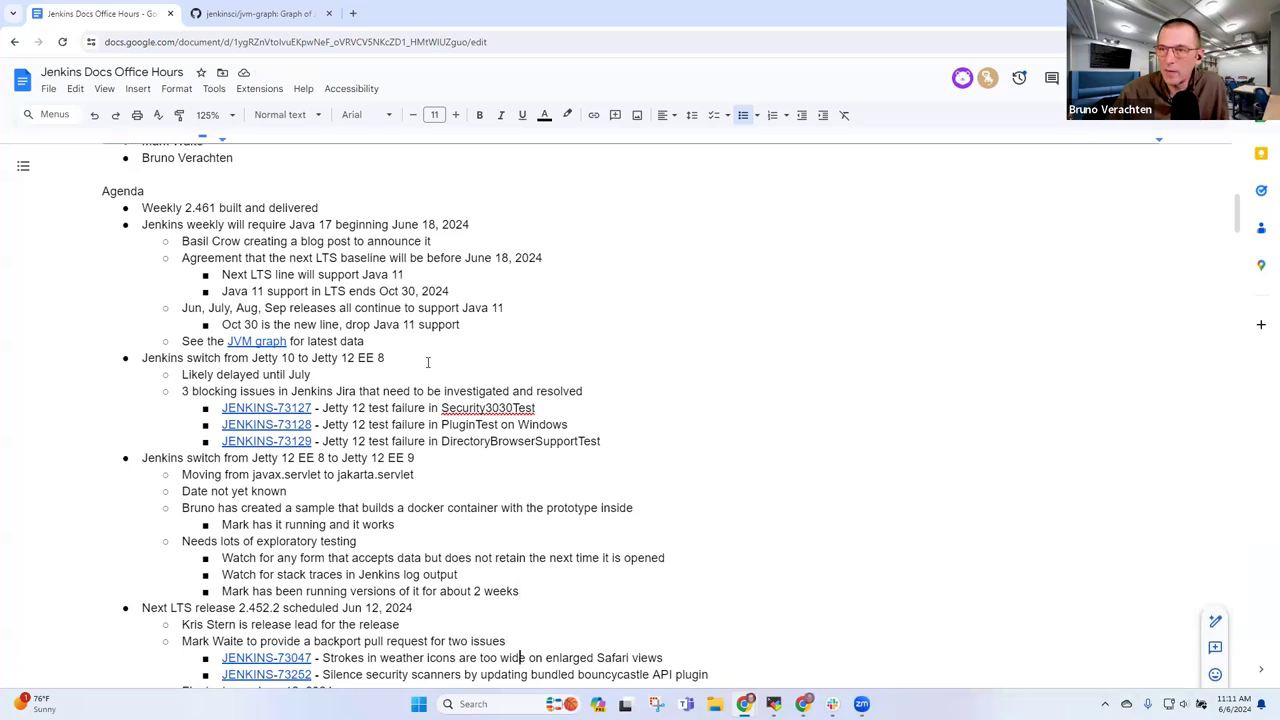
Step: Start a new bullet after the line noting the sample works
{"action": "key", "text": "ctrl+End"}
{"action": "scroll", "coordinate": [428, 362], "scroll_direction": "down", "scroll_amount": 1}
{"action": "left_click", "coordinate": [428, 362]}
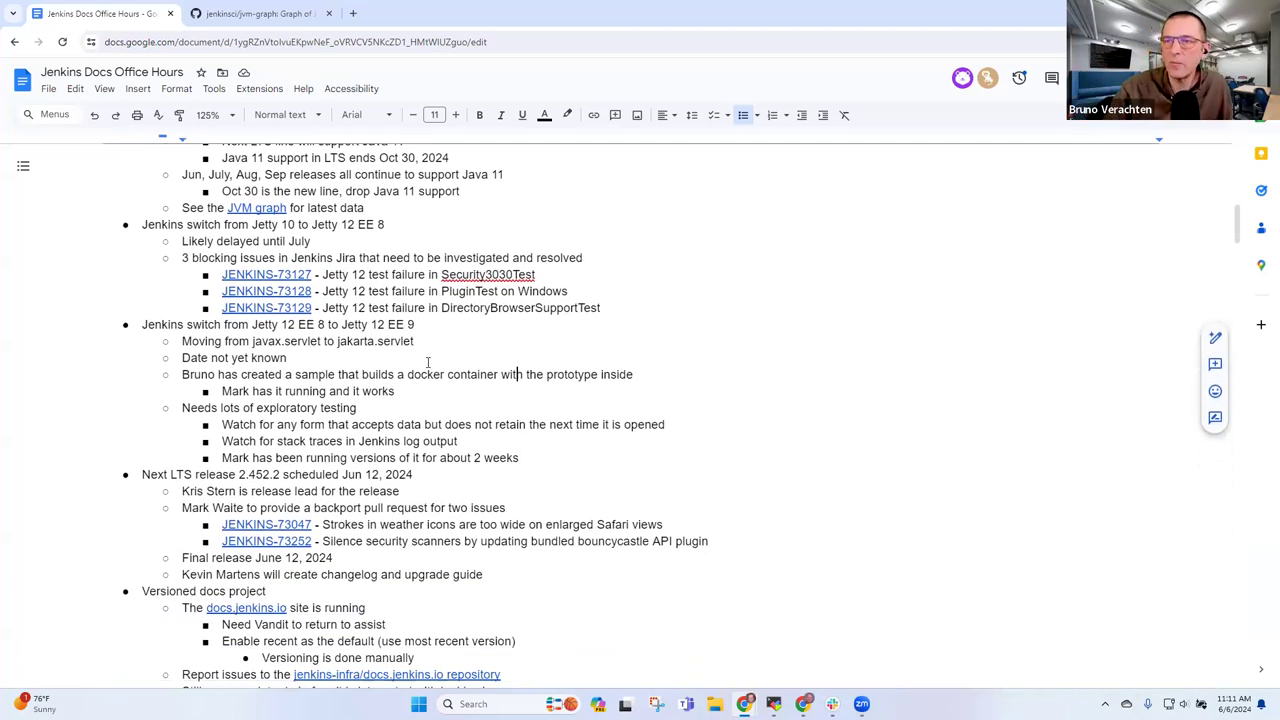
{"action": "key", "text": "Down"}
{"action": "key", "text": "Down"}
{"action": "key", "text": "End"}
{"action": "key", "text": "Return"}
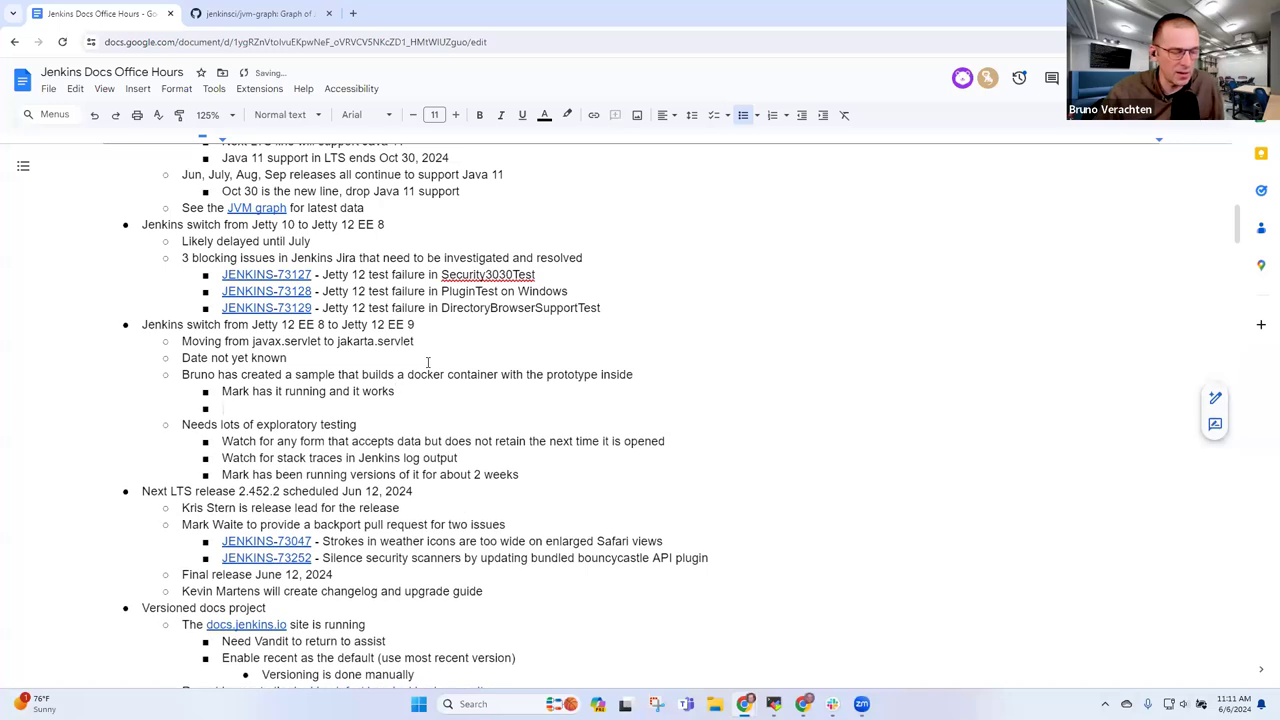
Step: Type 'See the quickstart-tutorials project on GitHub', correcting typos along the way
{"action": "type", "text": "See the quickstart-tl"}
{"action": "type", "text": "s"}
{"action": "key", "text": "BackSpace"}
{"action": "key", "text": "BackSpace"}
{"action": "type", "text": "start-tu"}
{"action": "key", "text": "BackSpace"}
{"action": "key", "text": "BackSpace"}
{"action": "type", "text": "utorials project"}
{"action": "key", "text": "ctrl+BackSpace"}
{"action": "type", "text": "project on GitHub"}
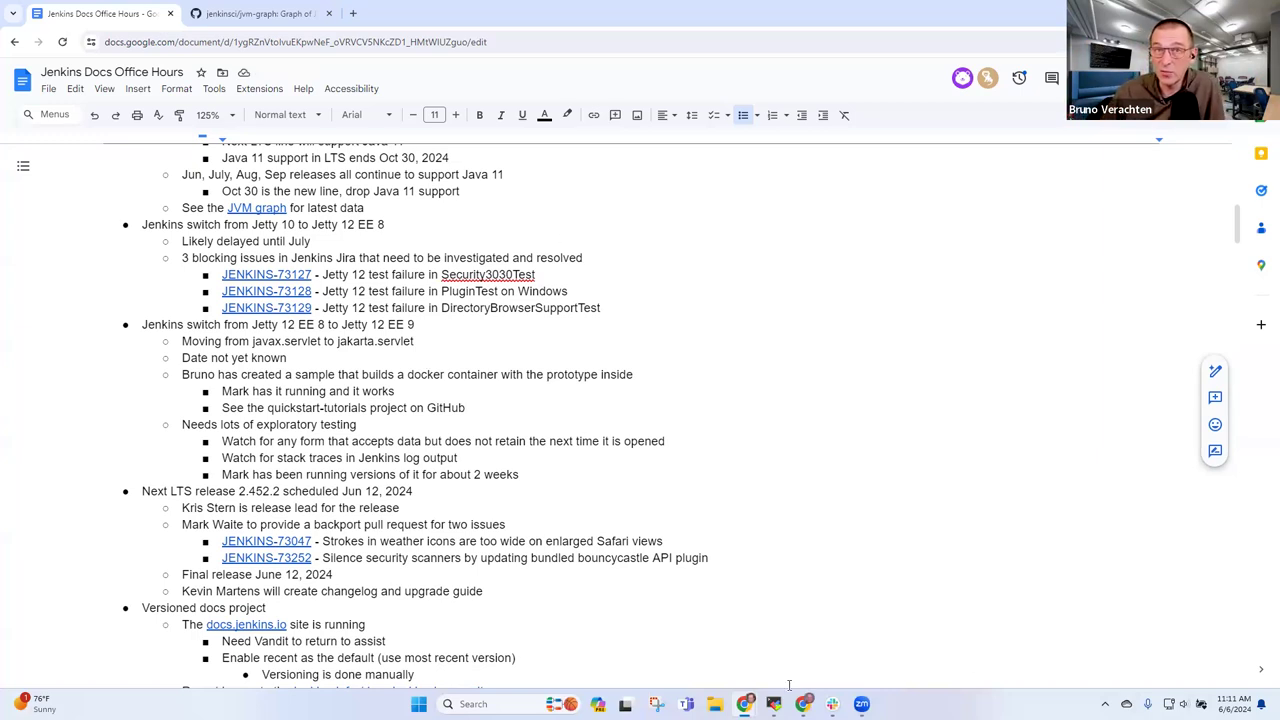
Step: Run history in the MobaXterm terminal and select the 'docker compose maven up -d' command line
{"action": "mouse_move", "coordinate": [773, 704]}
{"action": "left_click", "coordinate": [724, 600]}
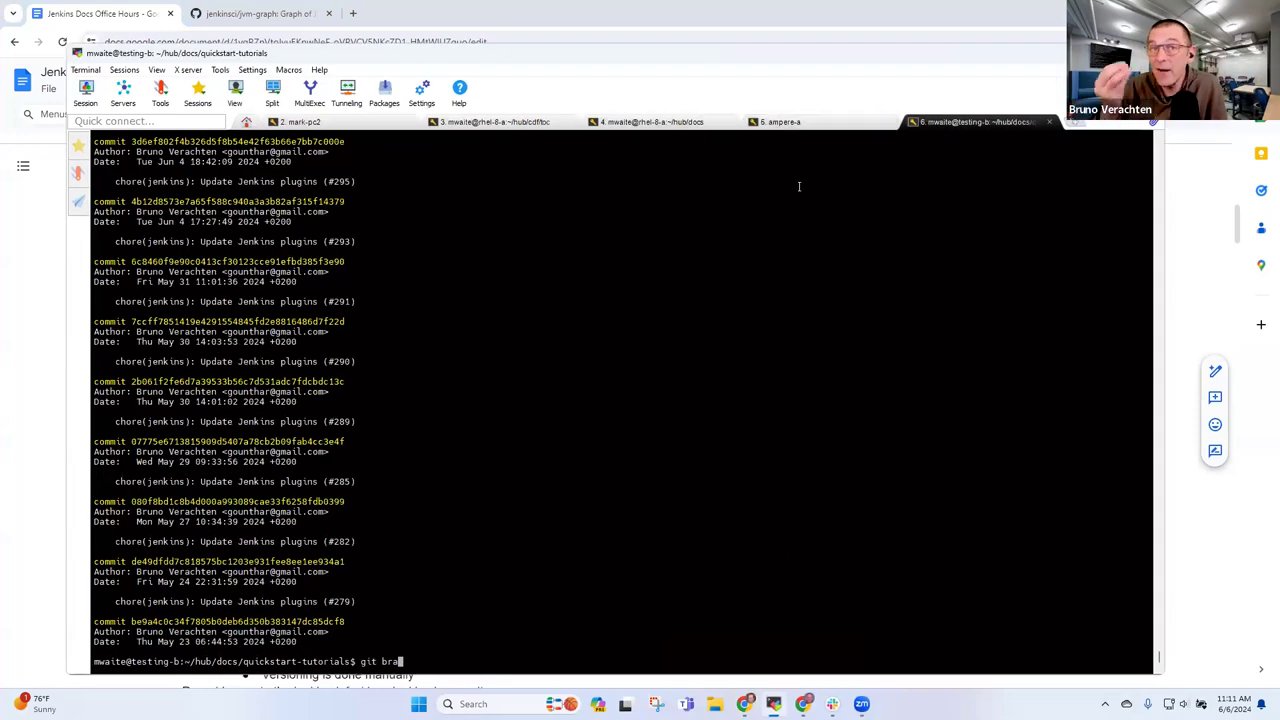
{"action": "type", "text": "history"}
{"action": "key", "text": "Return"}
{"action": "type", "text": "history"}
{"action": "key", "text": "Return"}
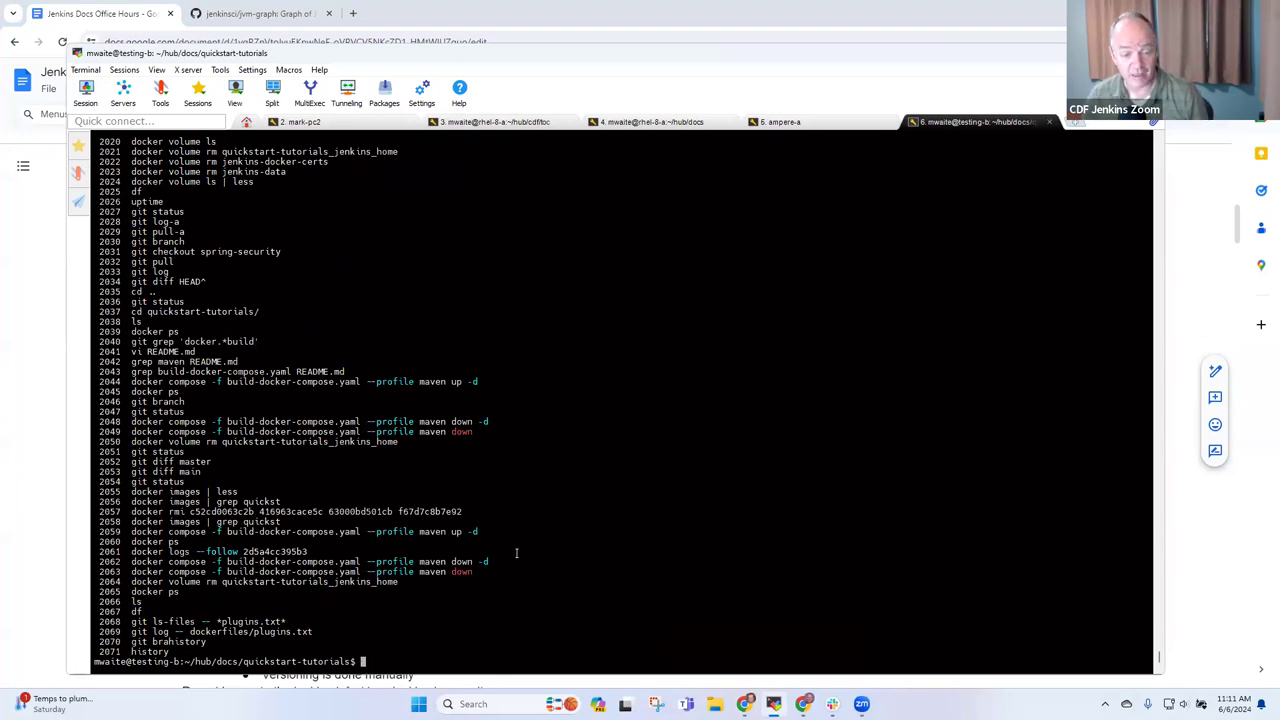
{"action": "left_click_drag", "start_coordinate": [146, 571], "coordinate": [490, 572]}
{"action": "left_click_drag", "start_coordinate": [131, 531], "coordinate": [476, 531]}
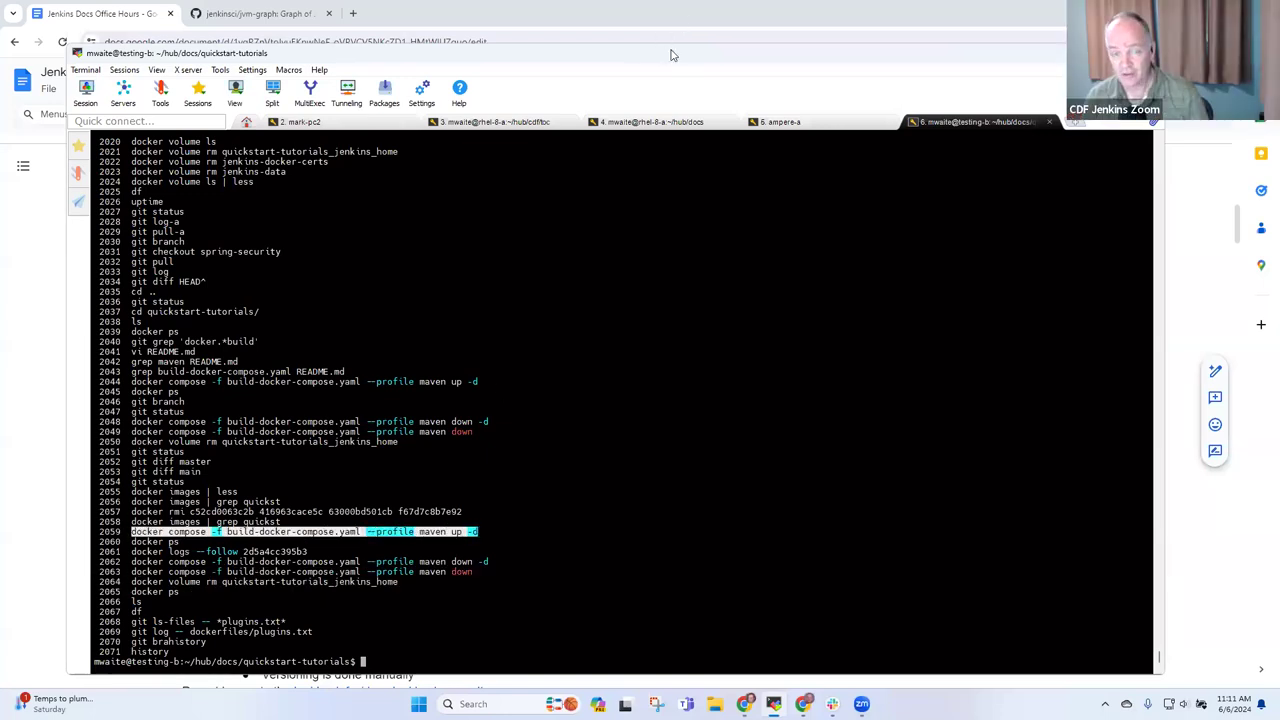
{"action": "key", "text": "alt+Tab"}
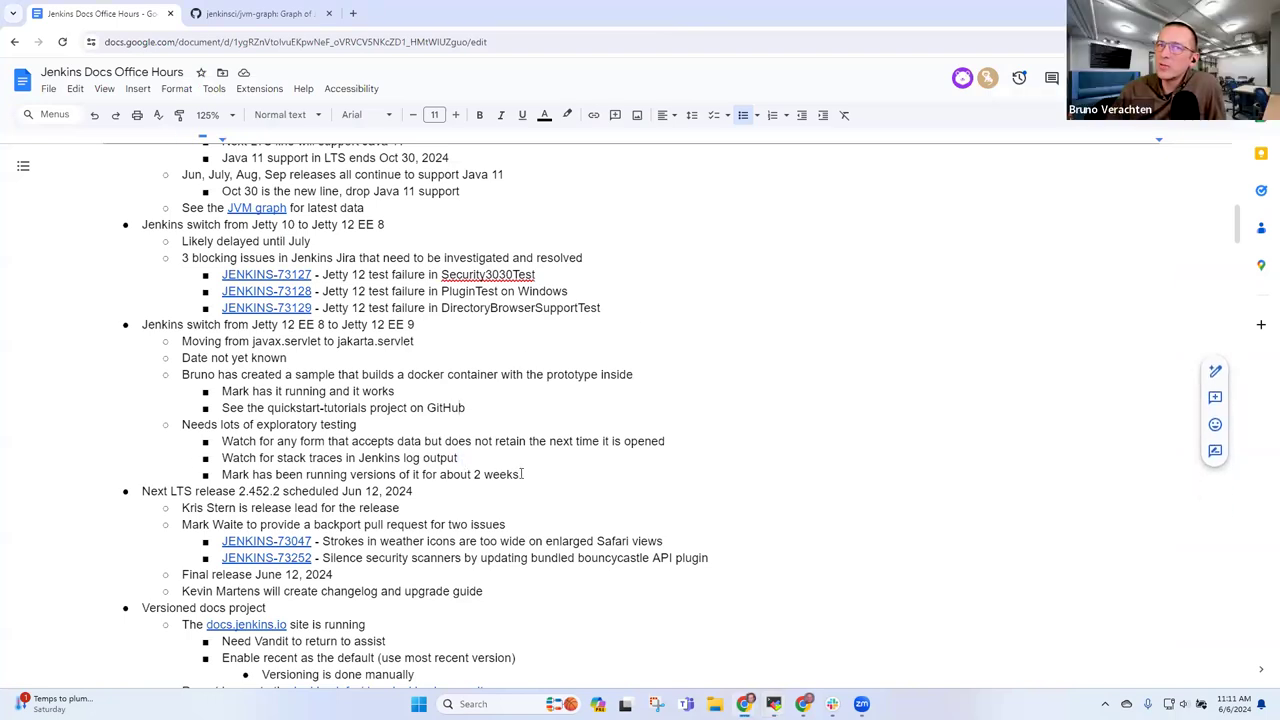
Step: Add an indented sub-point beginning 'Checkout the' below the GitHub line
{"action": "key", "text": "Return"}
{"action": "key", "text": "Tab"}
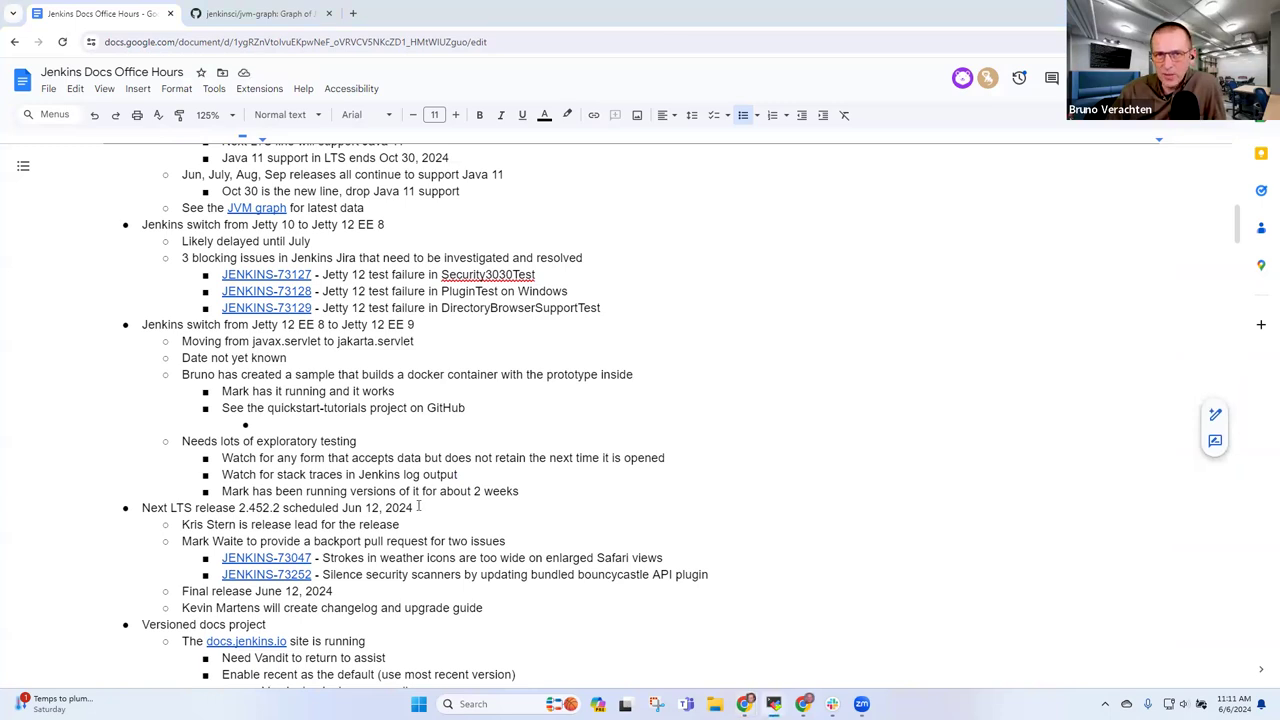
{"action": "double_click", "coordinate": [277, 428]}
{"action": "left_click", "coordinate": [278, 428]}
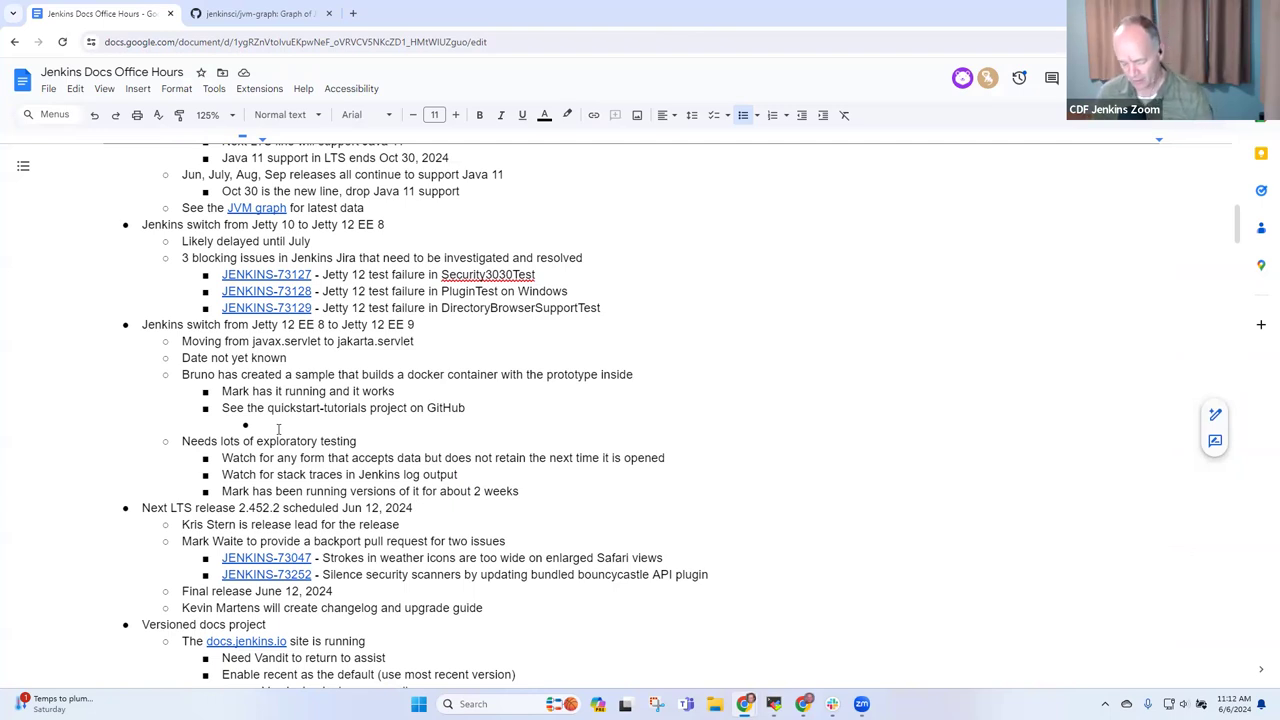
{"action": "type", "text": "Checkout the"}
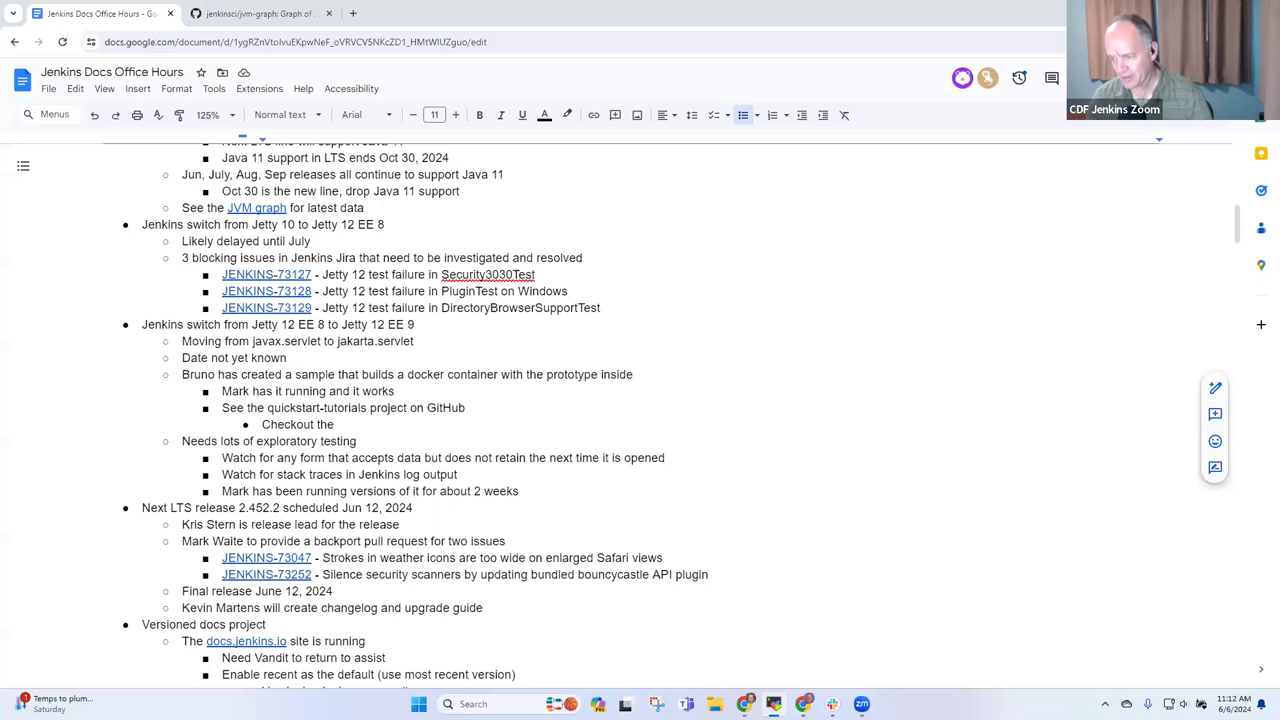
Step: Link 'quickstart-tutorials project' to its GitHub URL and finish the note with 'spring-security branch'
{"action": "left_click", "coordinate": [418, 409]}
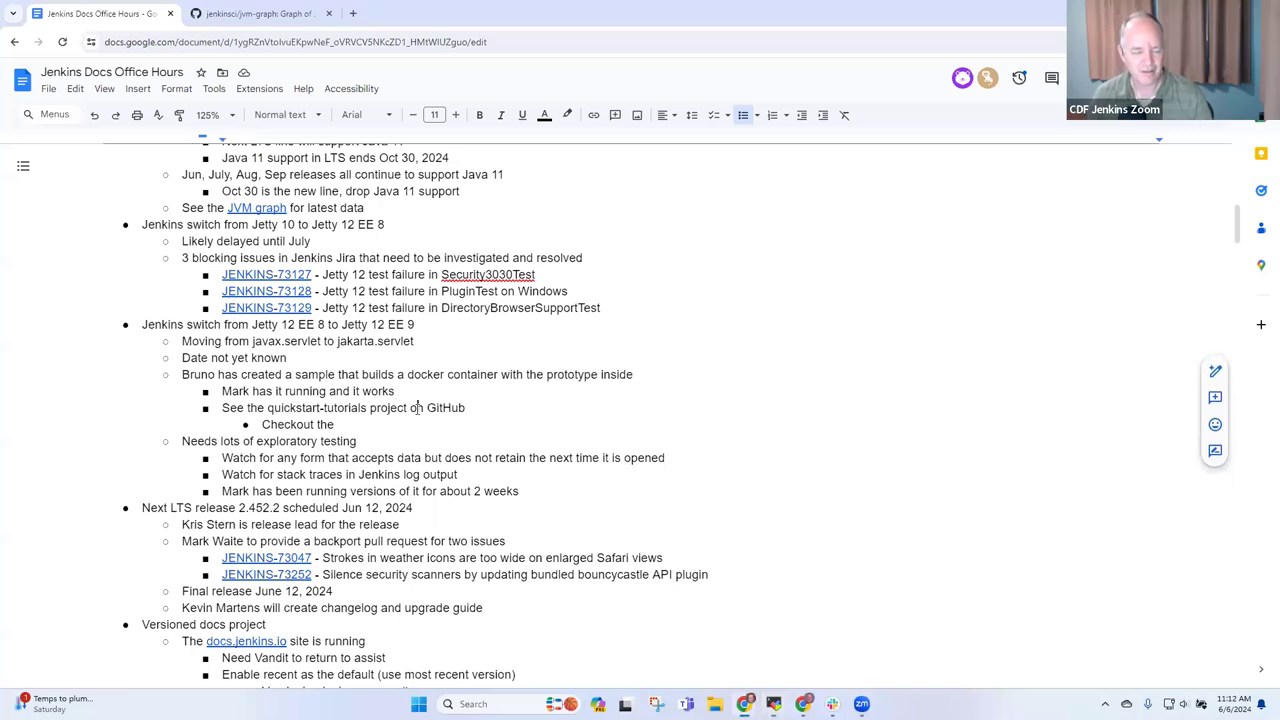
{"action": "key", "text": "ctrl+Right"}
{"action": "key", "text": "ctrl+shift+Left"}
{"action": "key", "text": "ctrl+shift+Left"}
{"action": "key", "text": "ctrl+shift+Left"}
{"action": "key", "text": "ctrl+shift+Left"}
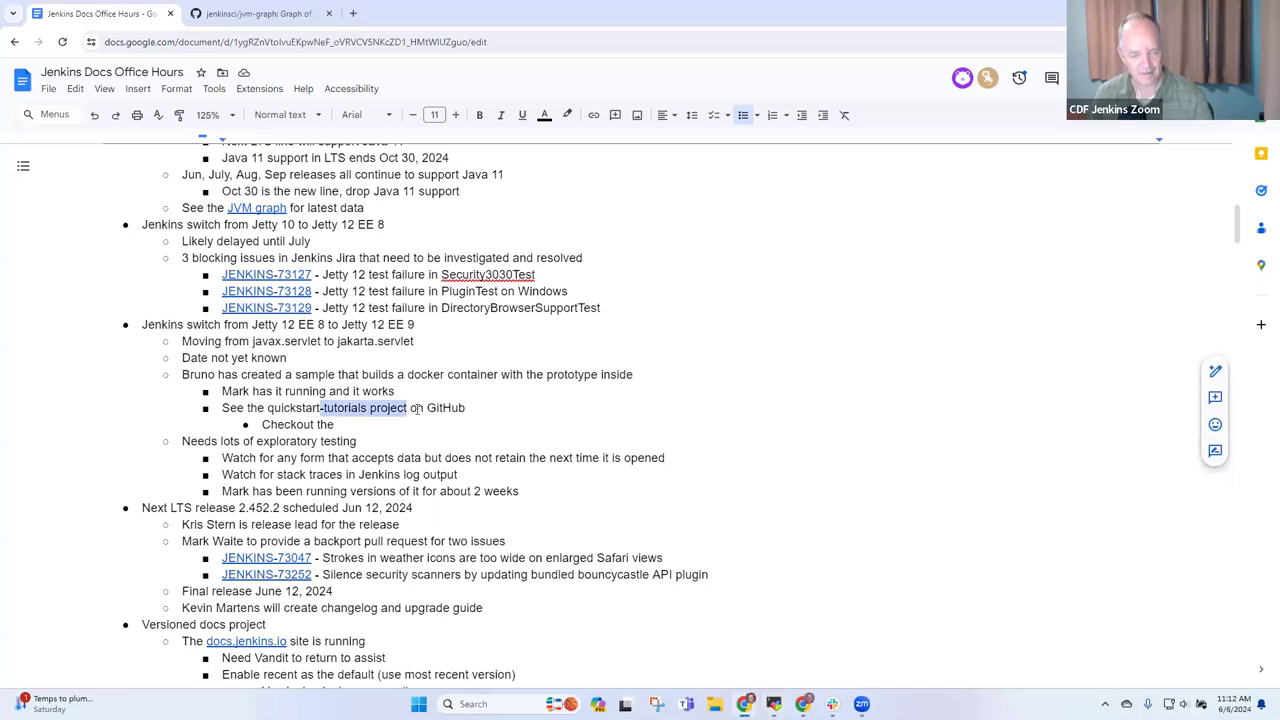
{"action": "key", "text": "ctrl+k"}
{"action": "key", "text": "ctrl+v"}
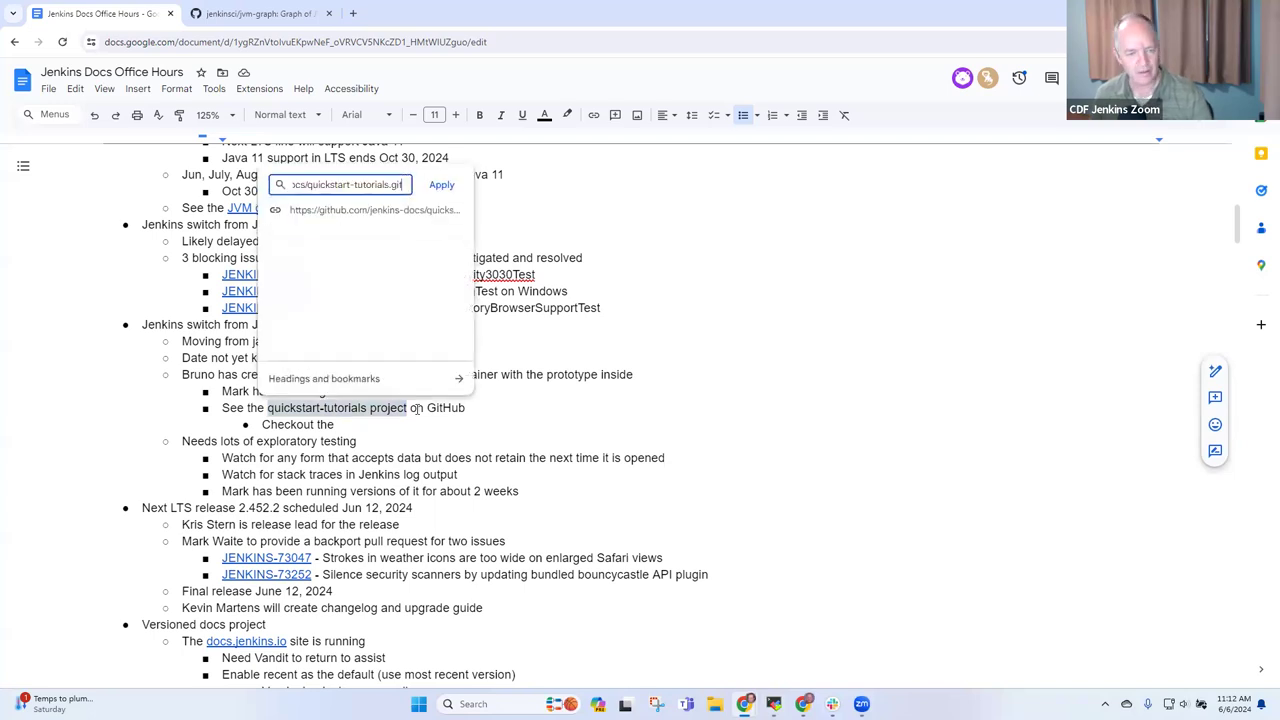
{"action": "key", "text": "Return"}
{"action": "key", "text": "Down"}
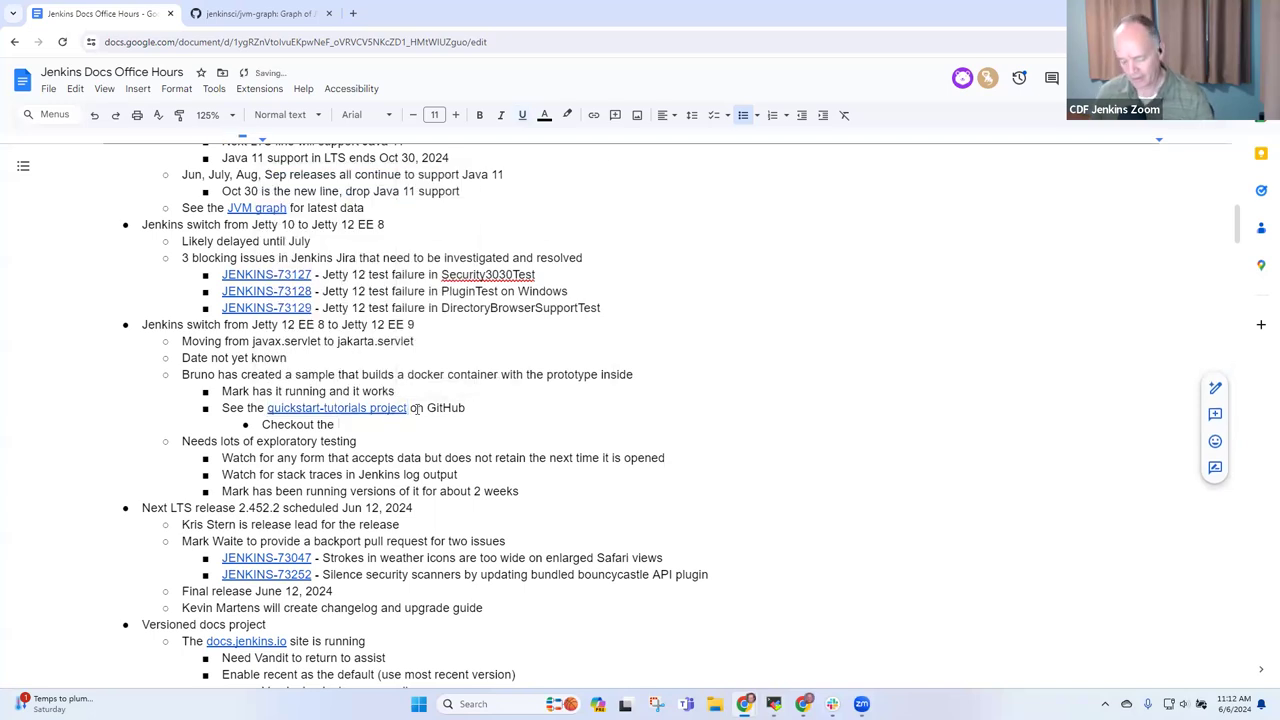
{"action": "type", "text": "spring-securit"}
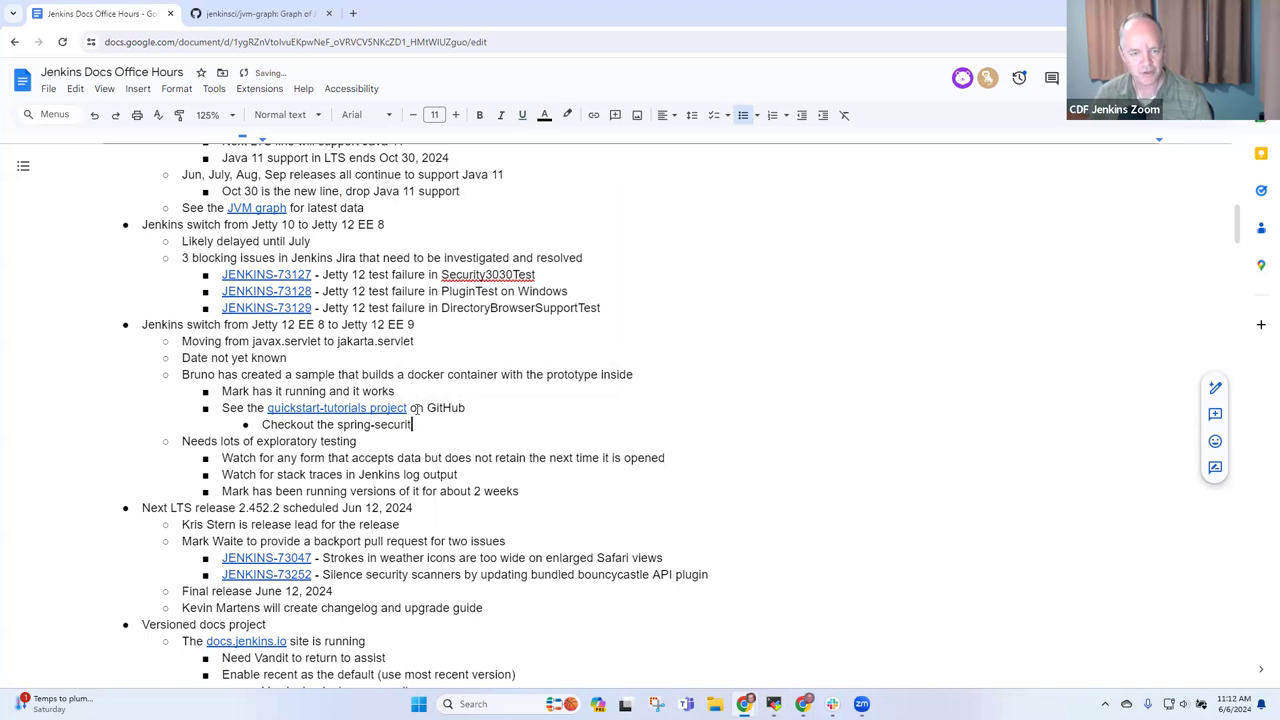
{"action": "type", "text": "y branch"}
Step: Add a point 'Mark built his own with' and paste the docker compose build command beneath it
{"action": "key", "text": "Return"}
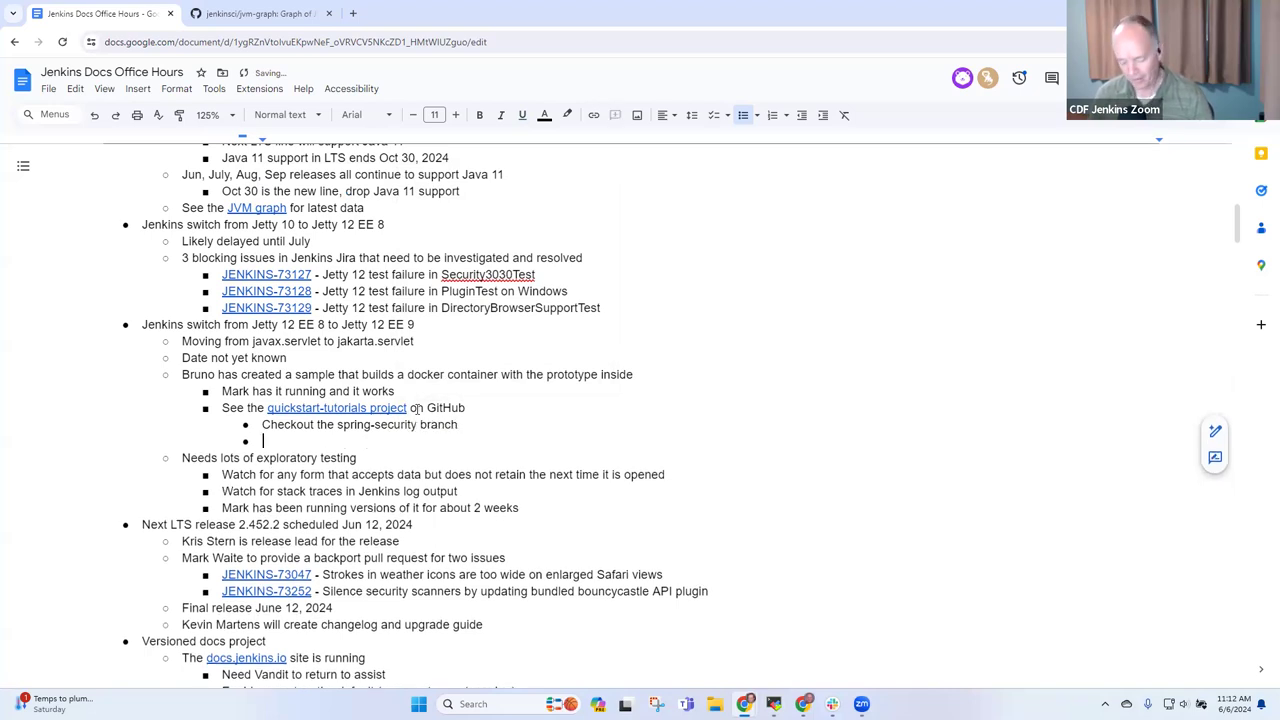
{"action": "type", "text": "Mark "}
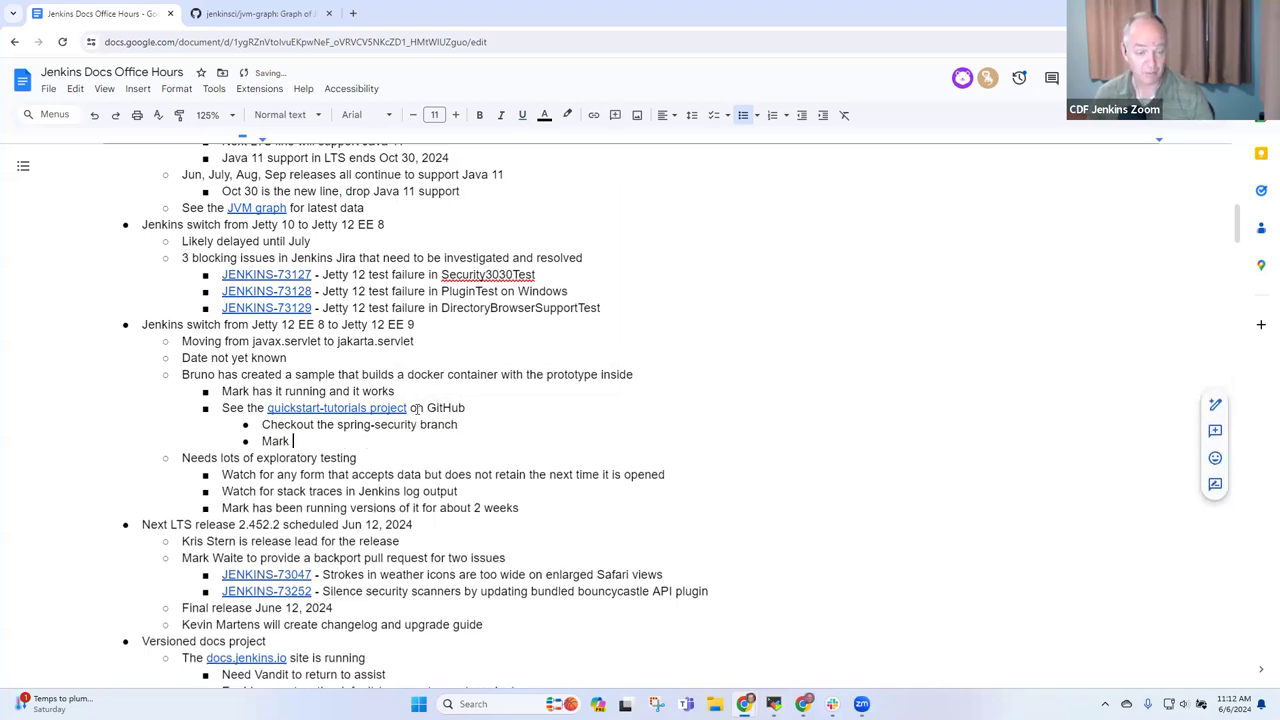
{"action": "type", "text": "built his "}
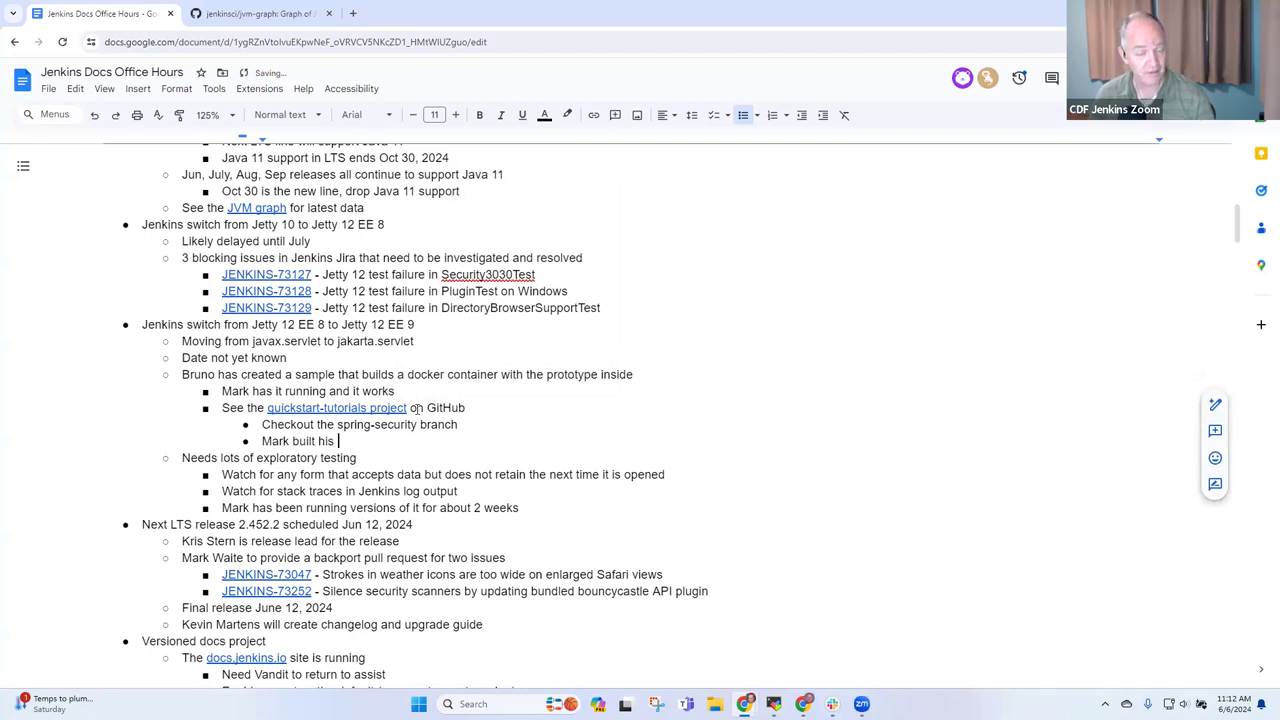
{"action": "type", "text": "own with"}
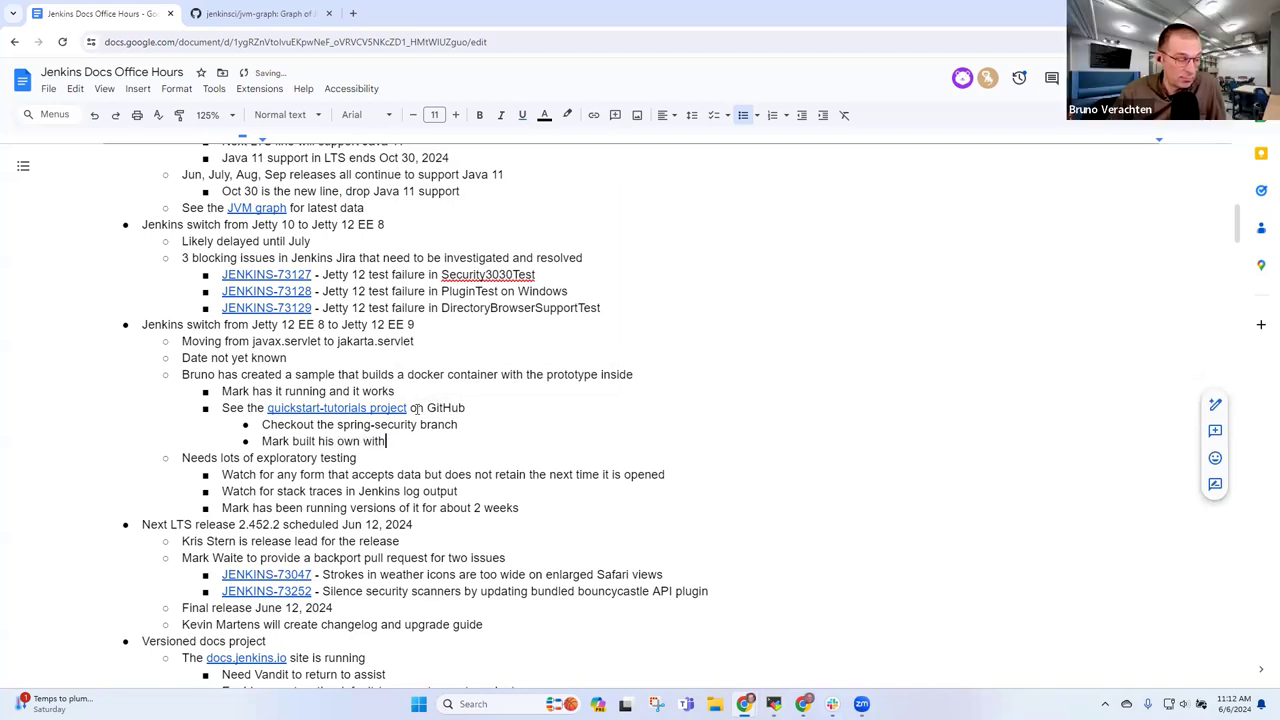
{"action": "key", "text": "Return"}
{"action": "key", "text": "Tab"}
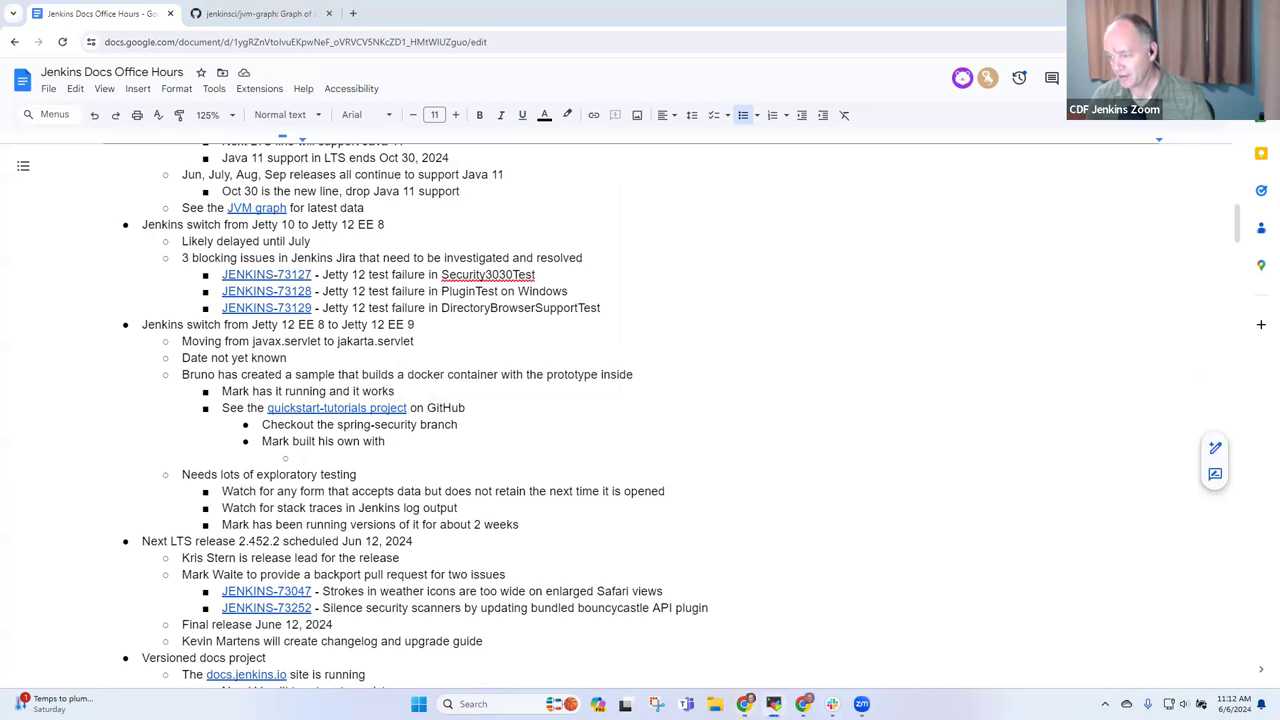
{"action": "left_click", "coordinate": [333, 457]}
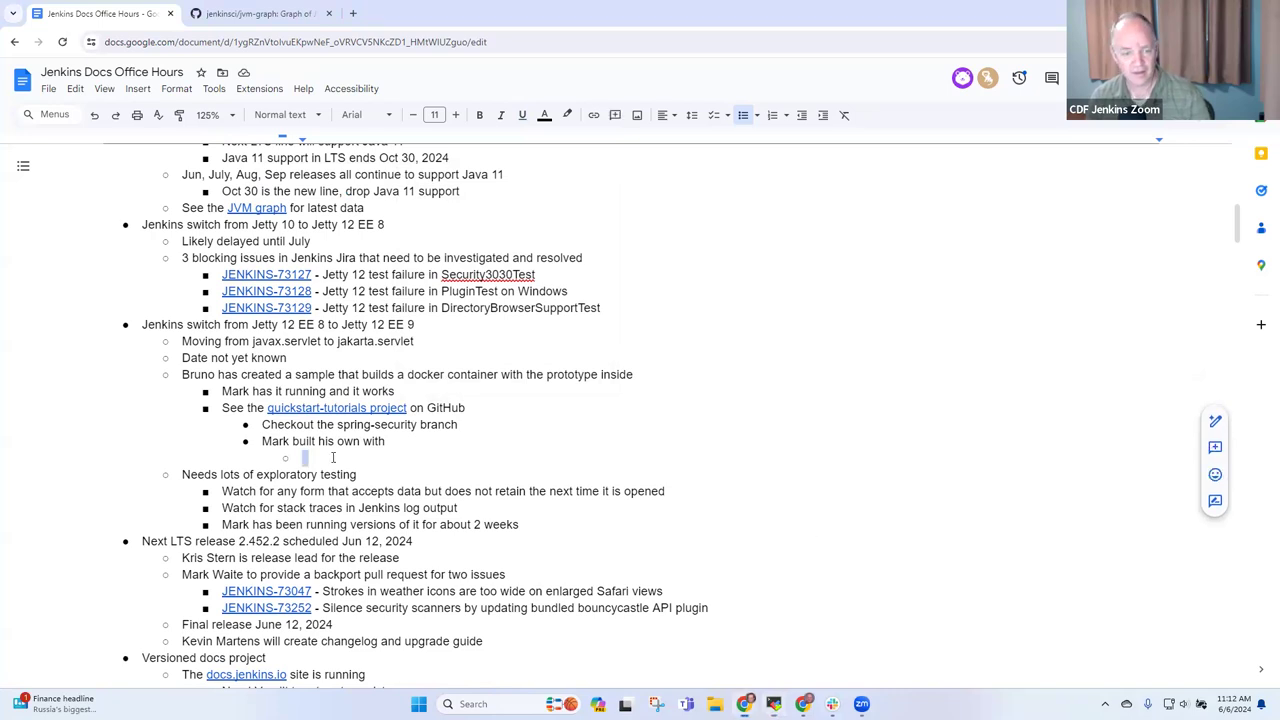
{"action": "type", "text": "docker compose -f build-docker-compose.yaml --profile maven up -d"}
Step: Add an outdented point 'Can use already built version with' followed by an indented empty line
{"action": "key", "text": "Return"}
{"action": "key", "text": "shift+Tab"}
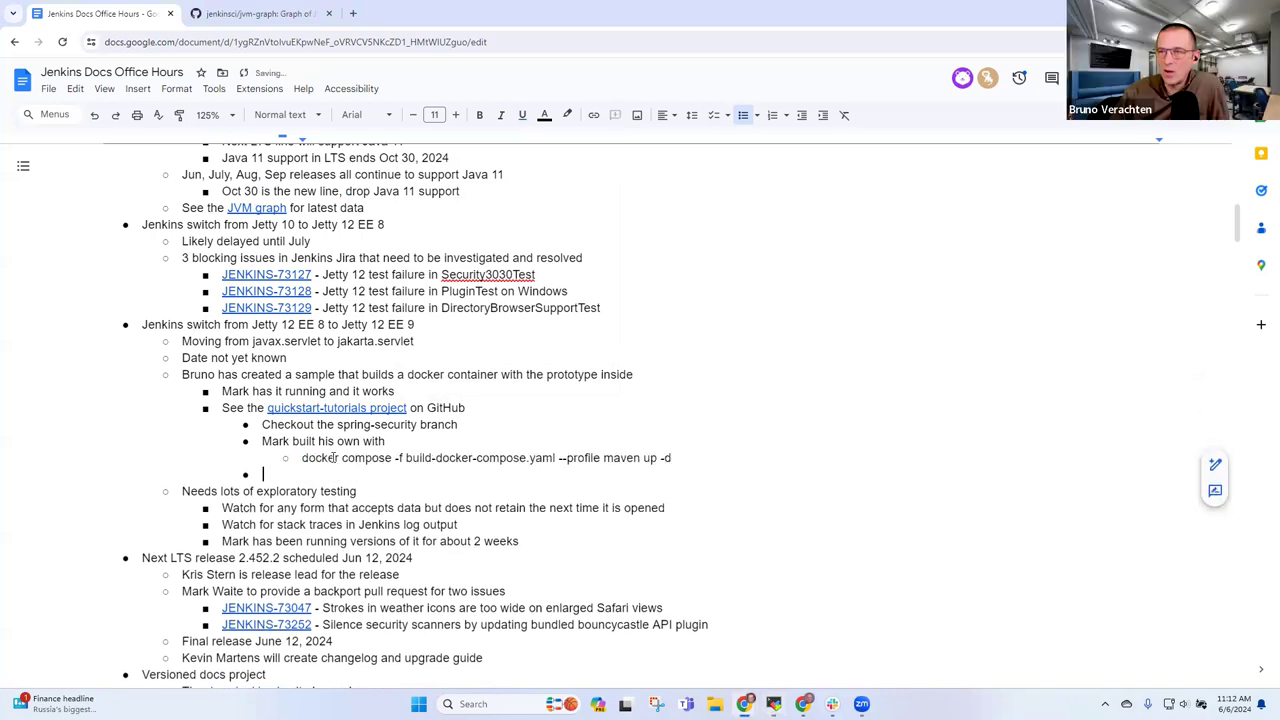
{"action": "type", "text": "Can "}
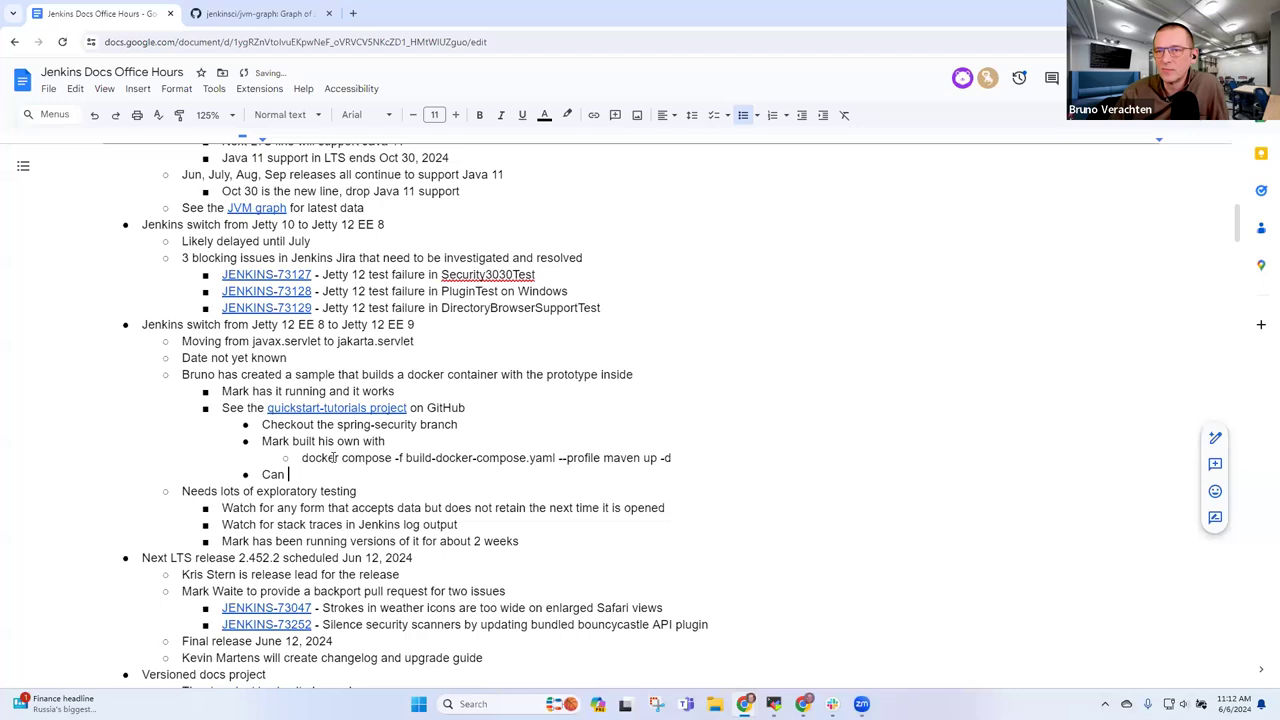
{"action": "type", "text": "use already buil"}
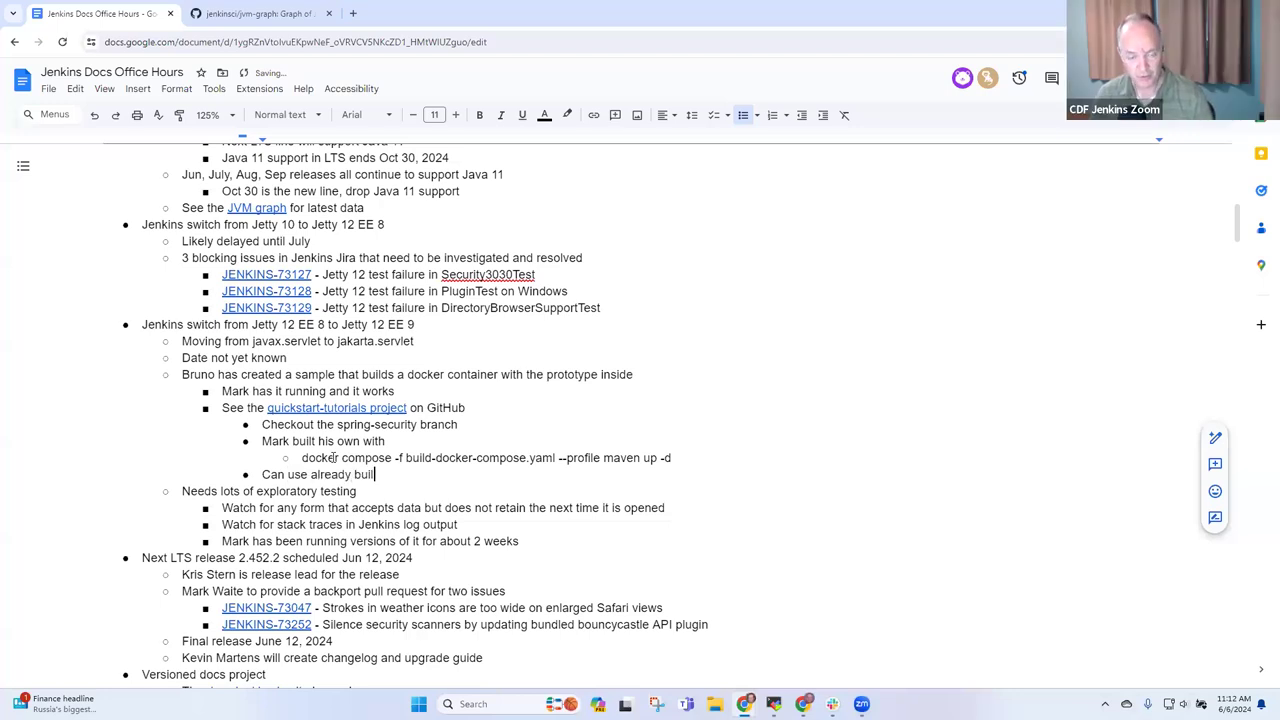
{"action": "type", "text": "t version with"}
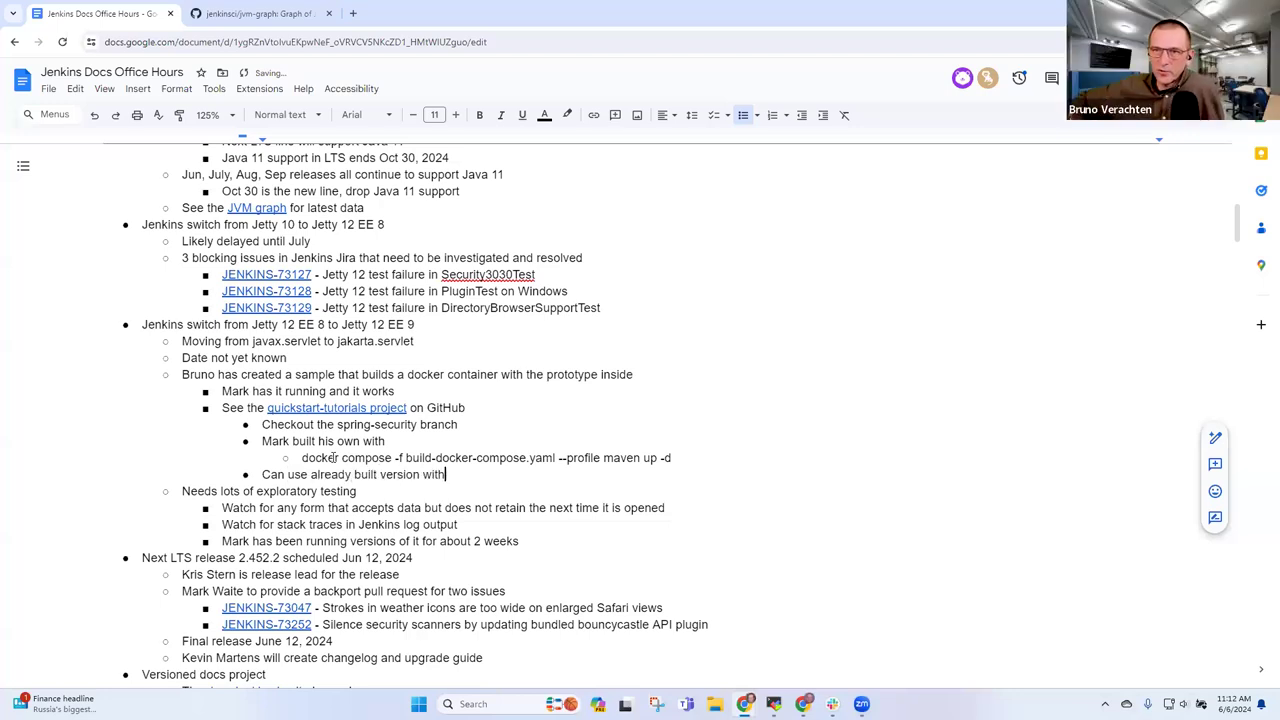
{"action": "key", "text": "Return"}
{"action": "key", "text": "Tab"}
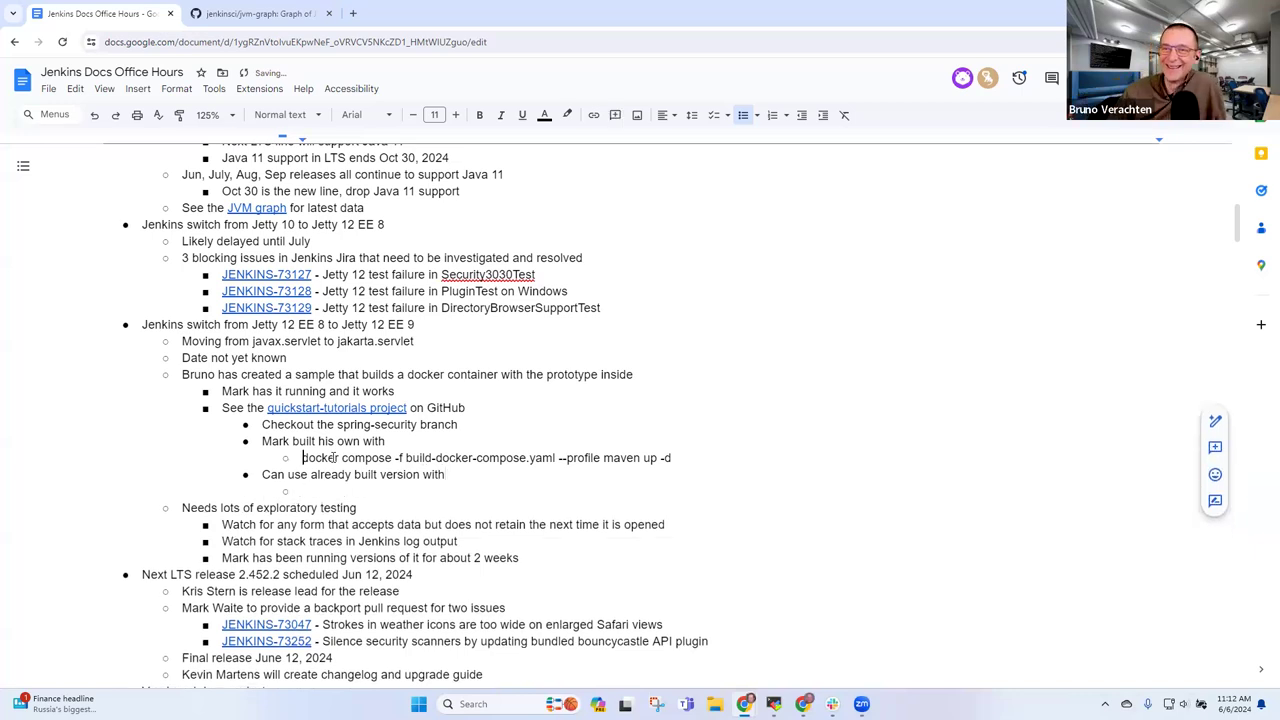
Step: Copy the docker compose command there and remove its -f build-docker-compose.yaml option
{"action": "triple_click", "coordinate": [335, 457]}
{"action": "key", "text": "ctrl+c"}
{"action": "key", "text": "Down"}
{"action": "key", "text": "Down"}
{"action": "key", "text": "ctrl+v"}
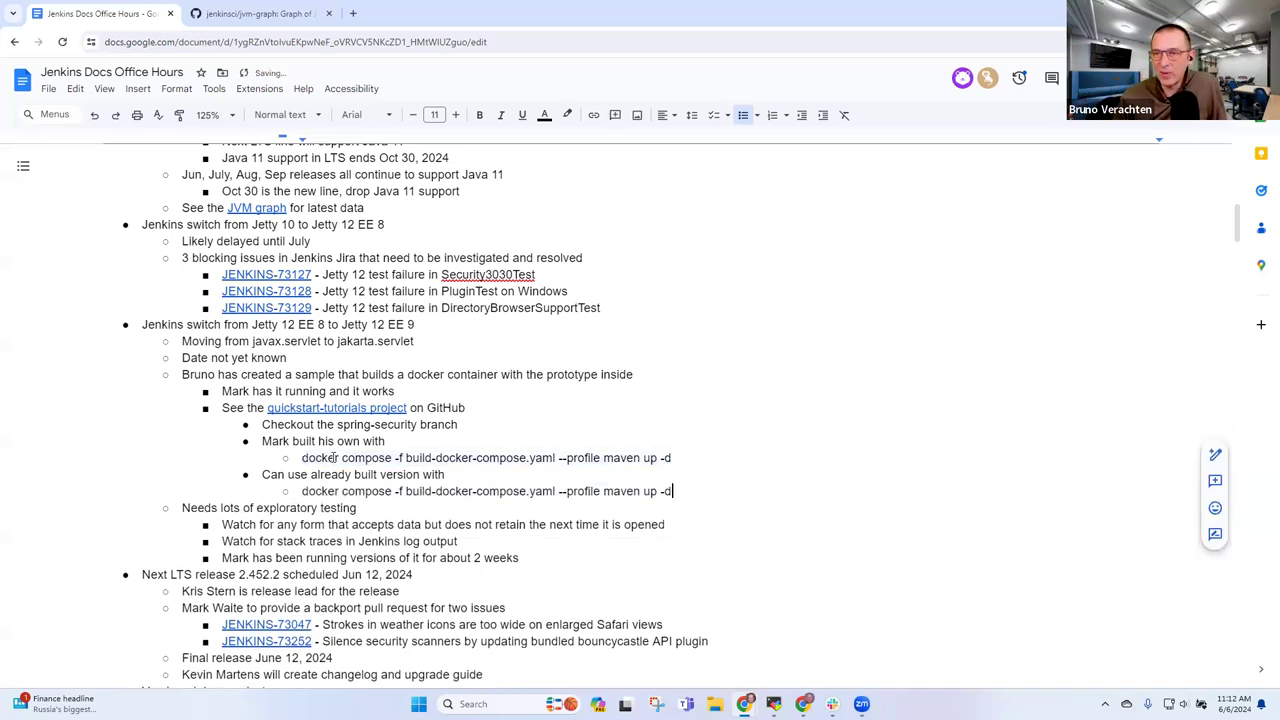
{"action": "key", "text": "Left"}
{"action": "key", "text": "Left"}
{"action": "key", "text": "ctrl+Right"}
{"action": "key", "text": "ctrl+shift+Left"}
{"action": "key", "text": "ctrl+shift+Left"}
{"action": "key", "text": "ctrl+shift+Left"}
{"action": "key", "text": "ctrl+shift+Left"}
{"action": "key", "text": "ctrl+shift+Left"}
{"action": "key", "text": "ctrl+shift+Left"}
{"action": "key", "text": "ctrl+shift+Left"}
{"action": "key", "text": "ctrl+shift+Left"}
{"action": "key", "text": "ctrl+shift+Left"}
{"action": "key", "text": "BackSpace"}
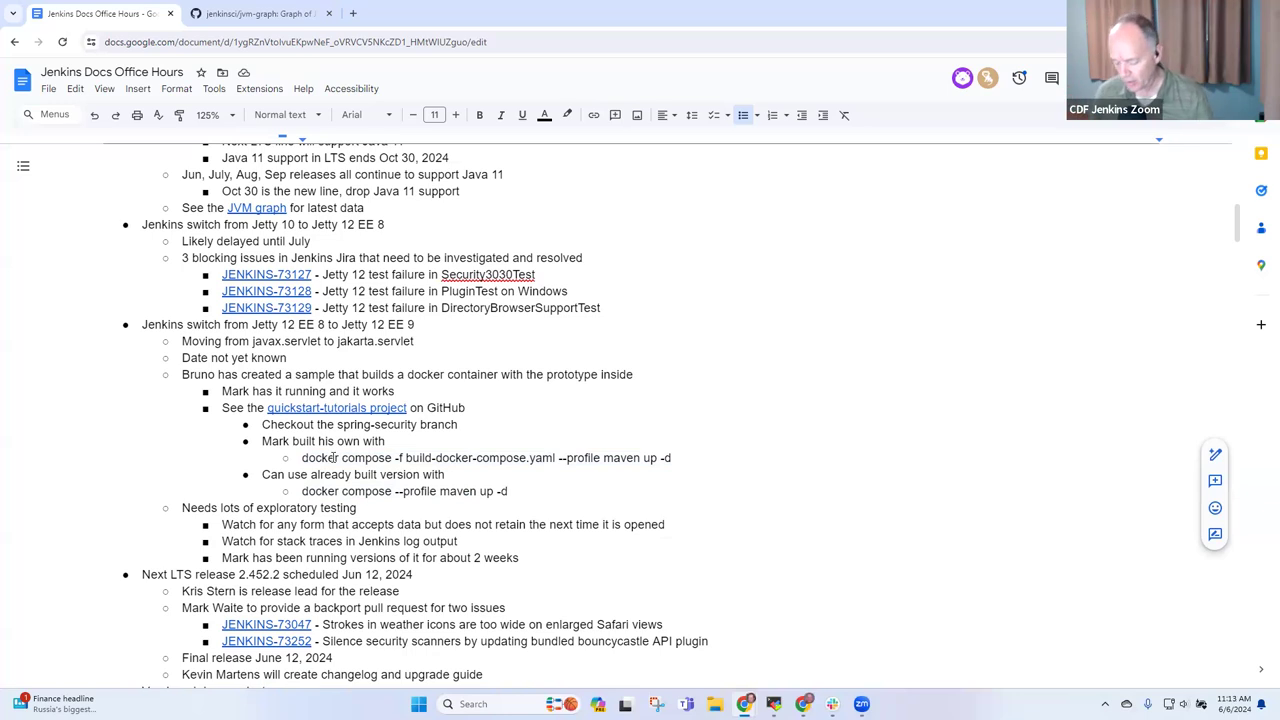
Step: Start an outdented point 'Don't forget to remove the' and copy the shortened docker compose command
{"action": "key", "text": "Return"}
{"action": "key", "text": "shift+Tab"}
{"action": "type", "text": "Don't forget to re"}
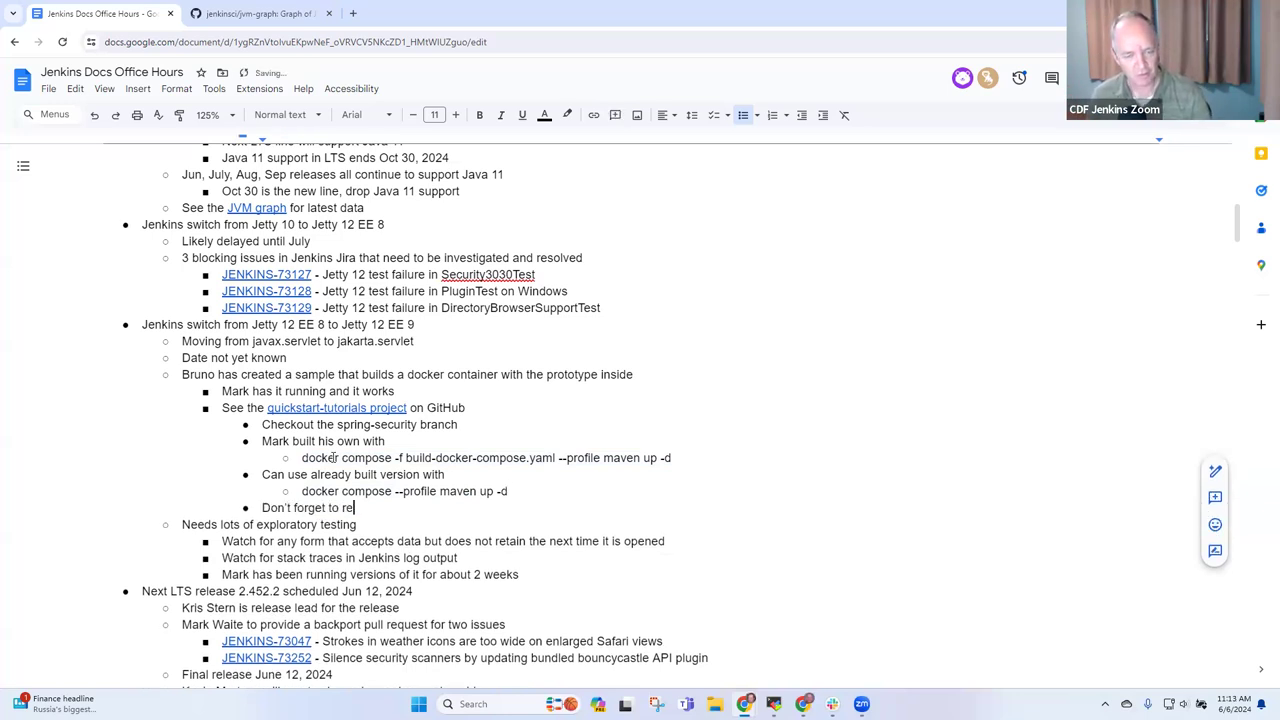
{"action": "type", "text": "move the"}
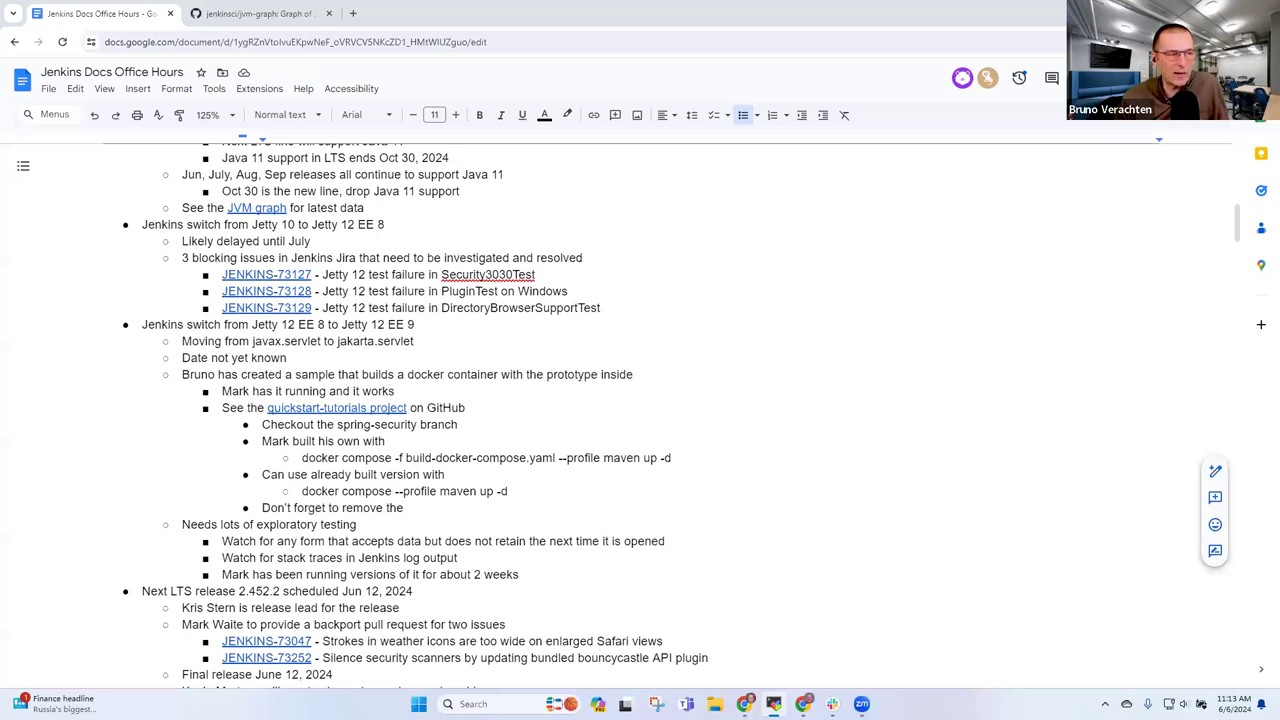
{"action": "left_click", "coordinate": [597, 484]}
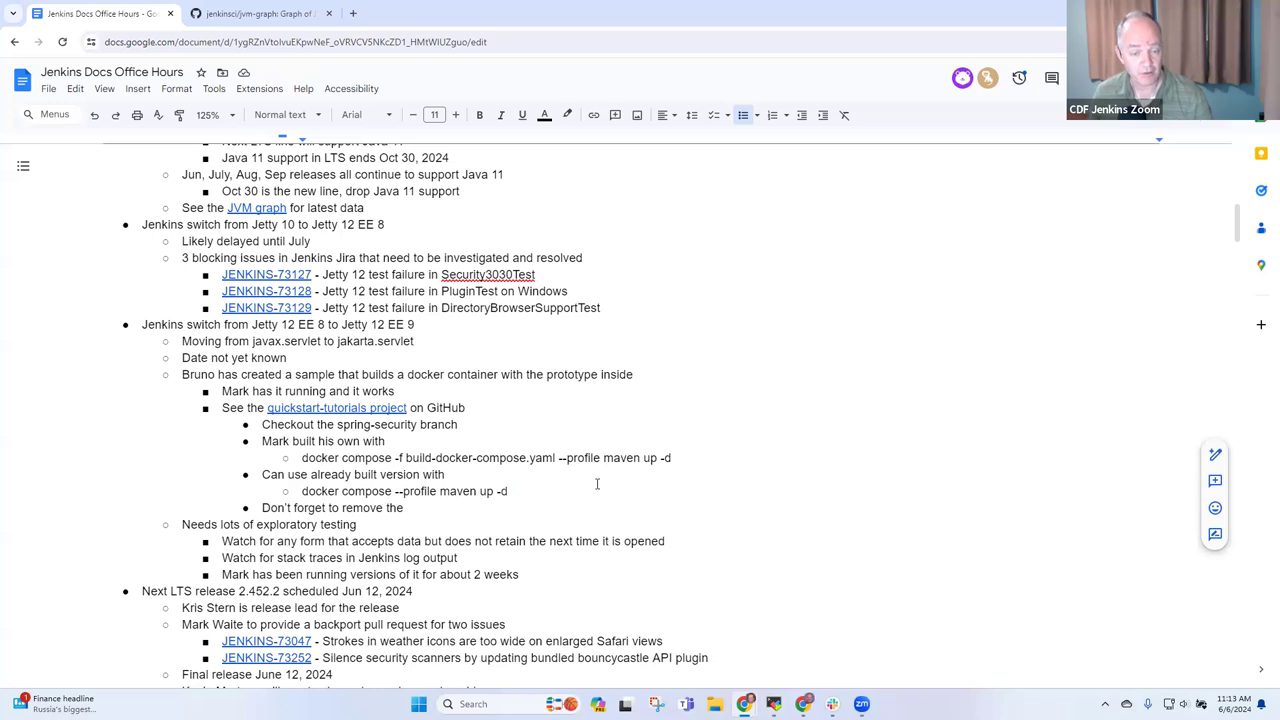
{"action": "key", "text": "shift+End"}
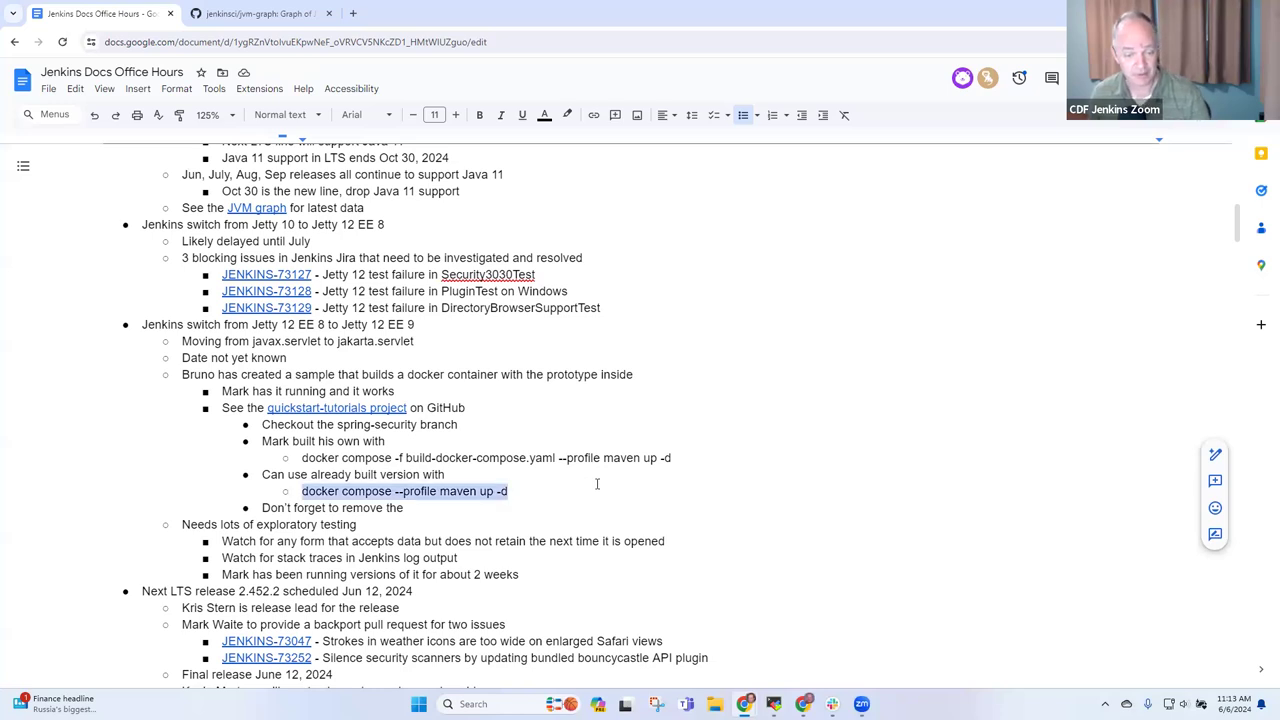
{"action": "key", "text": "End"}
Step: Add an outdented point reading 'Stop the experiment with'
{"action": "key", "text": "Return"}
{"action": "key", "text": "shift+Tab"}
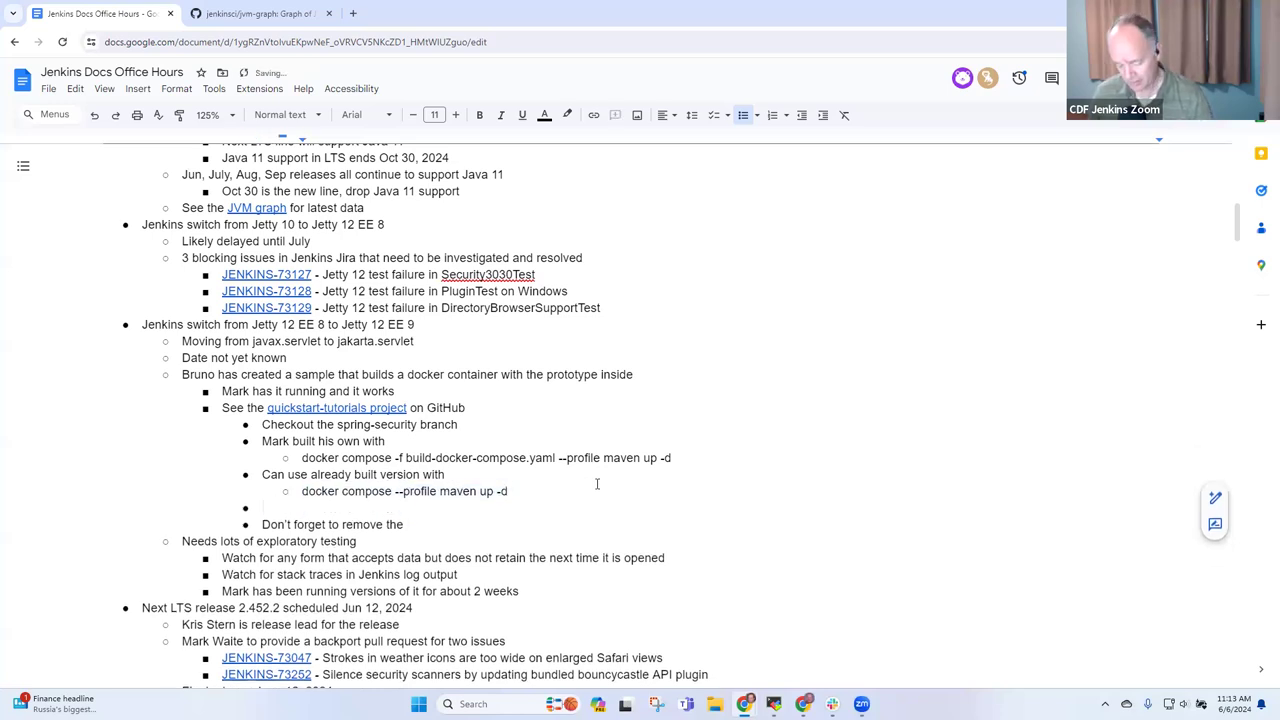
{"action": "type", "text": "Stop the e"}
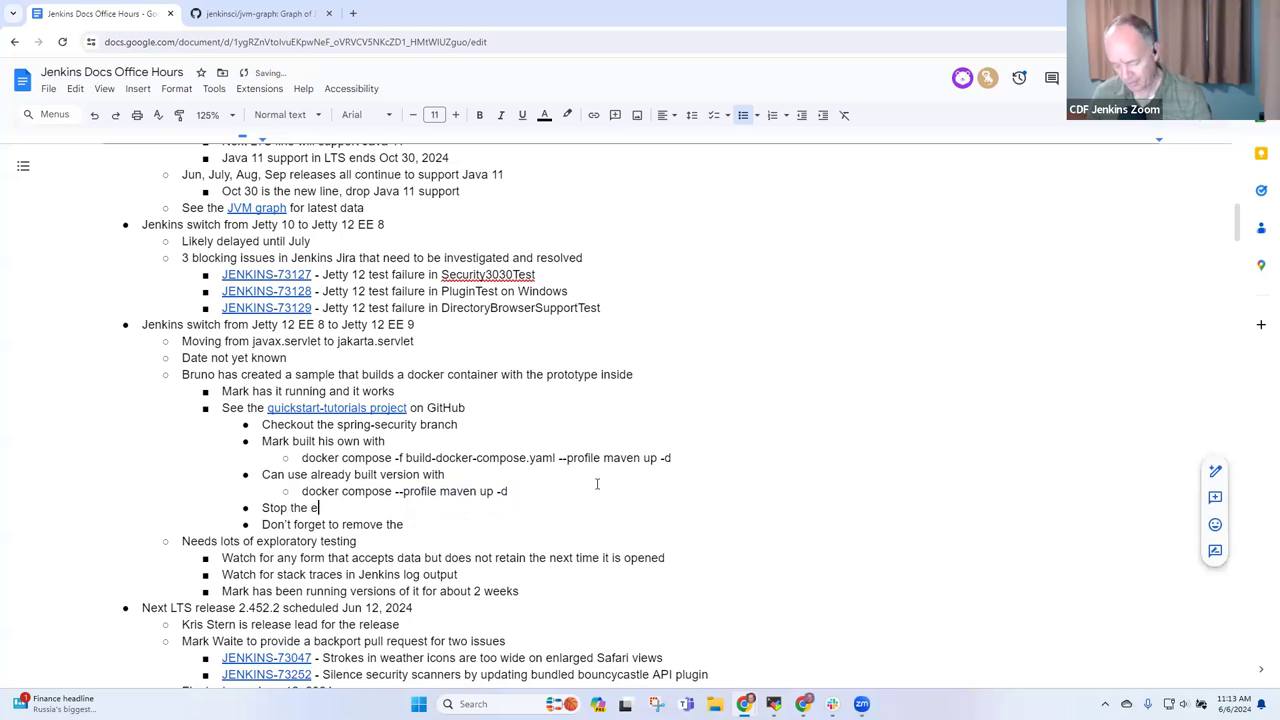
{"action": "type", "text": "xperiment"}
{"action": "key", "text": "BackSpace"}
{"action": "key", "text": "BackSpace"}
{"action": "key", "text": "BackSpace"}
{"action": "key", "text": "BackSpace"}
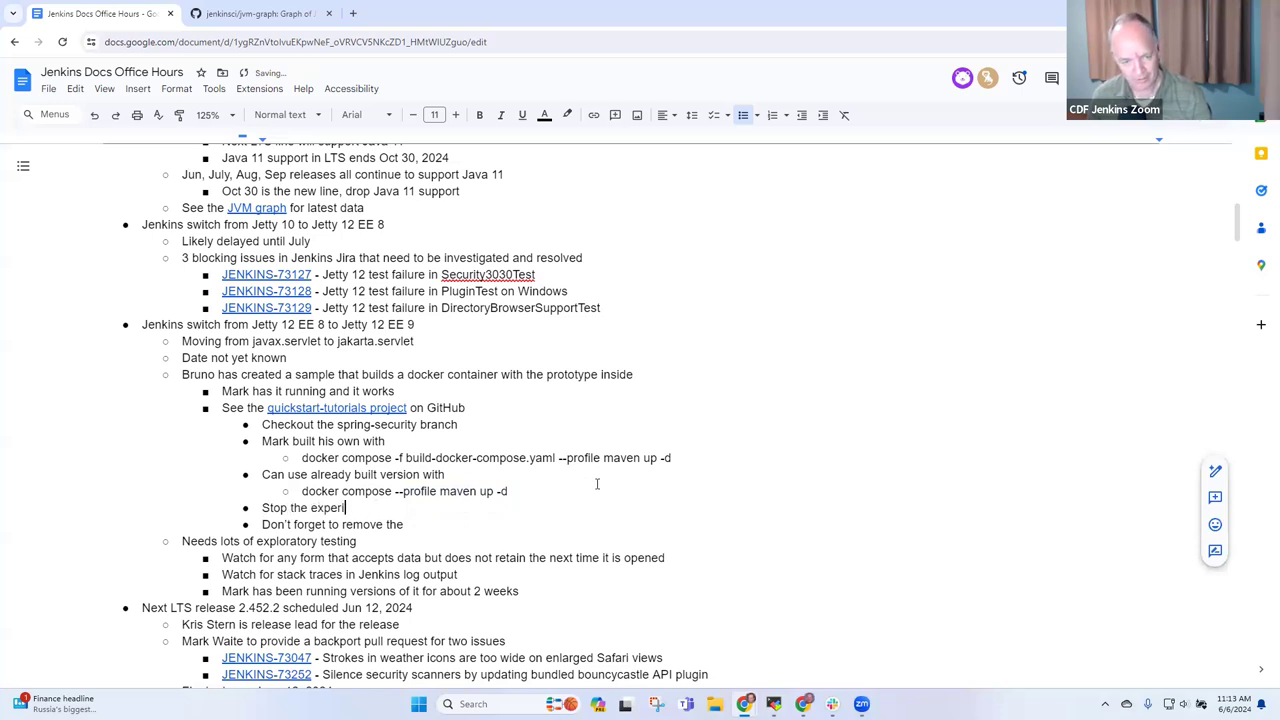
{"action": "type", "text": "ment with"}
Step: Paste the docker compose command beneath it with 'up -d' changed to 'down'
{"action": "key", "text": "Return"}
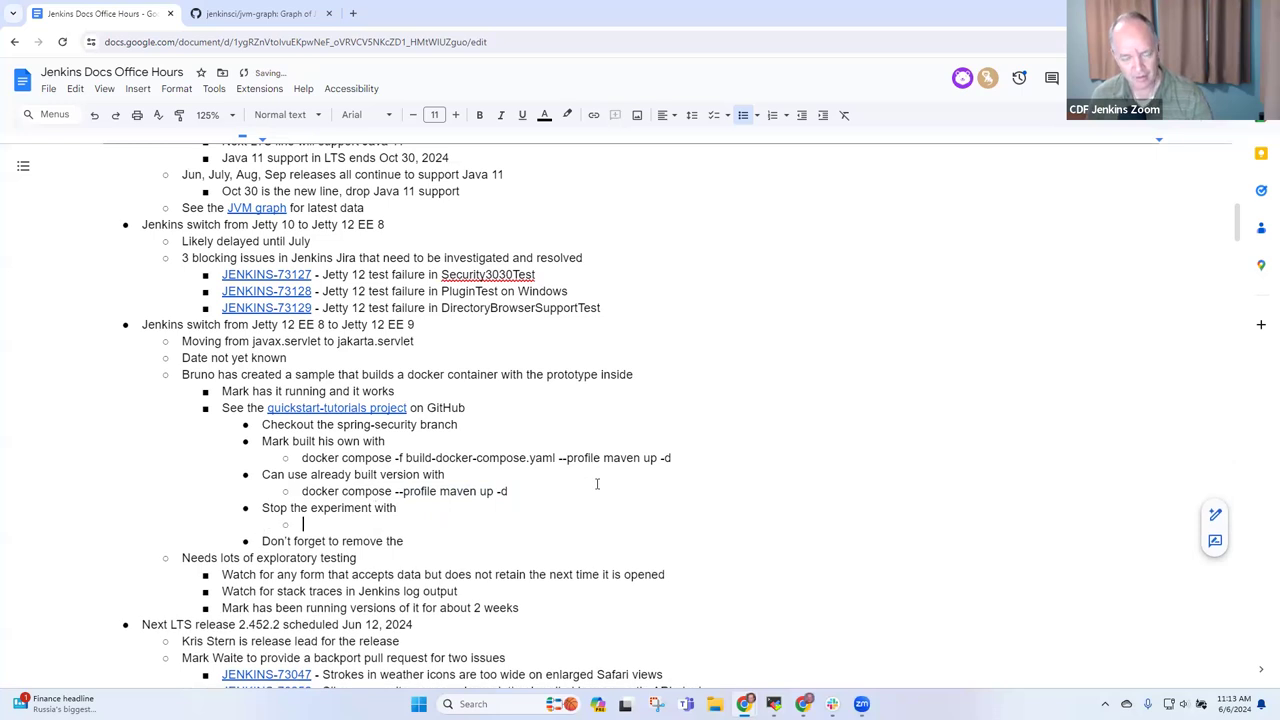
{"action": "key", "text": "ctrl+v"}
{"action": "key", "text": "Left"}
{"action": "key", "text": "Left"}
{"action": "key", "text": "Left"}
{"action": "key", "text": "ctrl+shift+Left"}
{"action": "key", "text": "shift+Right"}
{"action": "key", "text": "shift+Right"}
{"action": "key", "text": "shift+Right"}
{"action": "type", "text": "down"}
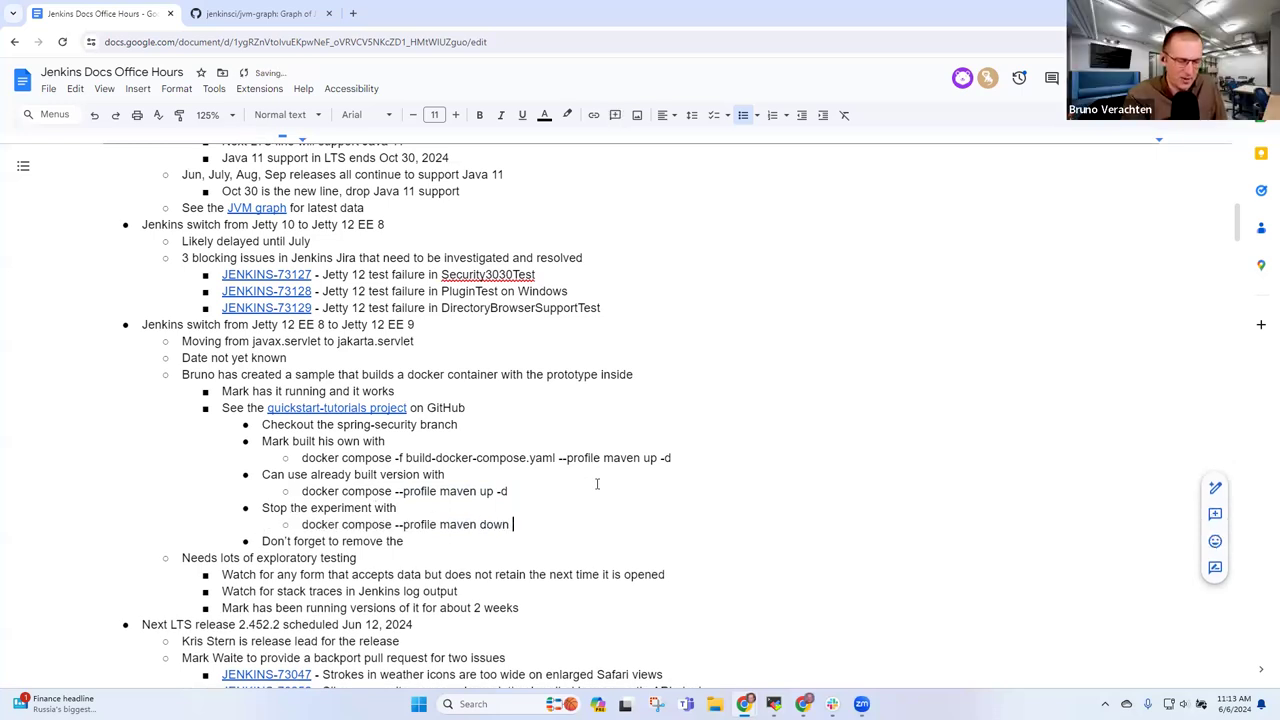
{"action": "key", "text": "BackSpace"}
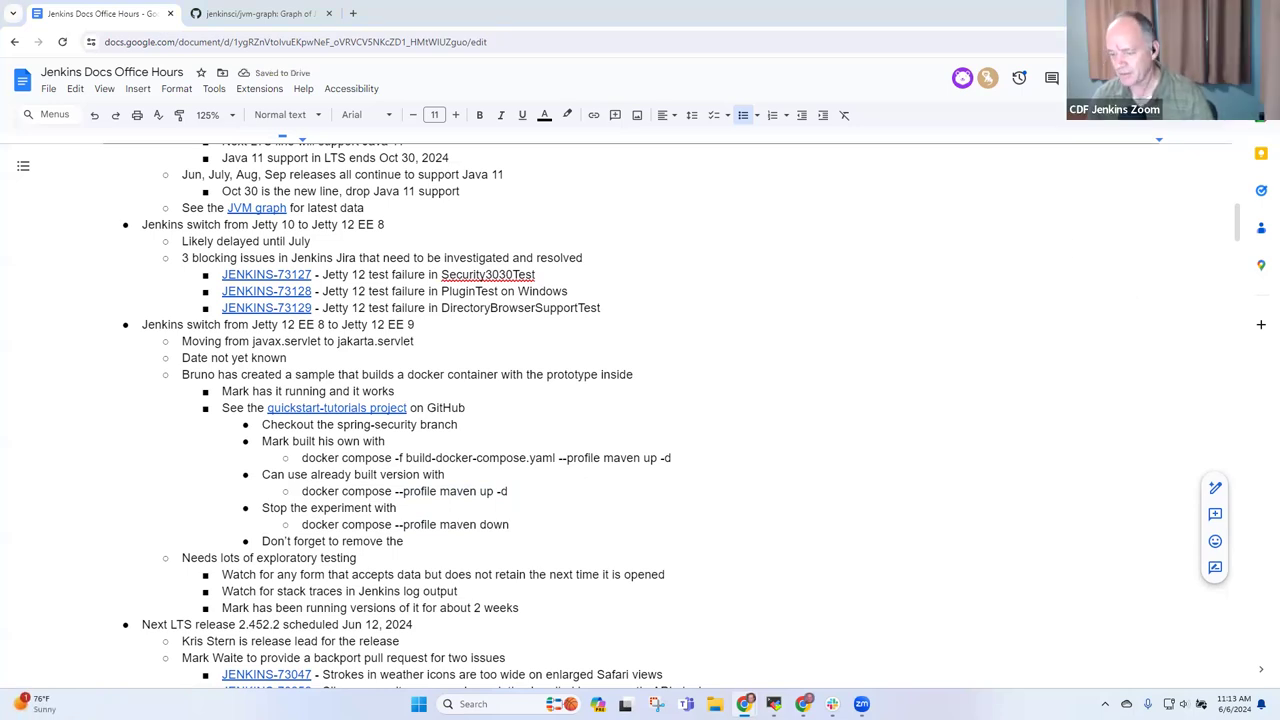
Step: Glance at the spring-security branch on GitHub, then append '-v --remove-orphans' to the stop command
{"action": "left_click", "coordinate": [337, 407]}
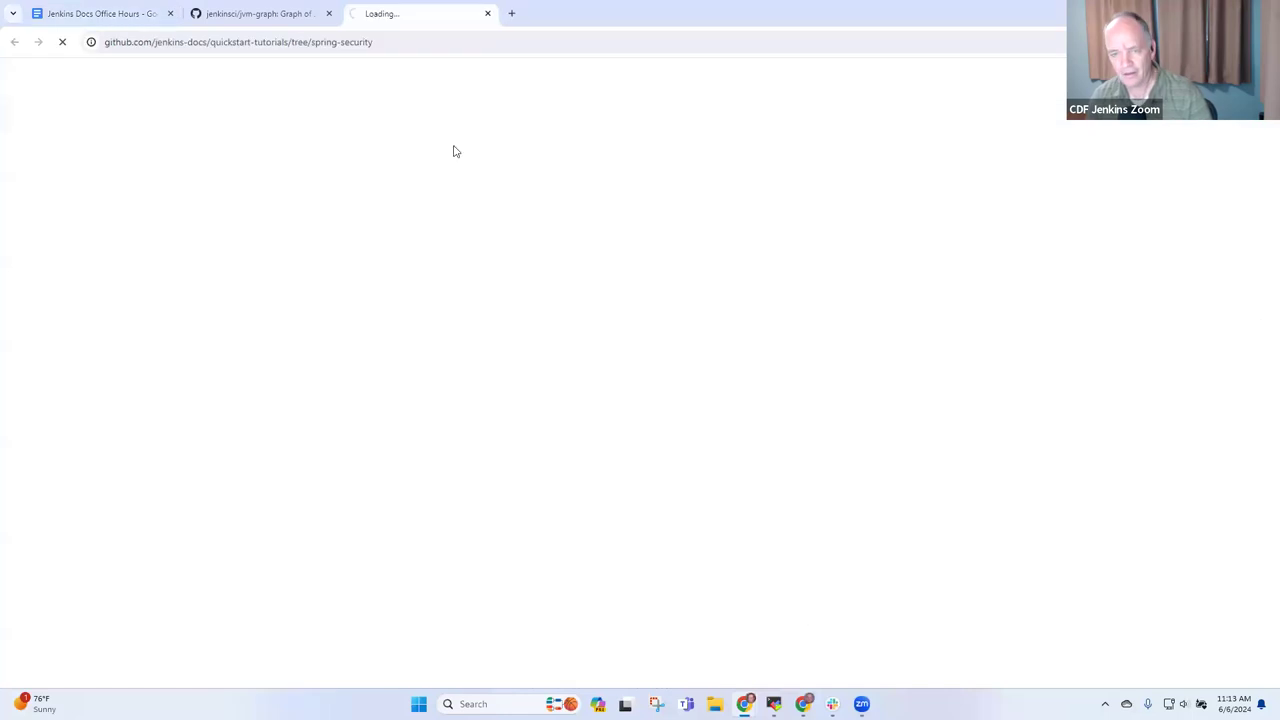
{"action": "left_click", "coordinate": [487, 13]}
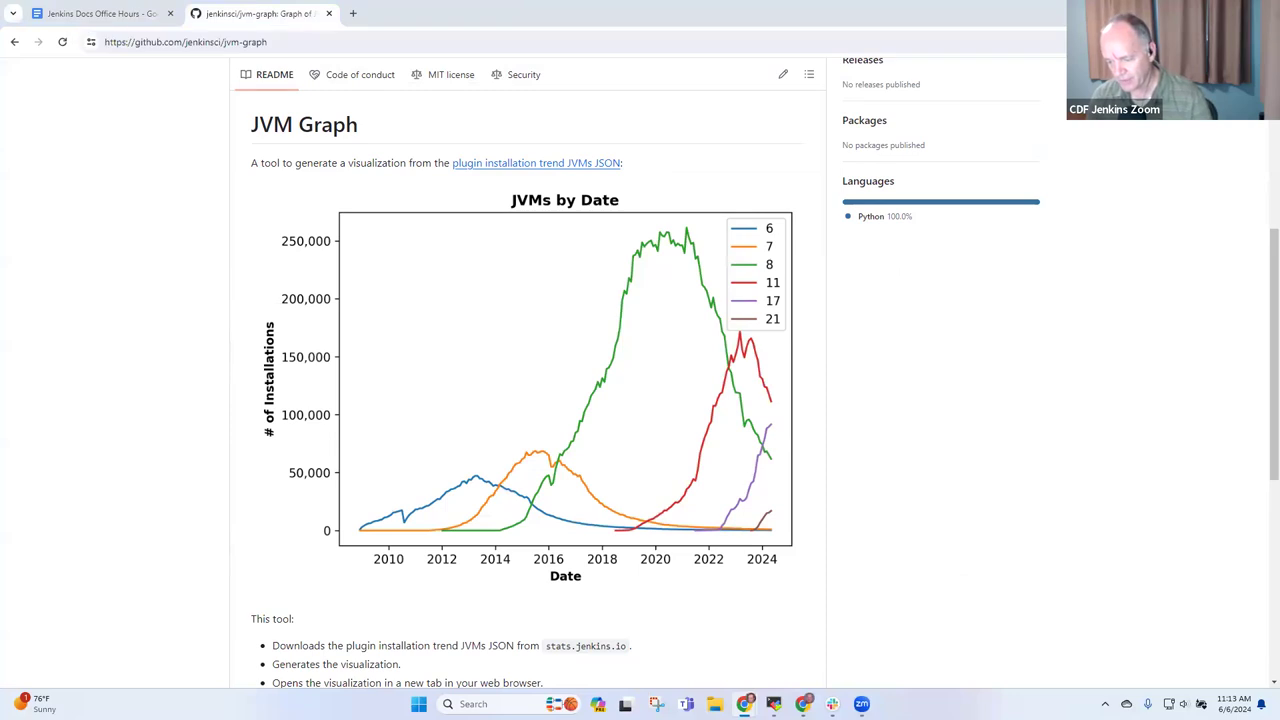
{"action": "left_click", "coordinate": [106, 13]}
{"action": "type", "text": "-v --remove-orphans"}
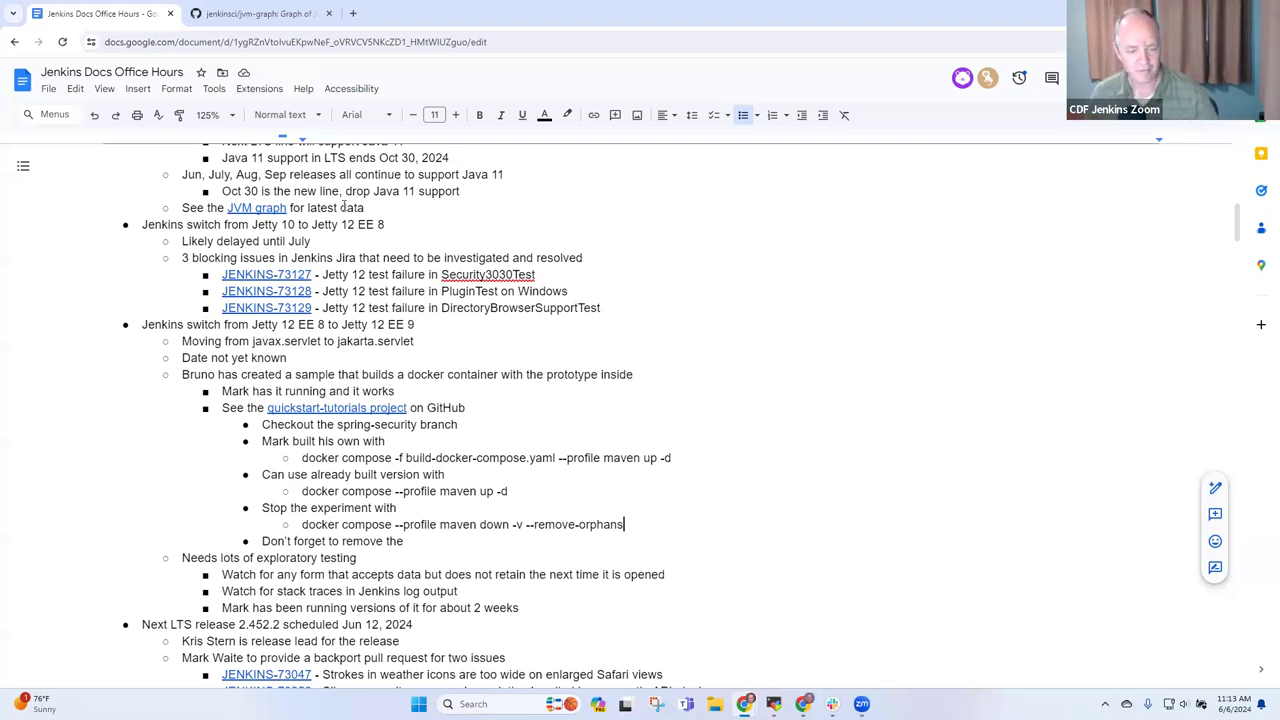
Step: Delete the unfinished 'Don't forget to remove the' line along with its bullet
{"action": "left_click", "coordinate": [420, 541]}
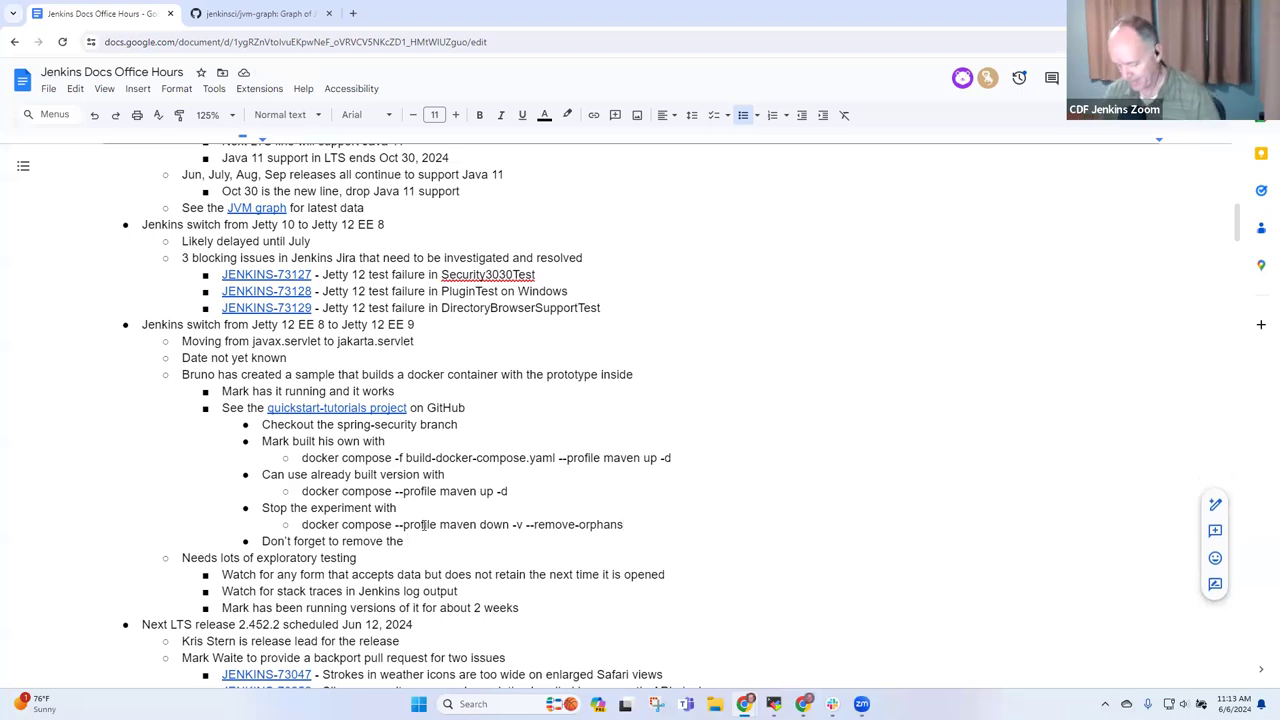
{"action": "key", "text": "shift+Home"}
{"action": "key", "text": "BackSpace"}
{"action": "key", "text": "BackSpace"}
{"action": "key", "text": "BackSpace"}
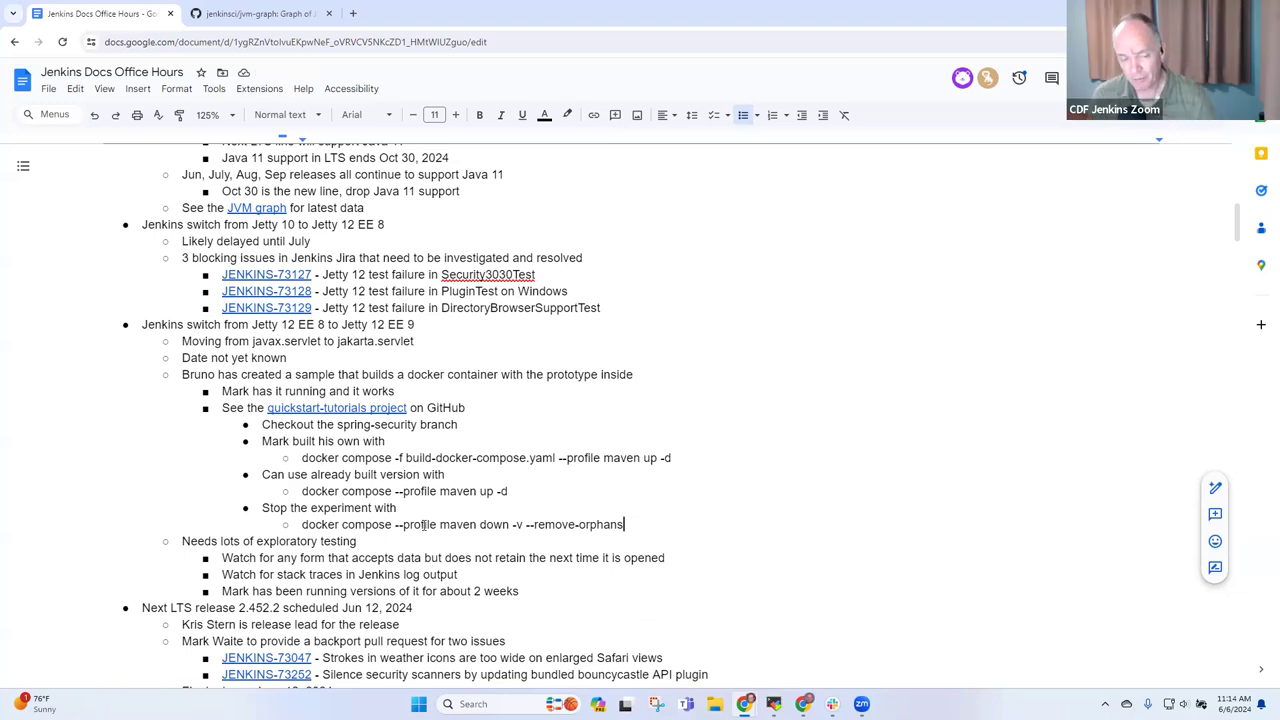
Step: Step through the experiment notes, from the quickstart-tutorials line down to the release lead line
{"action": "key", "text": "Up"}
{"action": "key", "text": "Up"}
{"action": "key", "text": "Up"}
{"action": "key", "text": "Up"}
{"action": "key", "text": "Up"}
{"action": "key", "text": "Up"}
{"action": "key", "text": "Up"}
{"action": "key", "text": "Up"}
{"action": "key", "text": "Down"}
{"action": "key", "text": "End"}
{"action": "key", "text": "ctrl+shift+Left"}
{"action": "key", "text": "ctrl+shift+Left"}
{"action": "key", "text": "ctrl+shift+Left"}
{"action": "key", "text": "ctrl+shift+Left"}
{"action": "key", "text": "ctrl+shift+Left"}
{"action": "key", "text": "ctrl+shift+Left"}
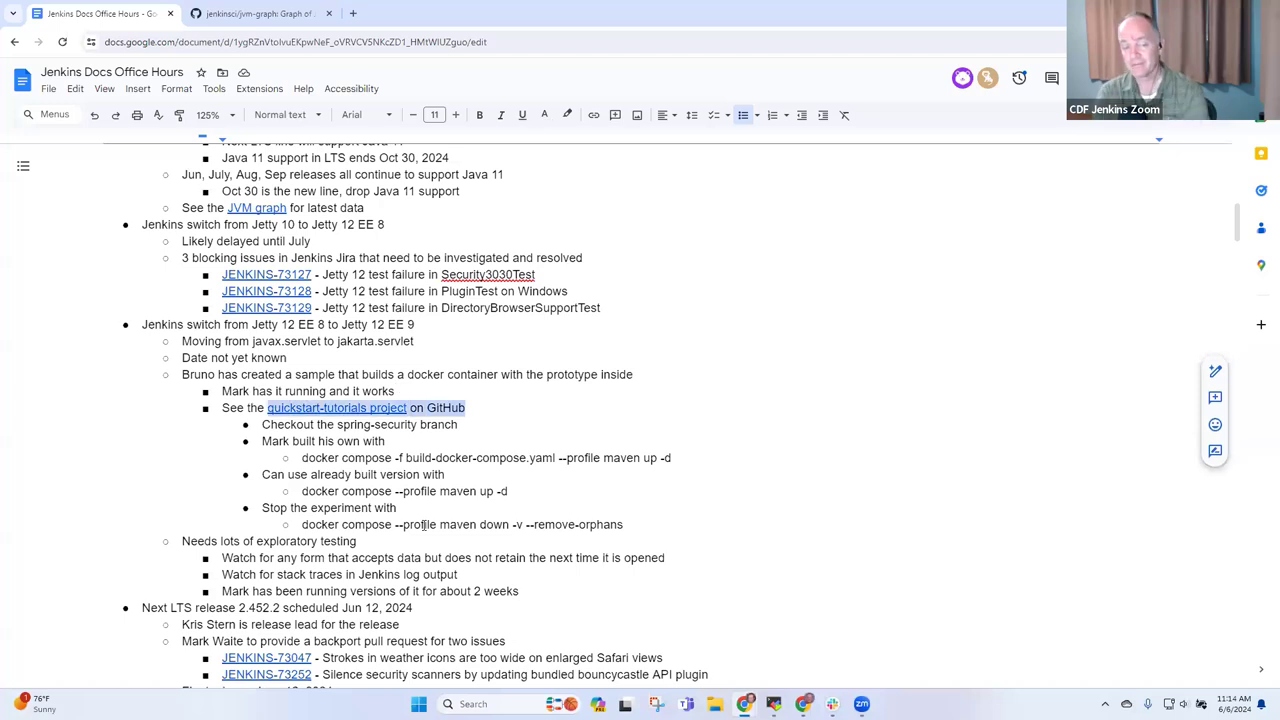
{"action": "key", "text": "Down"}
{"action": "key", "text": "Down"}
{"action": "key", "text": "Down"}
{"action": "key", "text": "Down"}
{"action": "key", "text": "Down"}
{"action": "key", "text": "Down"}
{"action": "key", "text": "End"}
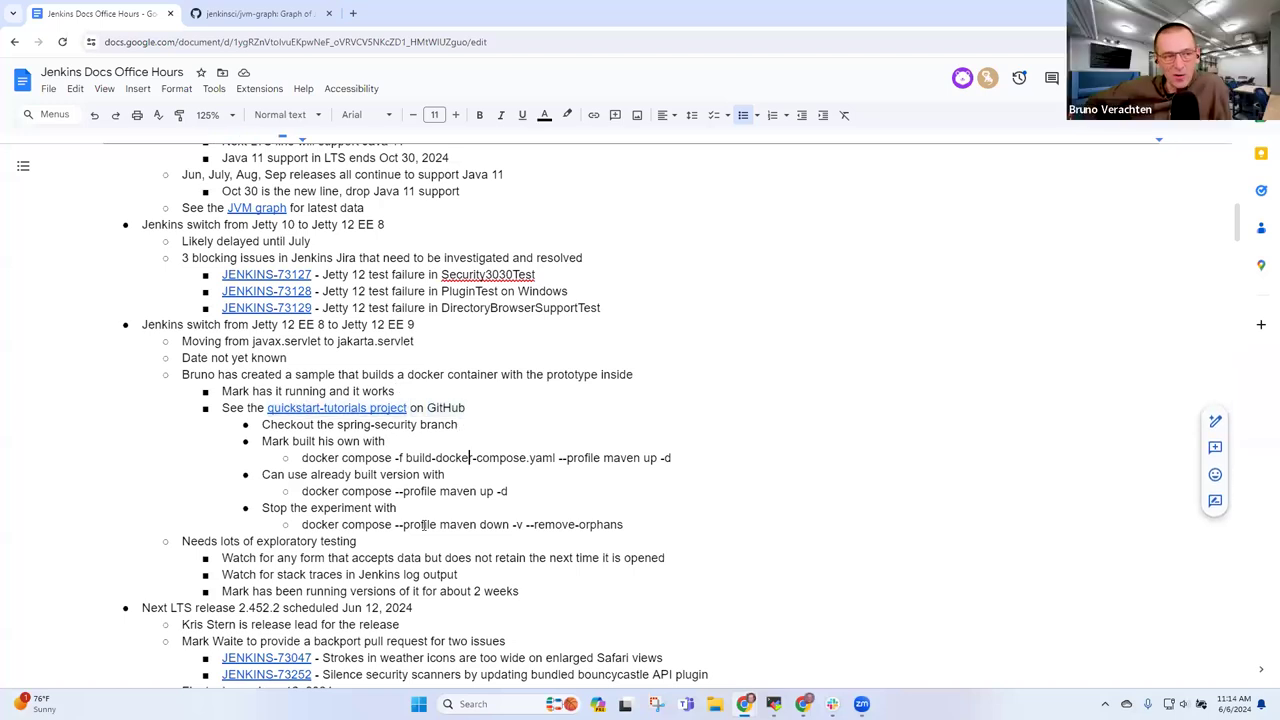
{"action": "key", "text": "Down"}
{"action": "key", "text": "End"}
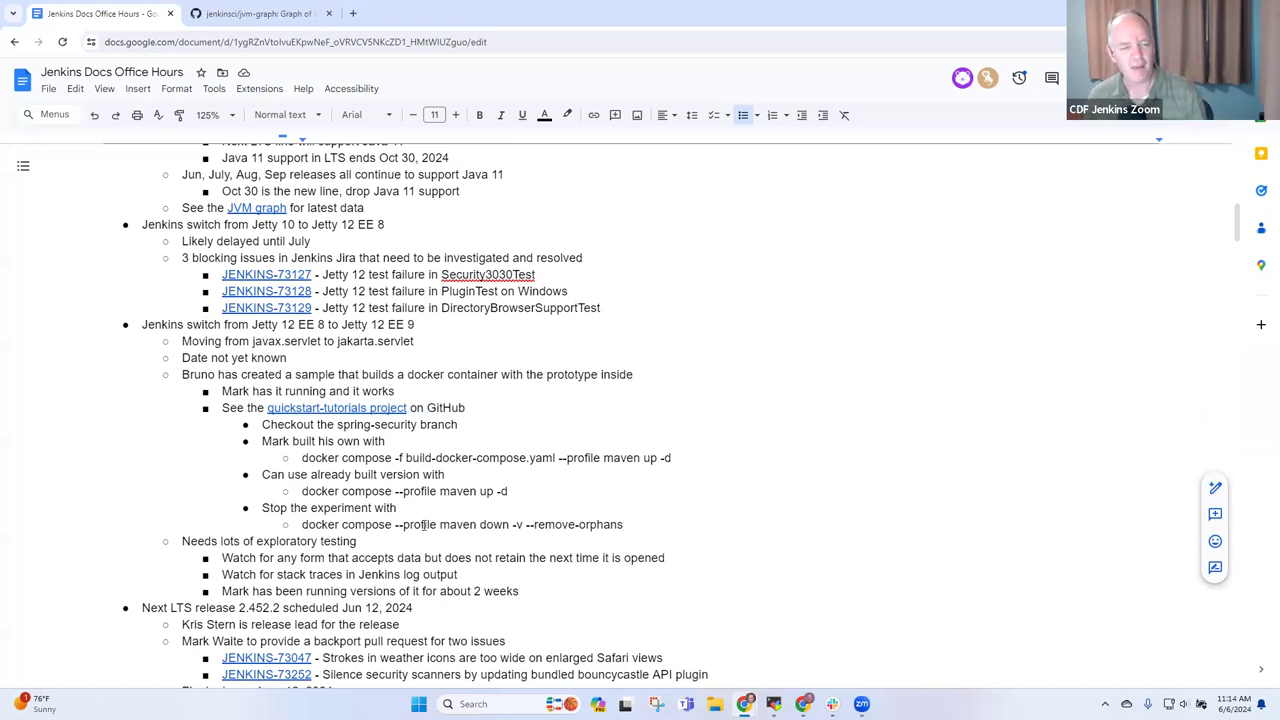
{"action": "key", "text": "Down"}
{"action": "key", "text": "Down"}
{"action": "key", "text": "Down"}
{"action": "key", "text": "Down"}
{"action": "key", "text": "Down"}
{"action": "key", "text": "Down"}
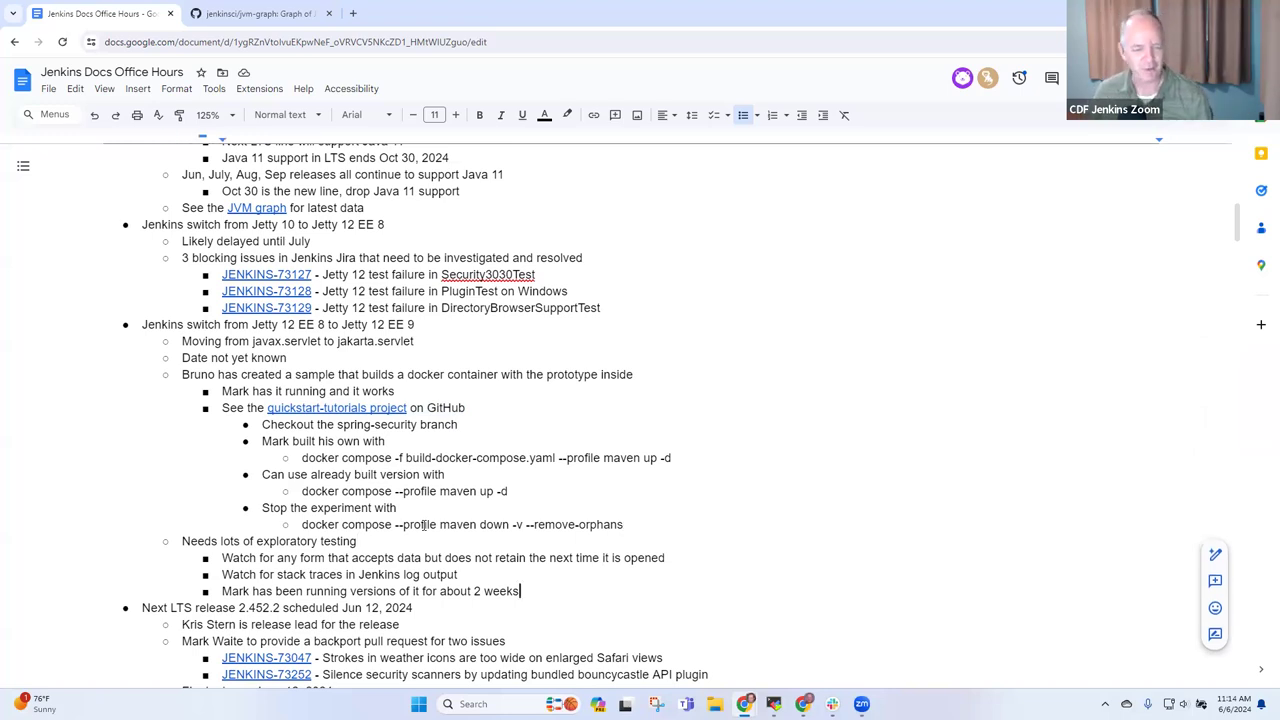
Step: Open a new outdented bullet below the last Jetty 12 EE 9 testing note
{"action": "scroll", "coordinate": [424, 524], "scroll_direction": "down", "scroll_amount": 1}
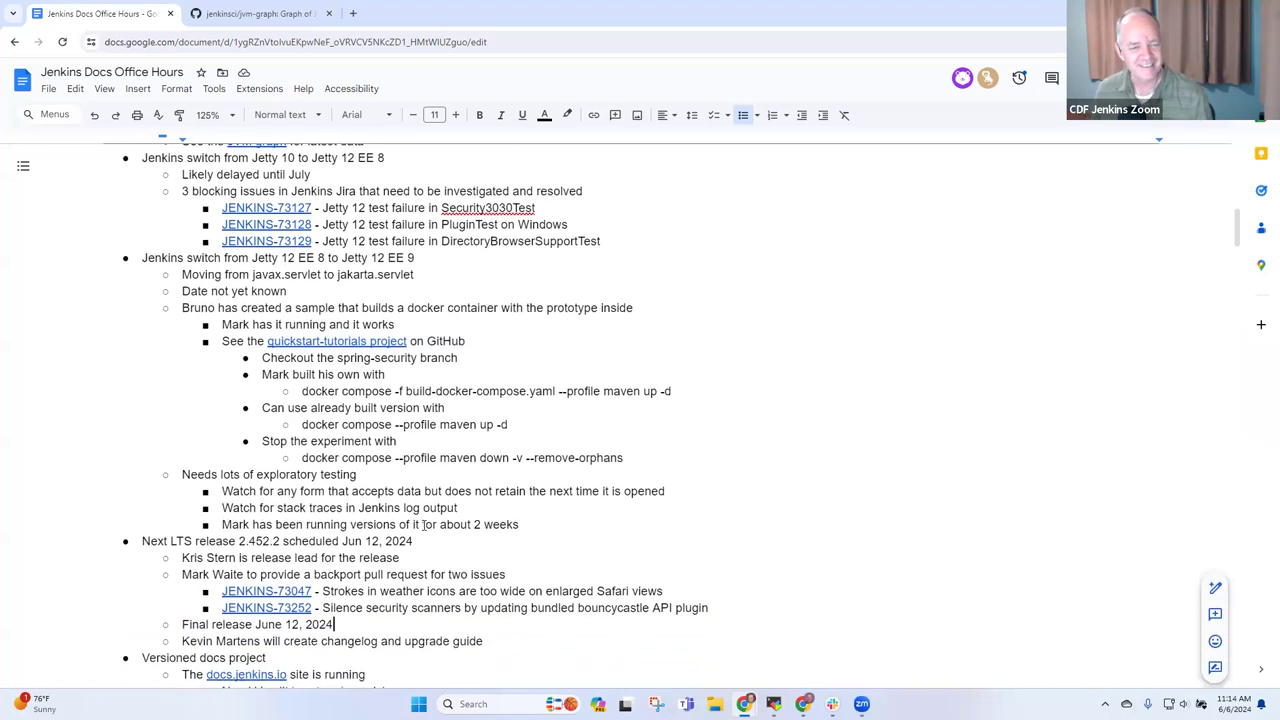
{"action": "key", "text": "Up"}
{"action": "key", "text": "Up"}
{"action": "key", "text": "Up"}
{"action": "key", "text": "Up"}
{"action": "key", "text": "Up"}
{"action": "key", "text": "Up"}
{"action": "key", "text": "Up"}
{"action": "key", "text": "Up"}
{"action": "key", "text": "Up"}
{"action": "key", "text": "Up"}
{"action": "key", "text": "Up"}
{"action": "key", "text": "Up"}
{"action": "key", "text": "Up"}
{"action": "key", "text": "Up"}
{"action": "key", "text": "Up"}
{"action": "key", "text": "Up"}
{"action": "key", "text": "Up"}
{"action": "key", "text": "Up"}
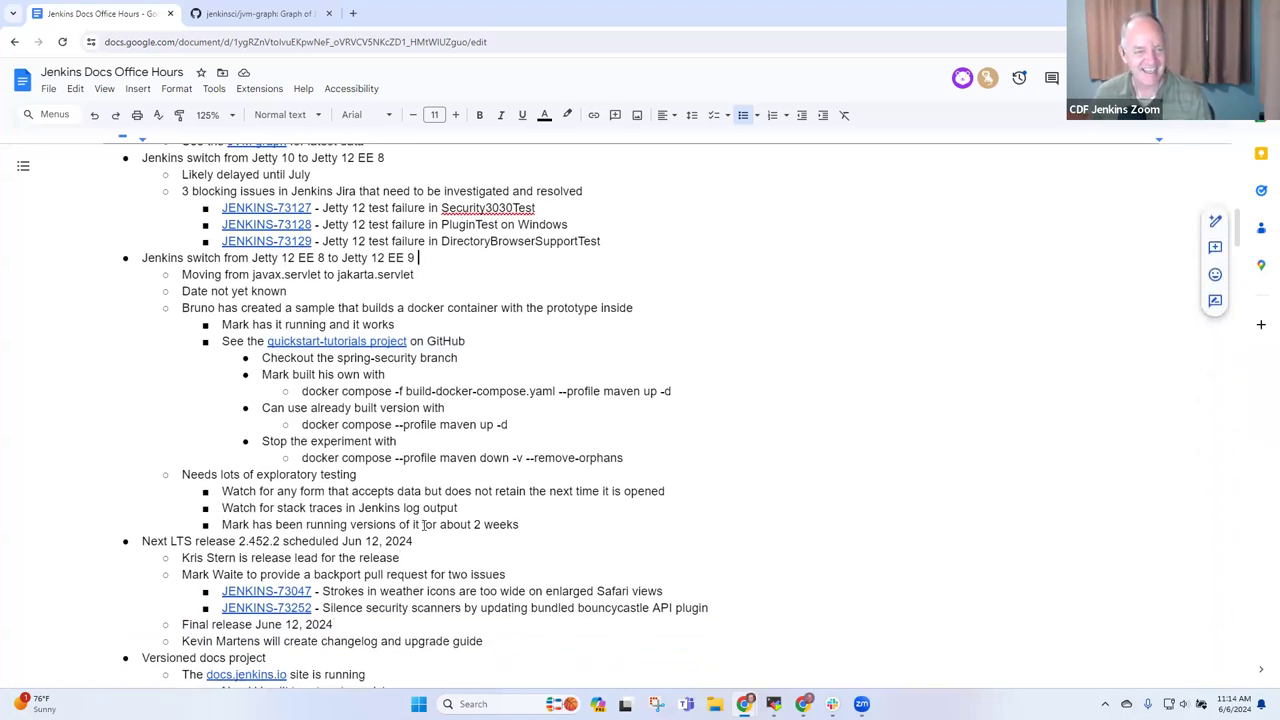
{"action": "key", "text": "shift+End"}
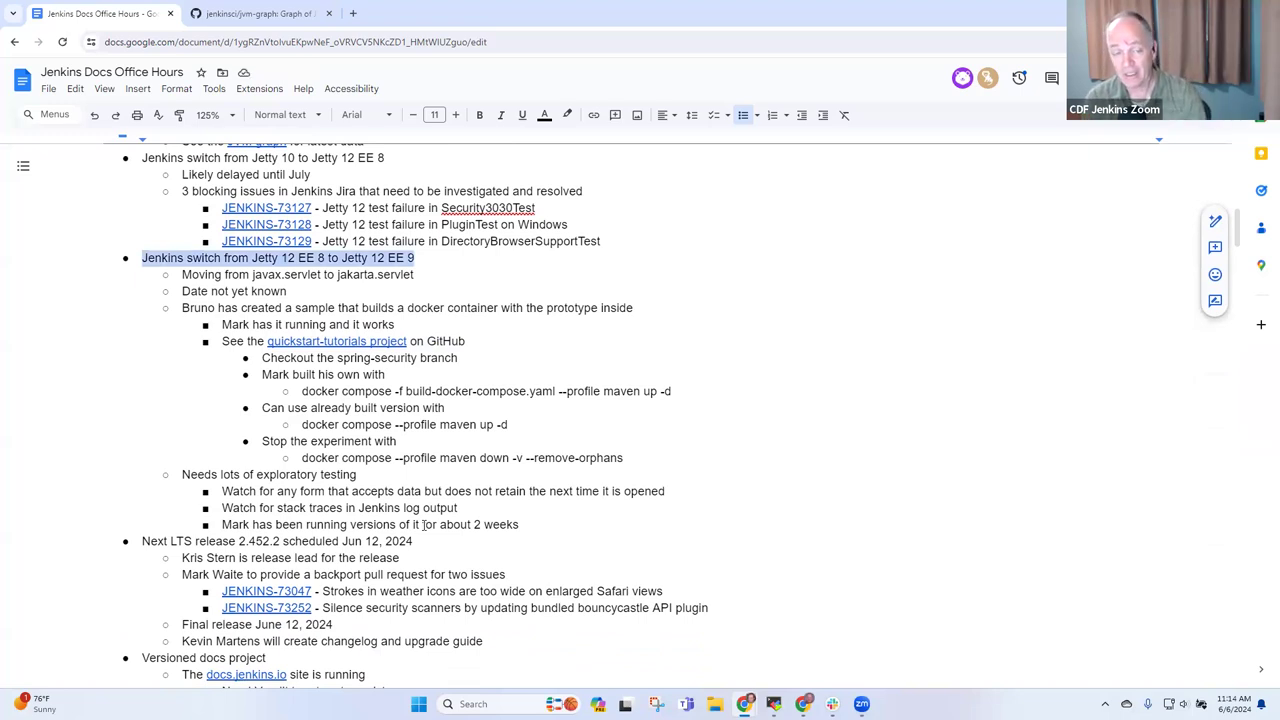
{"action": "left_click", "coordinate": [424, 524]}
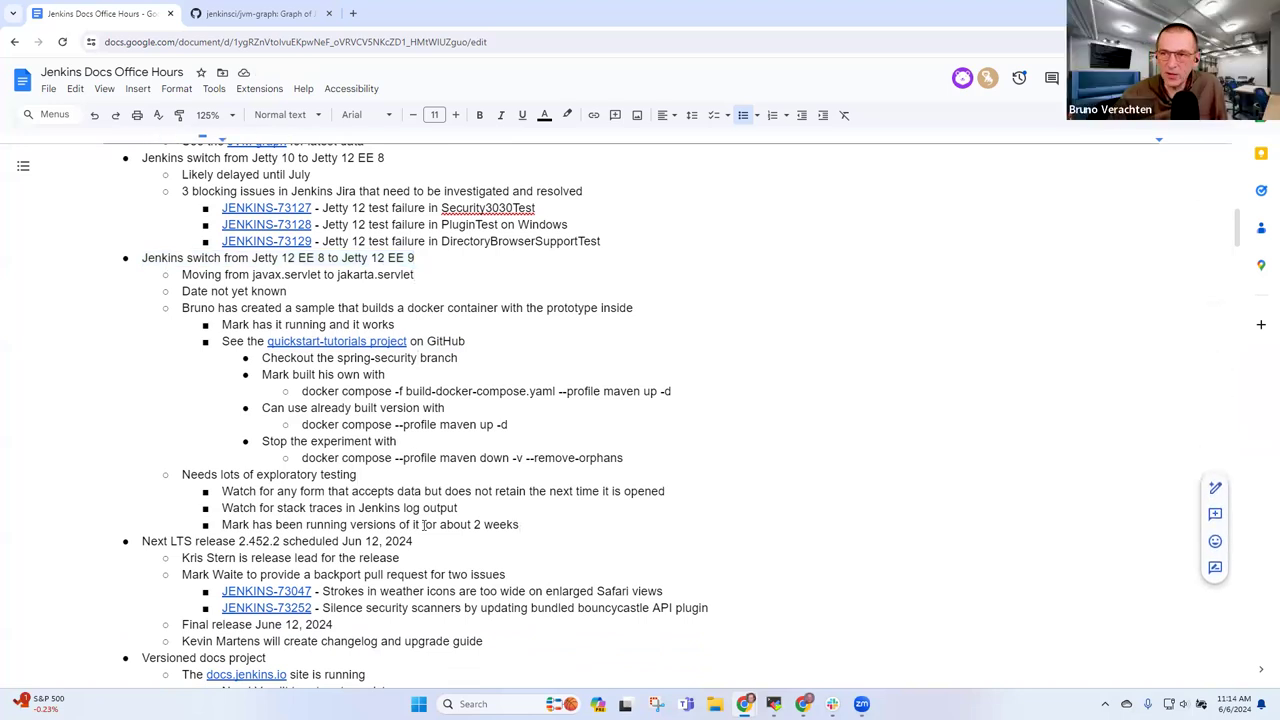
{"action": "key", "text": "Return"}
{"action": "key", "text": "shift+Tab"}
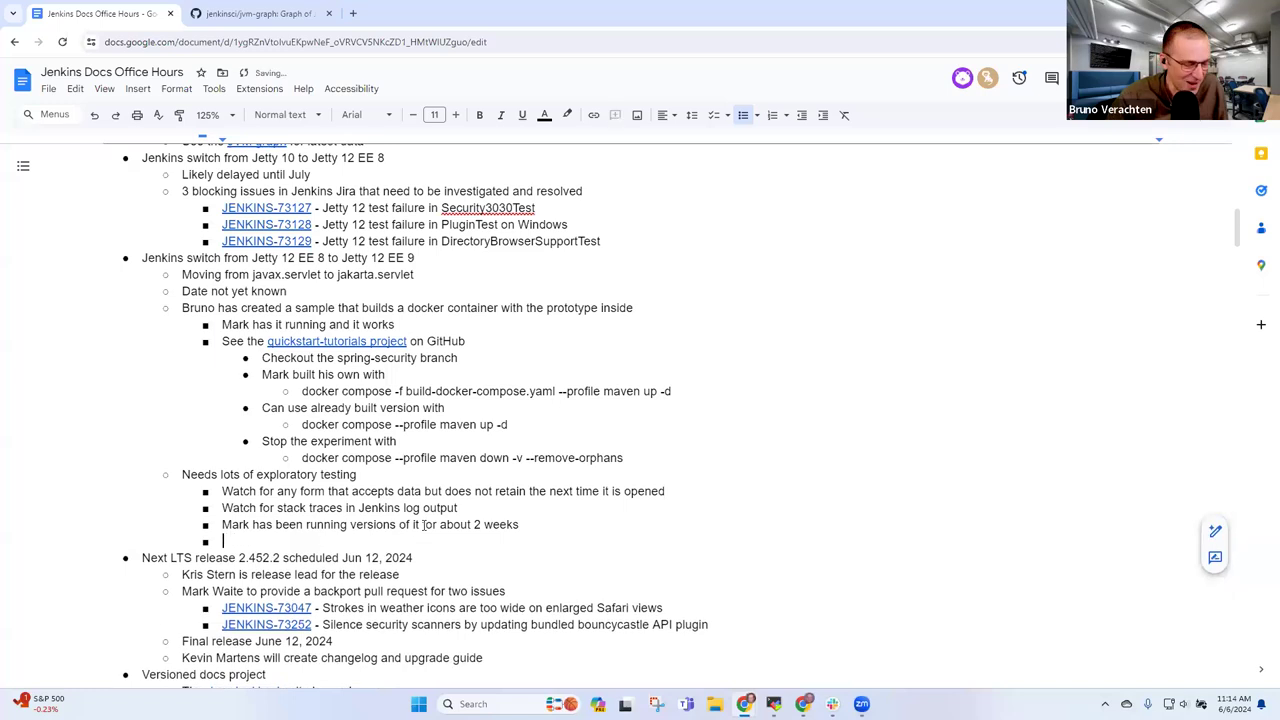
Step: Type 'Special thanks to' naming the two contributors, ending 'for their work'
{"action": "type", "text": "Special th"}
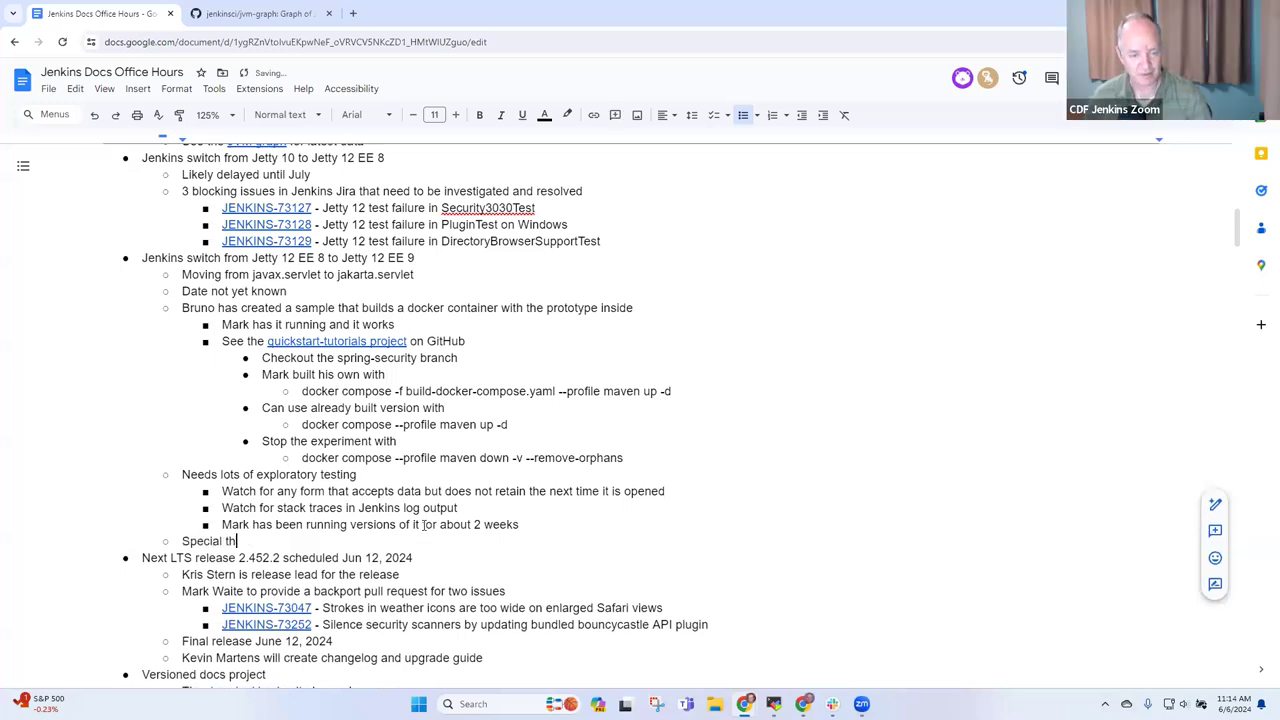
{"action": "type", "text": "anks to"}
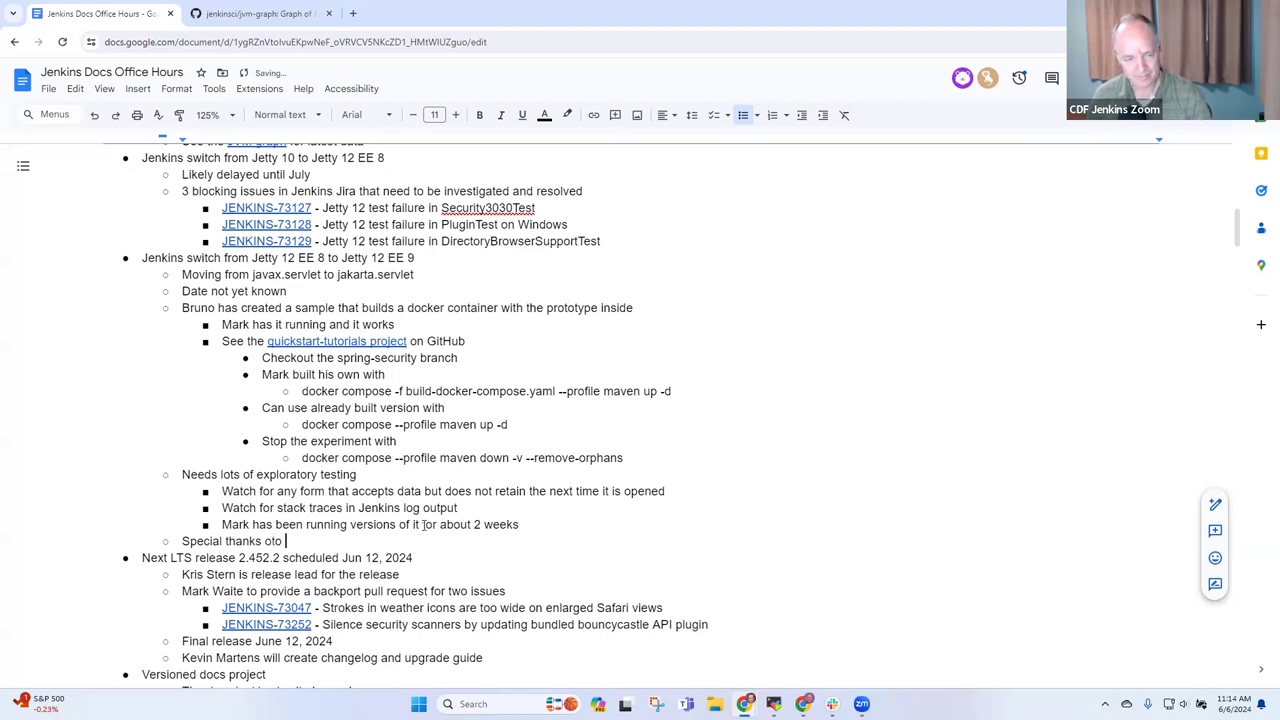
{"action": "type", "text": " Basil Crown"}
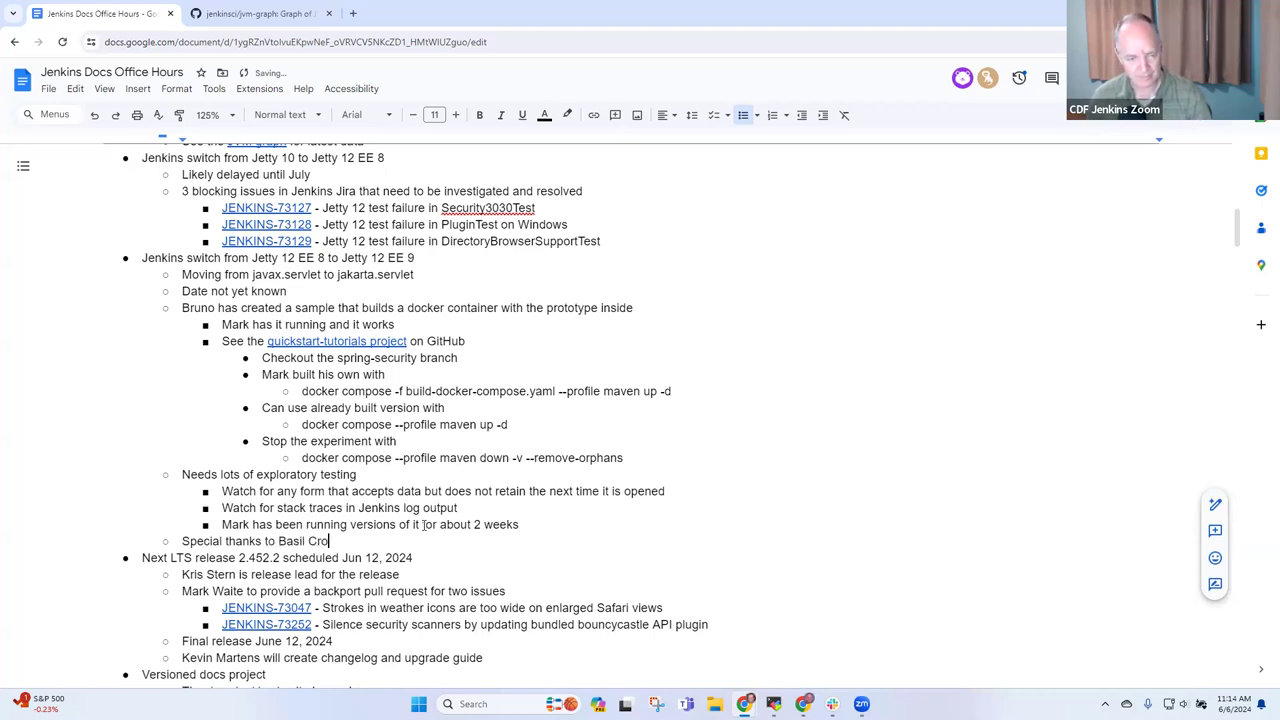
{"action": "key", "text": "BackSpace"}
{"action": "key", "text": "BackSpace"}
{"action": "type", "text": "and Adrien Lecharp"}
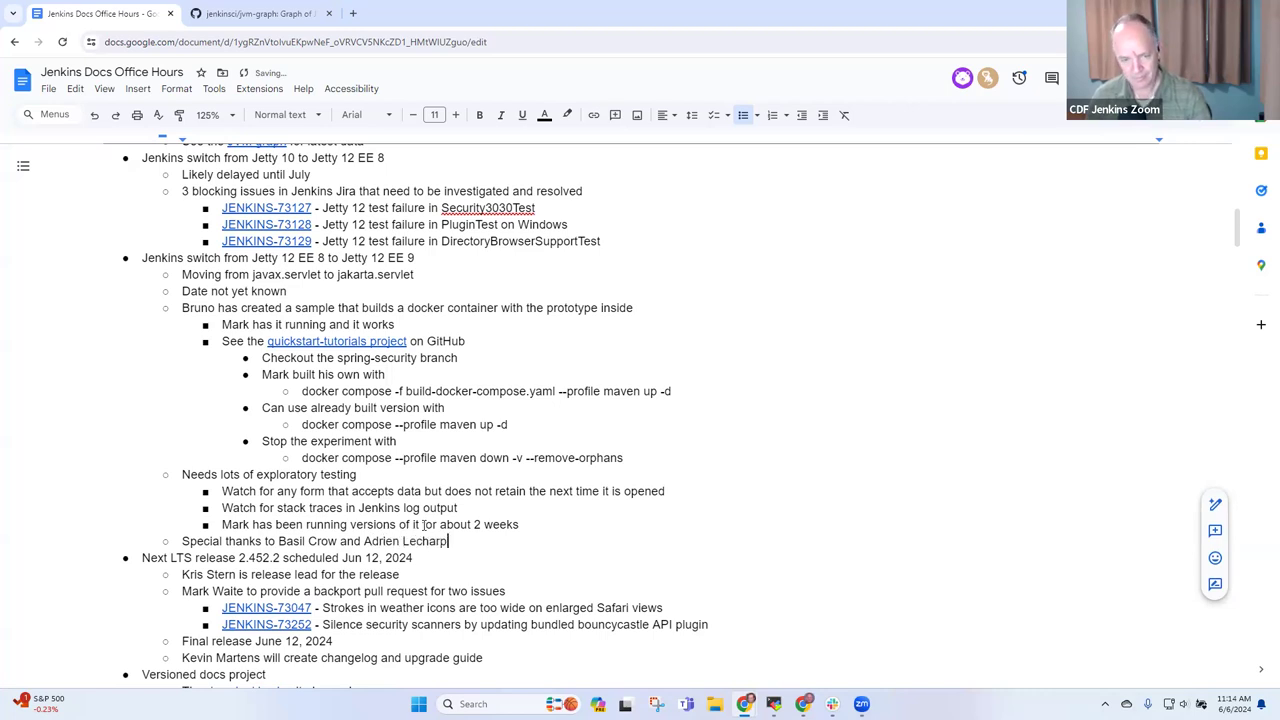
{"action": "type", "text": "entier for the"}
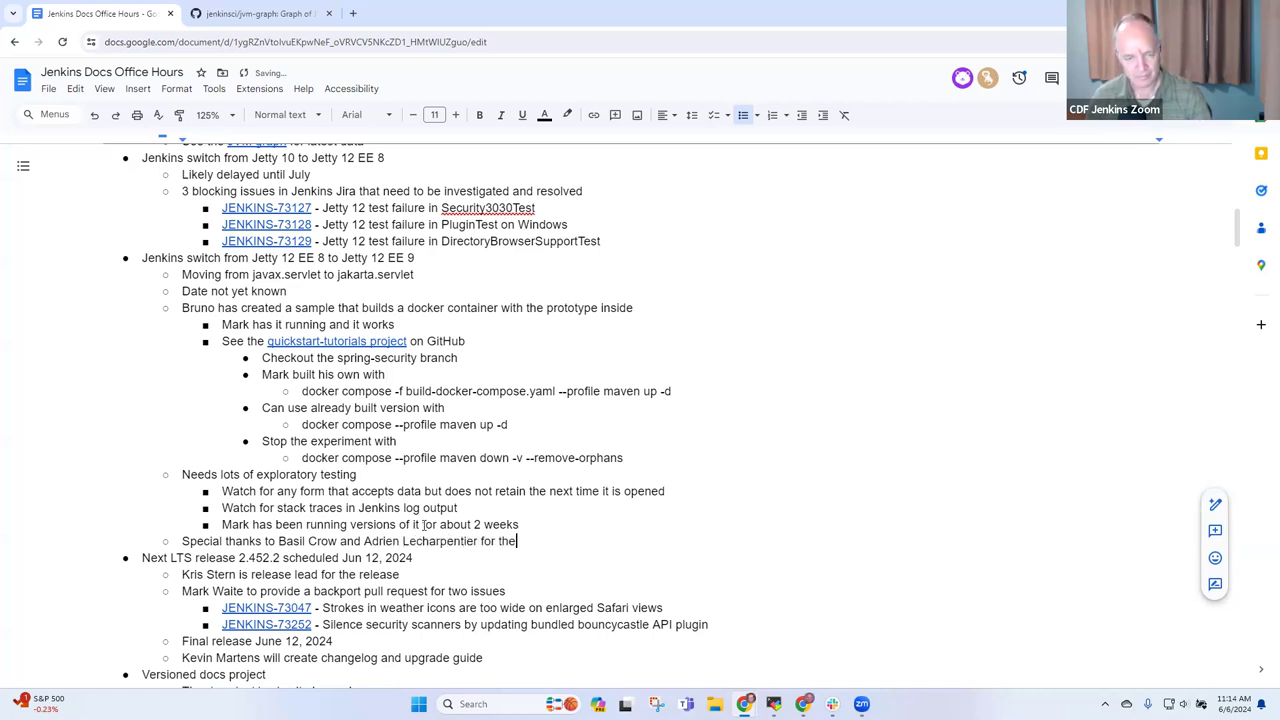
{"action": "type", "text": "ir work"}
{"action": "key", "text": "Down"}
{"action": "key", "text": "Down"}
{"action": "key", "text": "Down"}
{"action": "key", "text": "Down"}
{"action": "key", "text": "Down"}
{"action": "key", "text": "Down"}
{"action": "key", "text": "Down"}
{"action": "key", "text": "Down"}
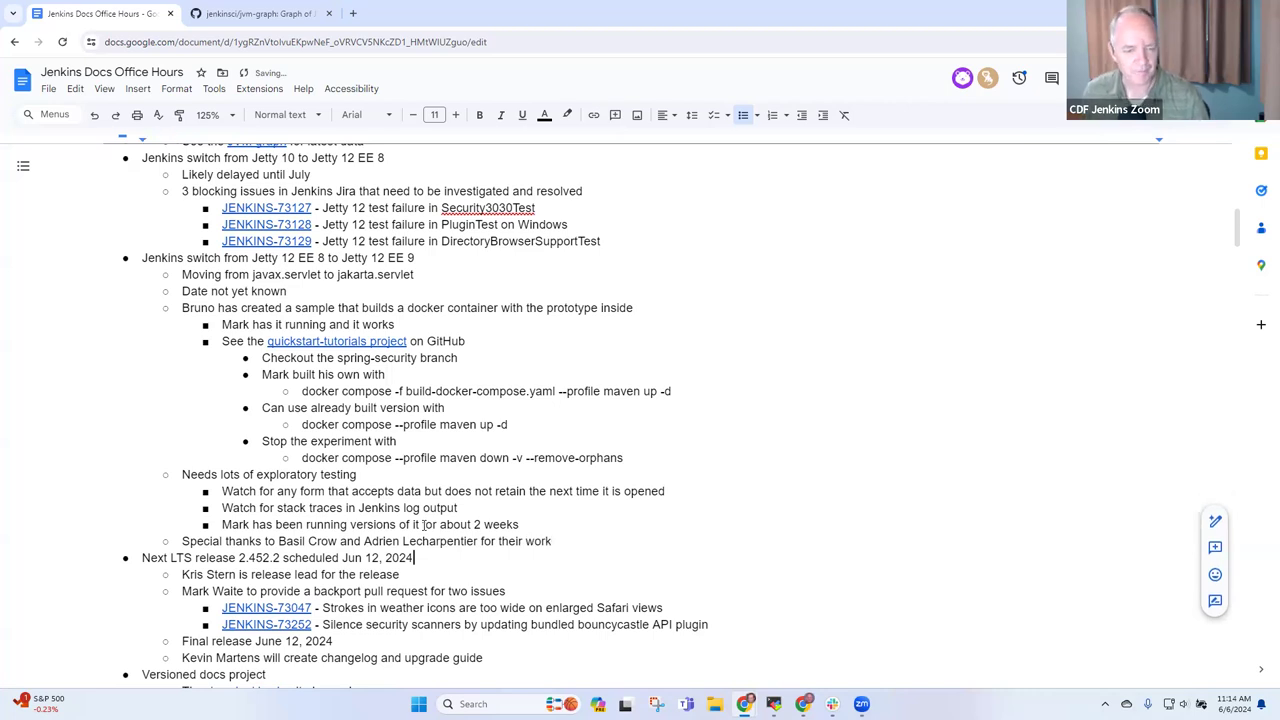
{"action": "scroll", "coordinate": [424, 524], "scroll_direction": "down", "scroll_amount": 2}
{"action": "key", "text": "Up"}
{"action": "key", "text": "Up"}
{"action": "key", "text": "Up"}
{"action": "key", "text": "Up"}
{"action": "key", "text": "Up"}
{"action": "key", "text": "Up"}
{"action": "key", "text": "Up"}
{"action": "key", "text": "Up"}
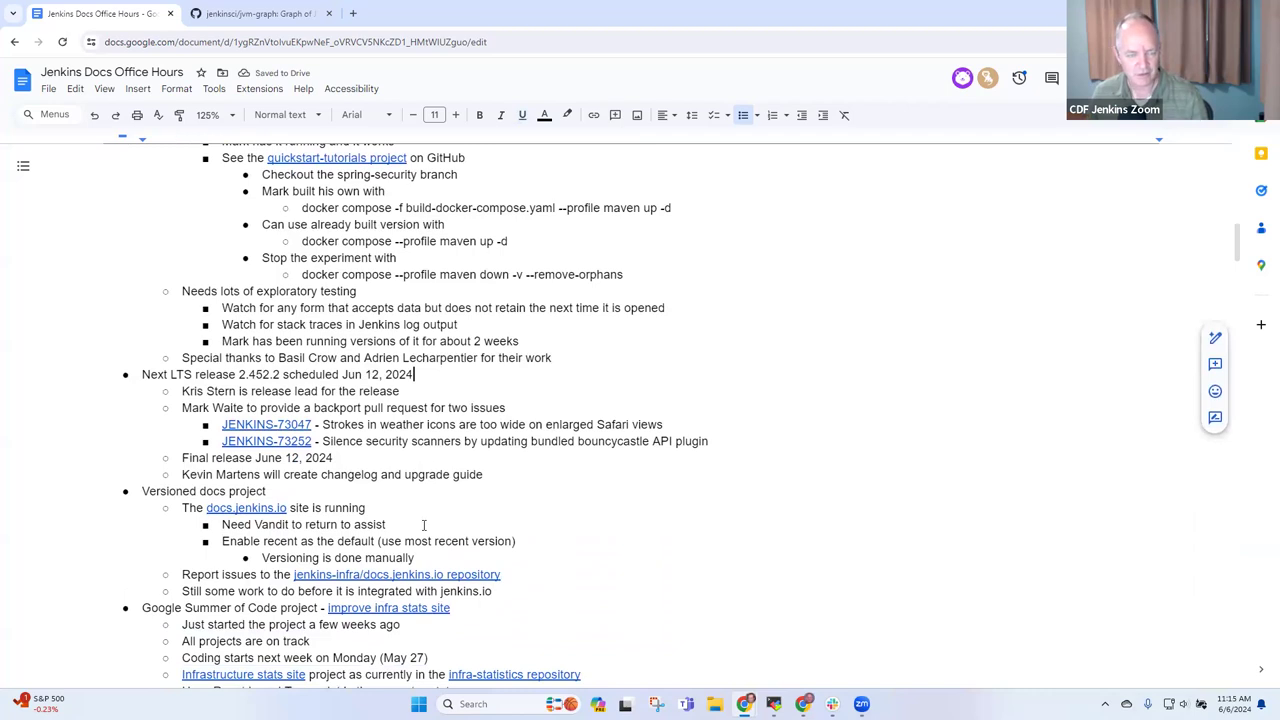
Step: Delete the redundant words 'for the release' under the Next LTS release line
{"action": "key", "text": "Down"}
{"action": "key", "text": "shift+Home"}
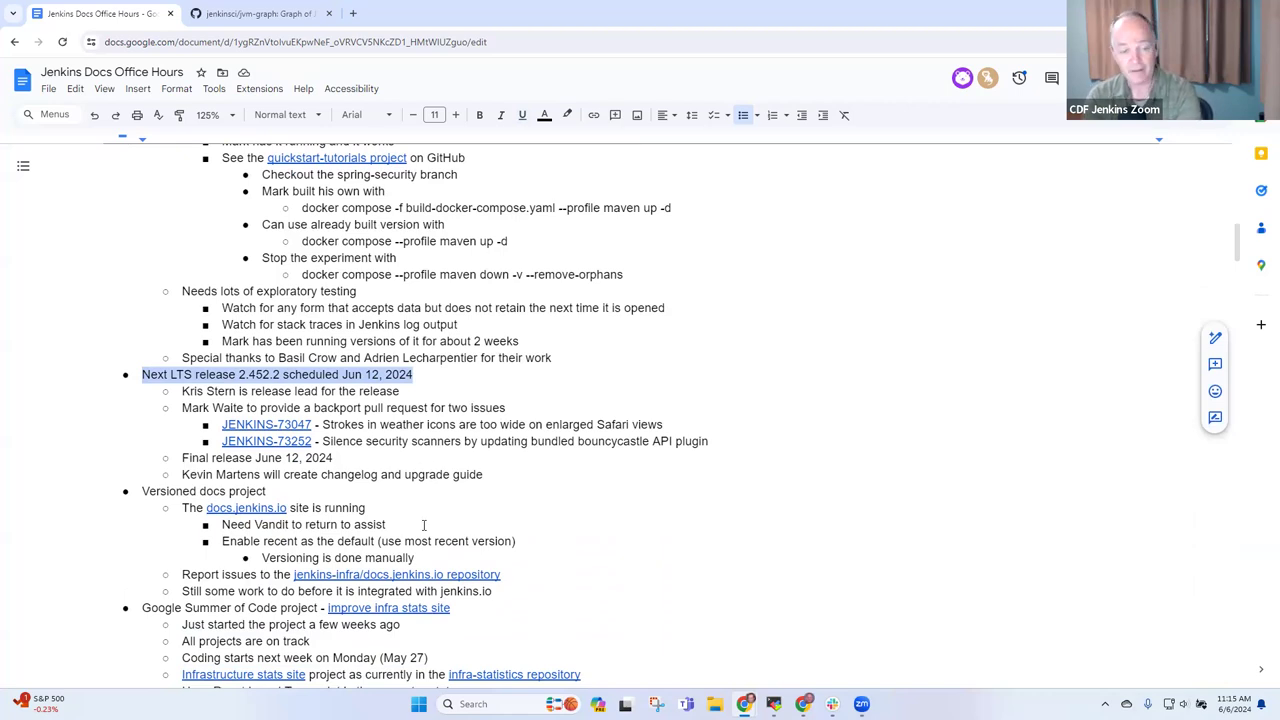
{"action": "key", "text": "Down"}
{"action": "key", "text": "End"}
{"action": "key", "text": "ctrl+shift+Left"}
{"action": "key", "text": "ctrl+shift+Left"}
{"action": "key", "text": "ctrl+shift+Left"}
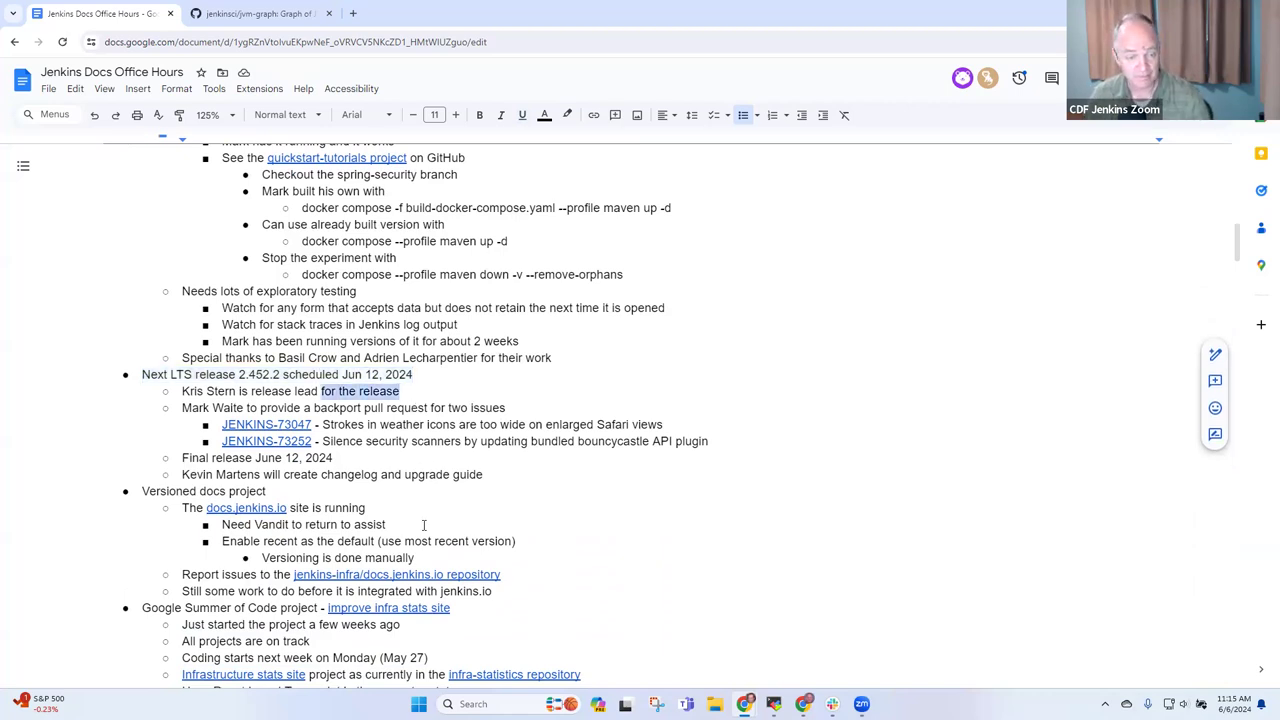
{"action": "key", "text": "ctrl+shift+Left"}
{"action": "key", "text": "ctrl+shift+Right"}
{"action": "key", "text": "Delete"}
Step: Review the backport pull request line and both issue descriptions under Next LTS release
{"action": "key", "text": "Down"}
{"action": "key", "text": "Home"}
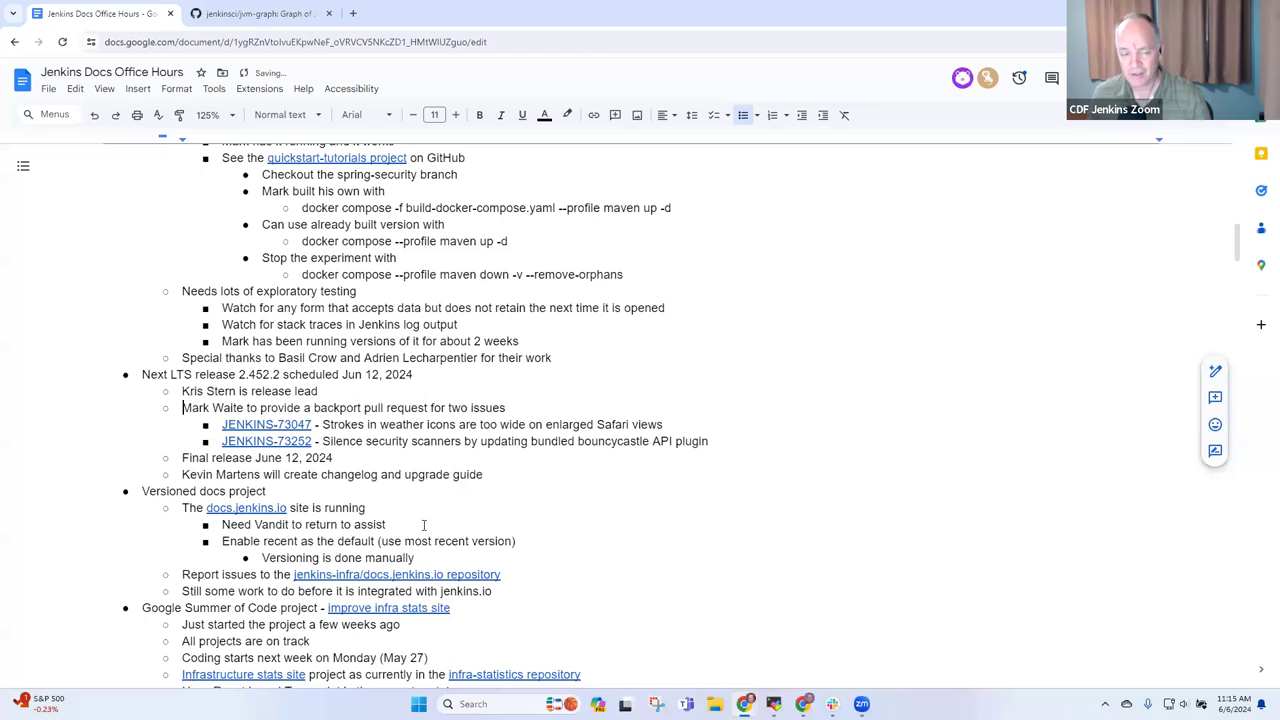
{"action": "key", "text": "shift+End"}
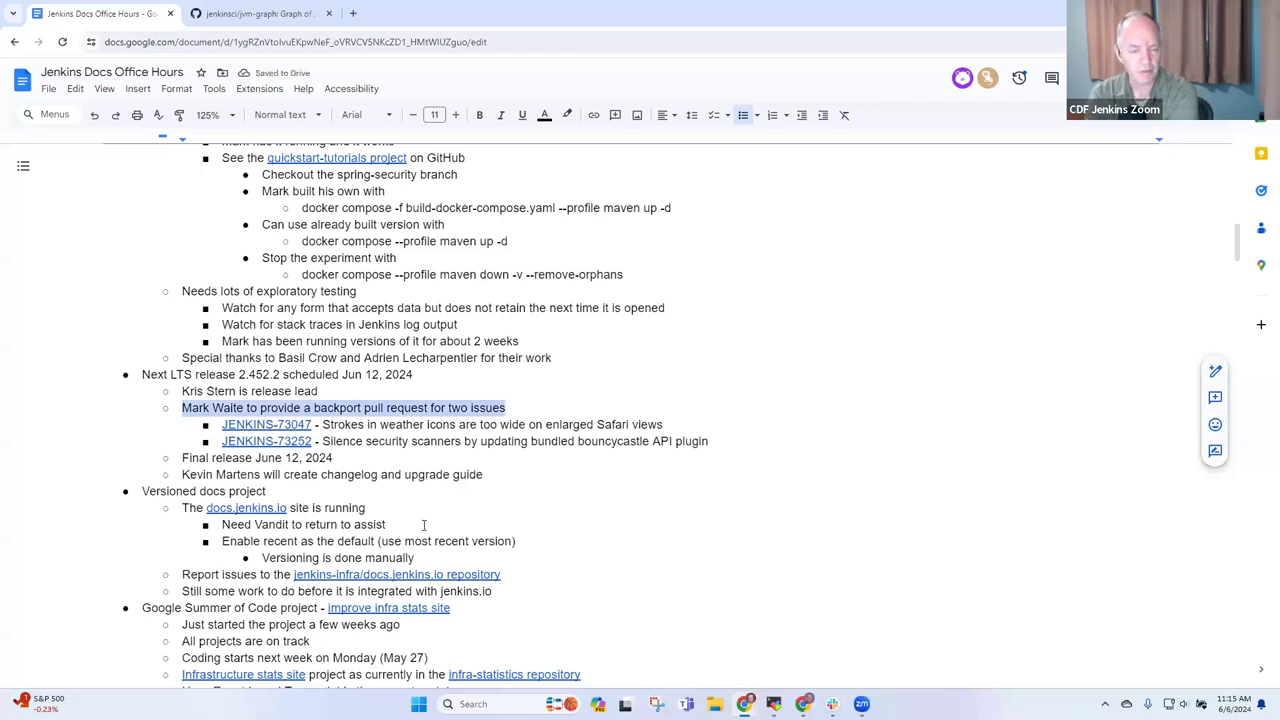
{"action": "key", "text": "Down"}
{"action": "key", "text": "Down"}
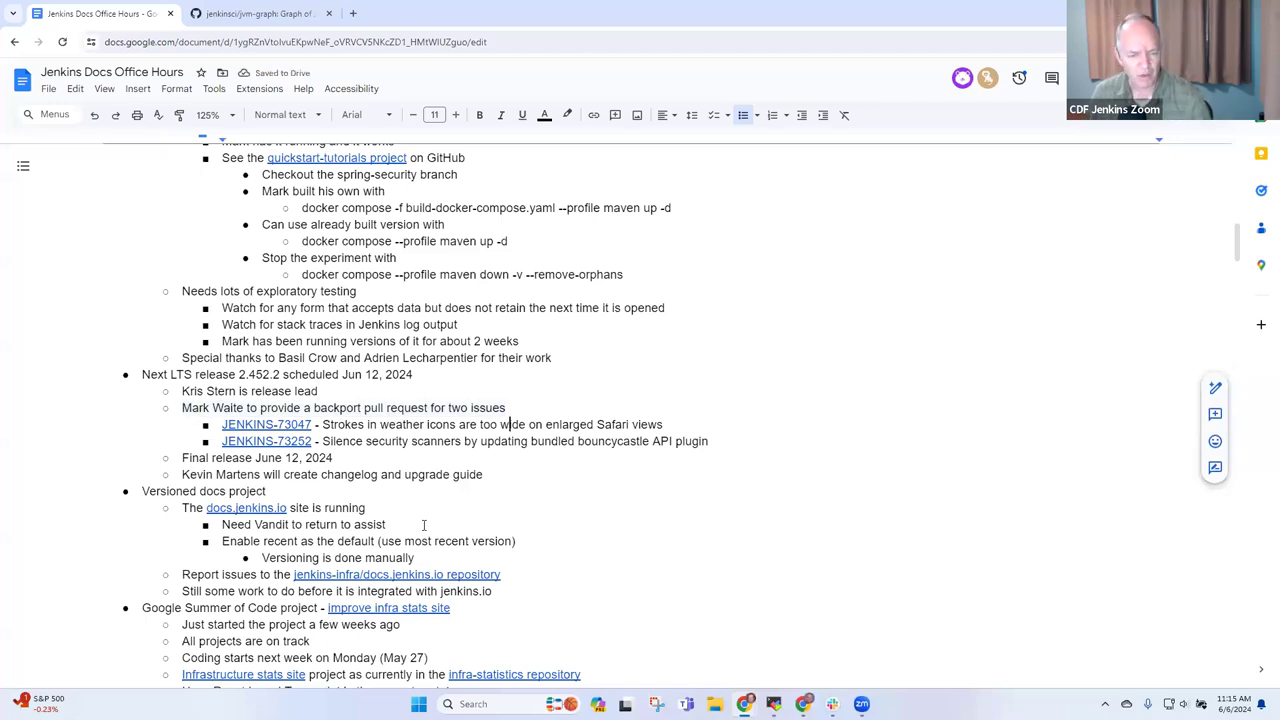
{"action": "key", "text": "ctrl+Left"}
{"action": "key", "text": "ctrl+Left"}
{"action": "key", "text": "shift+End"}
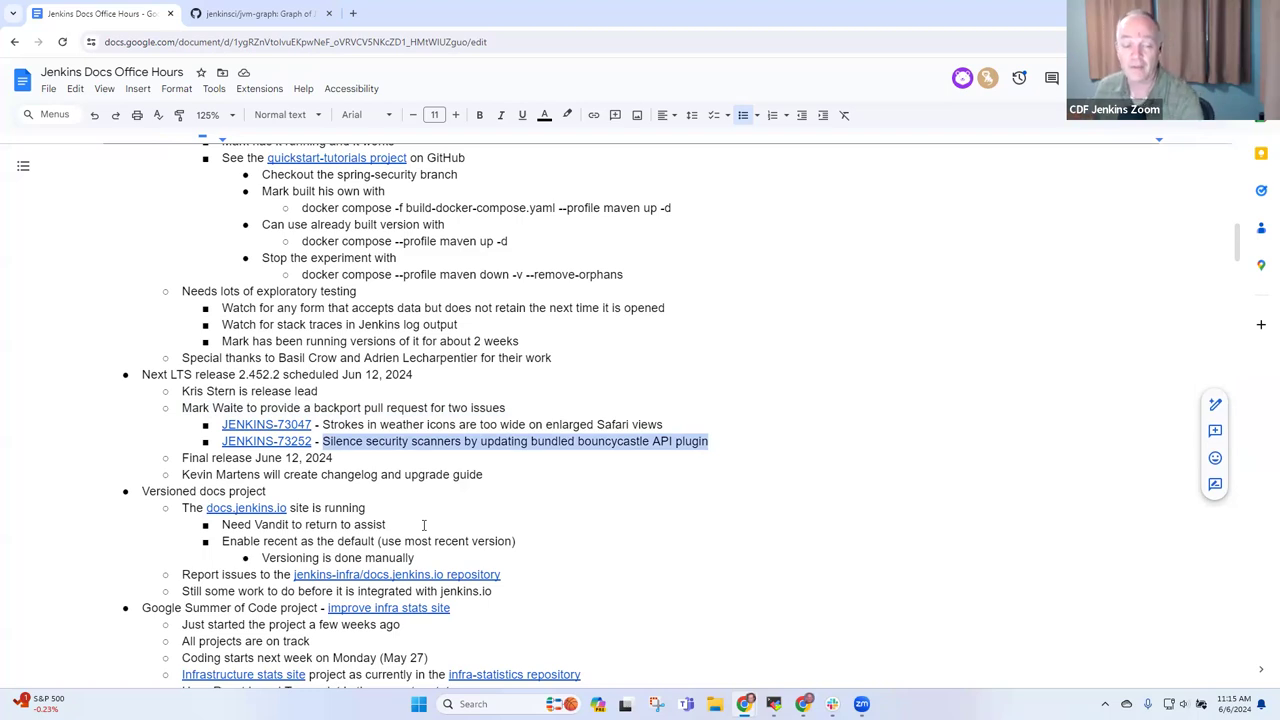
{"action": "key", "text": "Left"}
{"action": "key", "text": "Up"}
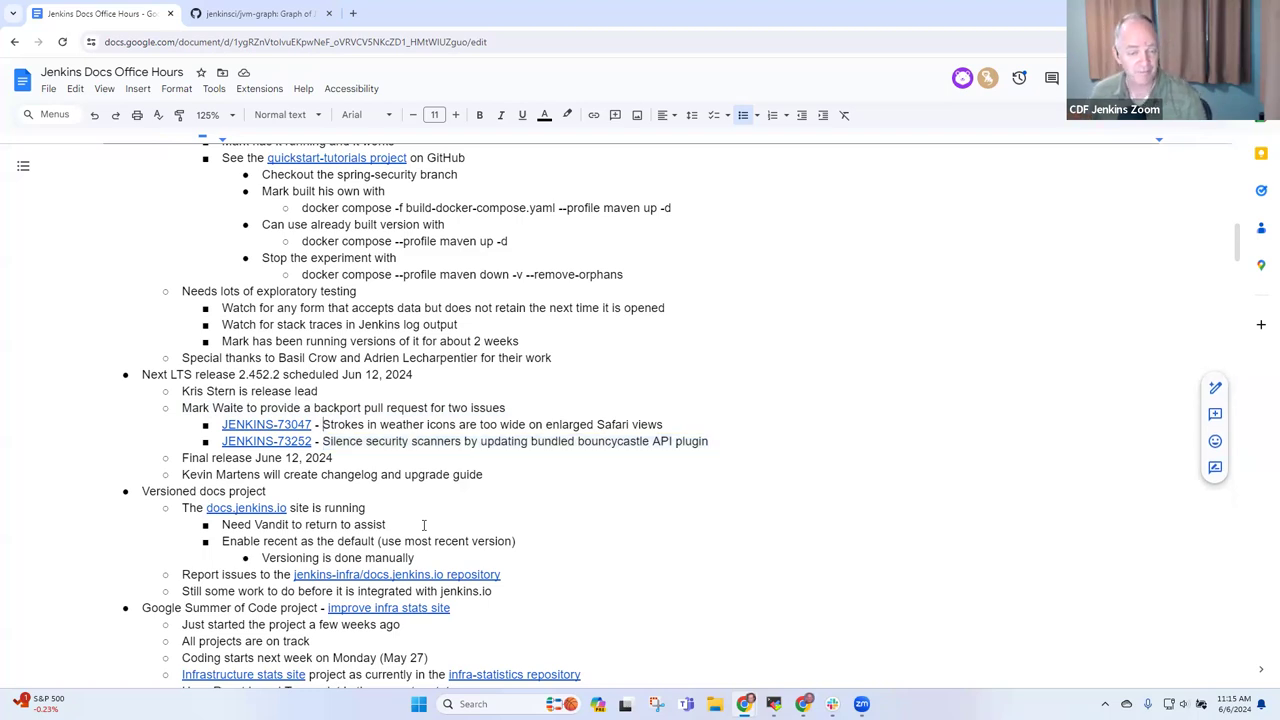
{"action": "key", "text": "shift+End"}
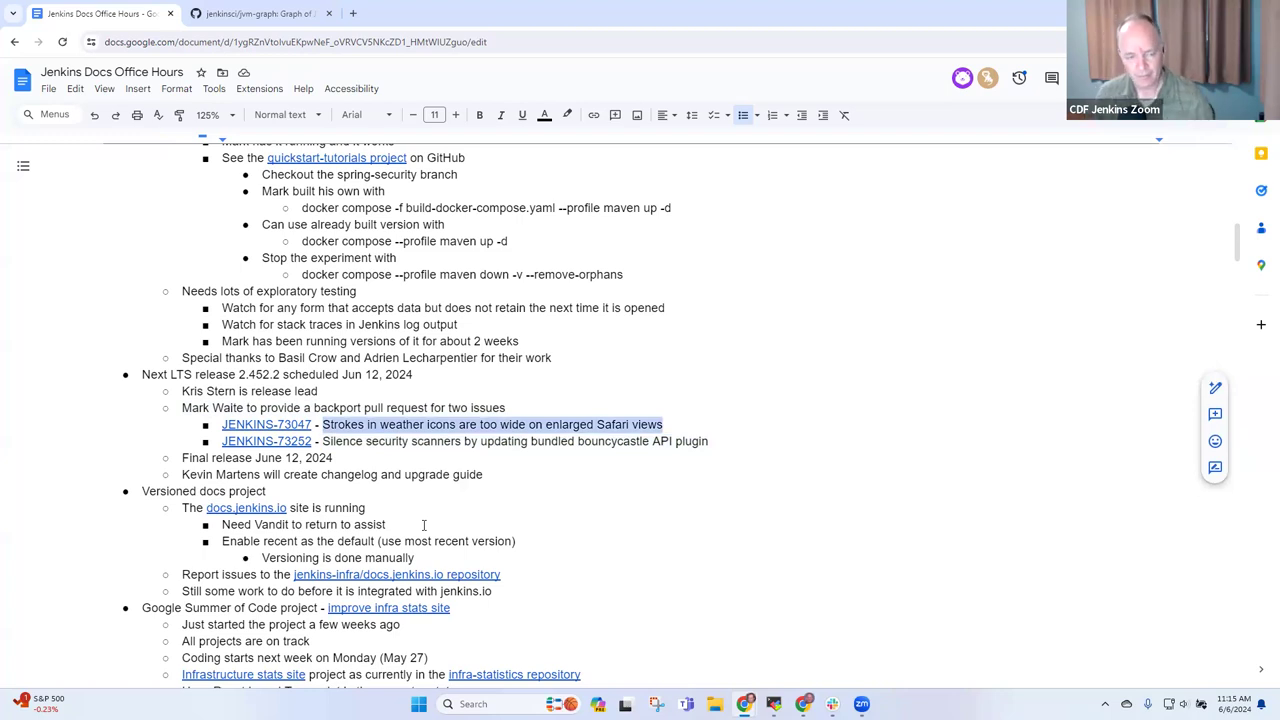
Step: Change 'will create' to 'created' and append ', needs to be reviewed and merge' to the changelog bullet
{"action": "key", "text": "Down"}
{"action": "key", "text": "Down"}
{"action": "key", "text": "Down"}
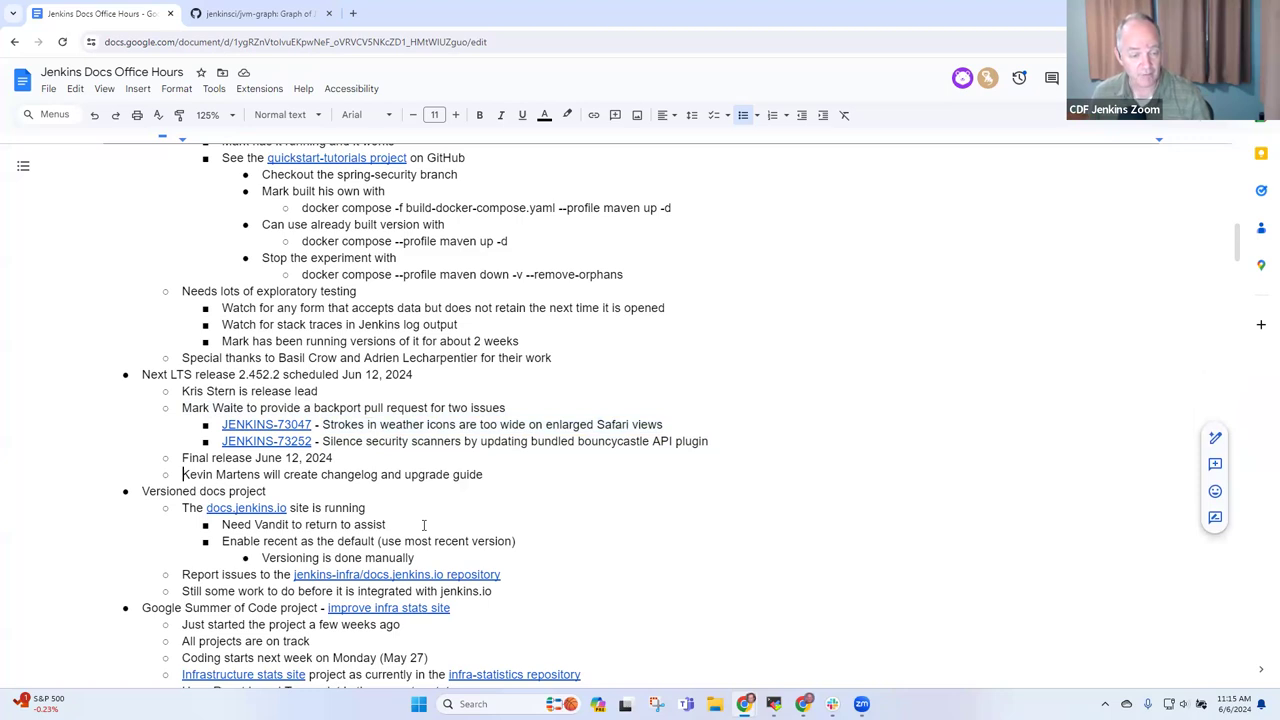
{"action": "key", "text": "ctrl+shift+Right"}
{"action": "key", "text": "Delete"}
{"action": "key", "text": "ctrl+Right"}
{"action": "type", "text": "d"}
{"action": "key", "text": "End"}
{"action": "type", "text": ", need"}
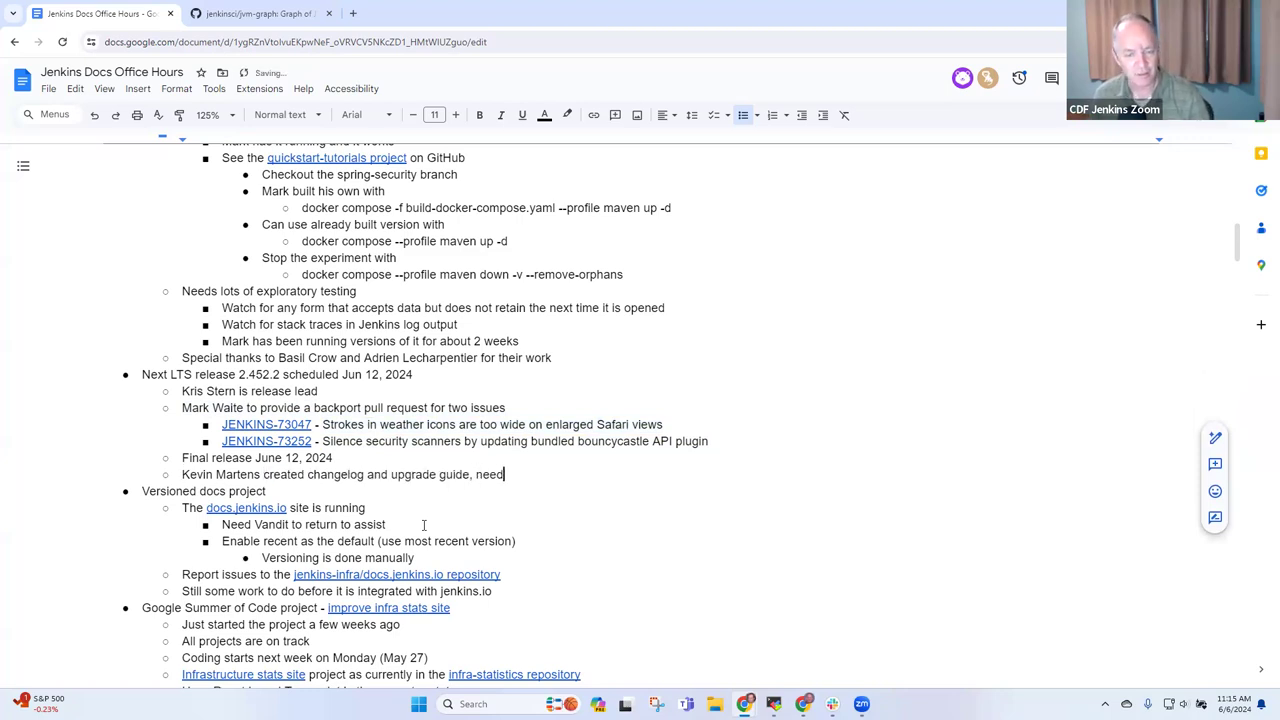
{"action": "type", "text": "s to be reviewed"}
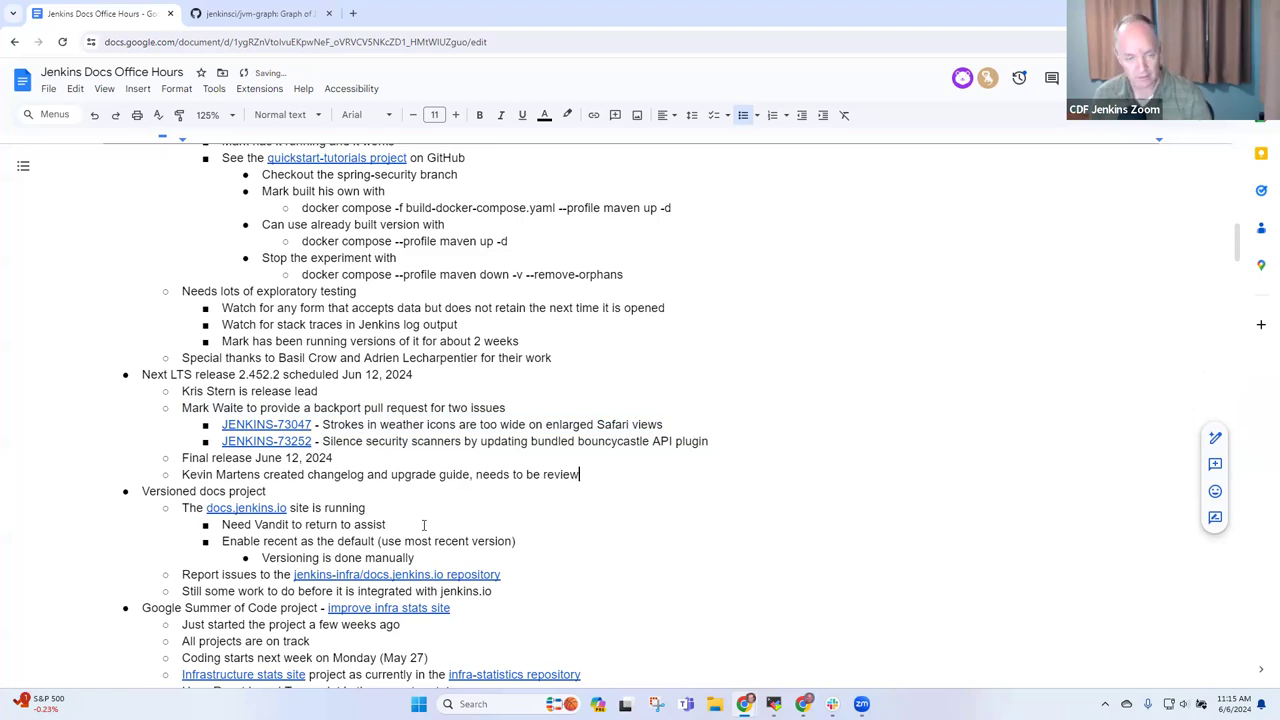
{"action": "key", "text": "BackSpace"}
{"action": "key", "text": "BackSpace"}
{"action": "type", "text": "ed and merge"}
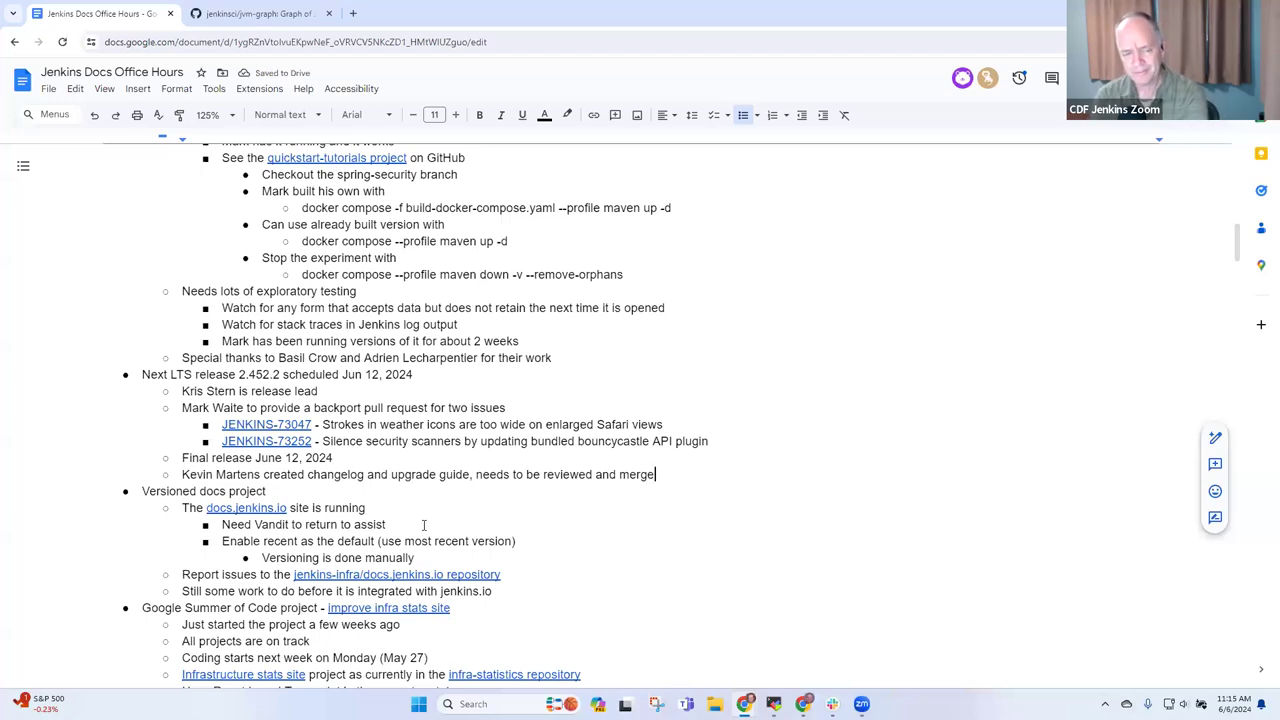
{"action": "key", "text": "Down"}
{"action": "key", "text": "Down"}
{"action": "key", "text": "Down"}
{"action": "key", "text": "Down"}
{"action": "key", "text": "Down"}
{"action": "key", "text": "Down"}
{"action": "key", "text": "Down"}
{"action": "key", "text": "Down"}
{"action": "key", "text": "Down"}
{"action": "key", "text": "Down"}
{"action": "key", "text": "Down"}
{"action": "key", "text": "Down"}
{"action": "key", "text": "Down"}
{"action": "key", "text": "Down"}
{"action": "key", "text": "Down"}
{"action": "key", "text": "Down"}
{"action": "key", "text": "Down"}
{"action": "key", "text": "Down"}
{"action": "key", "text": "Down"}
{"action": "key", "text": "Down"}
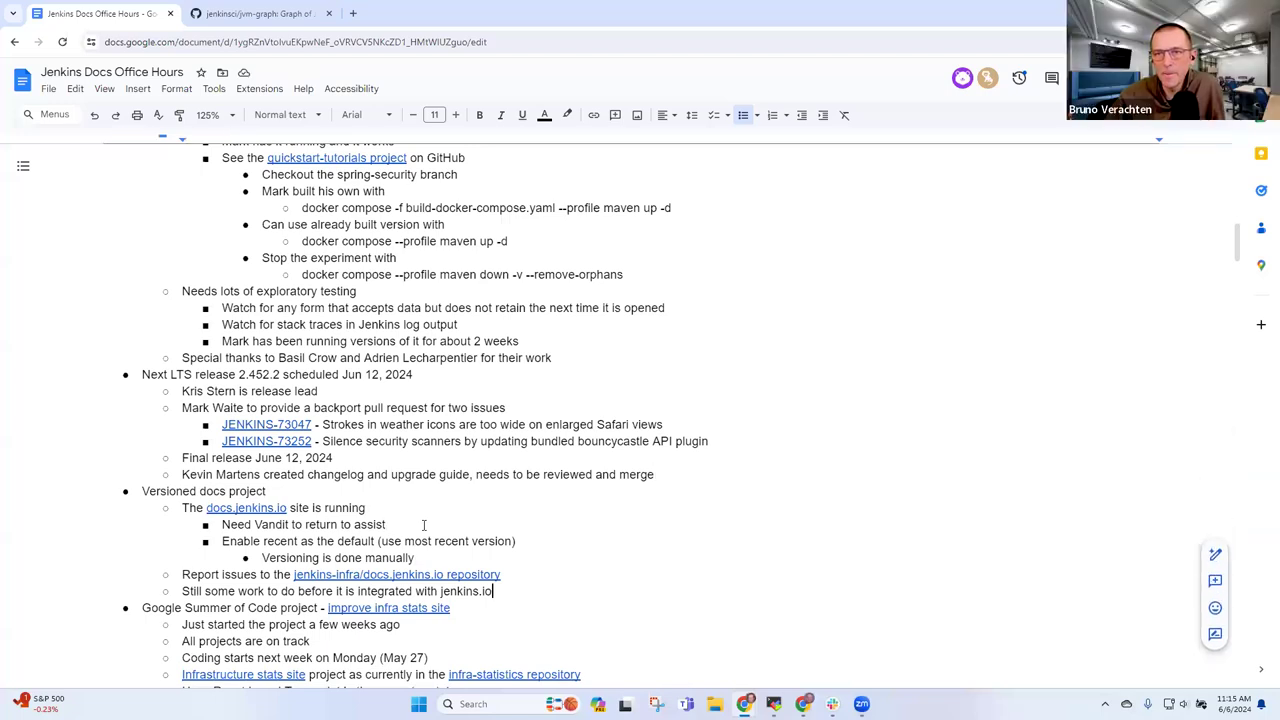
Step: Cut the whole Versioned docs project block from the notes
{"action": "key", "text": "Up"}
{"action": "key", "text": "Up"}
{"action": "key", "text": "Up"}
{"action": "key", "text": "Up"}
{"action": "key", "text": "Up"}
{"action": "key", "text": "Up"}
{"action": "key", "text": "Up"}
{"action": "key", "text": "Up"}
{"action": "key", "text": "Up"}
{"action": "key", "text": "Up"}
{"action": "key", "text": "Up"}
{"action": "key", "text": "Up"}
{"action": "key", "text": "Up"}
{"action": "key", "text": "Up"}
{"action": "key", "text": "Up"}
{"action": "key", "text": "Up"}
{"action": "key", "text": "Up"}
{"action": "key", "text": "Up"}
{"action": "key", "text": "Up"}
{"action": "key", "text": "Up"}
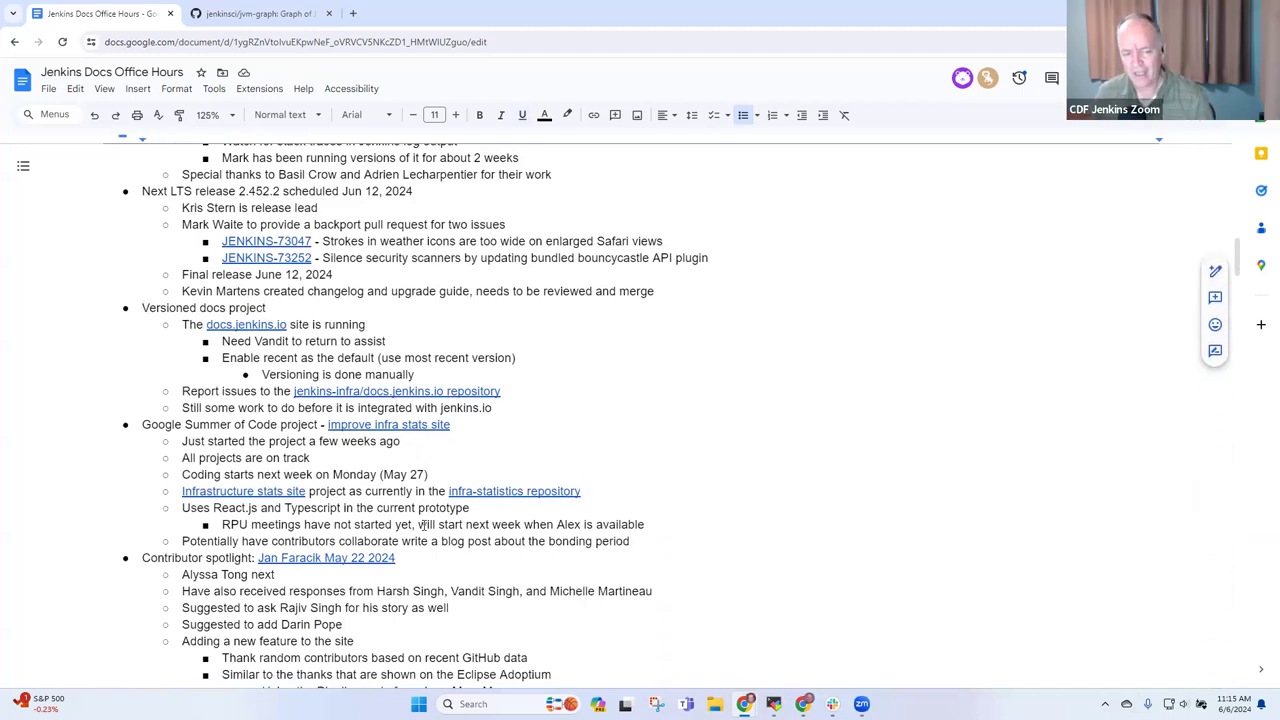
{"action": "key", "text": "Home"}
{"action": "key", "text": "shift+Down"}
{"action": "key", "text": "shift+Down"}
{"action": "key", "text": "shift+Down"}
{"action": "key", "text": "shift+Down"}
{"action": "key", "text": "shift+Down"}
{"action": "key", "text": "shift+Down"}
{"action": "key", "text": "shift+Down"}
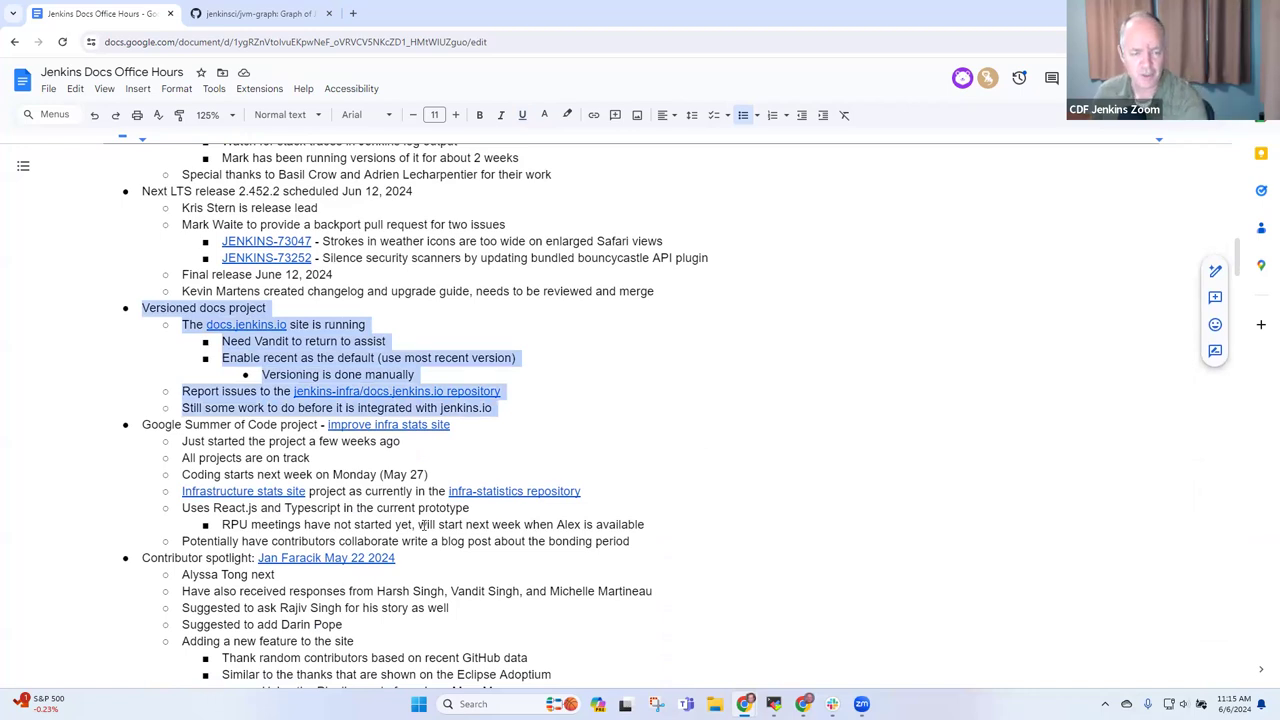
{"action": "key", "text": "ctrl+x"}
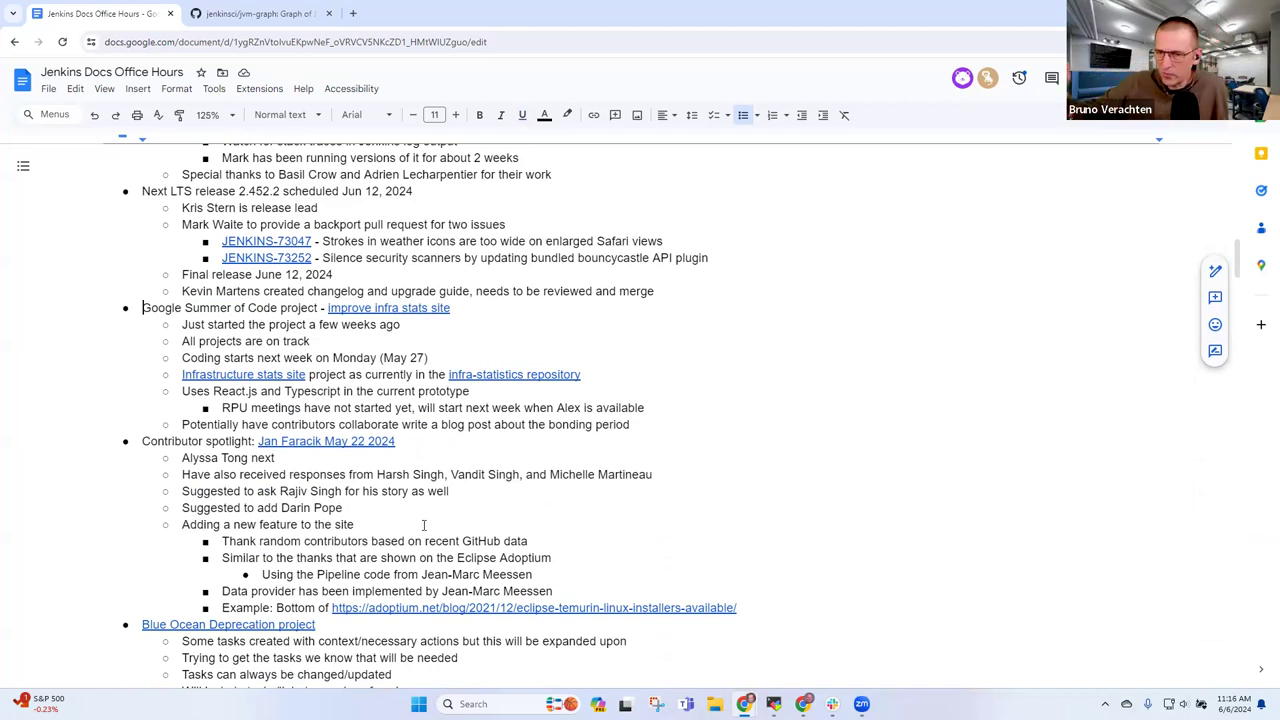
Step: Add GSoC sub-bullets 'Coding period has started' and 'Contributors are still in examinations, not yet fully involved'
{"action": "key", "text": "Down"}
{"action": "key", "text": "Return"}
{"action": "key", "text": "Up"}
{"action": "type", "text": "Coding period has started"}
{"action": "key", "text": "Return"}
{"action": "type", "text": "Contributors are still in examinations, not yet fully involved"}
Step: Delete the outdated 'Just started the project' and 'Coding starts next week' GSoC lines
{"action": "key", "text": "Down"}
{"action": "key", "text": "shift+Down"}
{"action": "key", "text": "shift+Down"}
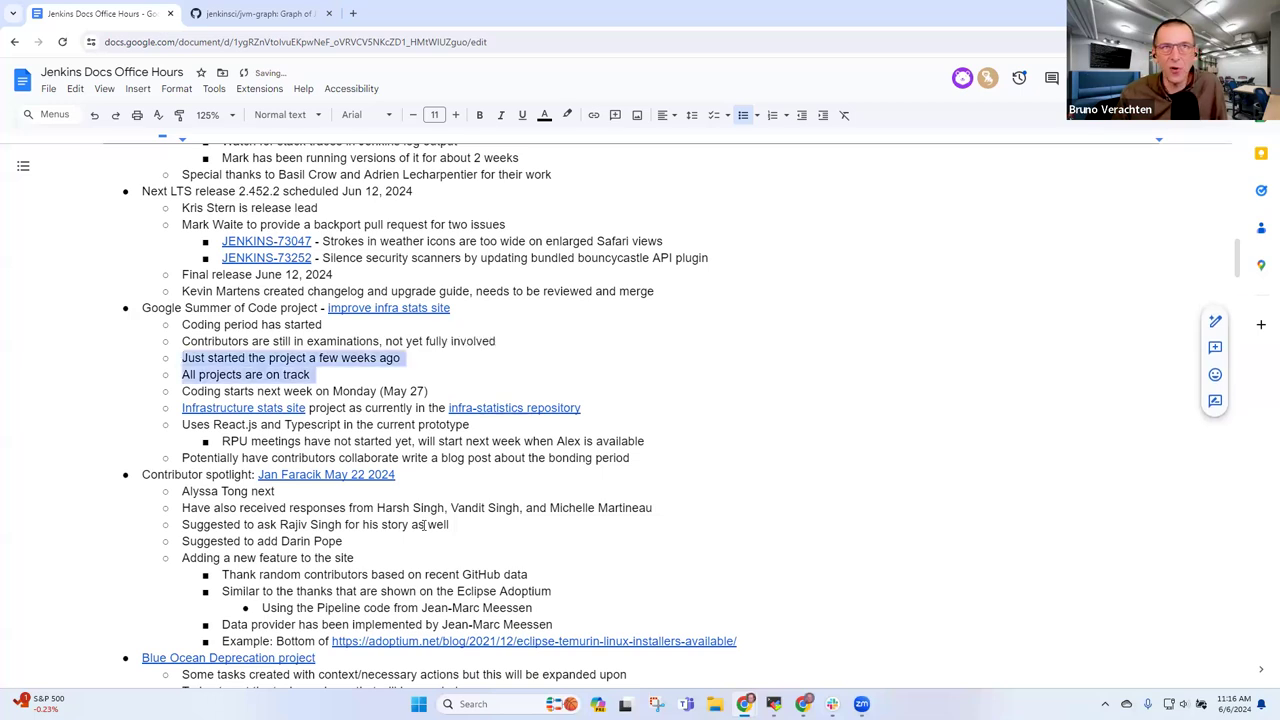
{"action": "key", "text": "shift+Down"}
{"action": "key", "text": "shift+Down"}
{"action": "key", "text": "shift+Down"}
{"action": "key", "text": "shift+Up"}
{"action": "key", "text": "shift+Up"}
{"action": "key", "text": "shift+Up"}
{"action": "key", "text": "shift+Up"}
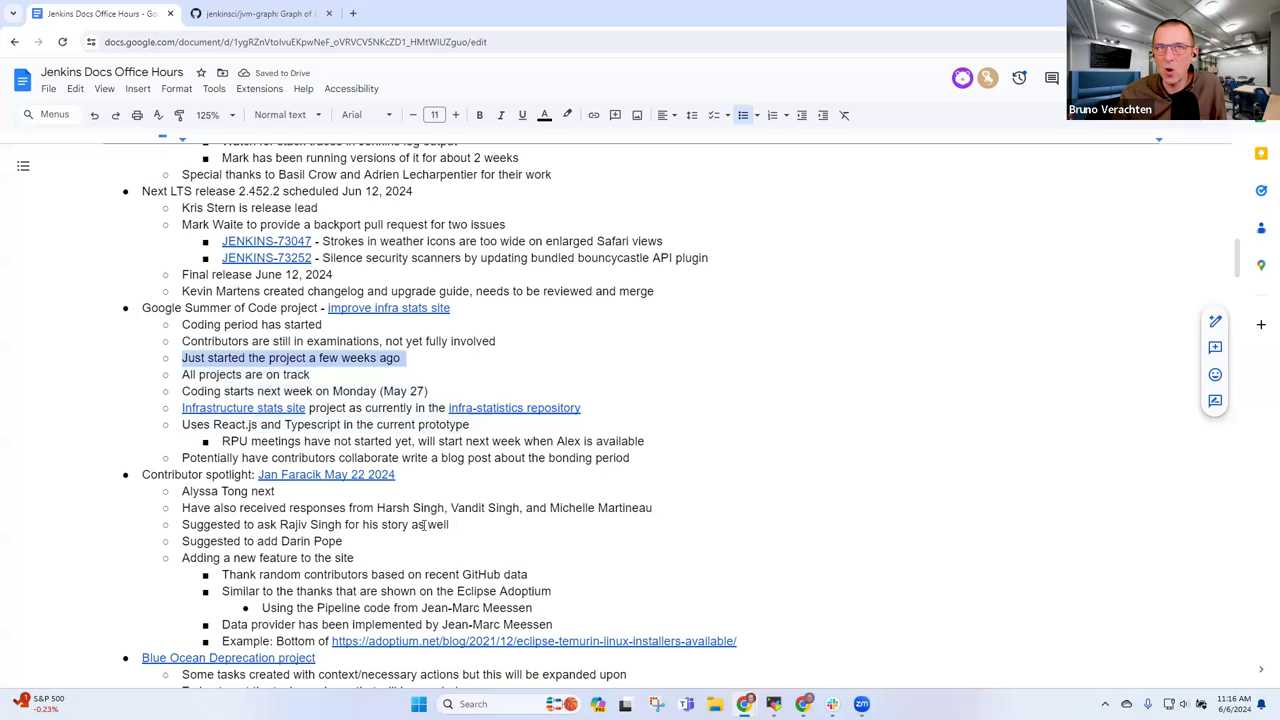
{"action": "key", "text": "BackSpace"}
{"action": "key", "text": "Down"}
{"action": "key", "text": "shift+Down"}
{"action": "key", "text": "BackSpace"}
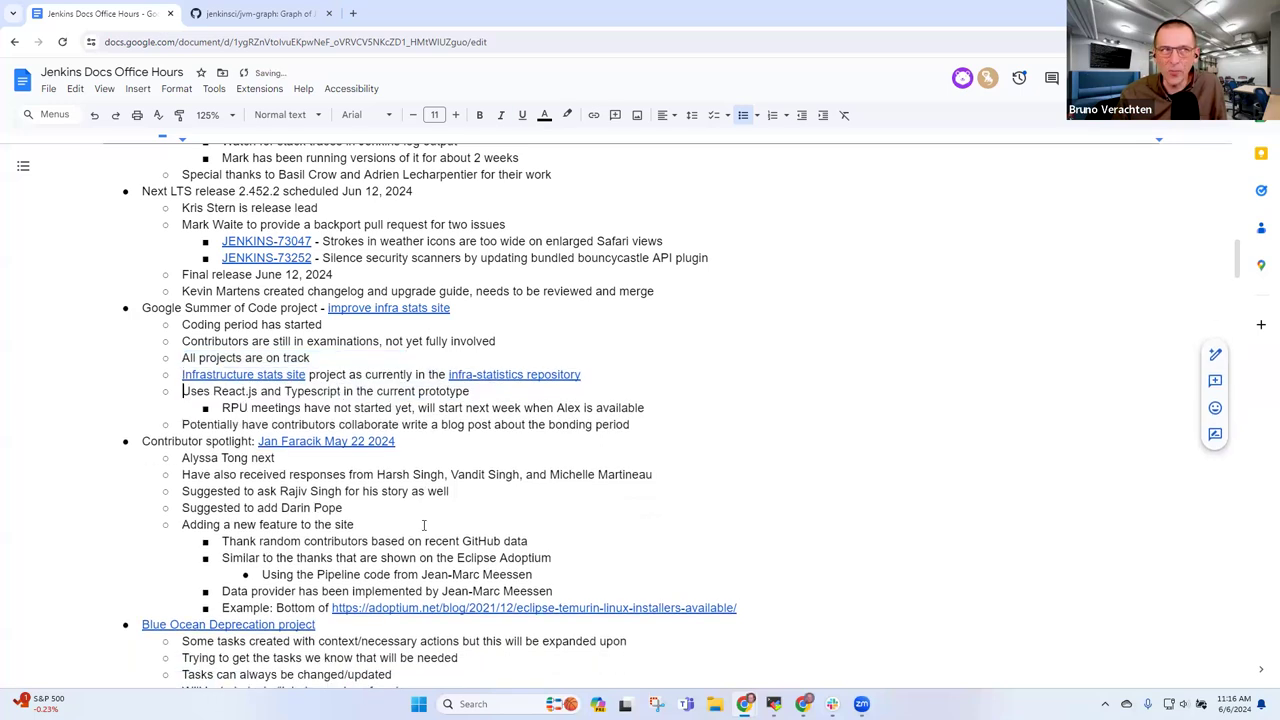
Step: Delete the React.js, RPU meetings and blog post collaboration lines
{"action": "key", "text": "Down"}
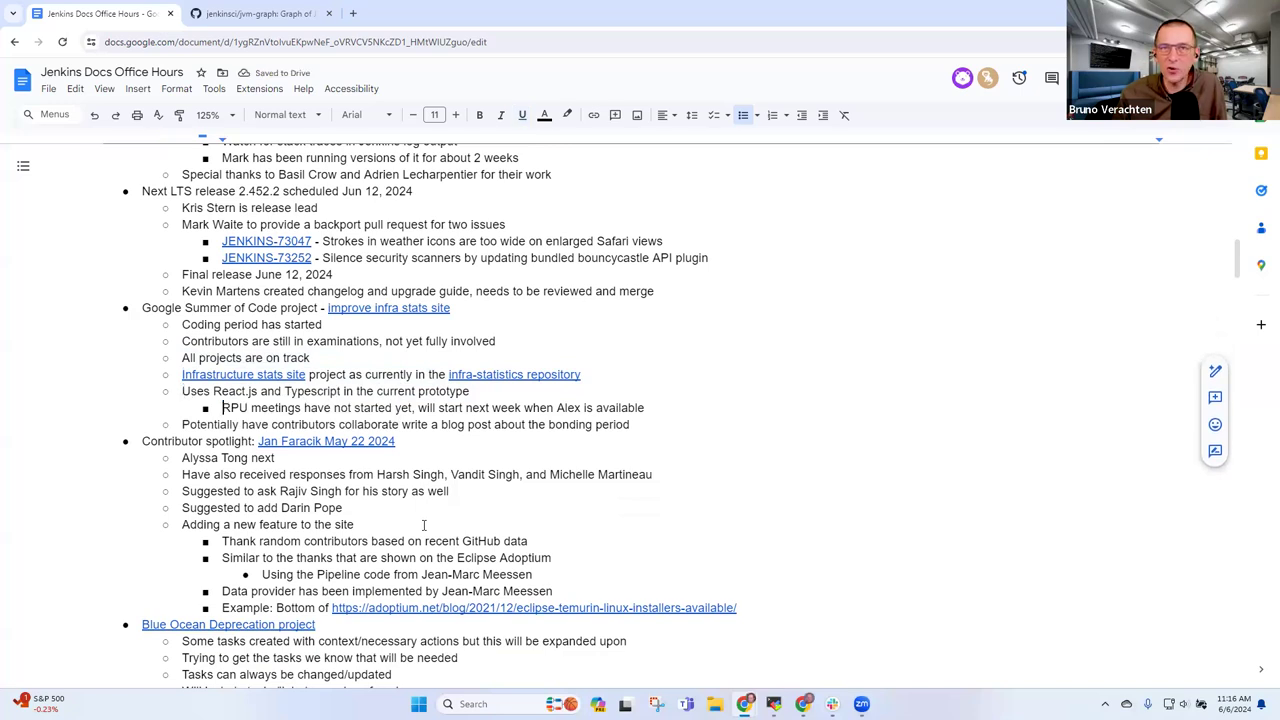
{"action": "key", "text": "shift+Down"}
{"action": "key", "text": "shift+Down"}
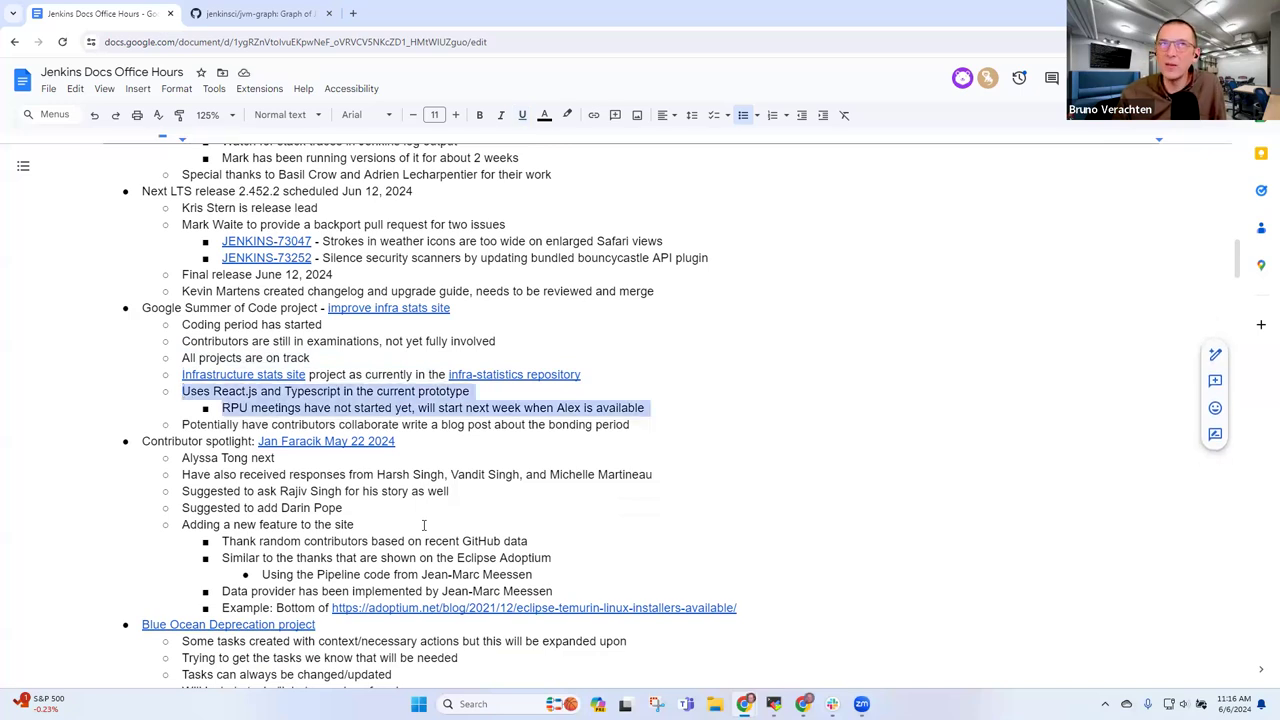
{"action": "key", "text": "BackSpace"}
{"action": "key", "text": "shift+End"}
{"action": "key", "text": "BackSpace"}
{"action": "key", "text": "BackSpace"}
Step: Add sub-bullets 'July 11 for mid-term presentations' and 'Growing together!'
{"action": "key", "text": "ctrl+z"}
{"action": "type", "text": "July 11 for mid-term presentations"}
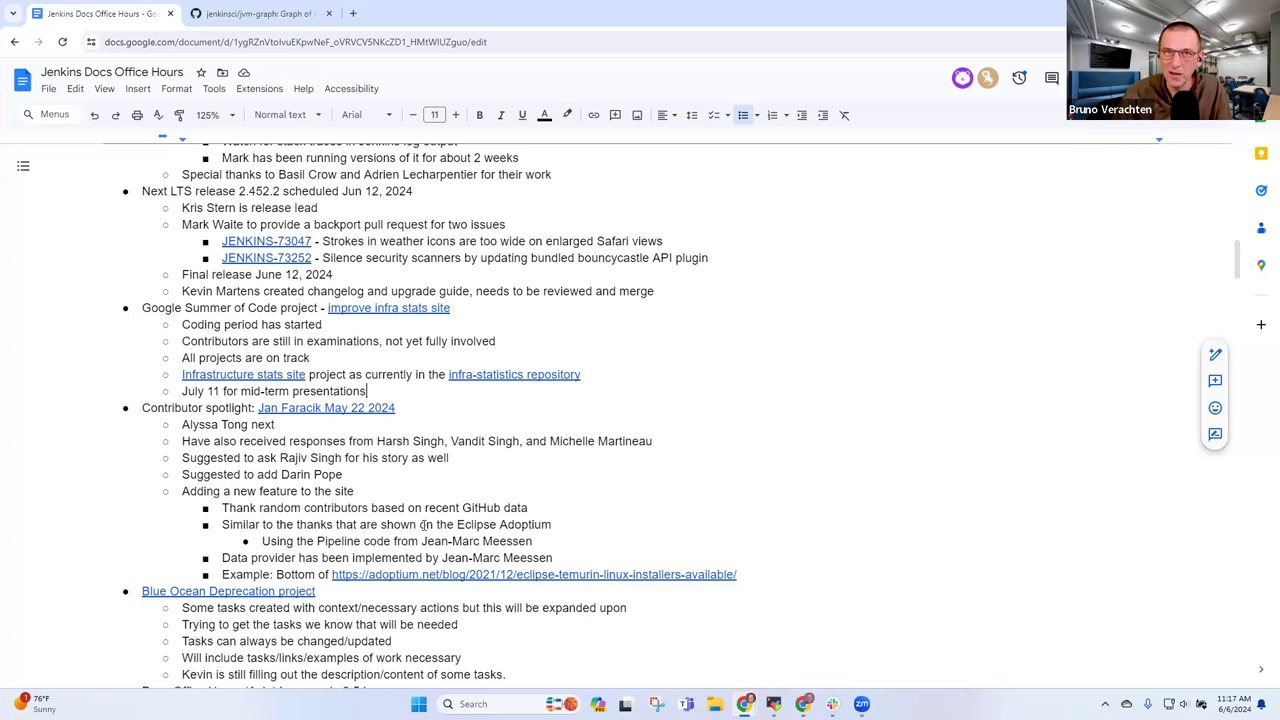
{"action": "key", "text": "Return"}
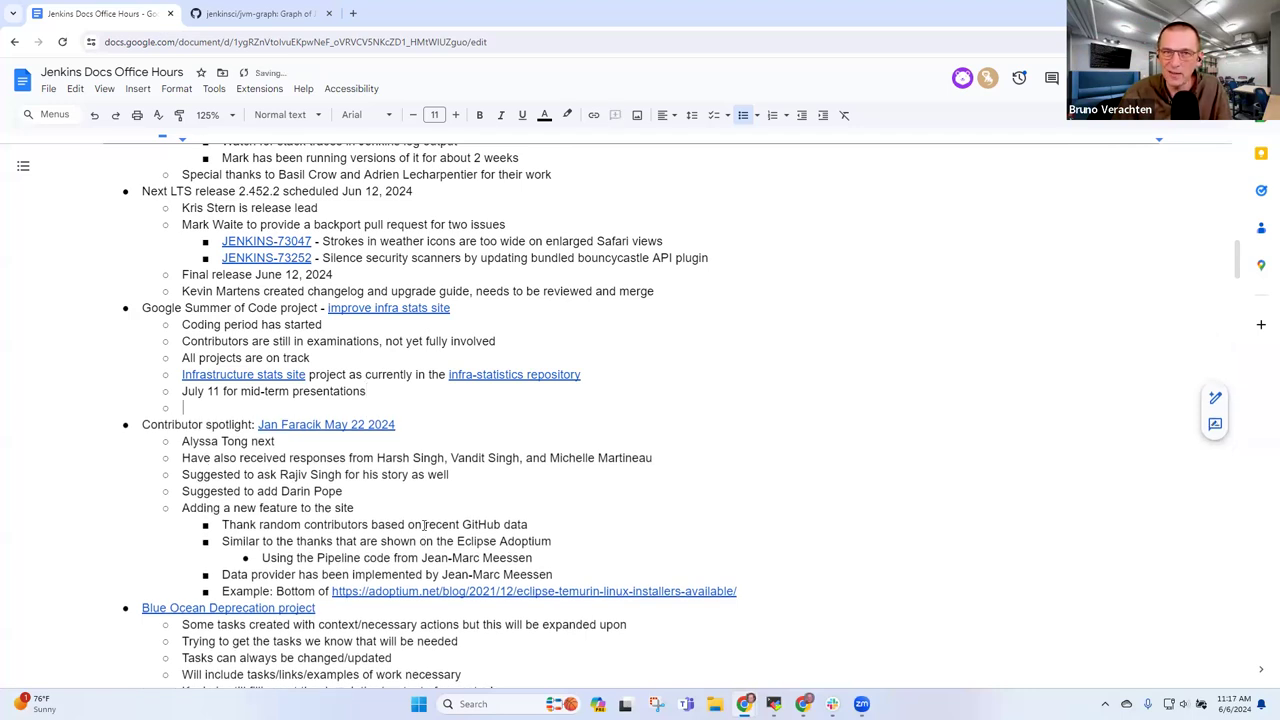
{"action": "type", "text": "Growing together"}
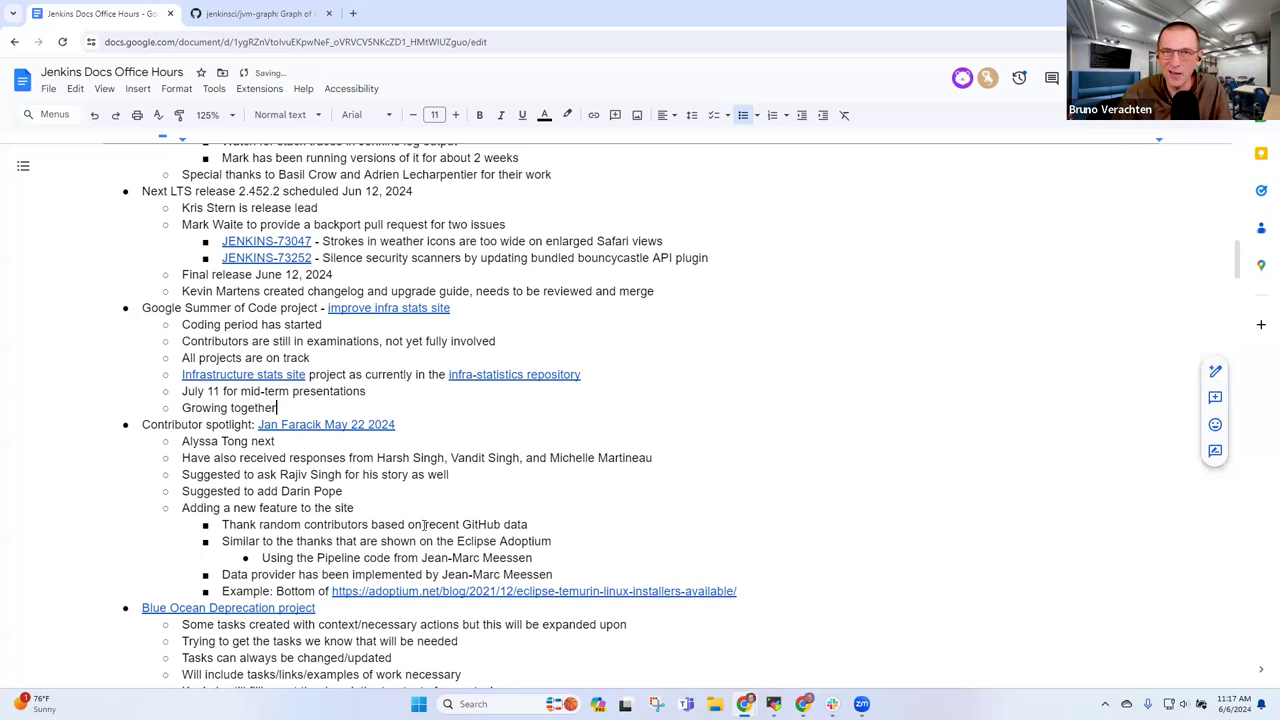
{"action": "type", "text": "!"}
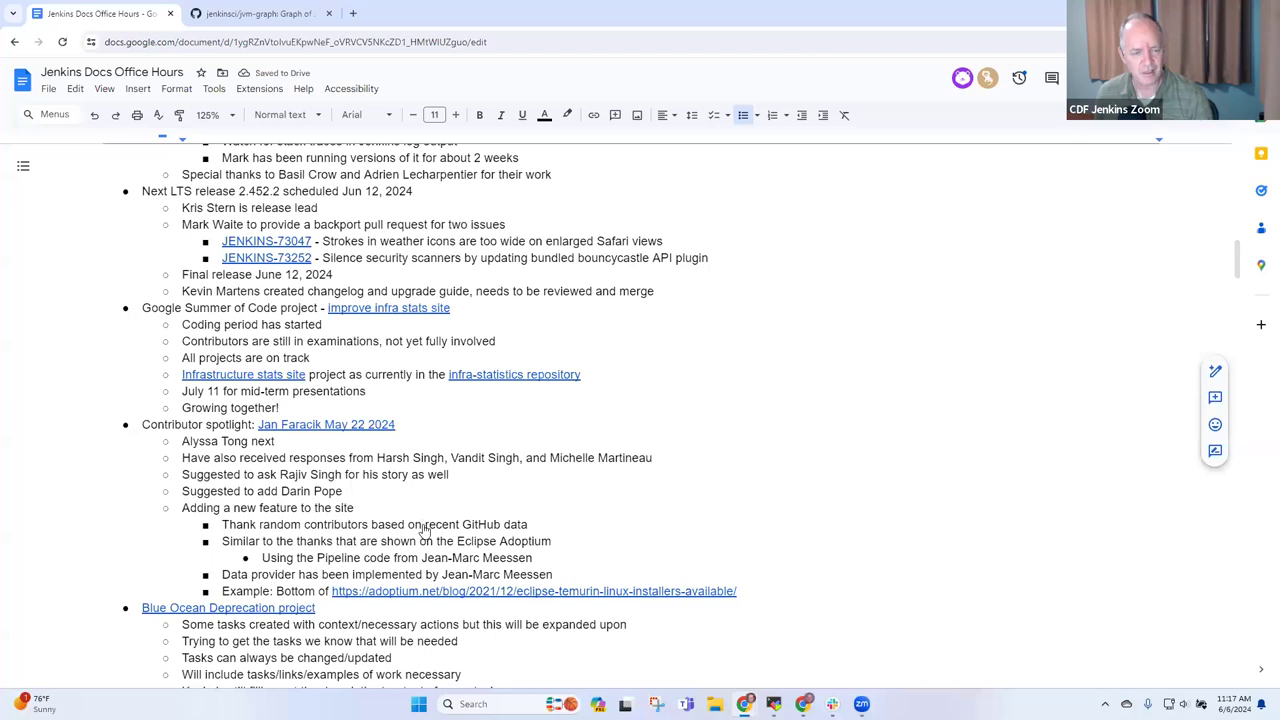
{"action": "key", "text": "Down"}
{"action": "key", "text": "Home"}
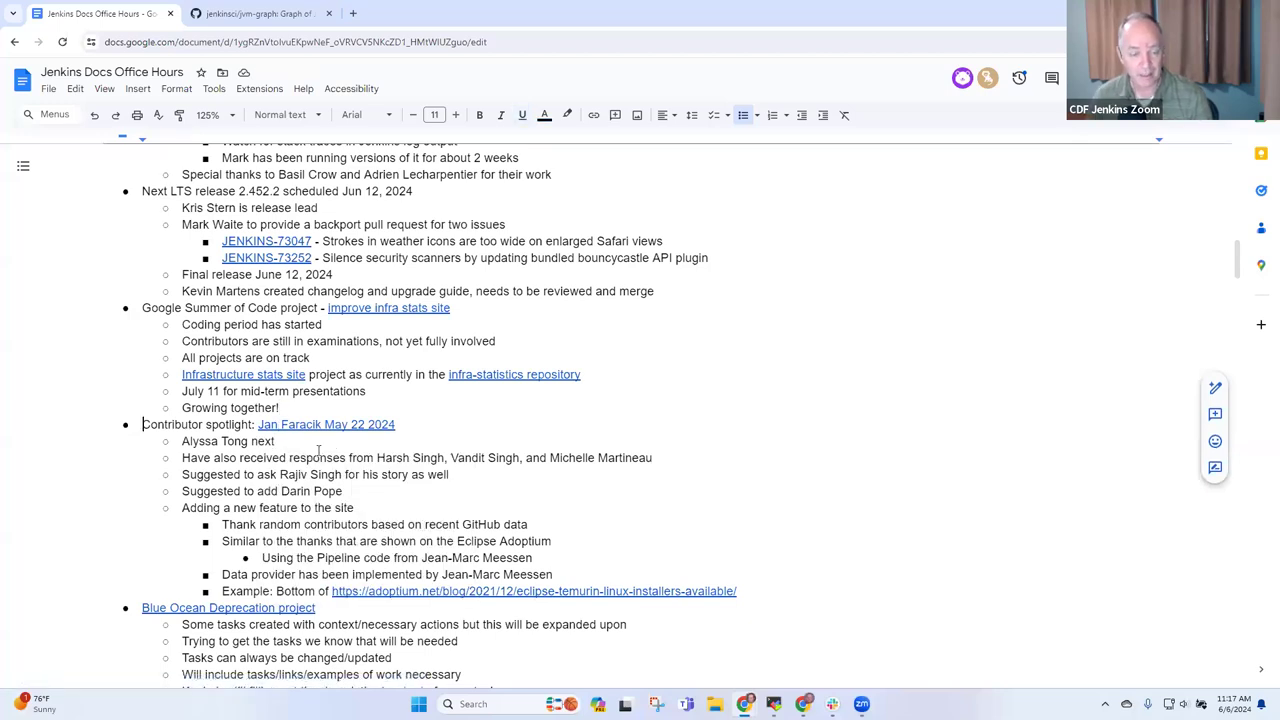
Step: Follow the Contributor spotlight link to the profile page and scroll through it
{"action": "left_click", "coordinate": [304, 424]}
{"action": "left_click", "coordinate": [355, 454]}
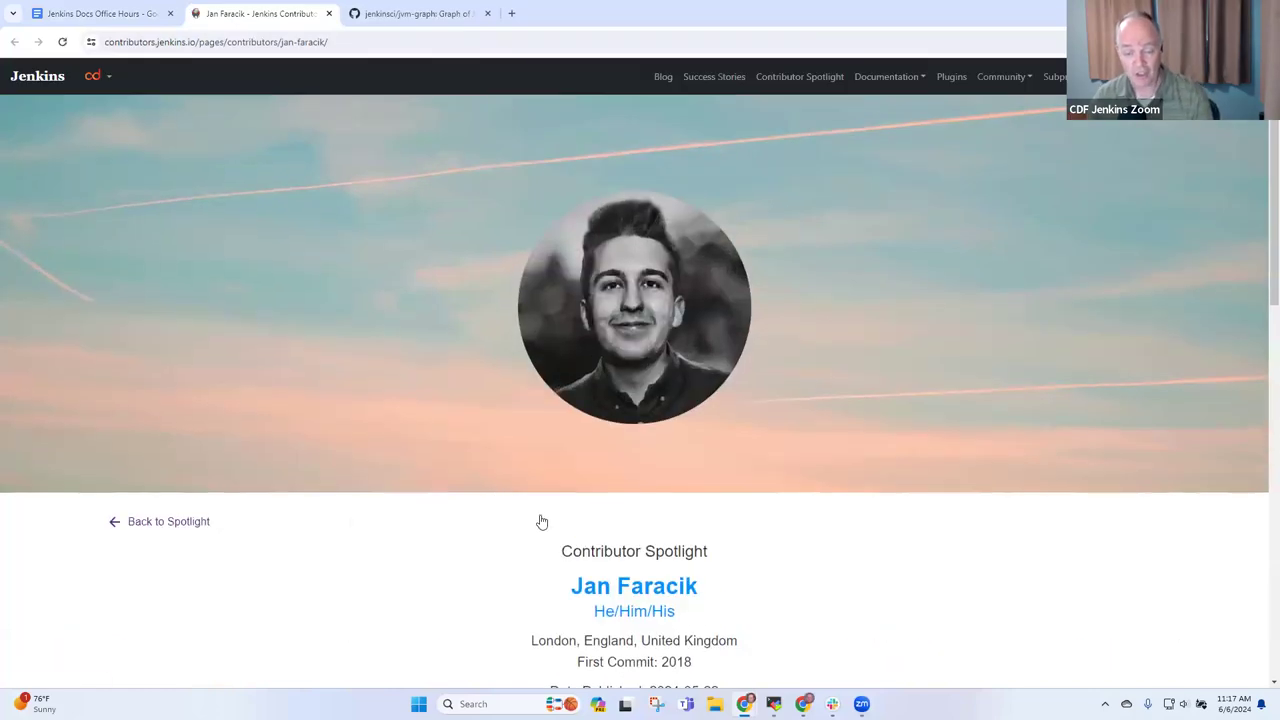
{"action": "scroll", "coordinate": [541, 521], "scroll_direction": "down", "scroll_amount": 4}
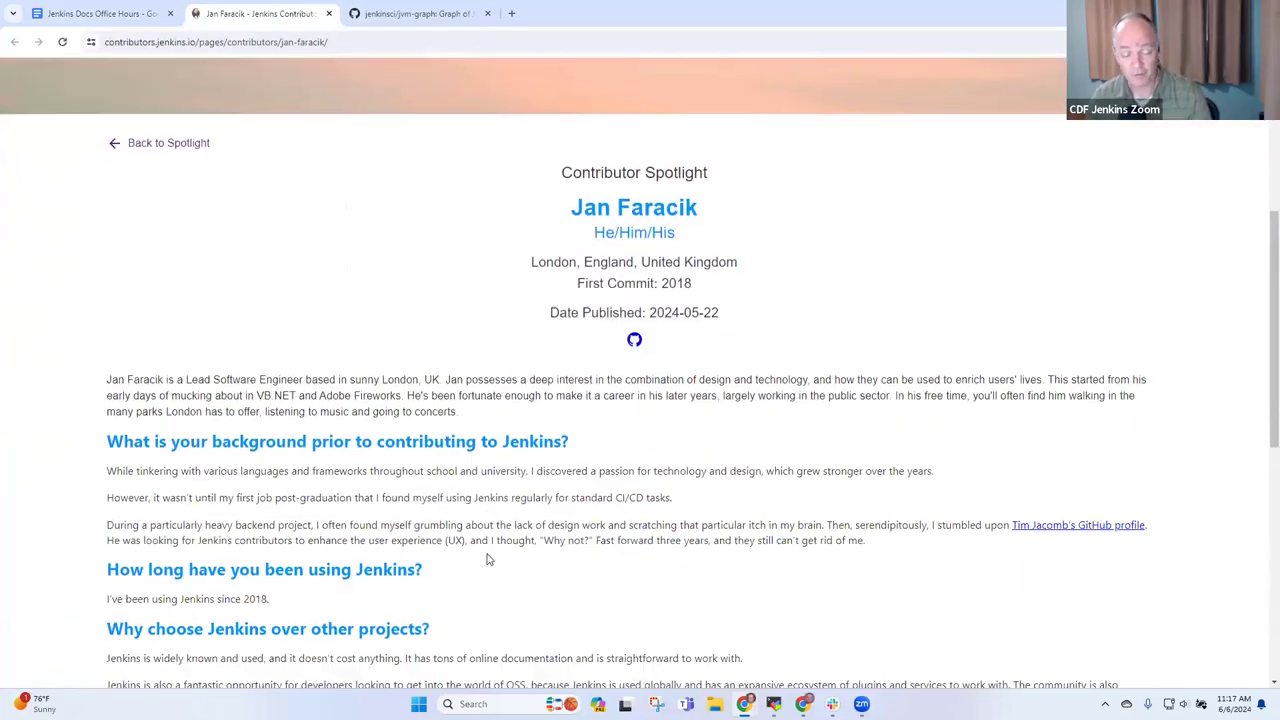
{"action": "scroll", "coordinate": [489, 560], "scroll_direction": "down", "scroll_amount": 6}
{"action": "scroll", "coordinate": [497, 564], "scroll_direction": "up", "scroll_amount": 10}
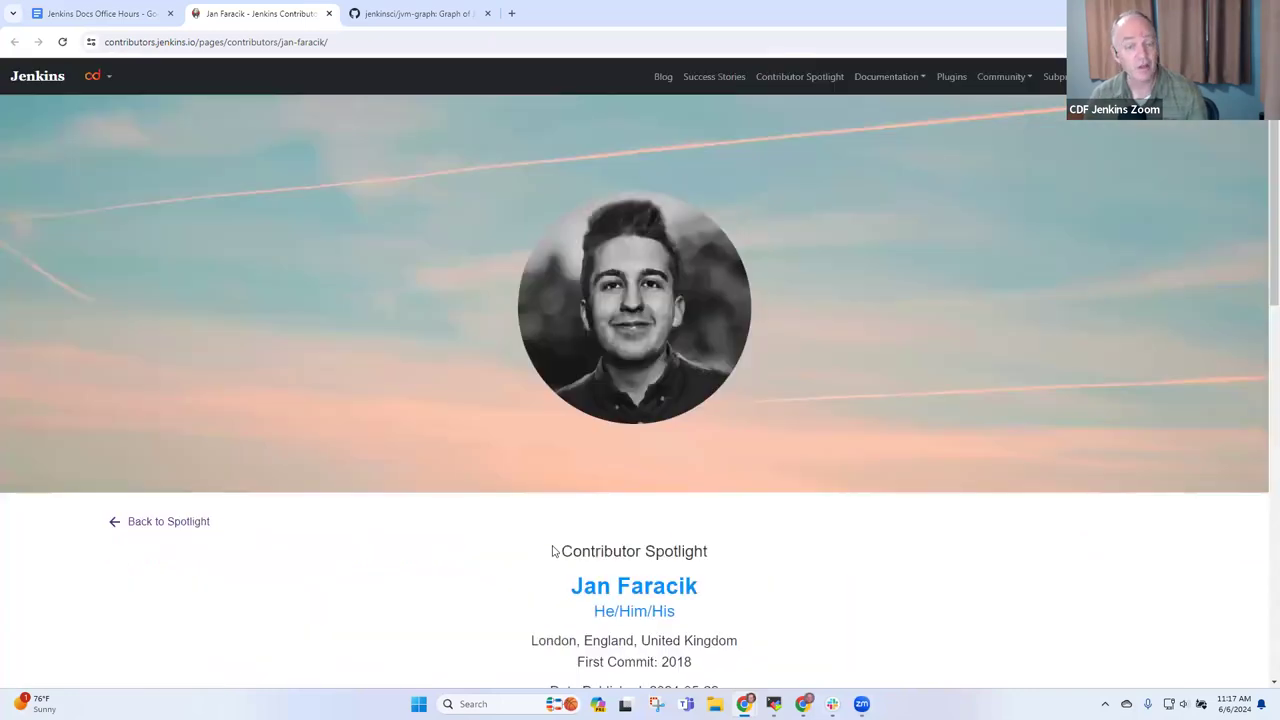
Step: Back in the notes, highlight the next-up contributor line and the suggested contributor's name
{"action": "left_click", "coordinate": [98, 14]}
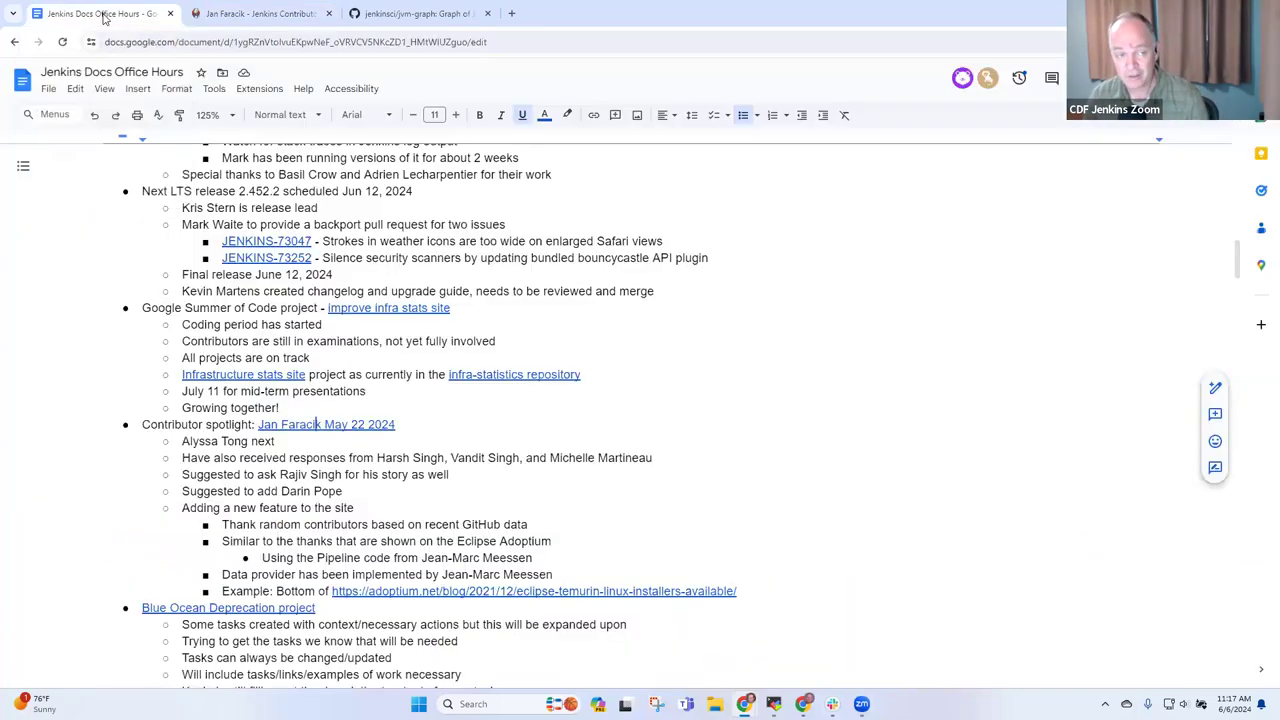
{"action": "left_click", "coordinate": [291, 442]}
{"action": "key", "text": "ctrl+shift+Left"}
{"action": "key", "text": "ctrl+shift+Left"}
{"action": "key", "text": "ctrl+shift+Left"}
{"action": "key", "text": "Down"}
{"action": "key", "text": "Down"}
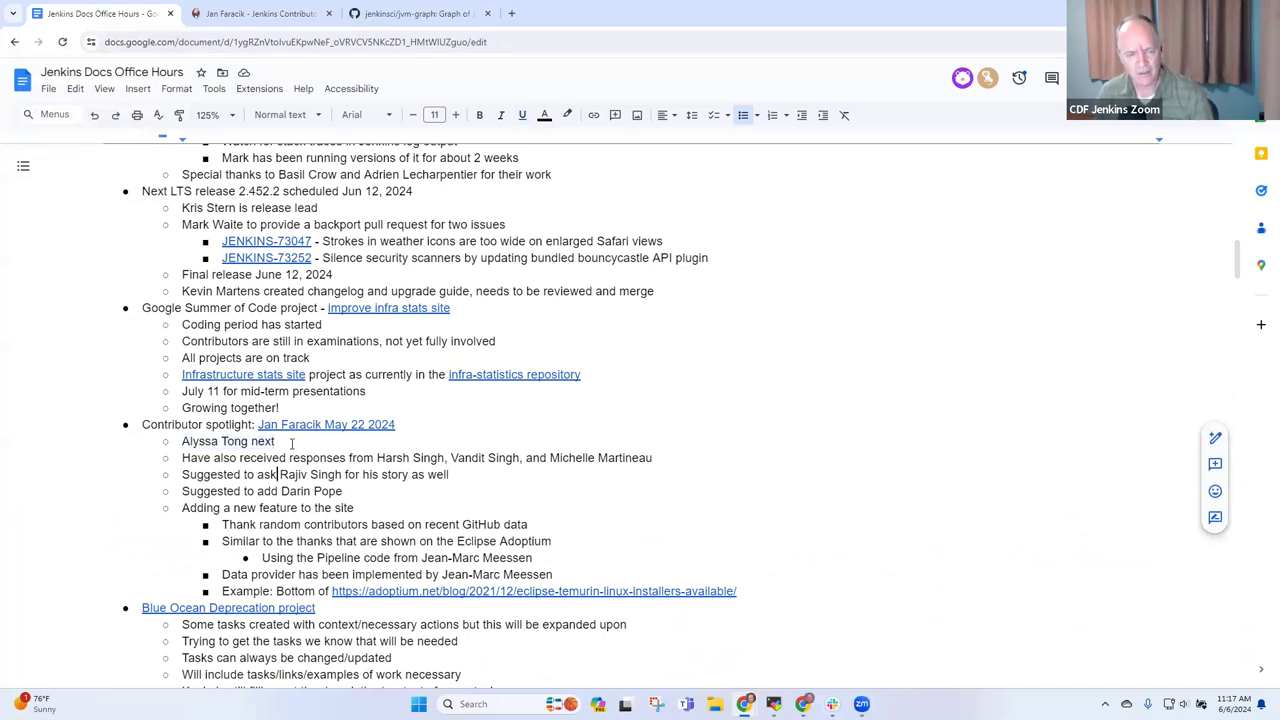
{"action": "key", "text": "ctrl+shift+Right"}
{"action": "key", "text": "ctrl+shift+Right"}
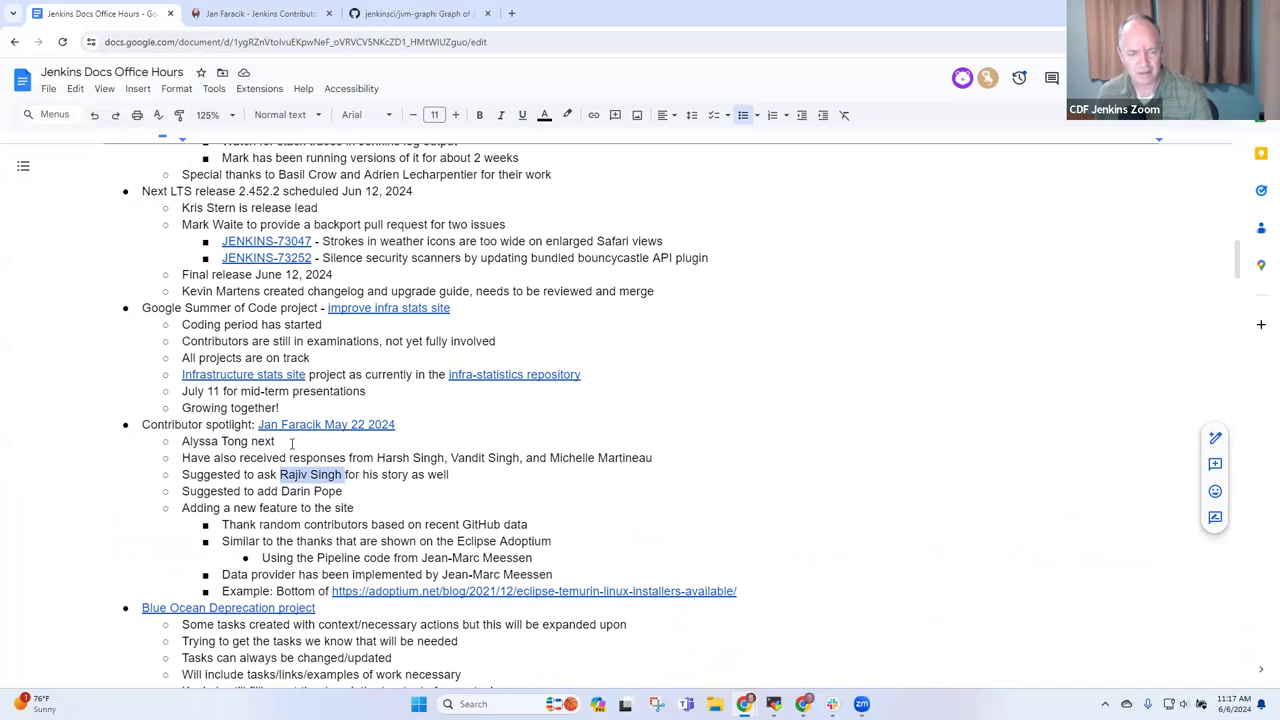
Step: Highlight the responders' names and the suggested addition's name in the spotlight notes
{"action": "key", "text": "Up"}
{"action": "key", "text": "ctrl+Right"}
{"action": "key", "text": "ctrl+Right"}
{"action": "key", "text": "ctrl+Right"}
{"action": "key", "text": "ctrl+Left"}
{"action": "key", "text": "ctrl+shift+Right"}
{"action": "key", "text": "ctrl+shift+Right"}
{"action": "key", "text": "Right"}
{"action": "key", "text": "ctrl+Right"}
{"action": "key", "text": "ctrl+Right"}
{"action": "key", "text": "ctrl+Right"}
{"action": "key", "text": "ctrl+Right"}
{"action": "key", "text": "ctrl+Right"}
{"action": "key", "text": "ctrl+shift+Right"}
{"action": "key", "text": "ctrl+shift+Right"}
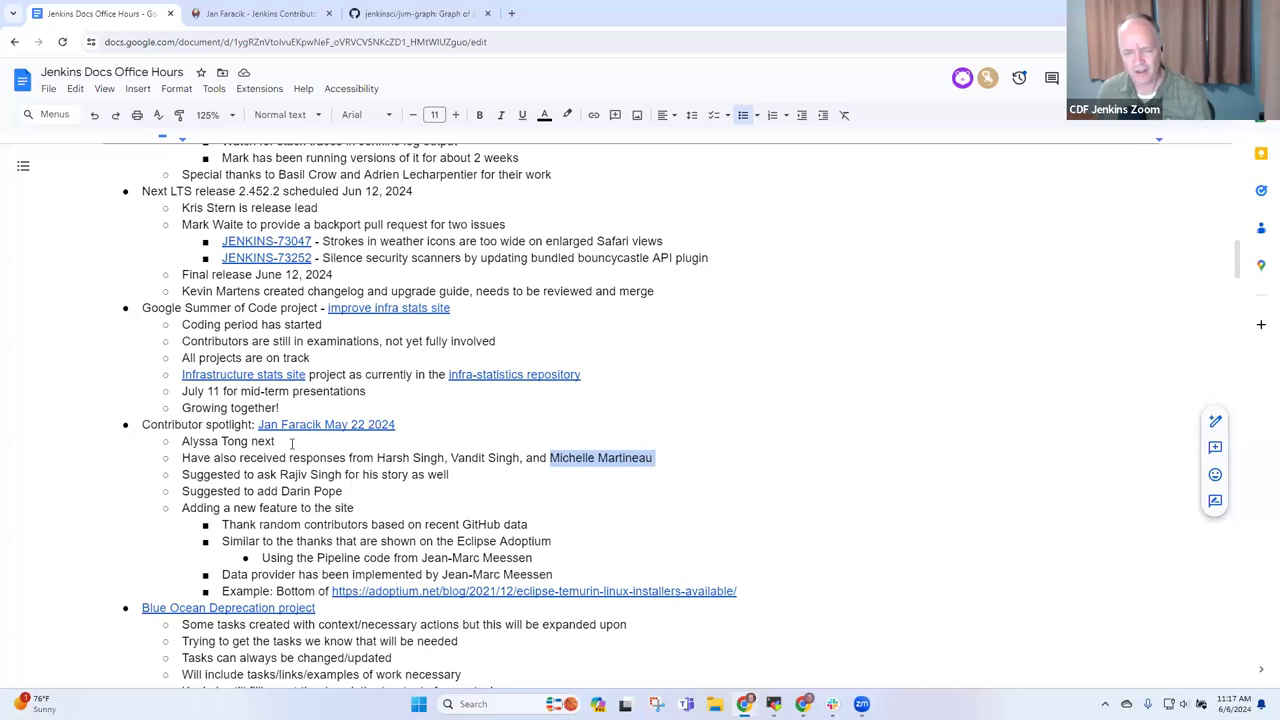
{"action": "key", "text": "Left"}
{"action": "key", "text": "ctrl+Right"}
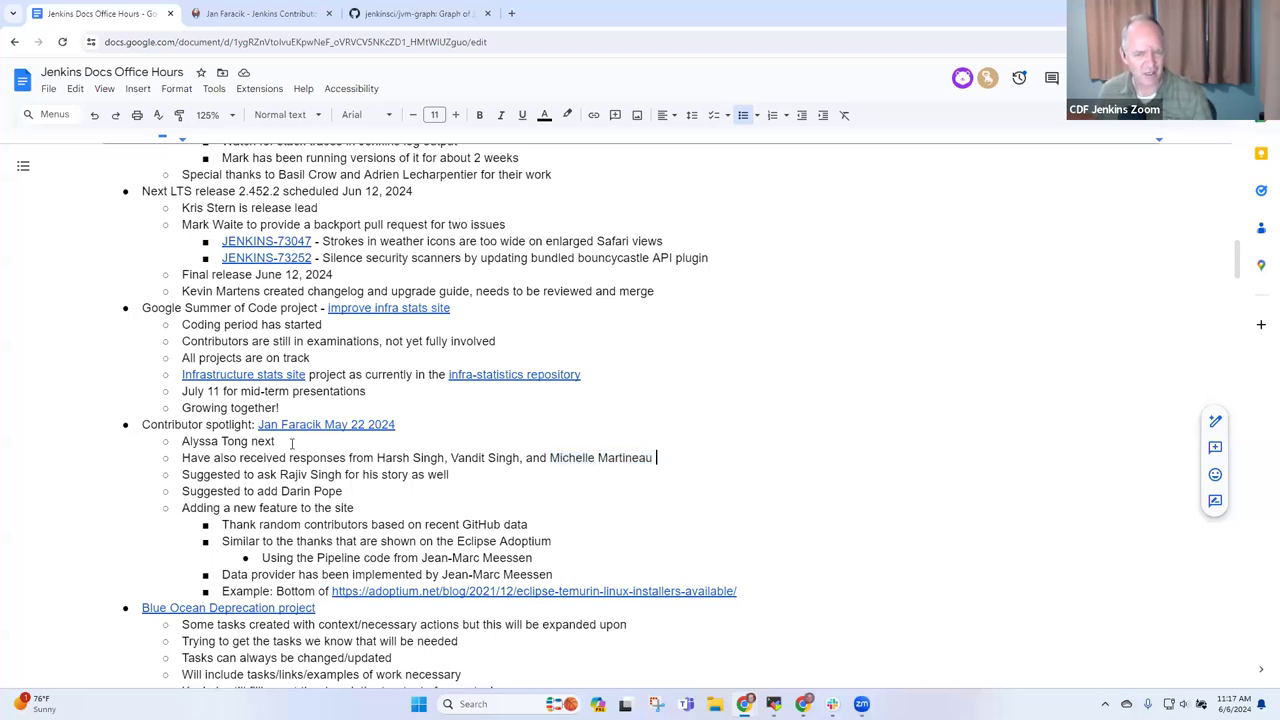
{"action": "key", "text": "Down"}
{"action": "key", "text": "Down"}
{"action": "key", "text": "ctrl+shift+Left"}
{"action": "key", "text": "ctrl+shift+Left"}
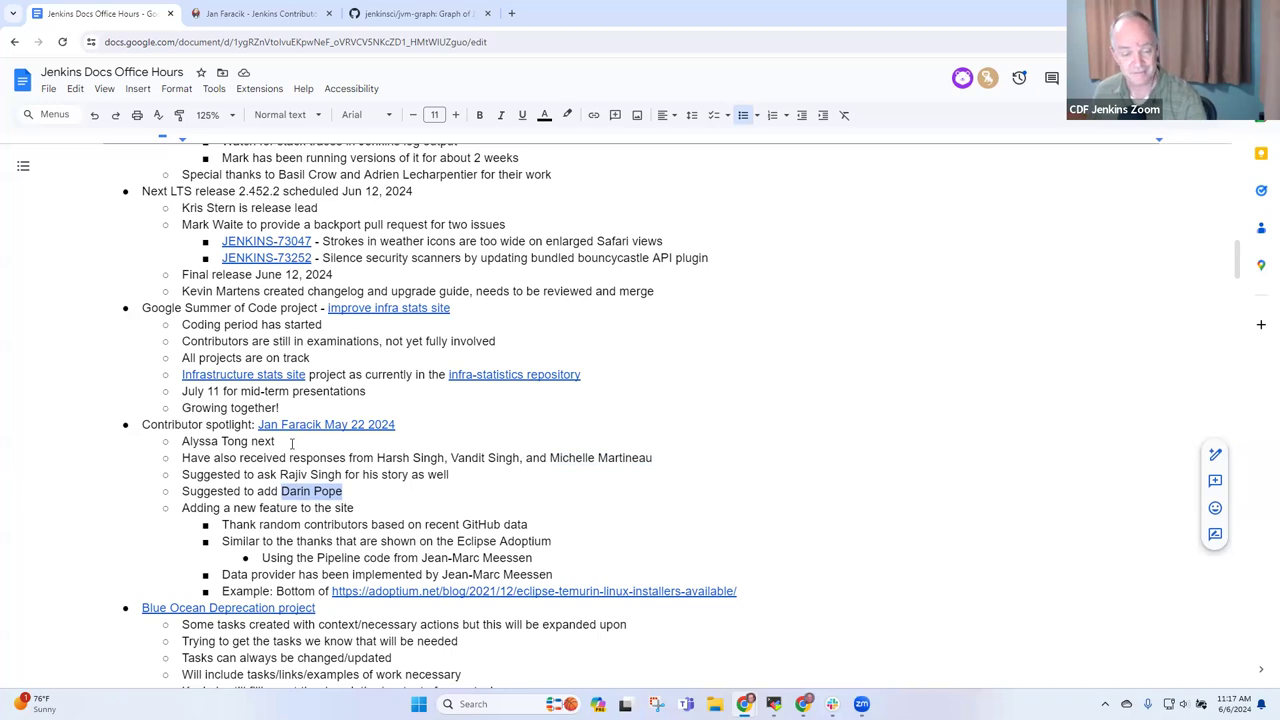
Step: Highlight the 'Adding a new feature to the site' line and its Pipeline code bullet
{"action": "key", "text": "Down"}
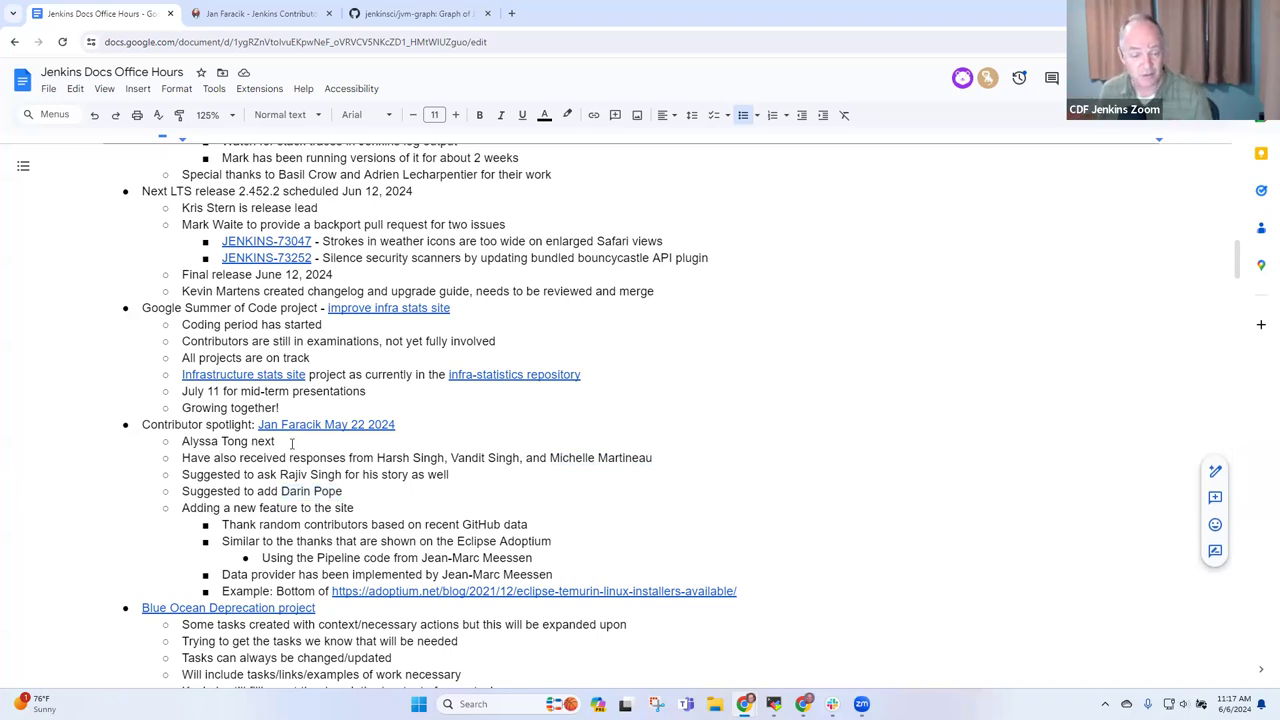
{"action": "key", "text": "Down"}
{"action": "key", "text": "Up"}
{"action": "key", "text": "Down"}
{"action": "key", "text": "Up"}
{"action": "key", "text": "Home"}
{"action": "key", "text": "shift+End"}
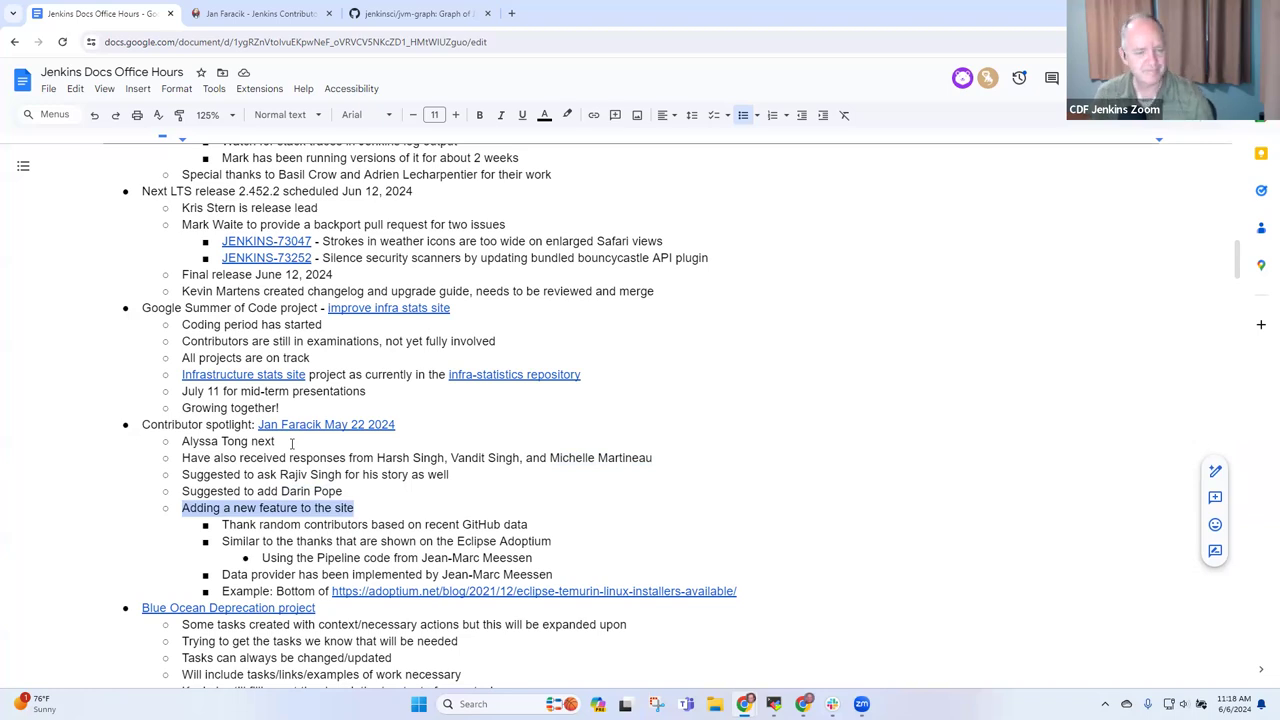
{"action": "key", "text": "Up"}
{"action": "key", "text": "Down"}
{"action": "key", "text": "Down"}
{"action": "key", "text": "Down"}
{"action": "key", "text": "Down"}
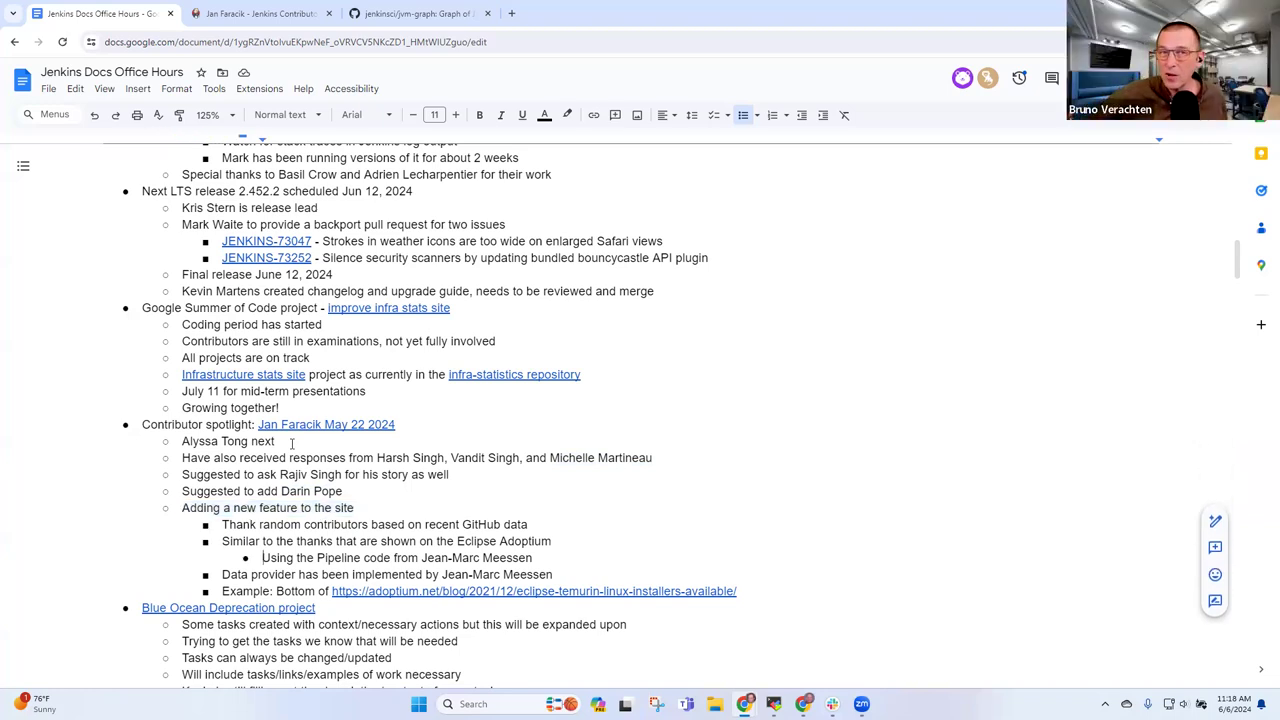
{"action": "key", "text": "shift+End"}
{"action": "key", "text": "Up"}
{"action": "key", "text": "Up"}
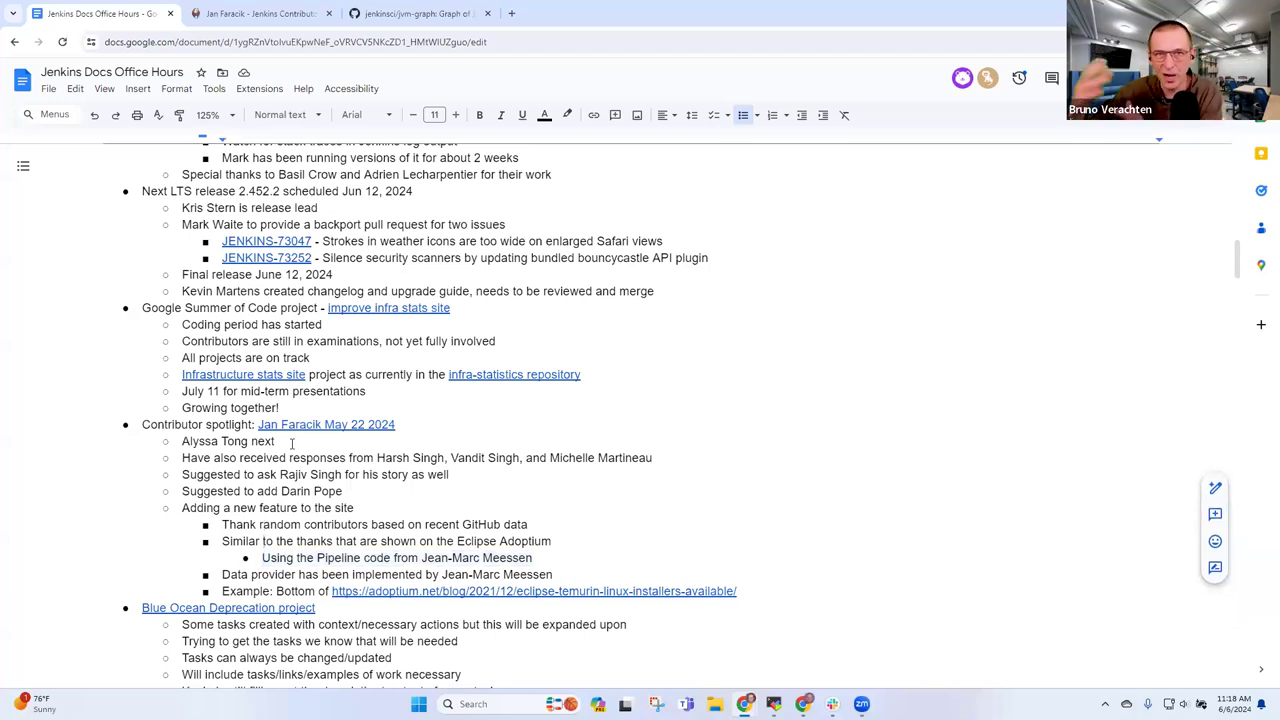
Step: Insert a bullet above 'Thank random contributors' crediting the contributor data collection to the contributor
{"action": "key", "text": "Home"}
{"action": "key", "text": "Return"}
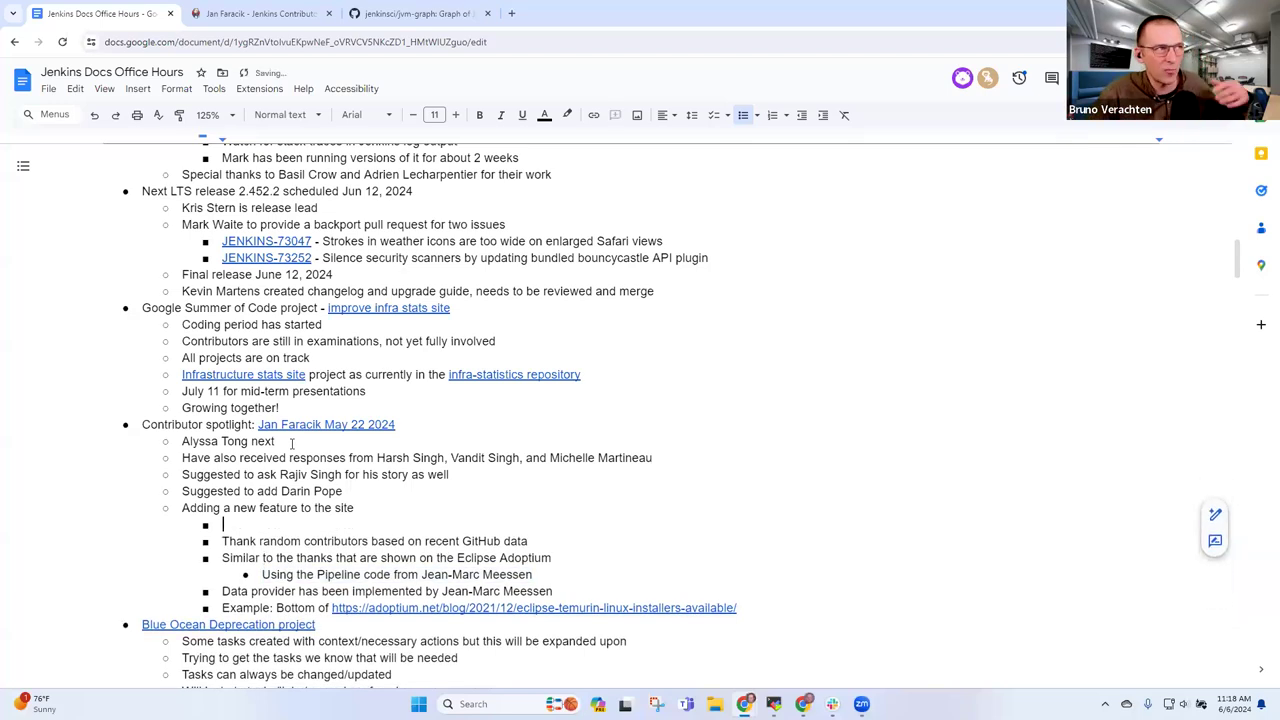
{"action": "type", "text": "Capitalize"}
{"action": "key", "text": "ctrl+BackSpace"}
{"action": "type", "text": "Contributor datg"}
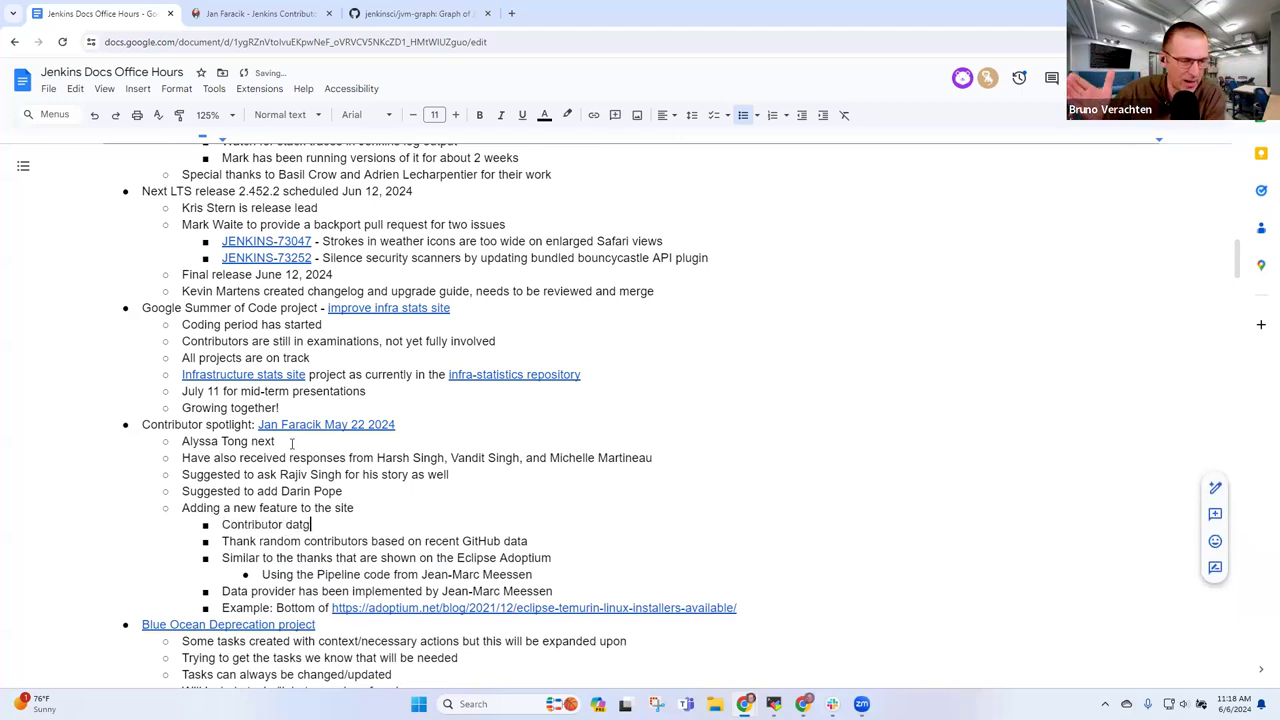
{"action": "key", "text": "BackSpace"}
{"action": "type", "text": "a colle"}
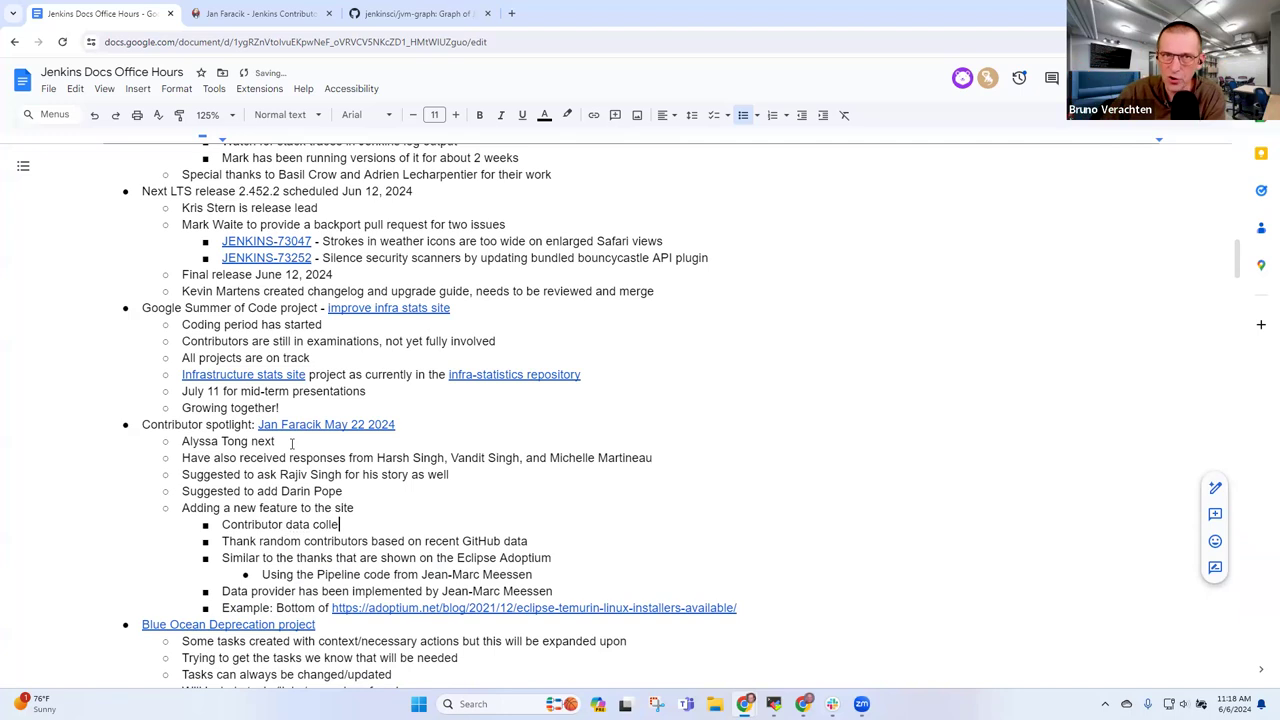
{"action": "type", "text": "ction by "}
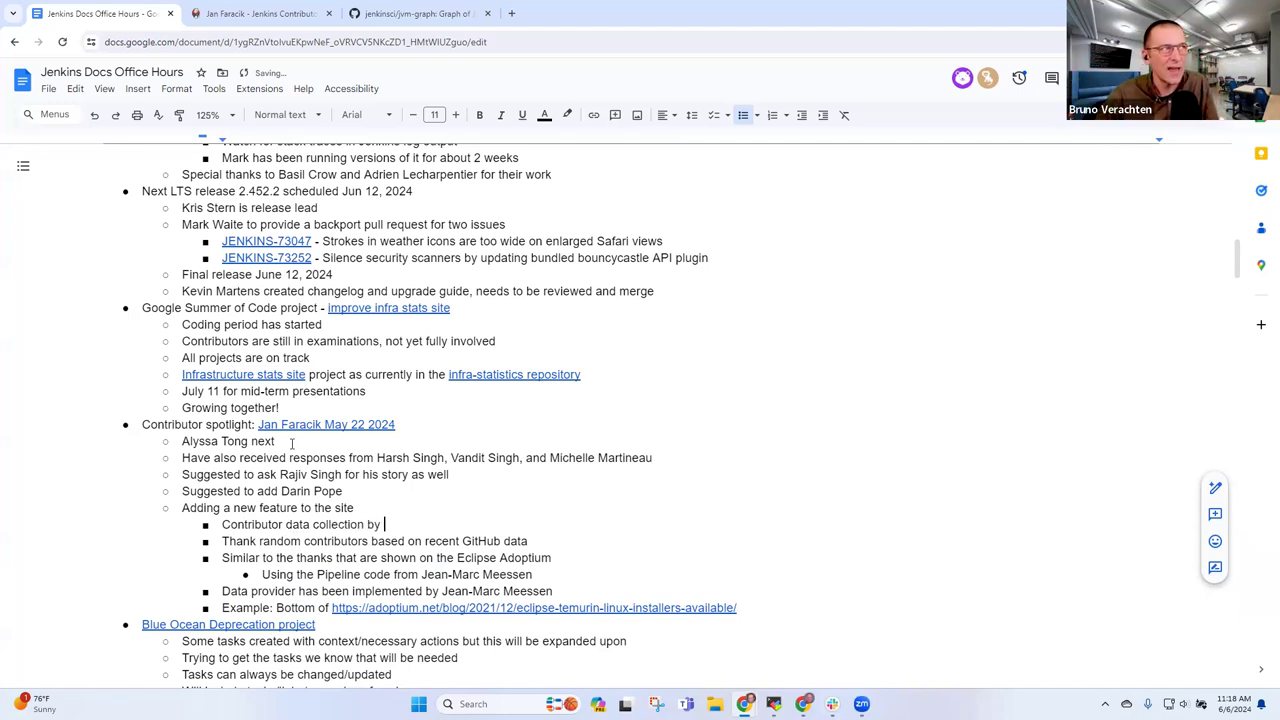
{"action": "type", "text": "Jean-"}
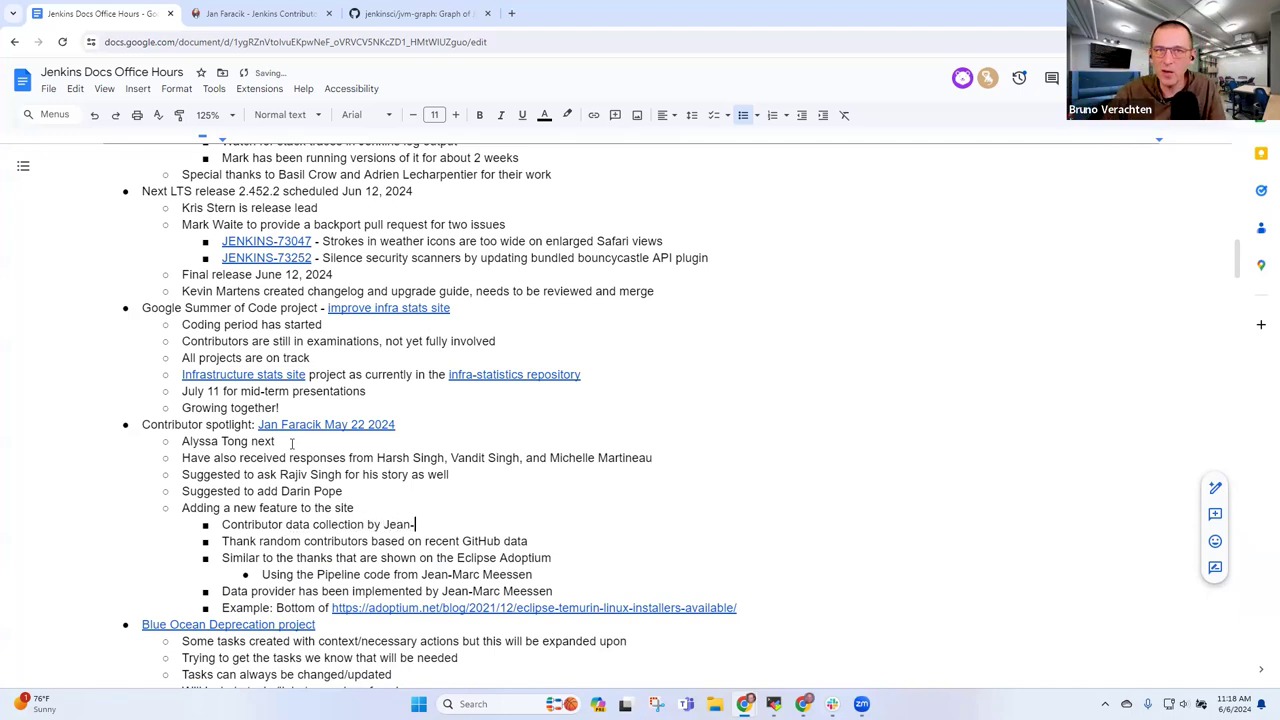
{"action": "type", "text": "Marc Meess"}
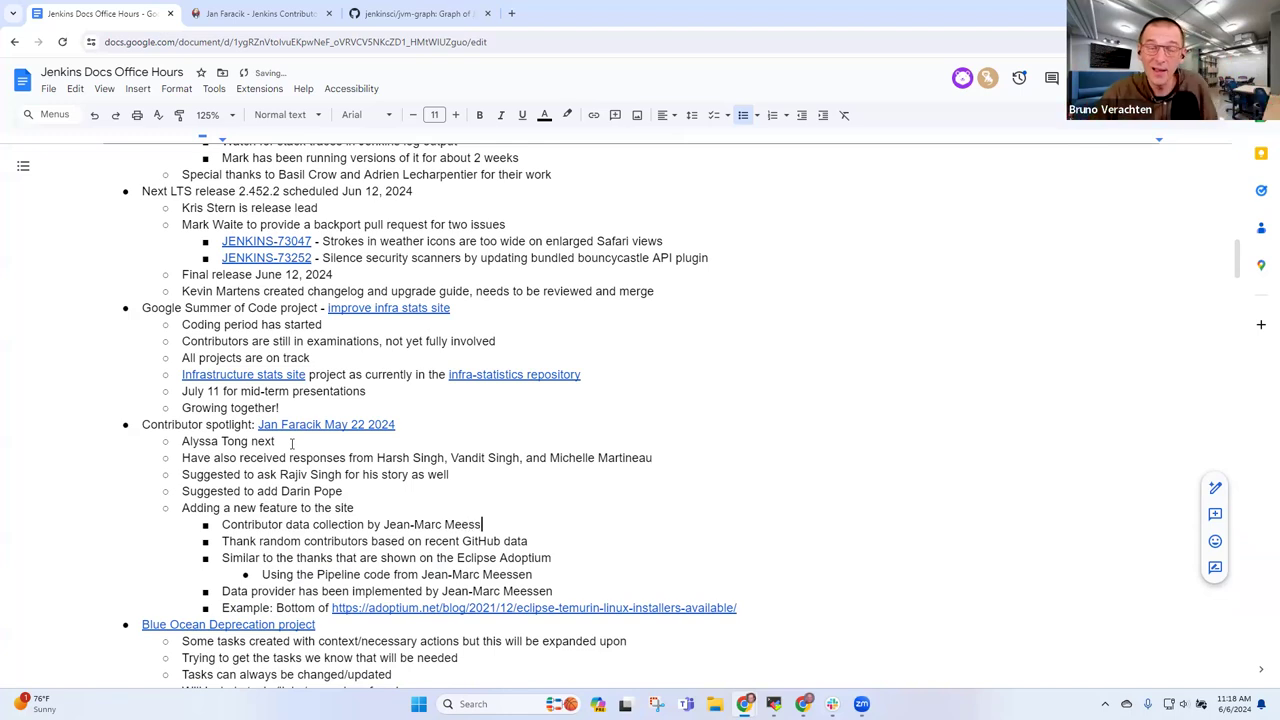
{"action": "type", "text": "en"}
Step: Add nested bullet 'Leveraging some of the data to highlight a random contributor'
{"action": "key", "text": "Return"}
{"action": "key", "text": "Tab"}
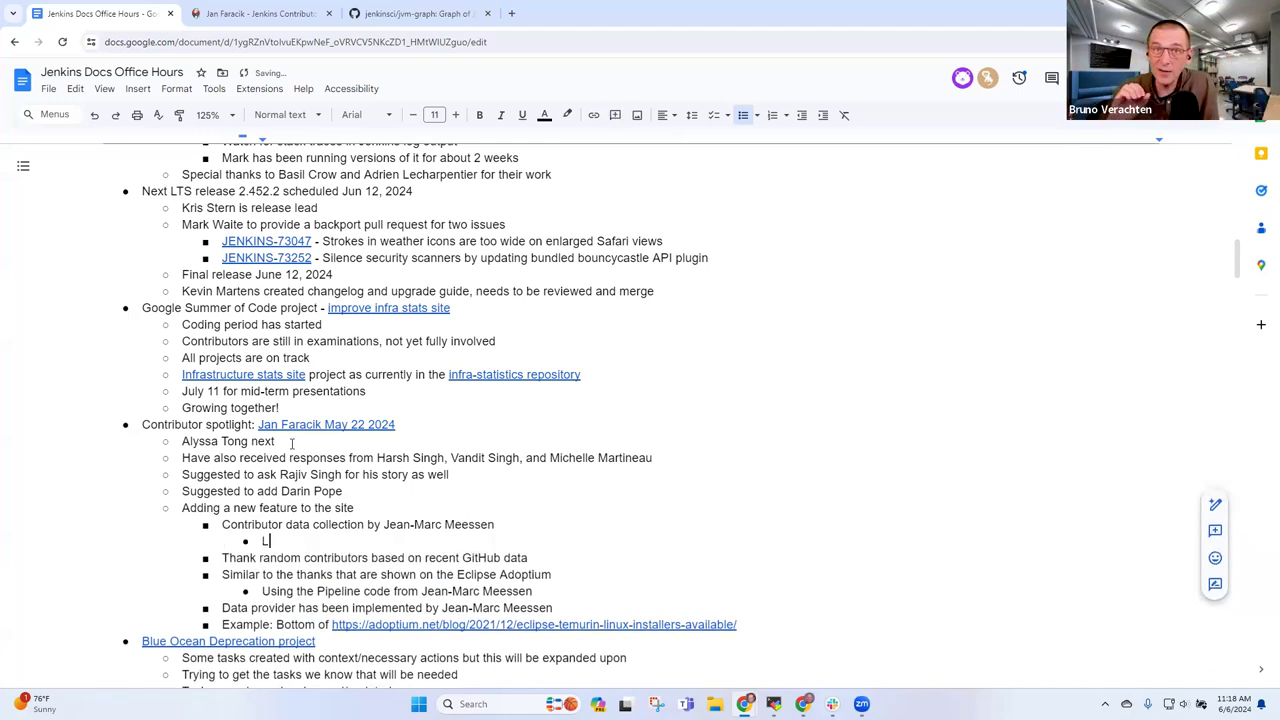
{"action": "type", "text": "Leveraging some of the data "}
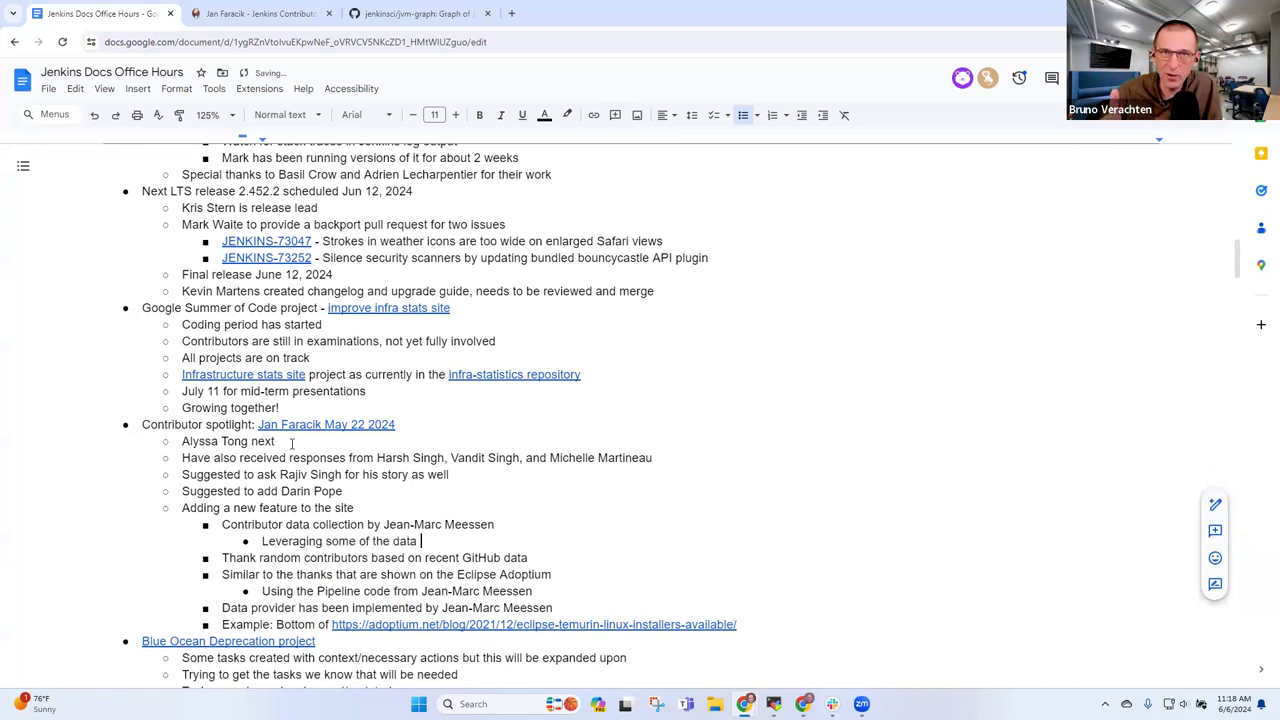
{"action": "type", "text": "to hig"}
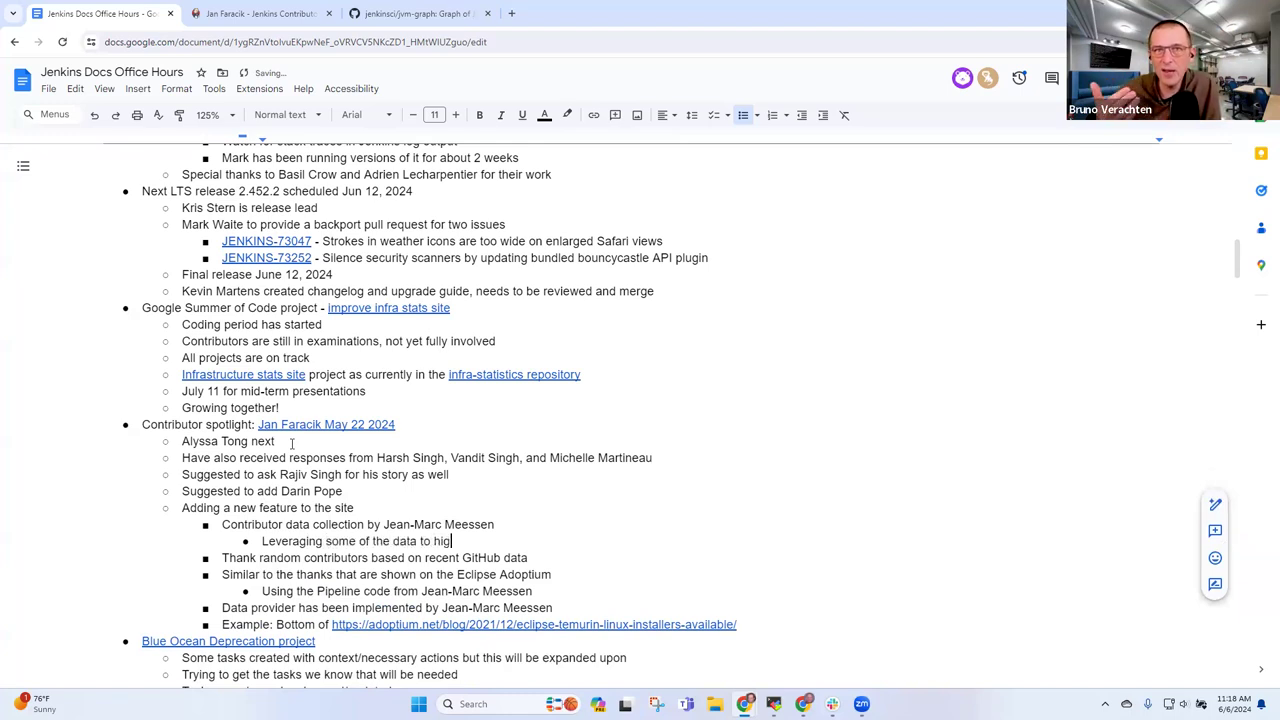
{"action": "type", "text": "hlight a controbi"}
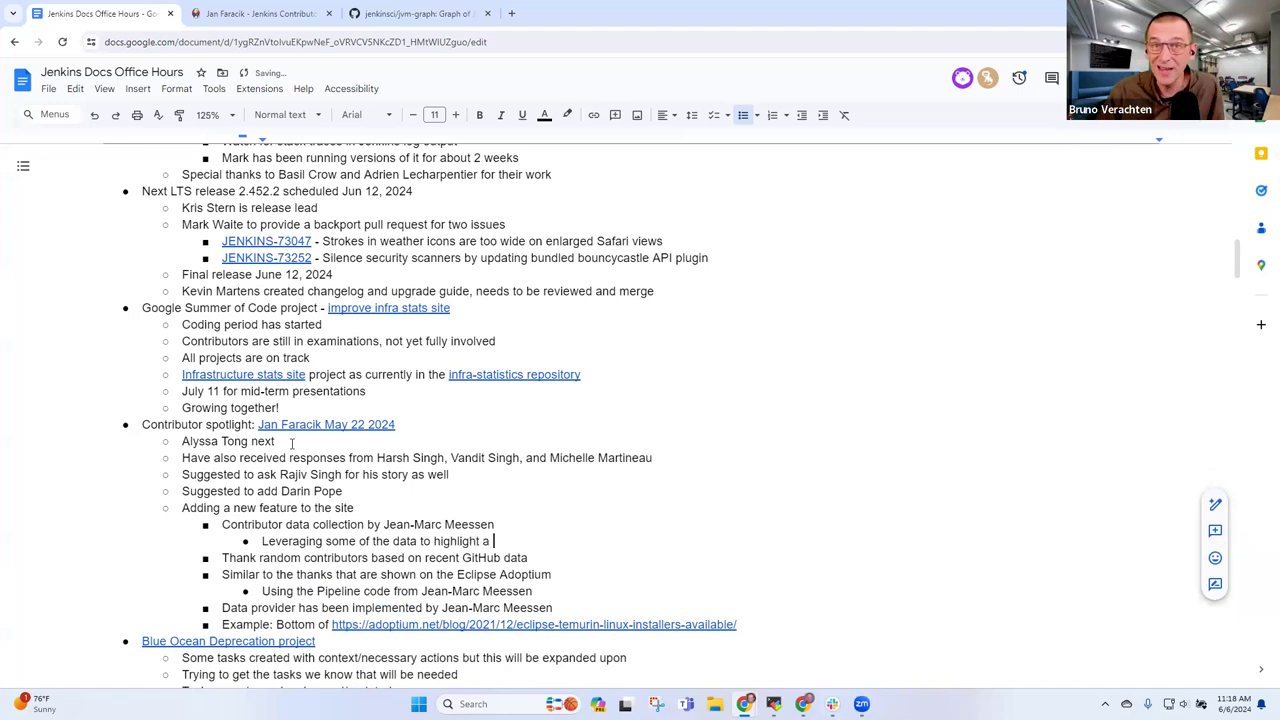
{"action": "key", "text": "BackSpace"}
{"action": "key", "text": "BackSpace"}
{"action": "key", "text": "BackSpace"}
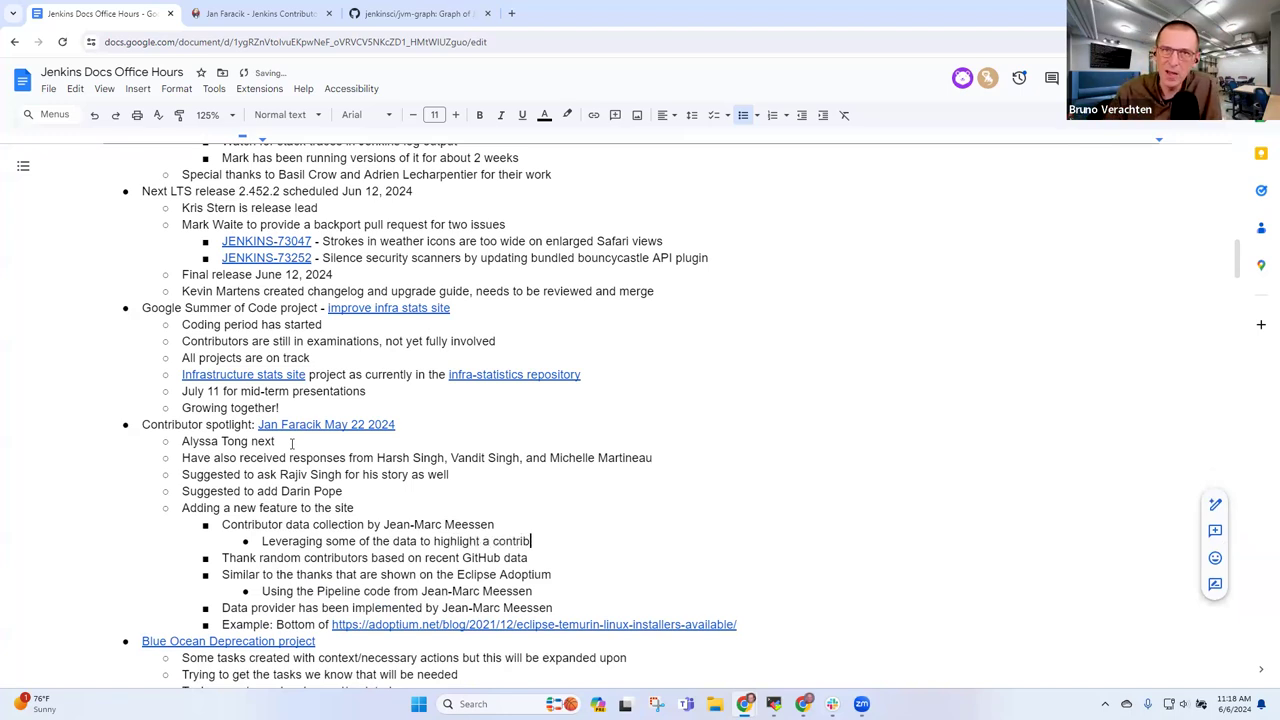
{"action": "type", "text": "ibutor"}
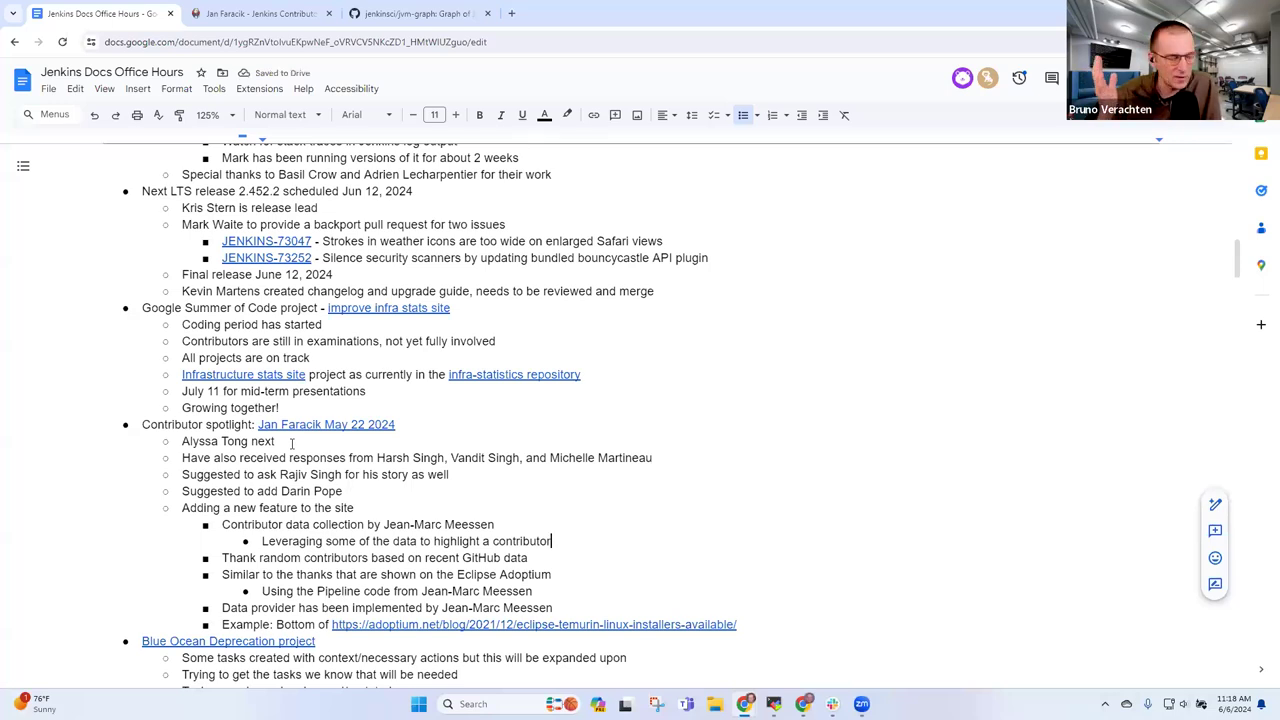
{"action": "key", "text": "ctrl+Left"}
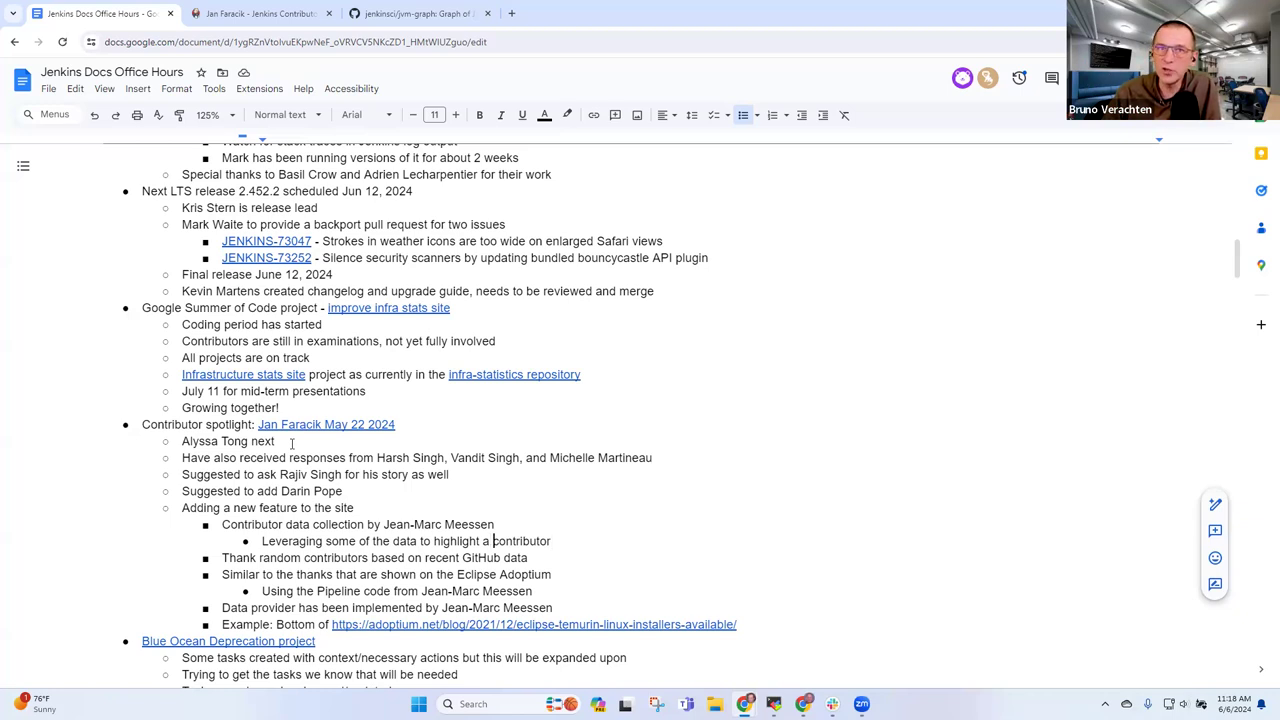
{"action": "type", "text": "random"}
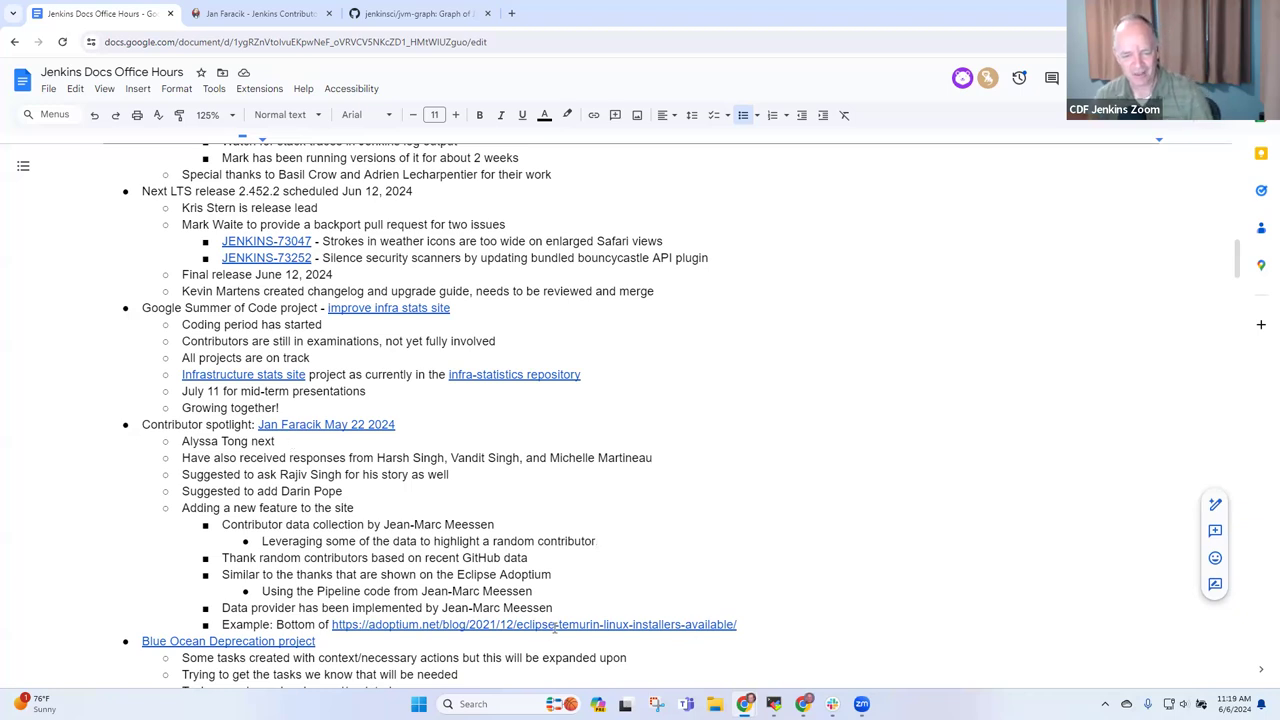
Step: Open the example Adoptium blog post and scroll to its footer
{"action": "mouse_move", "coordinate": [552, 628]}
{"action": "left_click", "coordinate": [440, 654]}
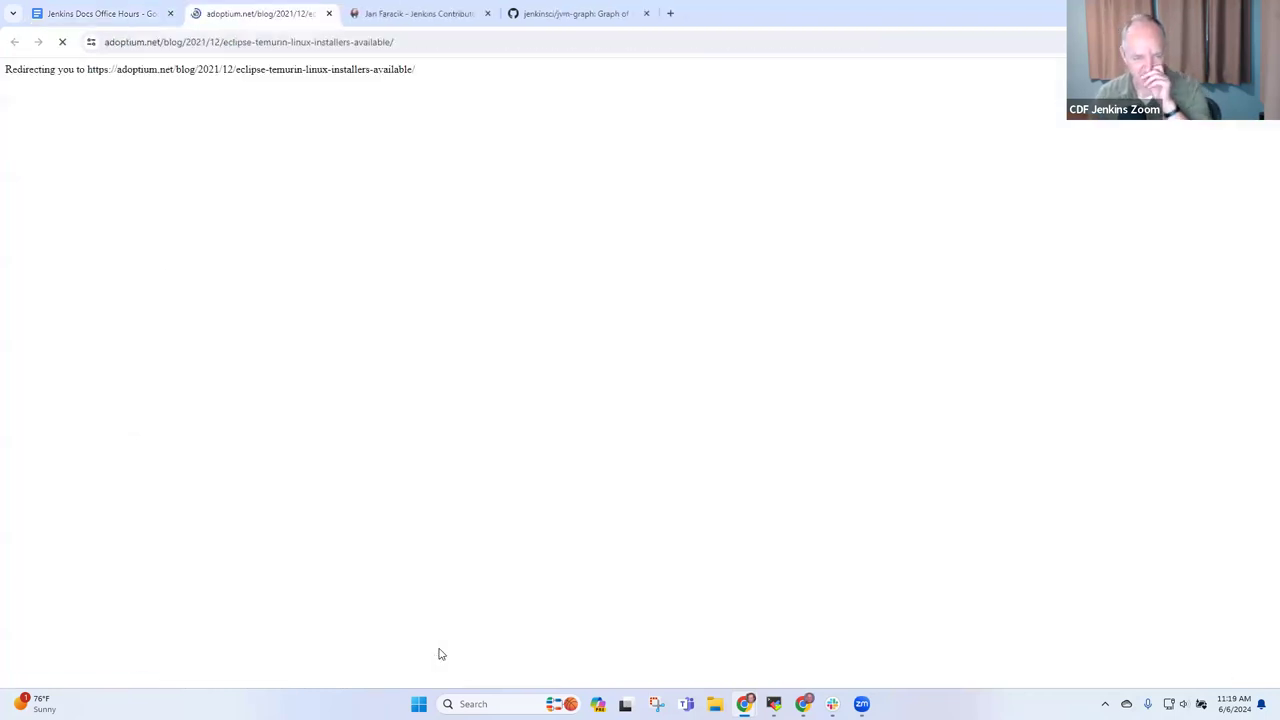
{"action": "scroll", "coordinate": [952, 382], "scroll_direction": "down", "scroll_amount": 4}
{"action": "scroll", "coordinate": [952, 382], "scroll_direction": "down", "scroll_amount": 15}
{"action": "scroll", "coordinate": [785, 424], "scroll_direction": "up", "scroll_amount": 1}
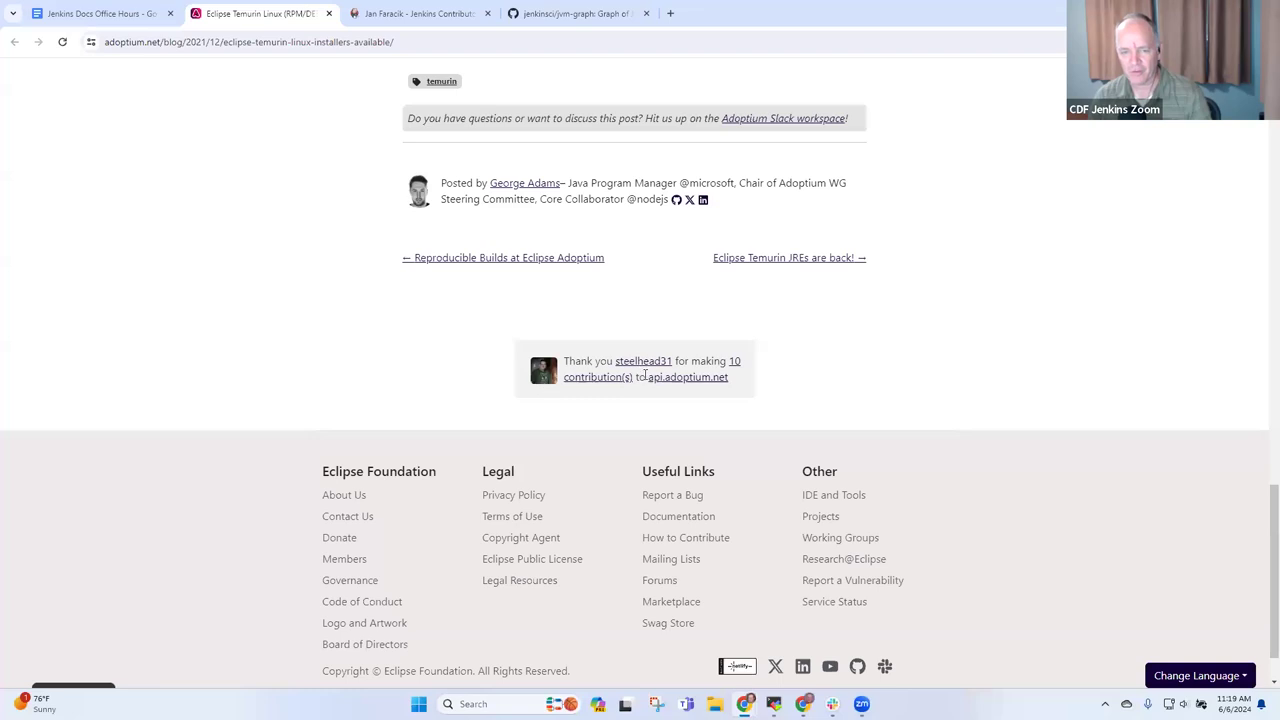
Step: Point out the contributor thank-you line, reload for another contributor, and return to the notes
{"action": "left_click_drag", "start_coordinate": [736, 380], "coordinate": [562, 362]}
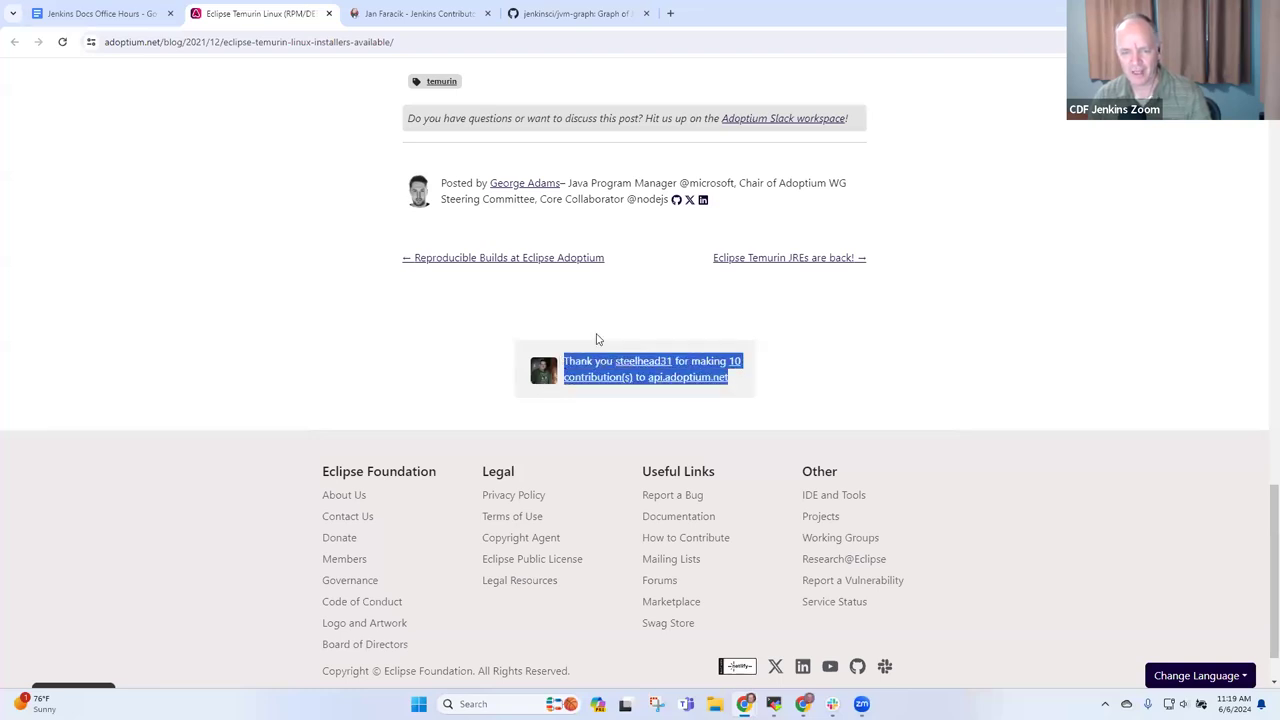
{"action": "left_click", "coordinate": [680, 323]}
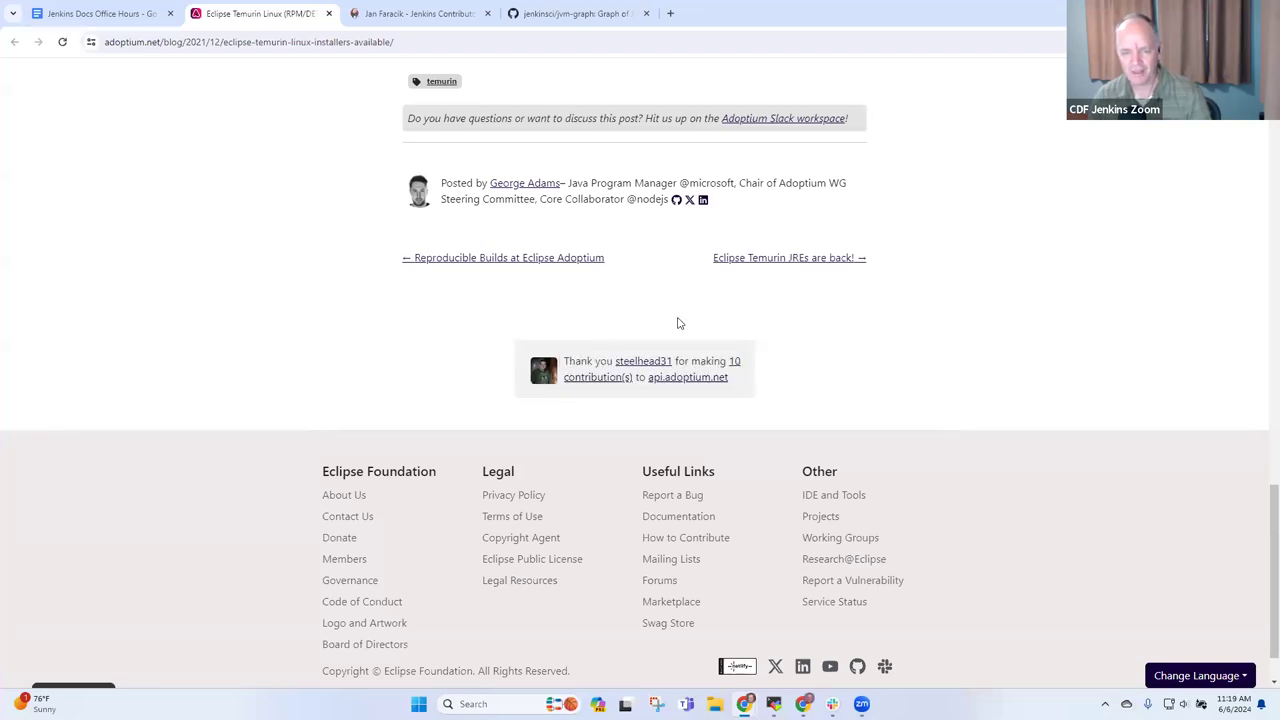
{"action": "left_click", "coordinate": [62, 42]}
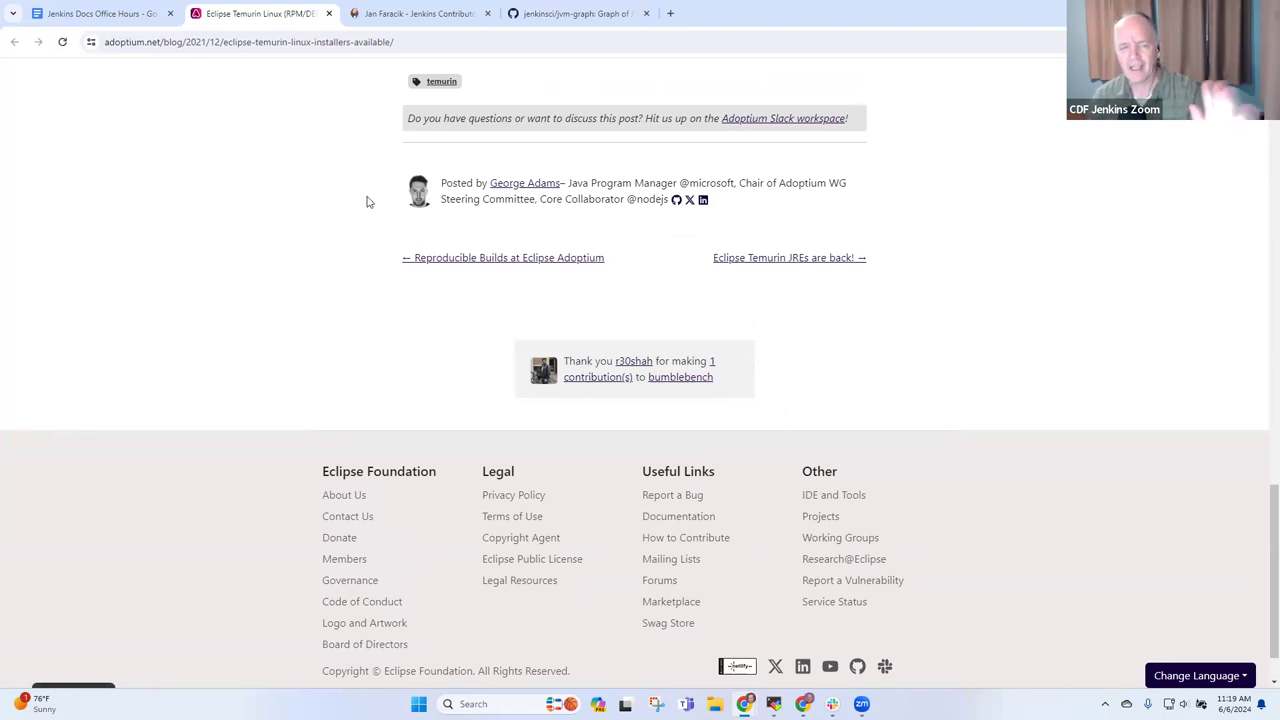
{"action": "key", "text": "ctrl+shift+Tab"}
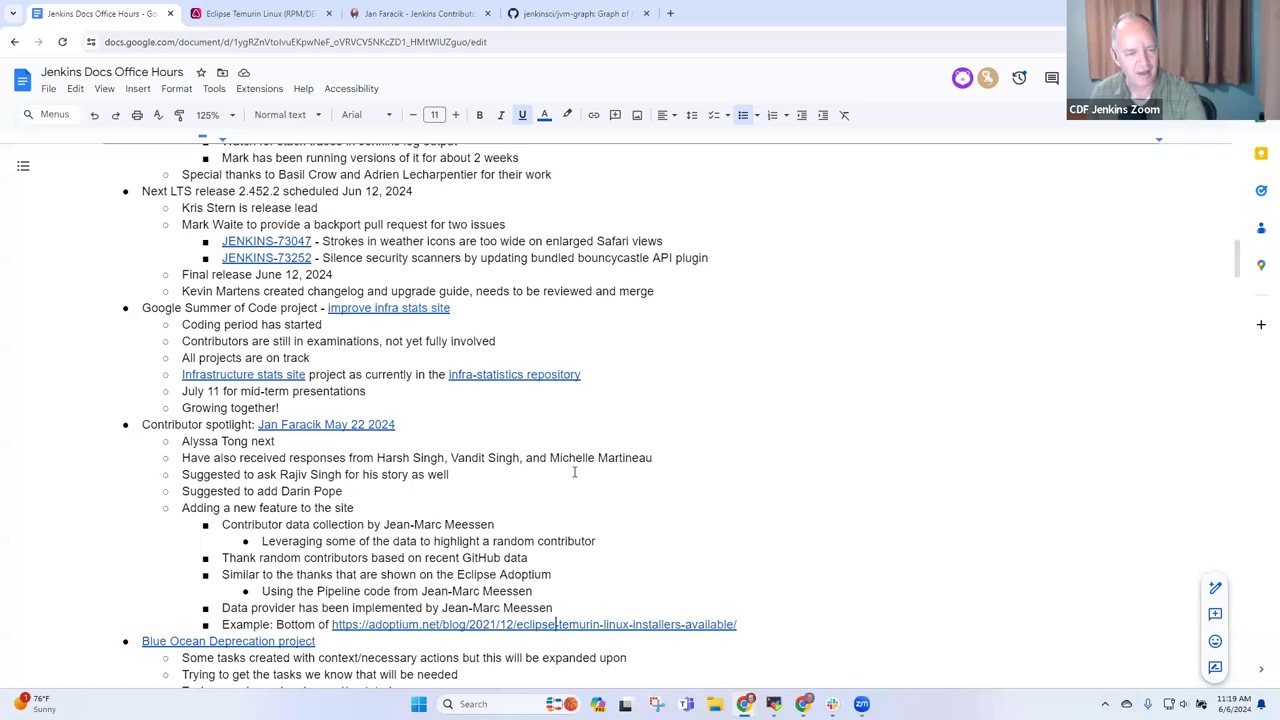
{"action": "scroll", "coordinate": [395, 470], "scroll_direction": "down", "scroll_amount": 3}
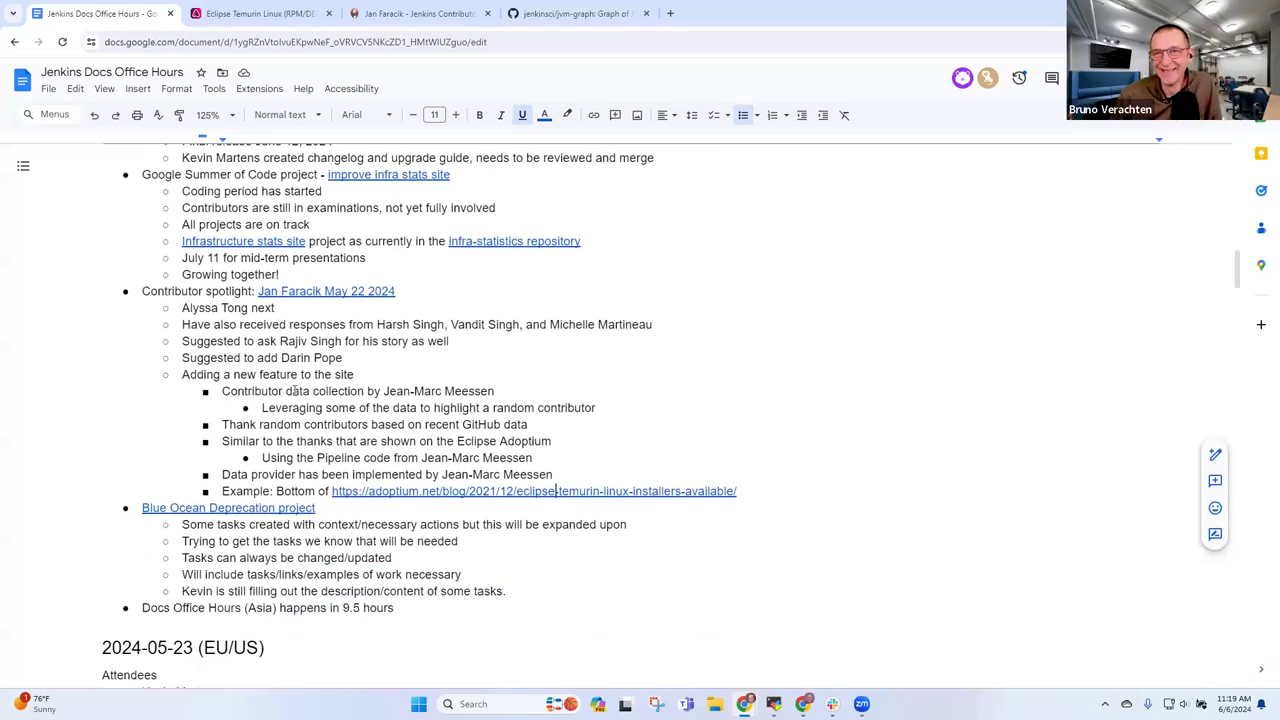
{"action": "left_click", "coordinate": [206, 291]}
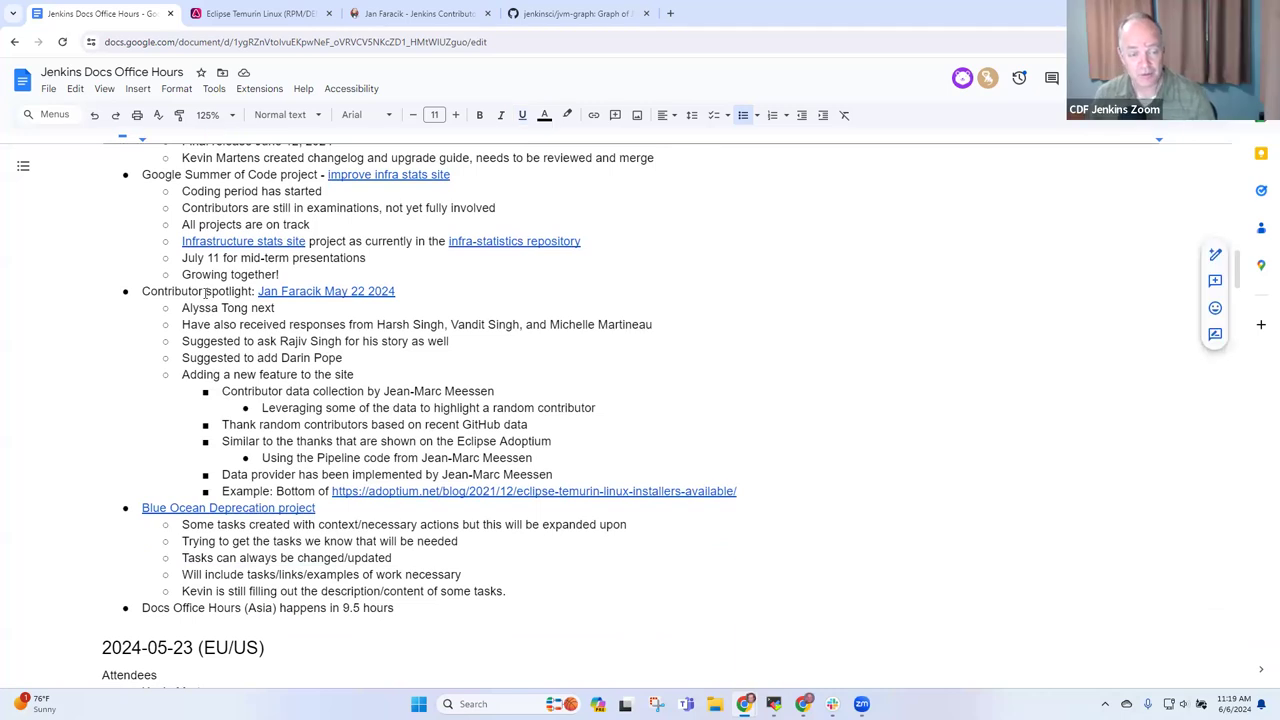
{"action": "triple_click", "coordinate": [206, 291]}
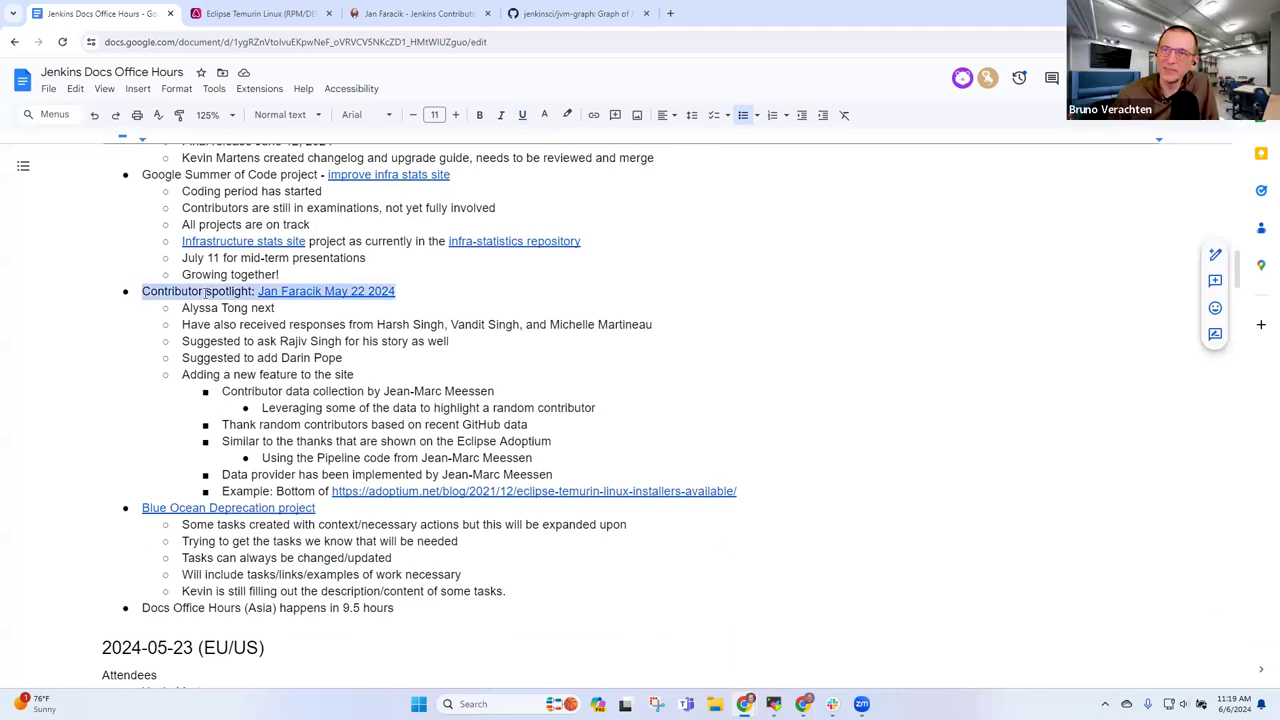
{"action": "left_click", "coordinate": [397, 491]}
{"action": "key", "text": "Down"}
{"action": "key", "text": "Home"}
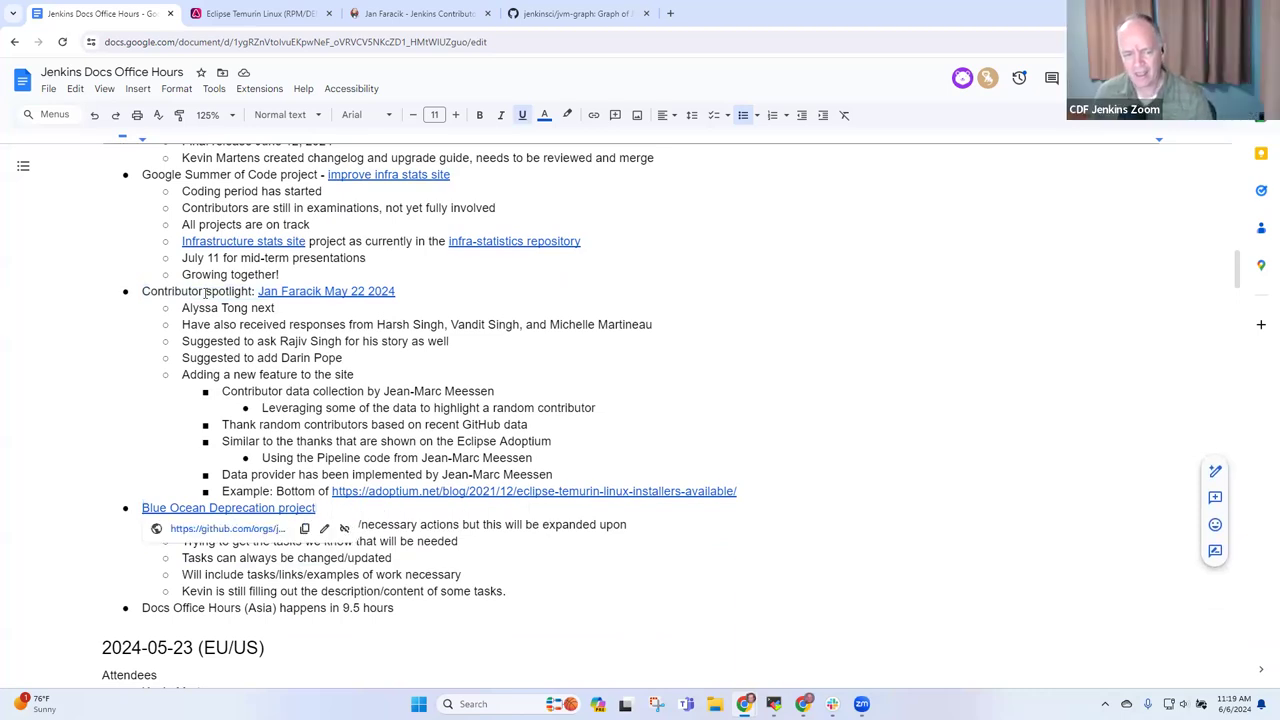
{"action": "key", "text": "shift+Down"}
{"action": "key", "text": "shift+Down"}
{"action": "key", "text": "shift+Down"}
{"action": "key", "text": "shift+Down"}
{"action": "key", "text": "shift+Down"}
{"action": "key", "text": "shift+Down"}
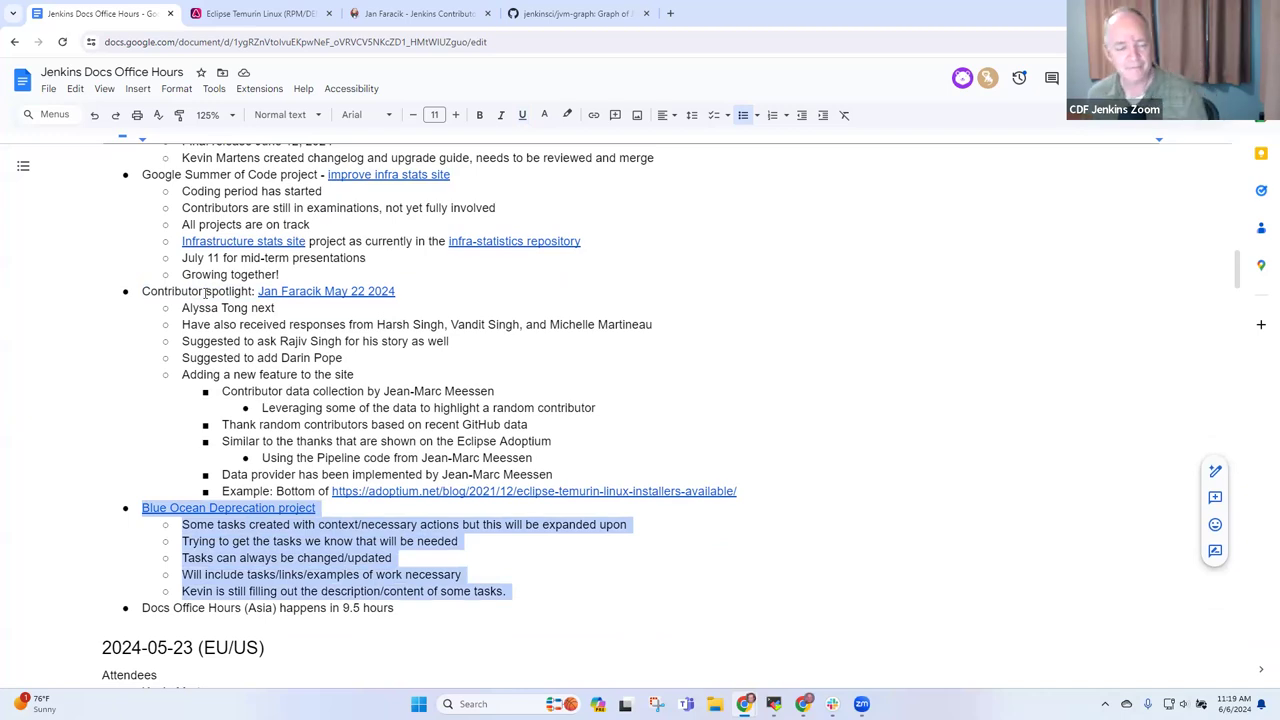
{"action": "left_click", "coordinate": [388, 607]}
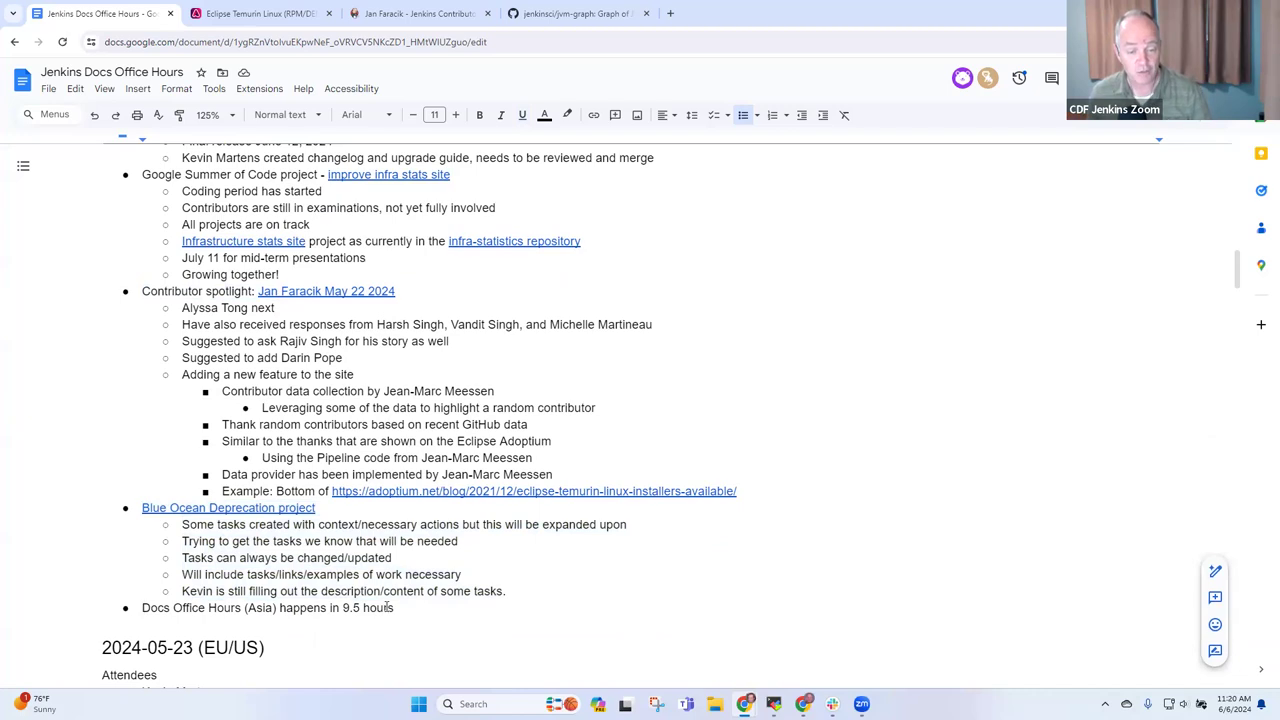
{"action": "triple_click", "coordinate": [388, 607]}
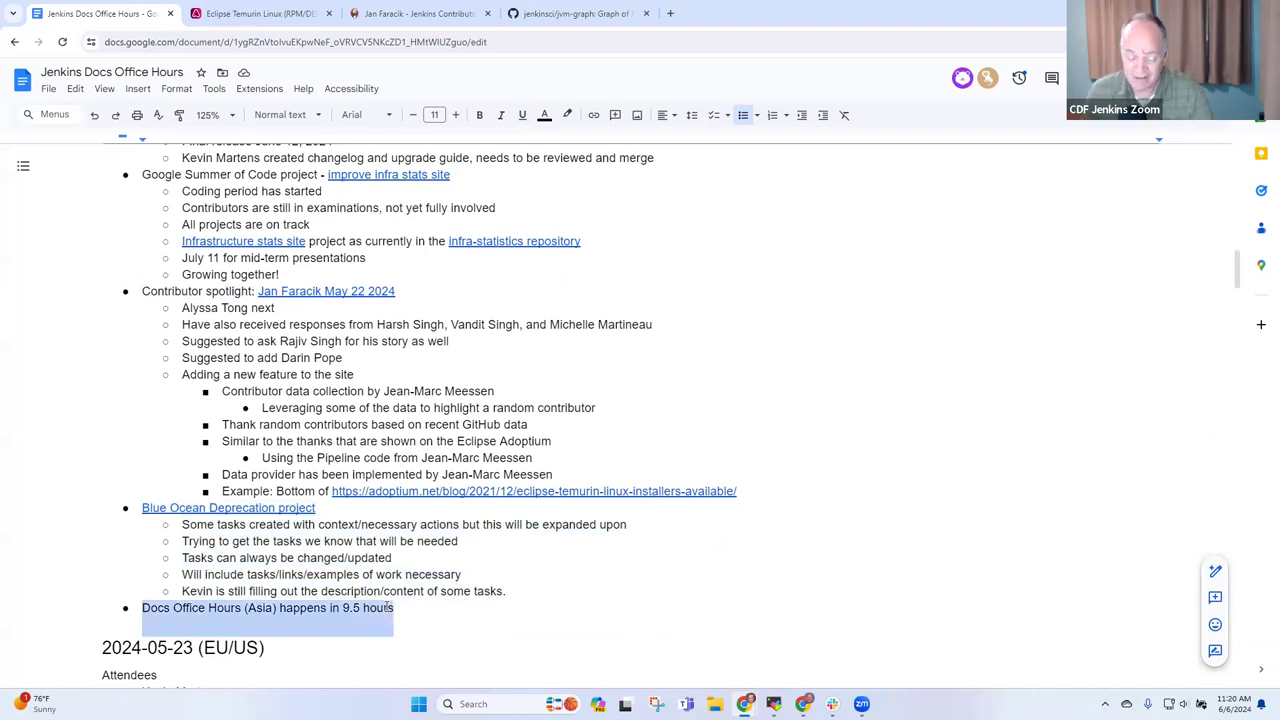